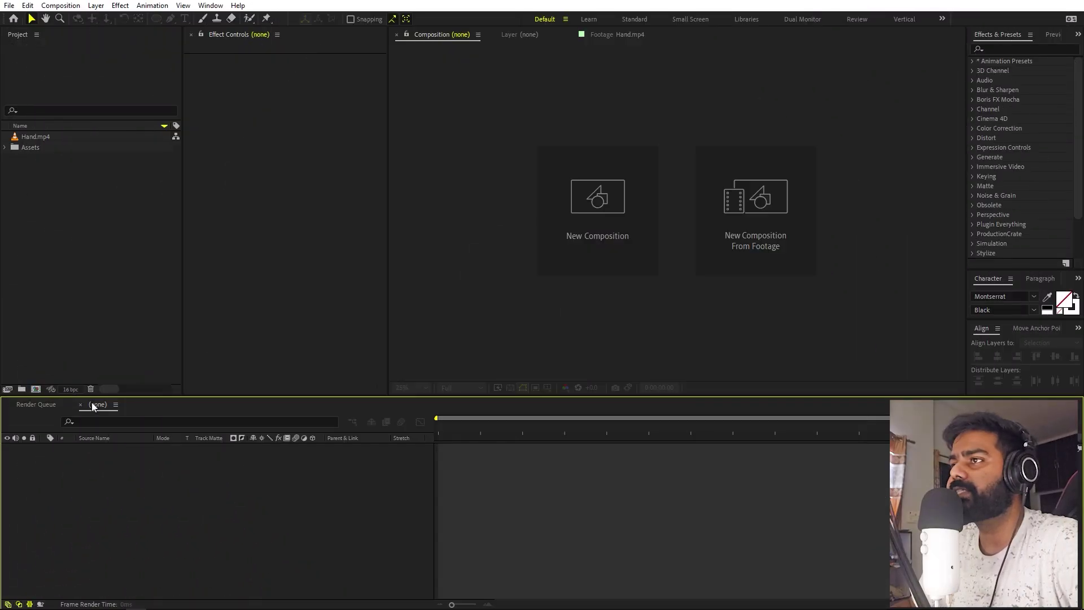
Open the Hand.mp4 footage and scrub through it to review the arm shot.
{"action": "double_click", "coordinate": [35, 136]}
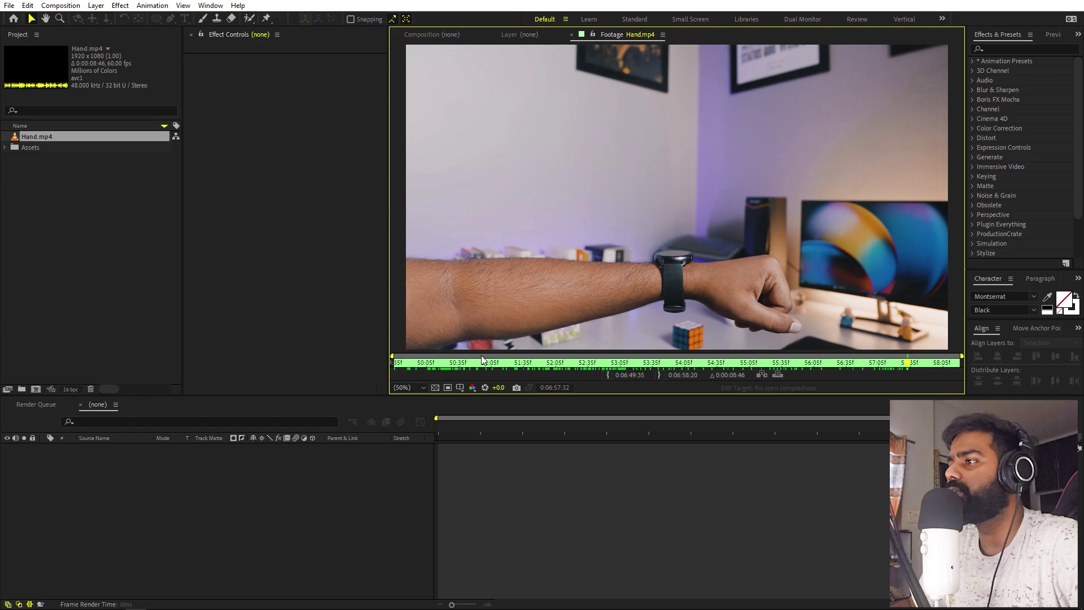
{"action": "left_click_drag", "start_coordinate": [405, 365], "coordinate": [900, 368]}
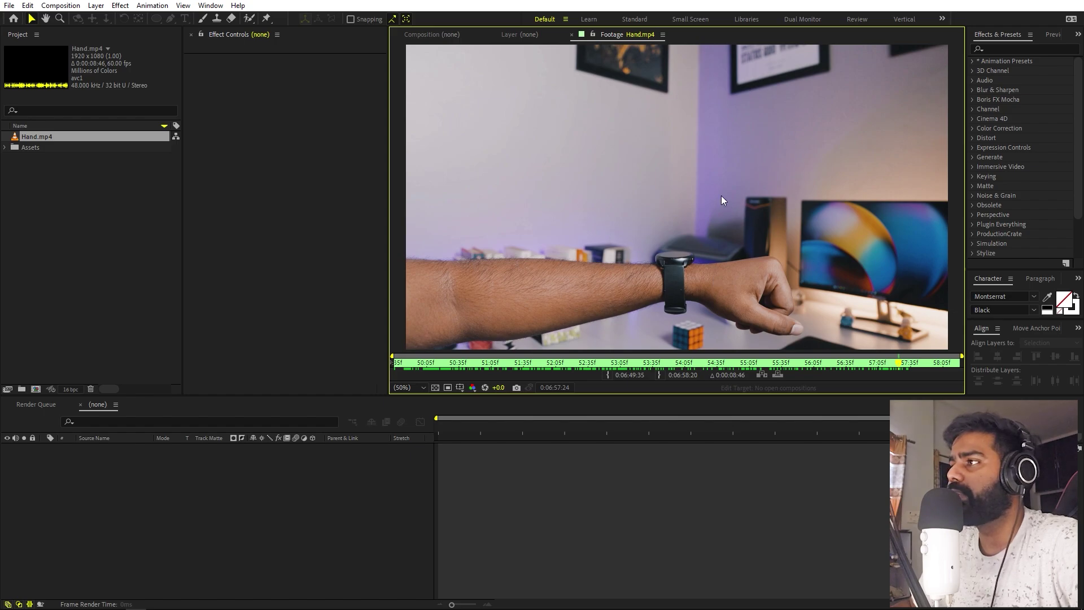
{"action": "left_click", "coordinate": [53, 272]}
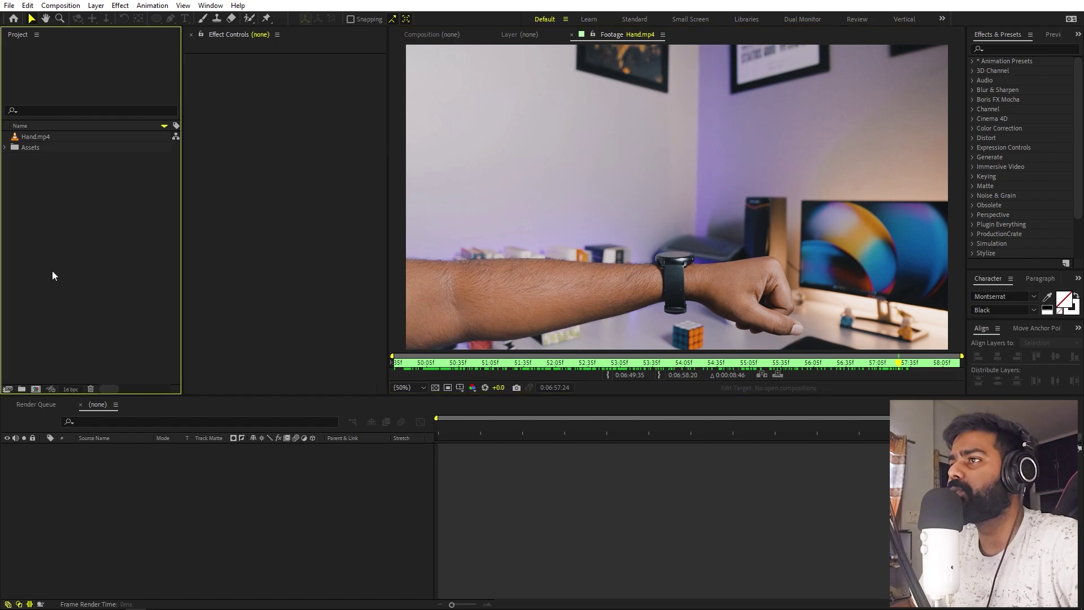
{"action": "left_click", "coordinate": [227, 517]}
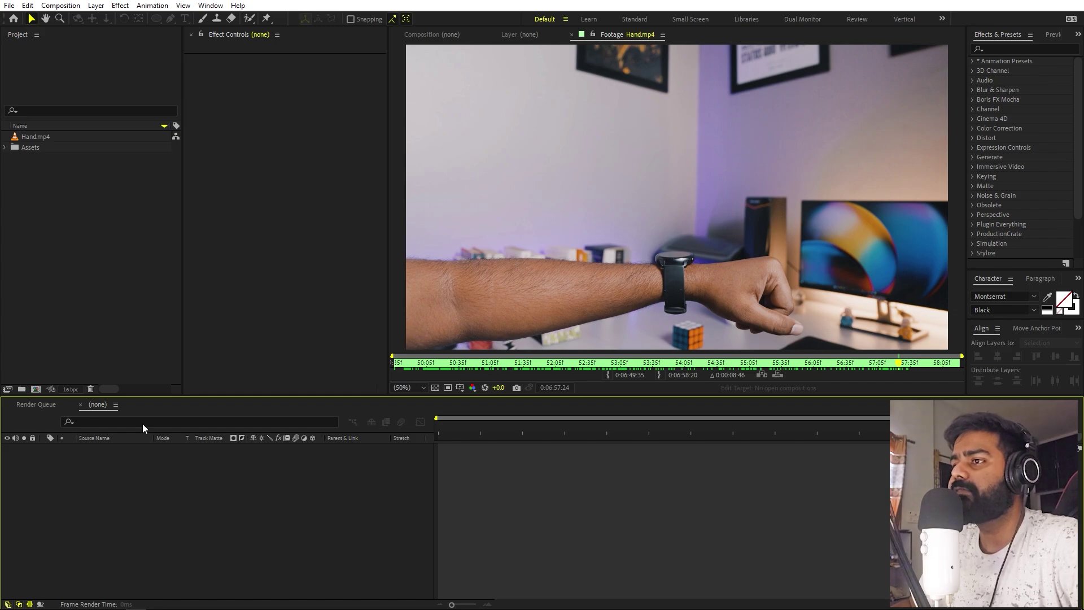
Create a new composition from the Hand.mp4 footage.
{"action": "left_click", "coordinate": [163, 384]}
{"action": "left_click", "coordinate": [424, 35]}
{"action": "left_click", "coordinate": [120, 451]}
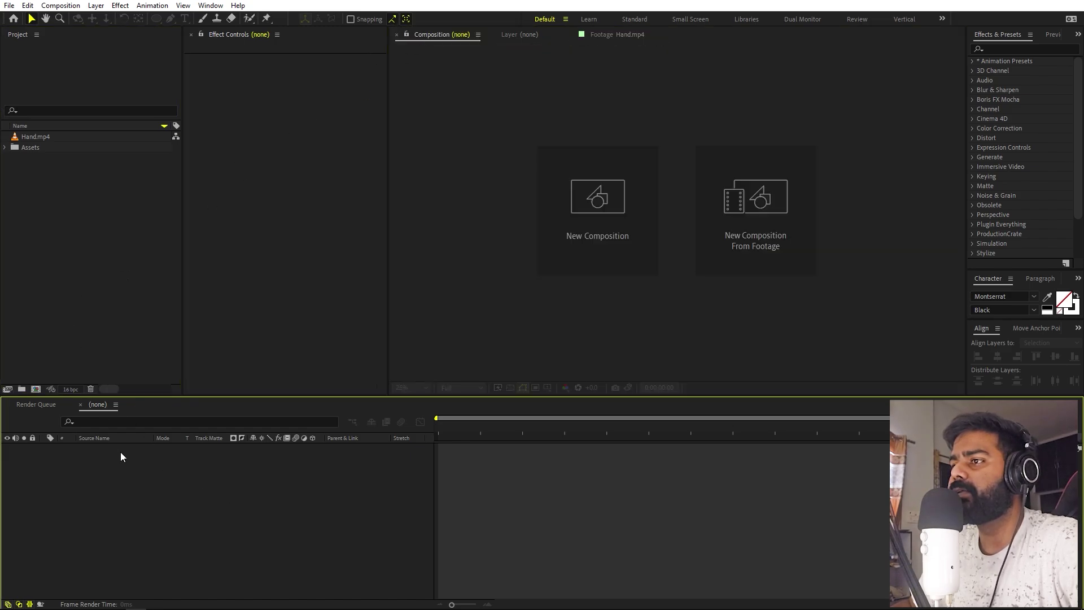
{"action": "left_click", "coordinate": [86, 289]}
{"action": "left_click_drag", "start_coordinate": [33, 140], "coordinate": [33, 390]}
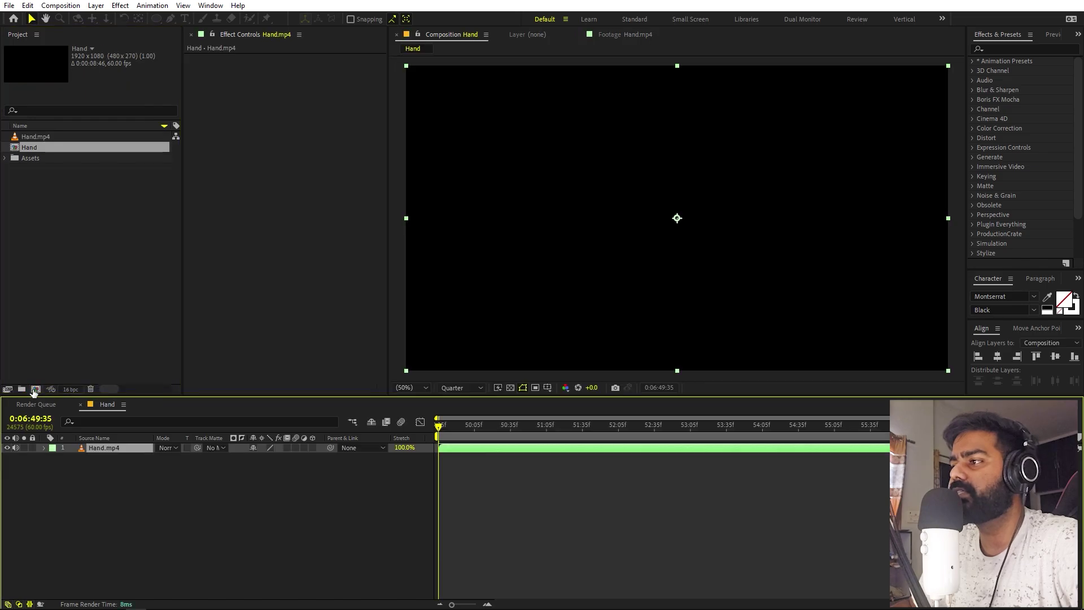
Trim the start of the Hand.mp4 layer at 0:06:49:50 and move the layer to the composition's start.
{"action": "left_click", "coordinate": [560, 500]}
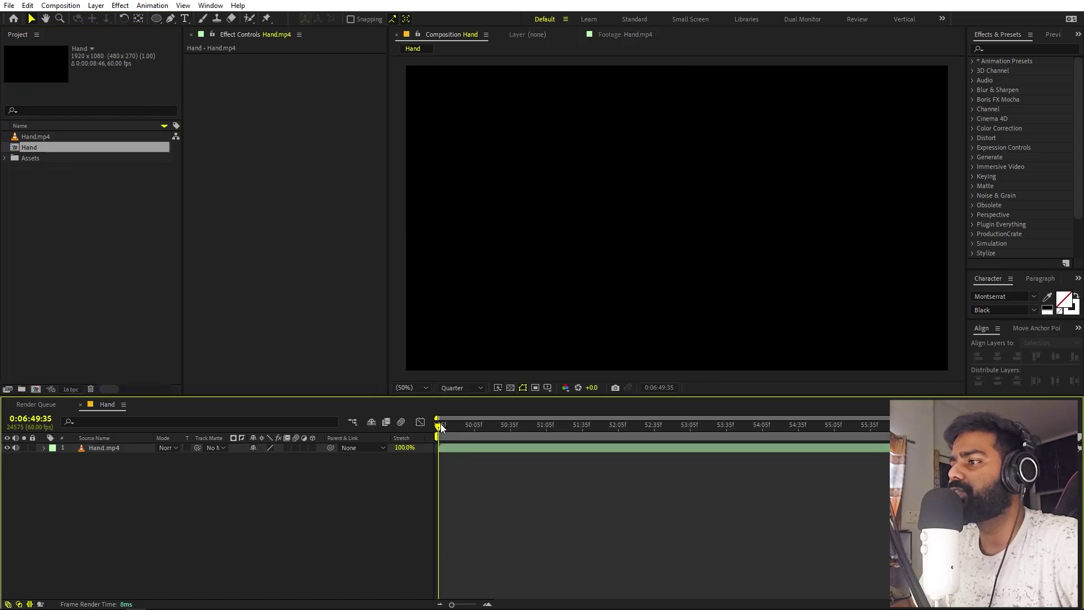
{"action": "left_click_drag", "start_coordinate": [441, 424], "coordinate": [458, 428]}
{"action": "left_click", "coordinate": [452, 447]}
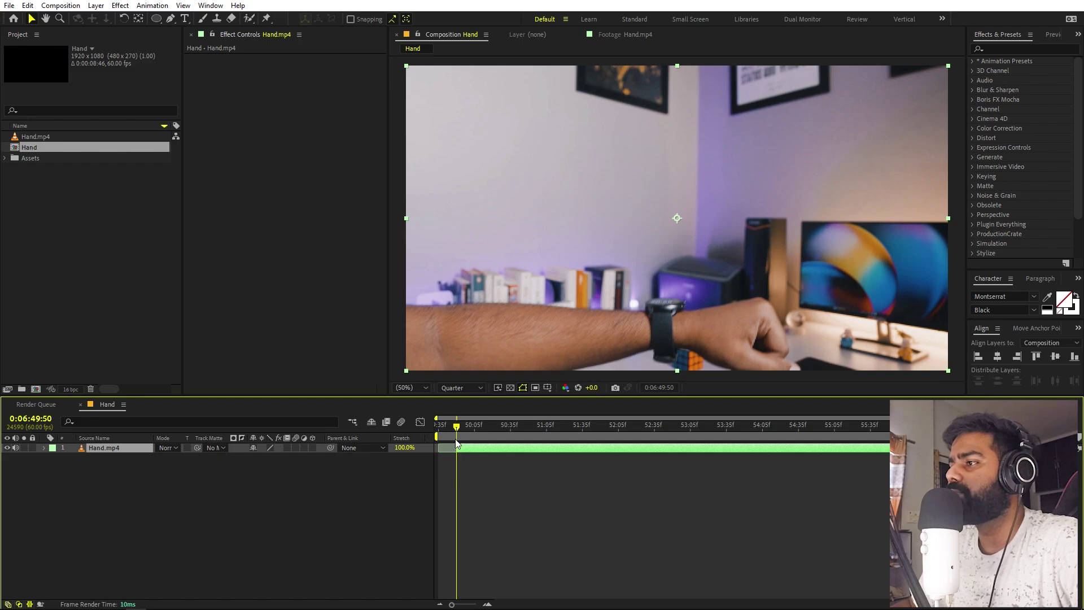
{"action": "key", "text": "Home"}
{"action": "key", "text": "bracketleft"}
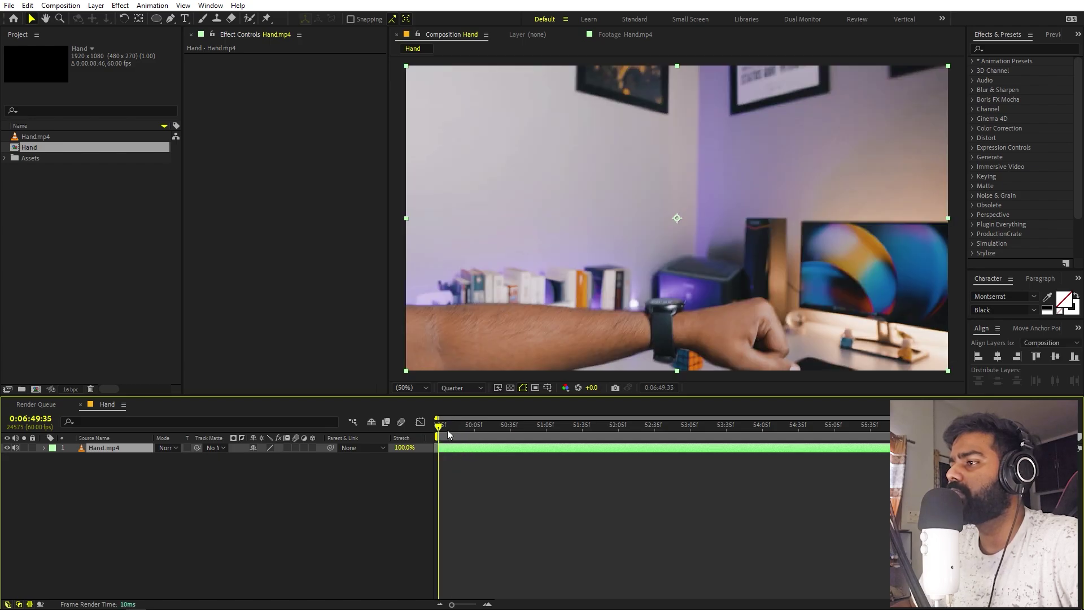
End the work area at about 0:06:57:30 and trim the composition to it.
{"action": "left_click_drag", "start_coordinate": [447, 429], "coordinate": [1009, 430]}
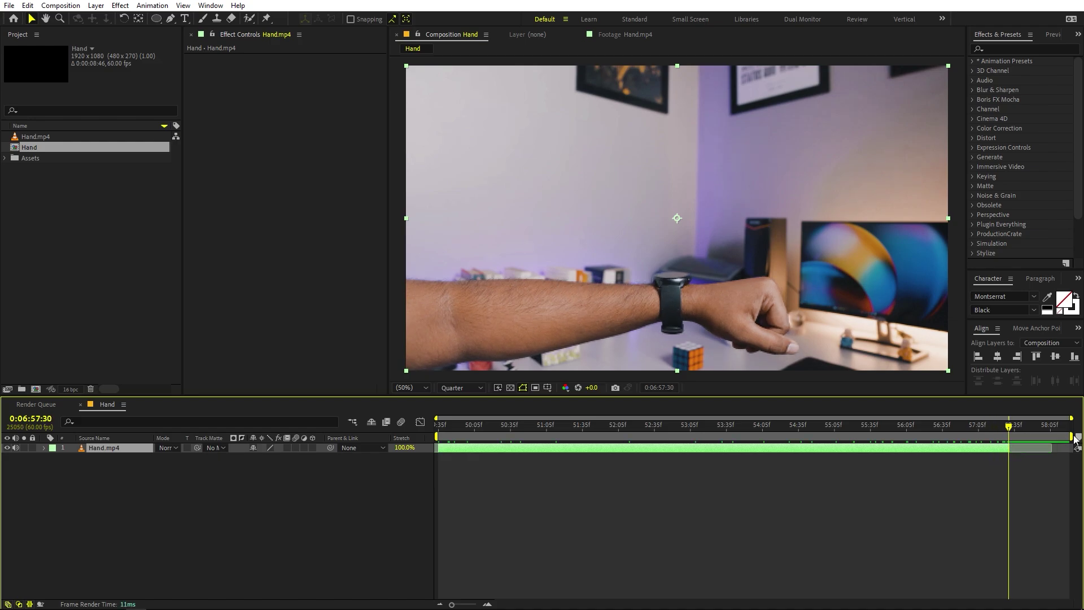
{"action": "key", "text": "End"}
{"action": "key", "text": "shift+Page_Up"}
{"action": "left_click_drag", "start_coordinate": [1073, 438], "coordinate": [1011, 436]}
{"action": "key", "text": "space"}
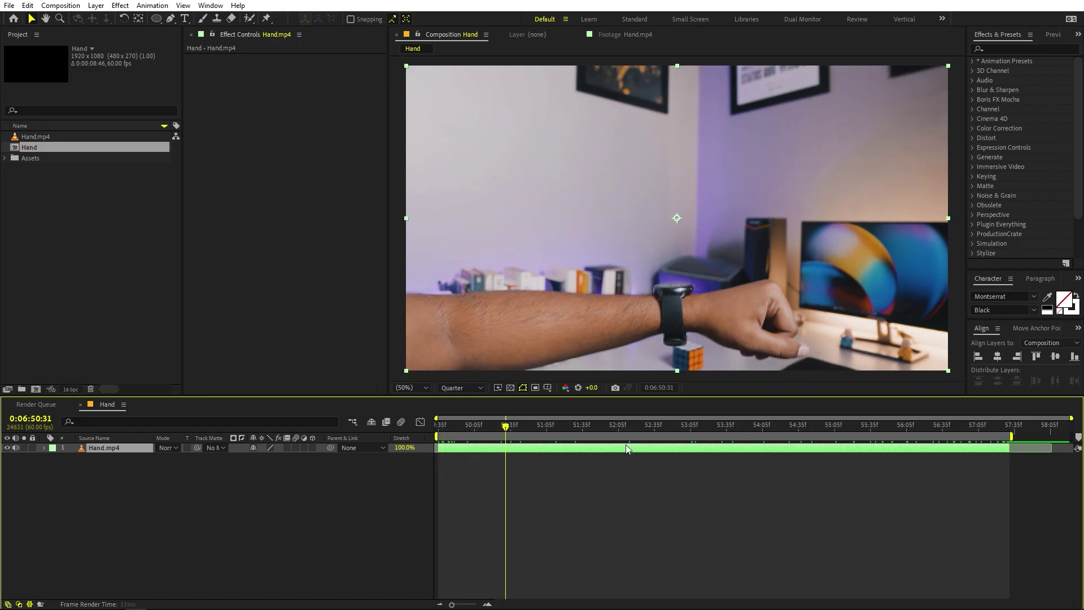
{"action": "right_click", "coordinate": [694, 437]}
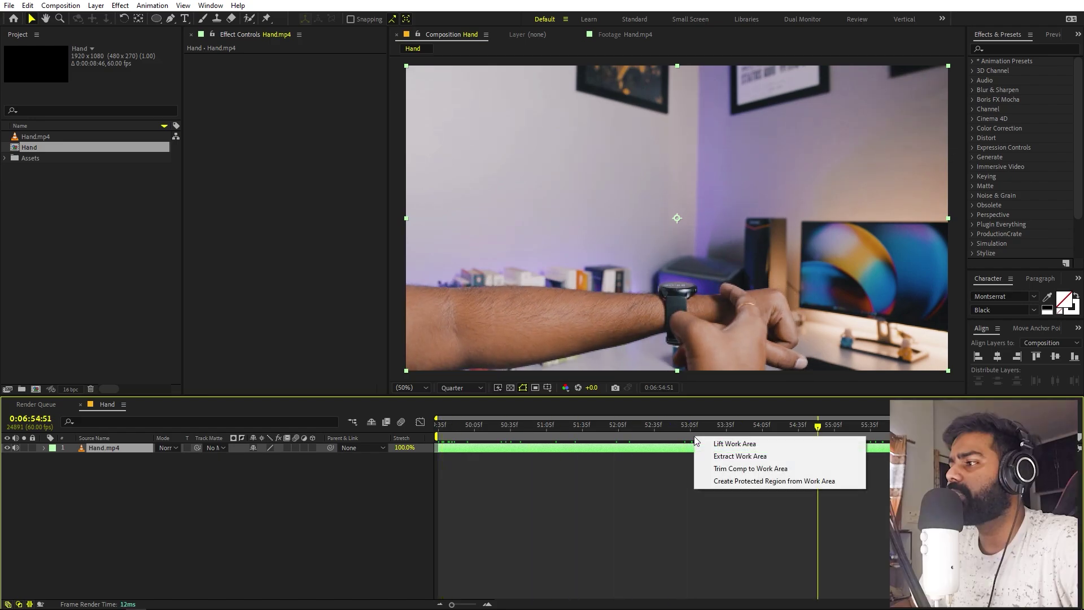
{"action": "left_click", "coordinate": [729, 469]}
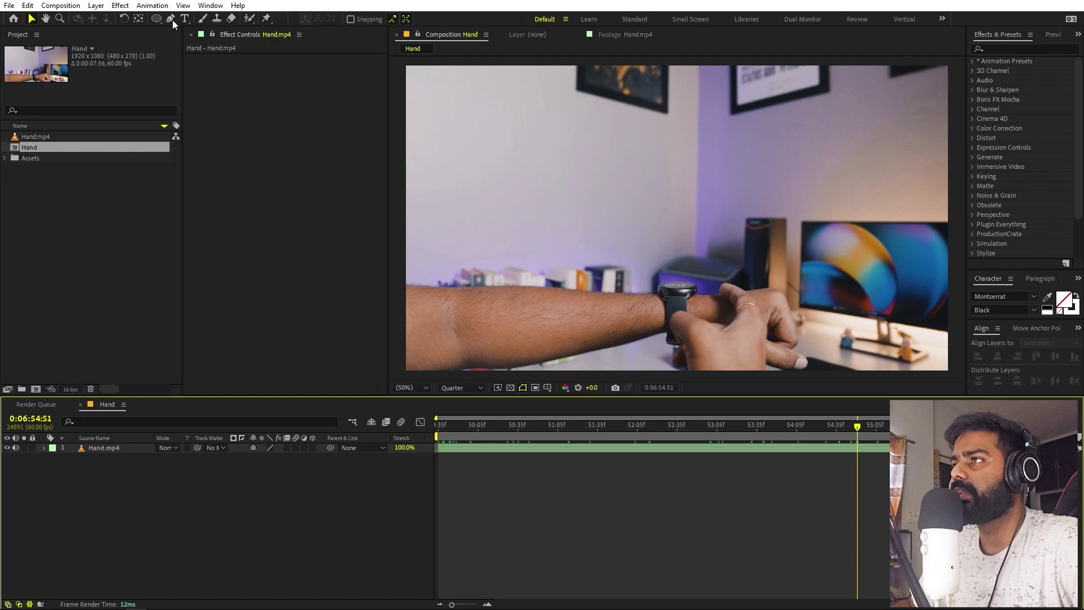
Bring up the Tracker controls, enlarge them and start Track Motion on the Hand.mp4 layer.
{"action": "left_click", "coordinate": [208, 6]}
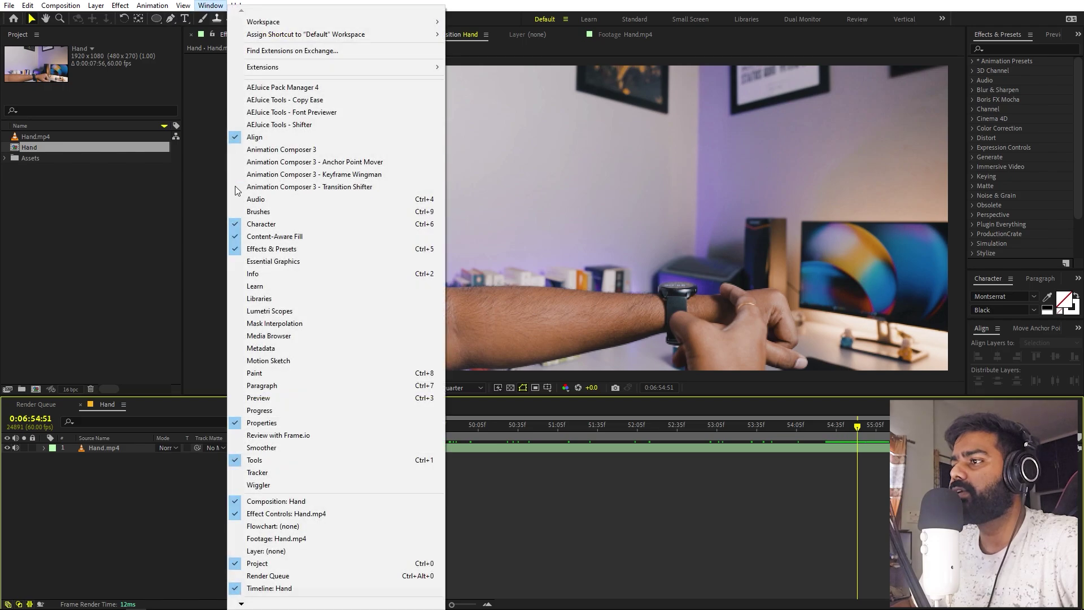
{"action": "left_click", "coordinate": [263, 473]}
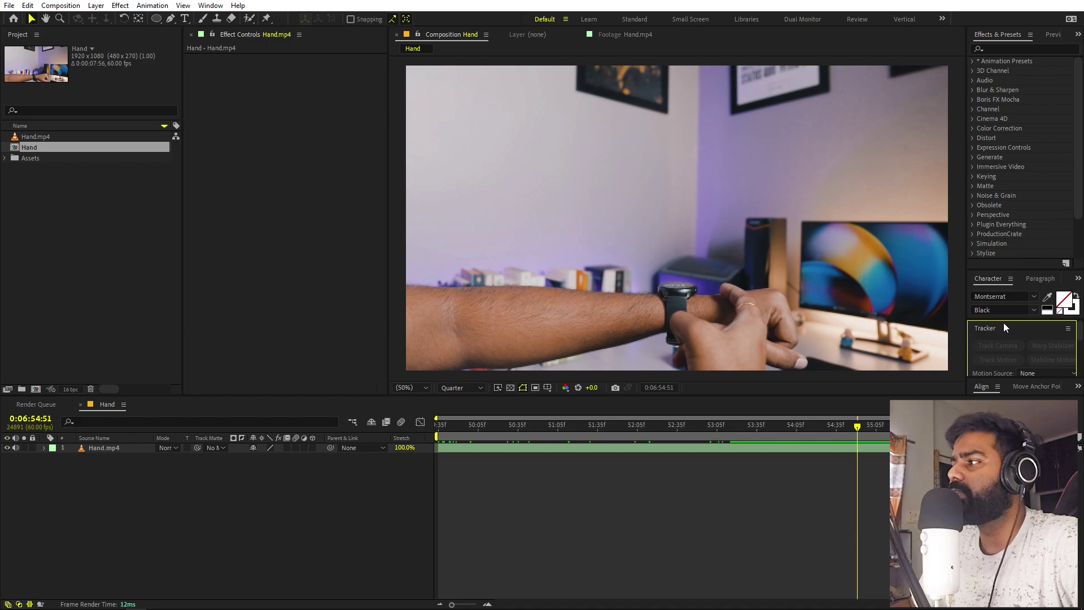
{"action": "left_click_drag", "start_coordinate": [1004, 320], "coordinate": [998, 191]}
{"action": "left_click", "coordinate": [595, 450]}
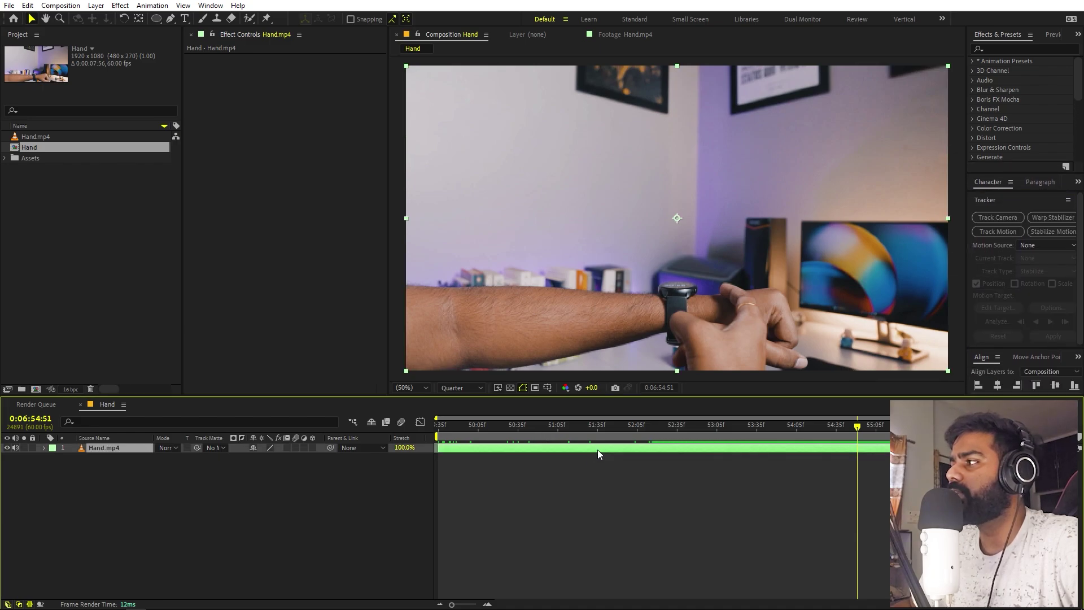
{"action": "left_click", "coordinate": [1003, 229]}
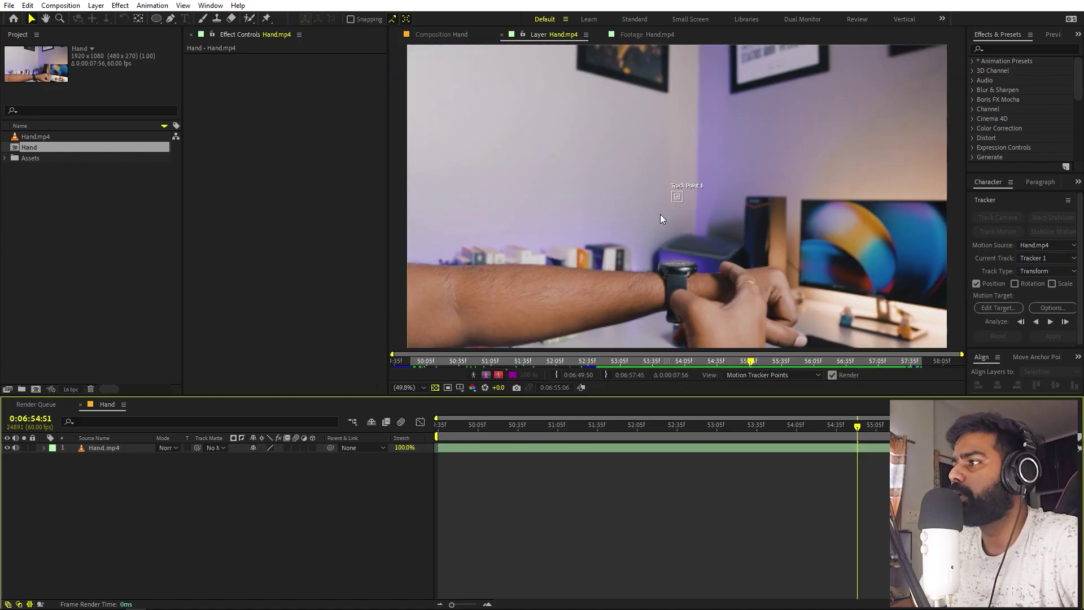
Go to 0:06:50:27 and place Track Point 1 on the forearm, to the left of the watch.
{"action": "left_click_drag", "start_coordinate": [790, 432], "coordinate": [507, 438]}
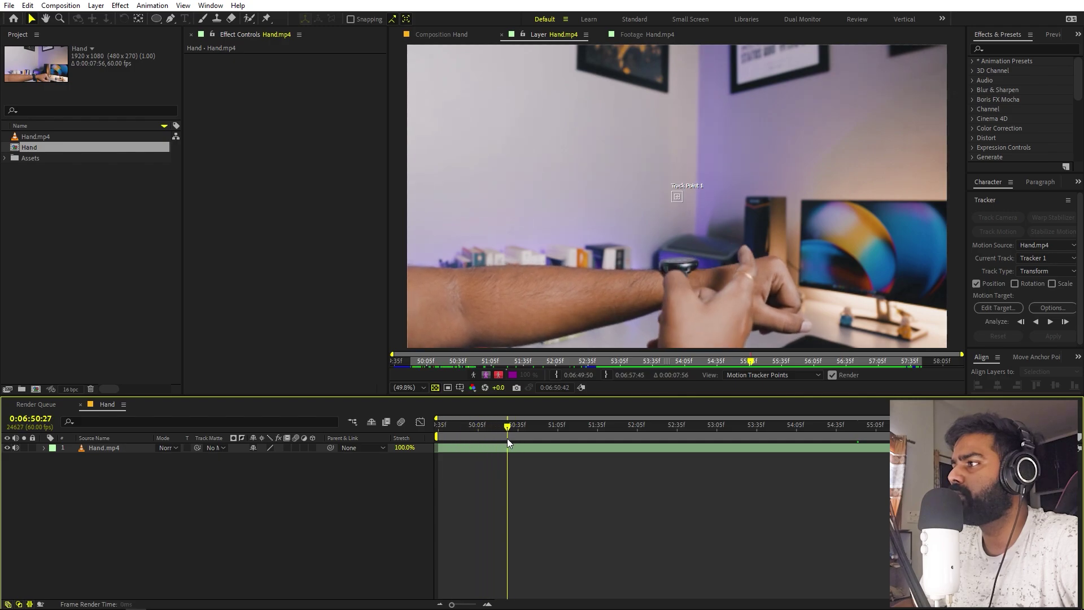
{"action": "scroll", "coordinate": [716, 241], "scroll_direction": "up", "scroll_amount": 1}
{"action": "scroll", "coordinate": [716, 241], "scroll_direction": "up", "scroll_amount": 2}
{"action": "left_click_drag", "start_coordinate": [666, 190], "coordinate": [621, 270]}
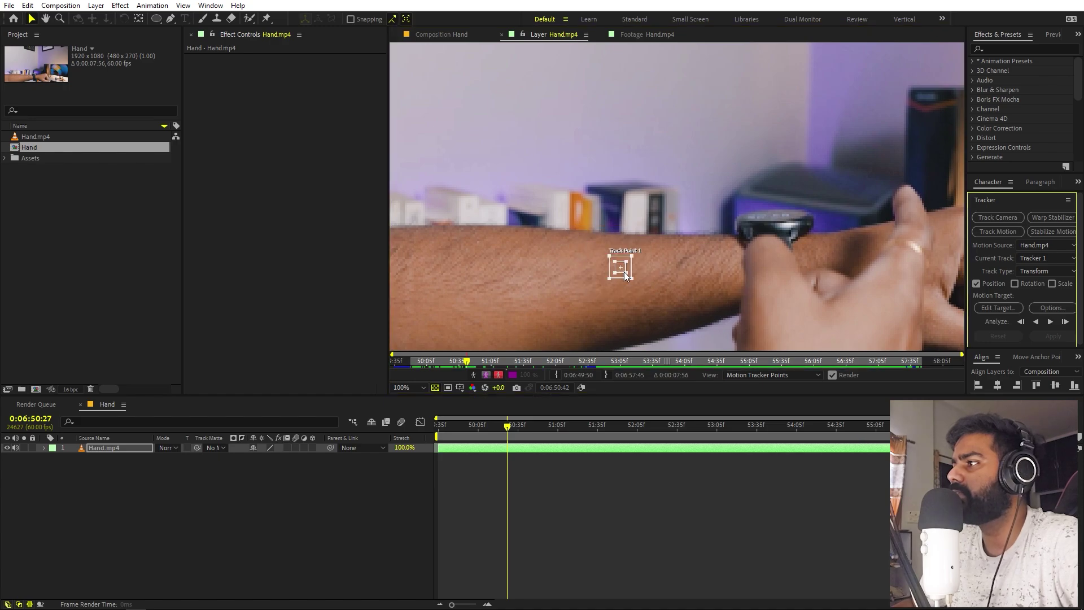
Raise the composition's preview resolution and return to the Hand.mp4 layer view.
{"action": "left_click", "coordinate": [440, 34]}
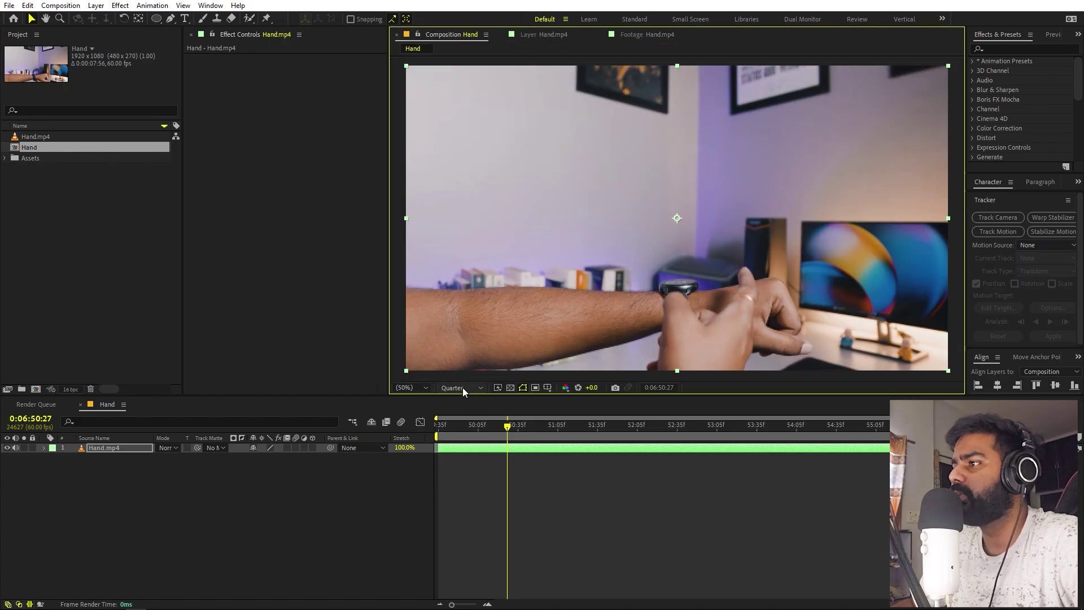
{"action": "left_click", "coordinate": [462, 387]}
{"action": "left_click", "coordinate": [451, 433]}
{"action": "left_click", "coordinate": [545, 35]}
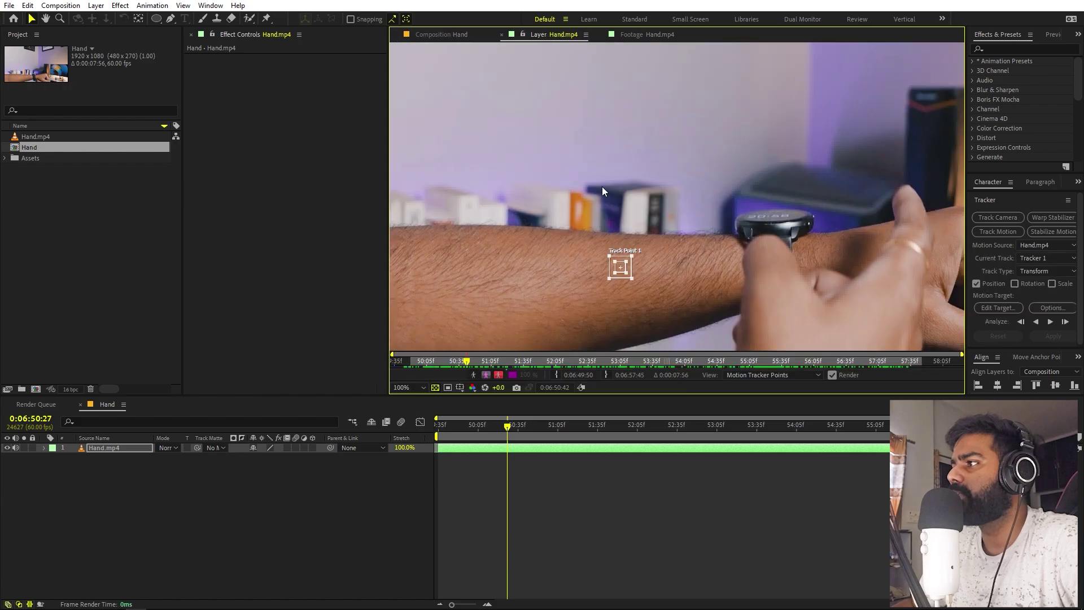
Reposition Track Point 1 slightly up and to the left onto a contrasting hair detail on the forearm.
{"action": "scroll", "coordinate": [746, 215], "scroll_direction": "up", "scroll_amount": 5}
{"action": "left_click_drag", "start_coordinate": [746, 214], "coordinate": [766, 248]}
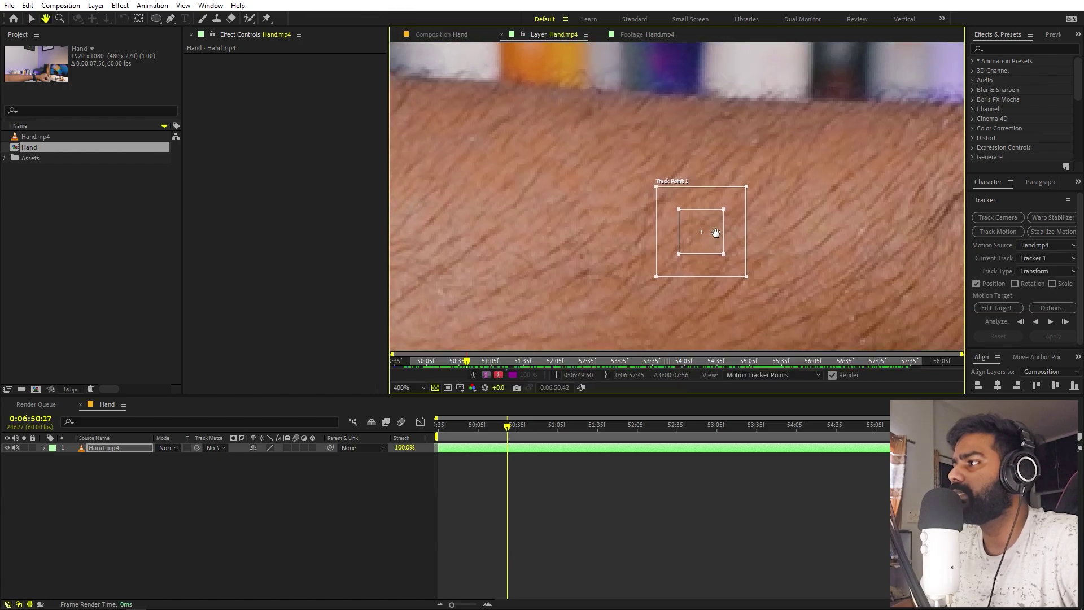
{"action": "key", "text": "v"}
{"action": "left_click_drag", "start_coordinate": [698, 229], "coordinate": [670, 202]}
{"action": "scroll", "coordinate": [751, 225], "scroll_direction": "down", "scroll_amount": 4}
{"action": "scroll", "coordinate": [748, 226], "scroll_direction": "up", "scroll_amount": 2}
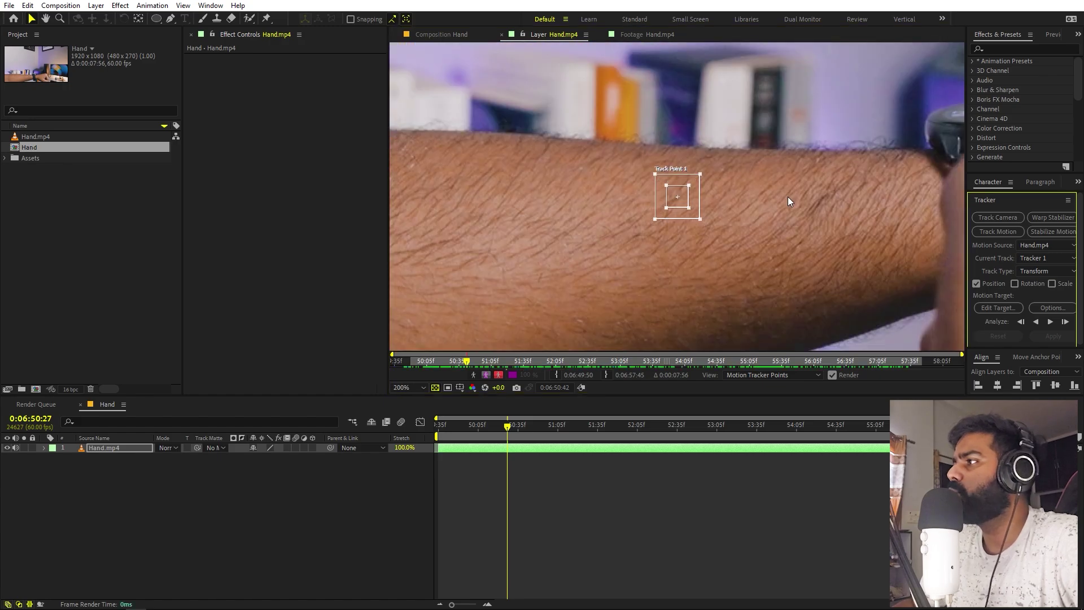
Examine the skin and hair detail around the track point and along the forearm toward the watch.
{"action": "scroll", "coordinate": [789, 202], "scroll_direction": "down", "scroll_amount": 3}
{"action": "scroll", "coordinate": [600, 266], "scroll_direction": "up", "scroll_amount": 4}
{"action": "left_click_drag", "start_coordinate": [600, 266], "coordinate": [766, 244]}
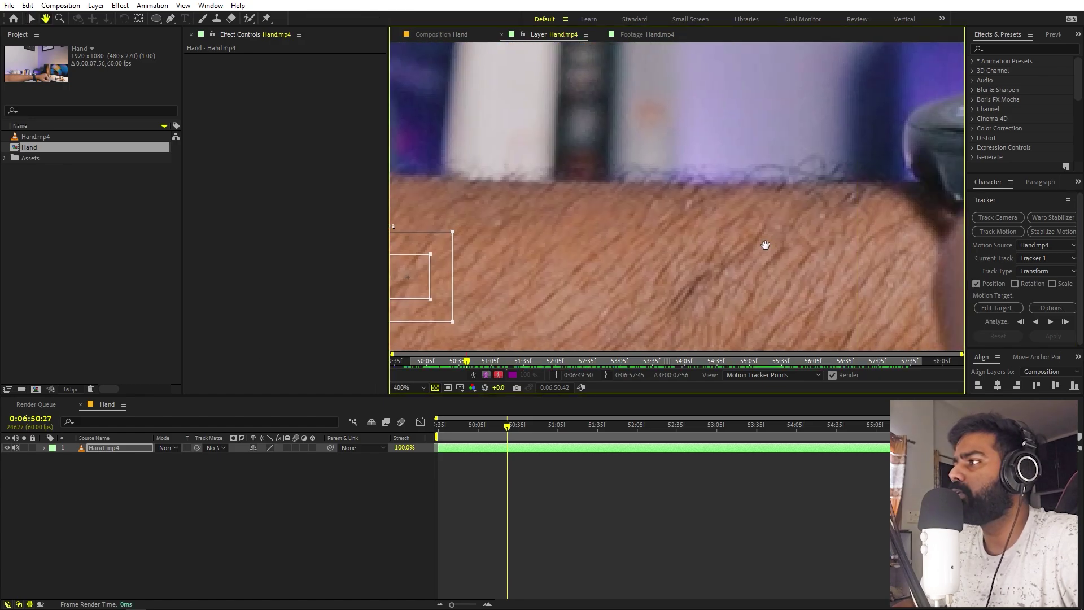
{"action": "scroll", "coordinate": [765, 244], "scroll_direction": "down", "scroll_amount": 4}
{"action": "left_click_drag", "start_coordinate": [663, 248], "coordinate": [537, 278]}
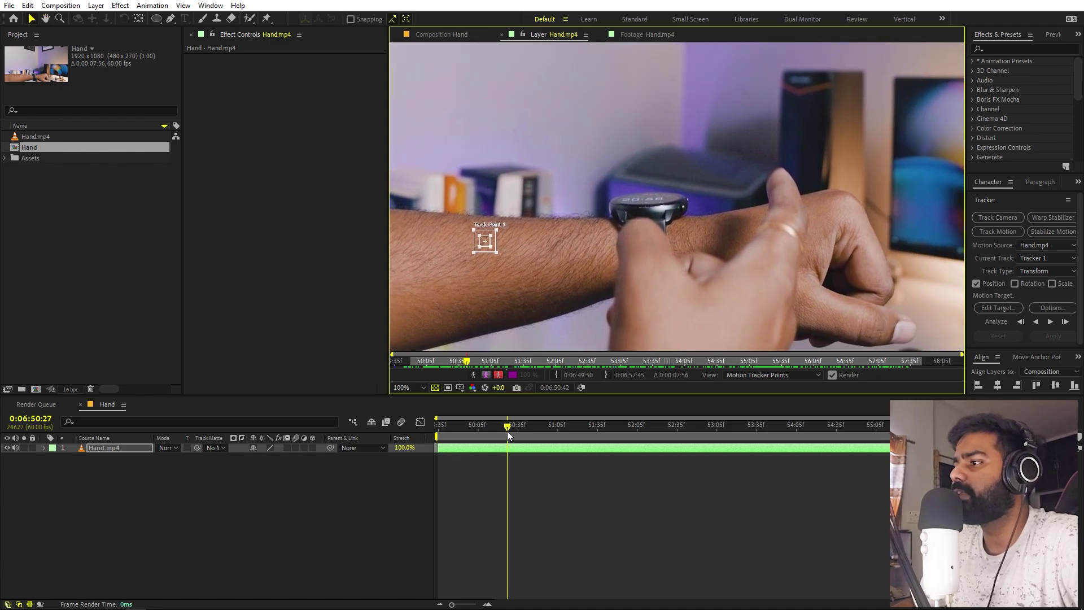
{"action": "mouse_move", "coordinate": [508, 433]}
{"action": "left_mouse_down"}
{"action": "mouse_move", "coordinate": [558, 432]}
{"action": "mouse_move", "coordinate": [507, 431]}
{"action": "left_mouse_up"}
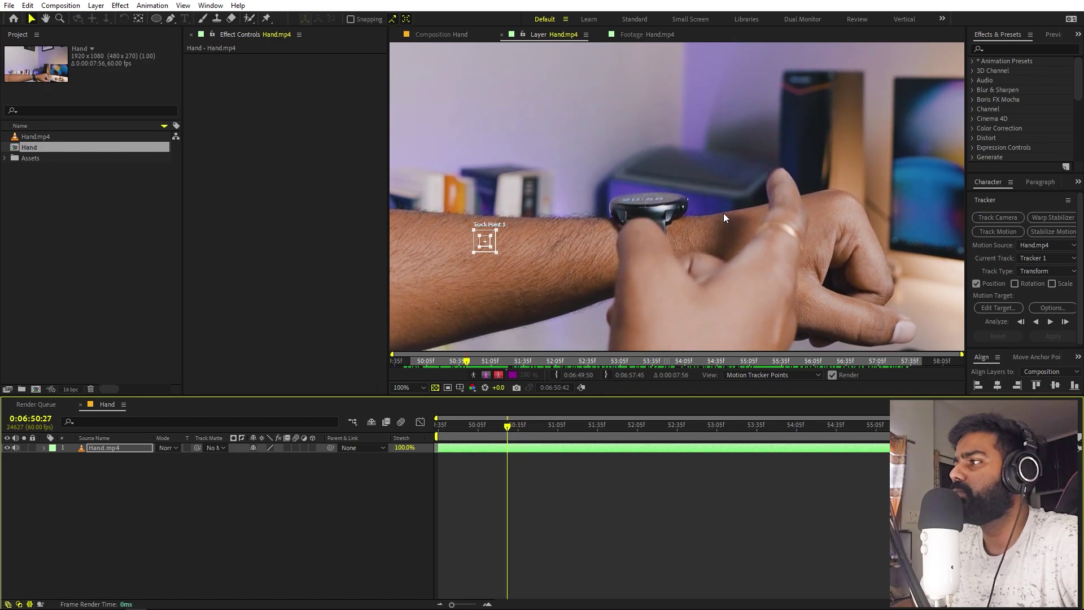
{"action": "scroll", "coordinate": [685, 215], "scroll_direction": "up", "scroll_amount": 4}
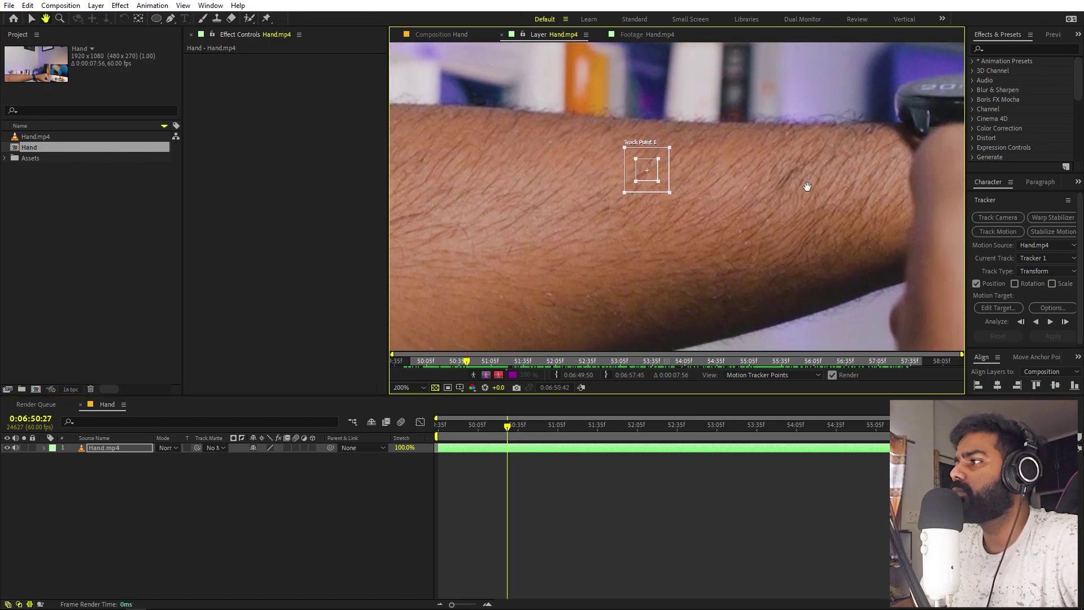
{"action": "left_click_drag", "start_coordinate": [847, 191], "coordinate": [768, 179]}
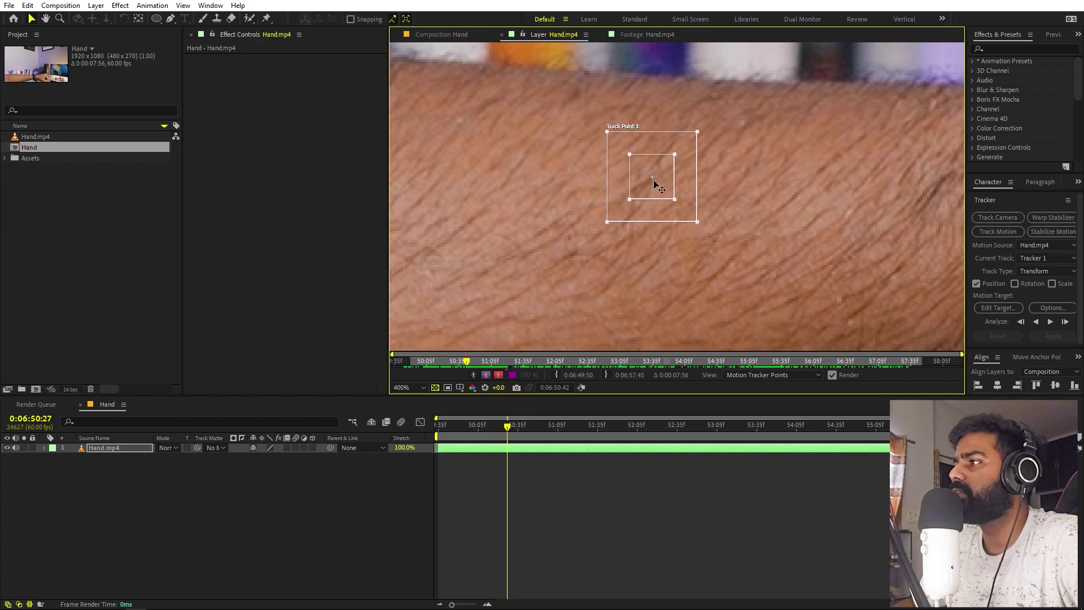
Analyze the track point's motion forward from 0:06:50:27 to the end of the clip.
{"action": "key", "text": "comma"}
{"action": "key", "text": "comma"}
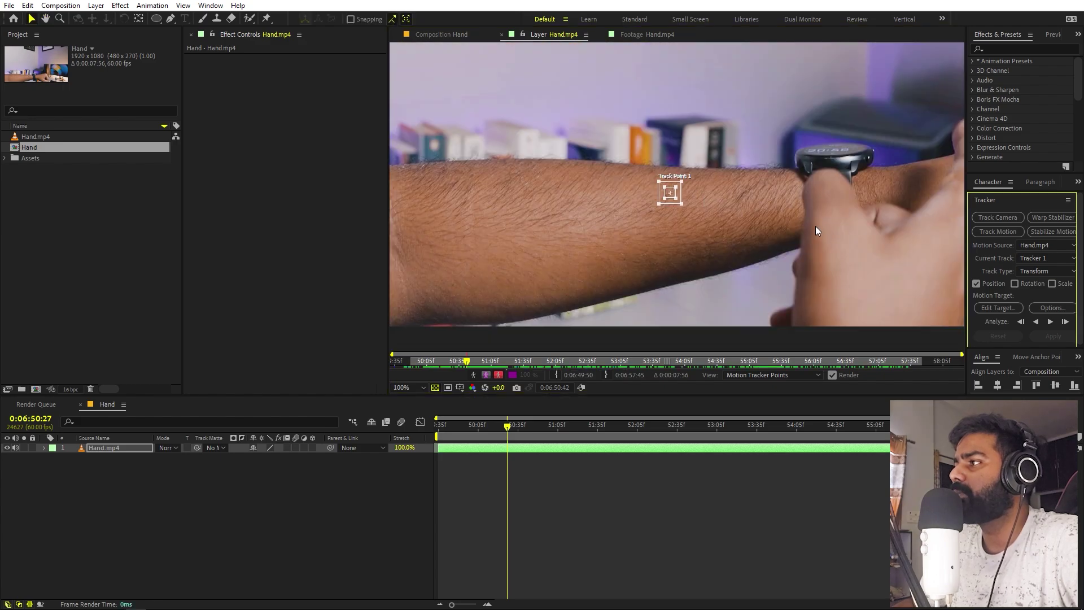
{"action": "key", "text": "comma"}
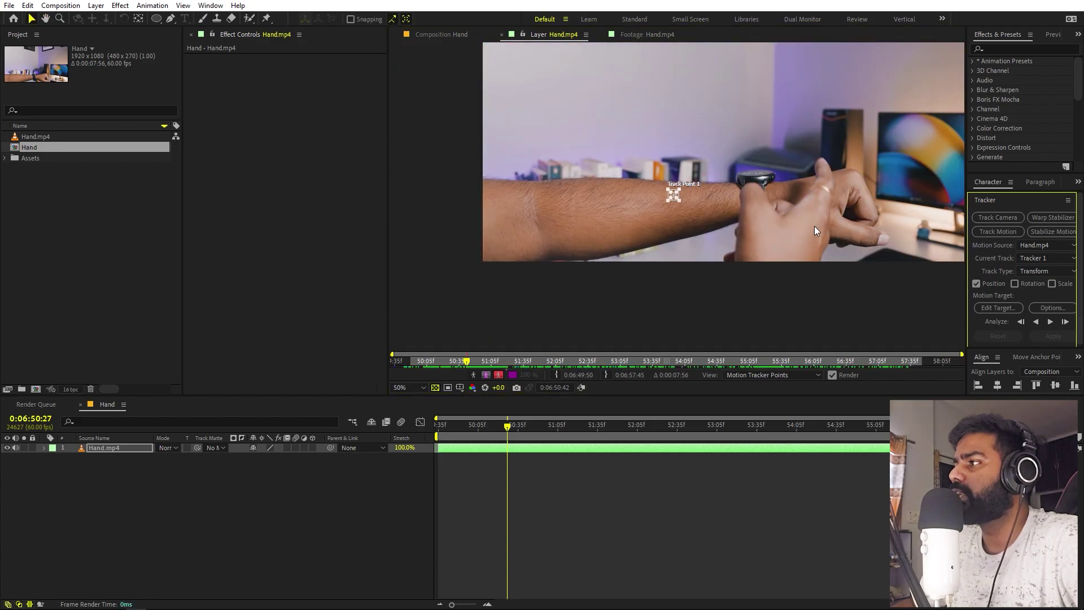
{"action": "left_click", "coordinate": [1051, 322]}
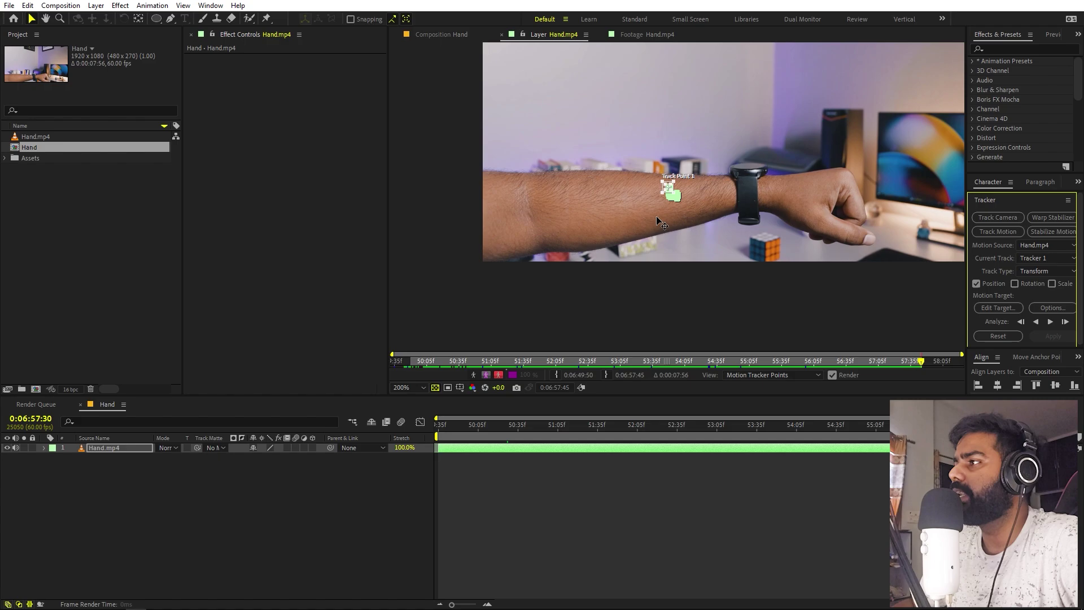
Go to 0:06:52:34 and move Track Point 1 a short distance below its tracked path.
{"action": "scroll", "coordinate": [661, 223], "scroll_direction": "up", "scroll_amount": 2}
{"action": "left_click_drag", "start_coordinate": [880, 427], "coordinate": [676, 445]}
{"action": "scroll", "coordinate": [746, 263], "scroll_direction": "up", "scroll_amount": 4}
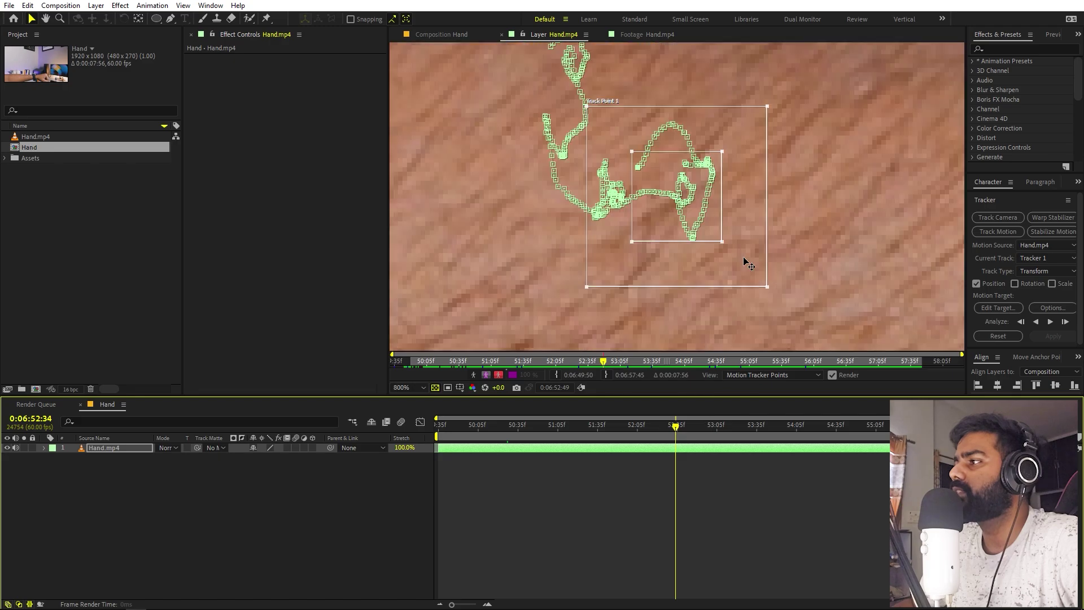
{"action": "scroll", "coordinate": [748, 264], "scroll_direction": "down", "scroll_amount": 1}
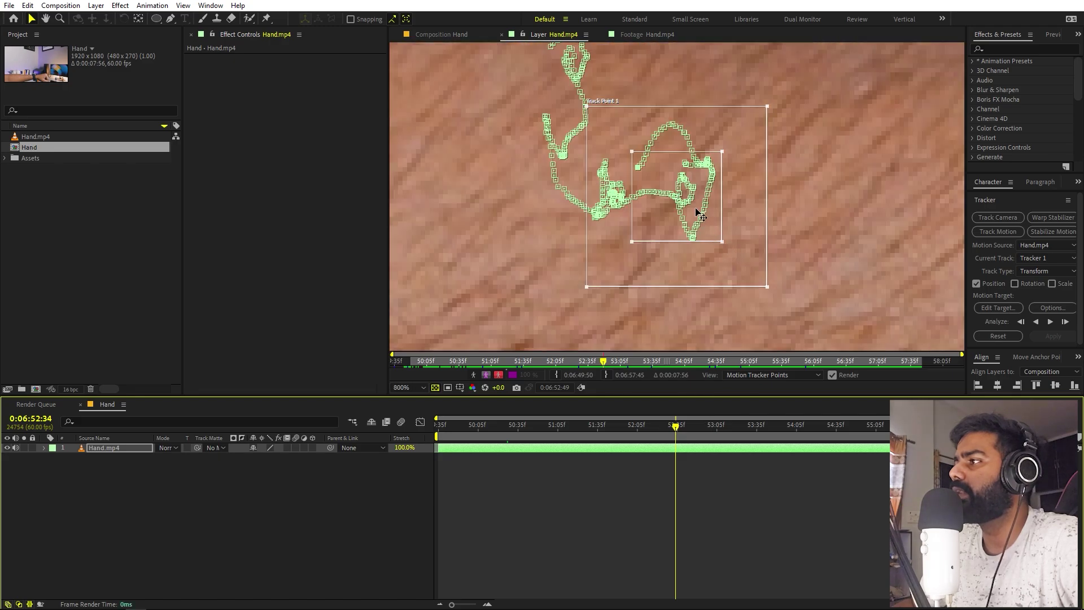
{"action": "left_click_drag", "start_coordinate": [662, 225], "coordinate": [655, 303]}
{"action": "scroll", "coordinate": [650, 267], "scroll_direction": "up", "scroll_amount": 1}
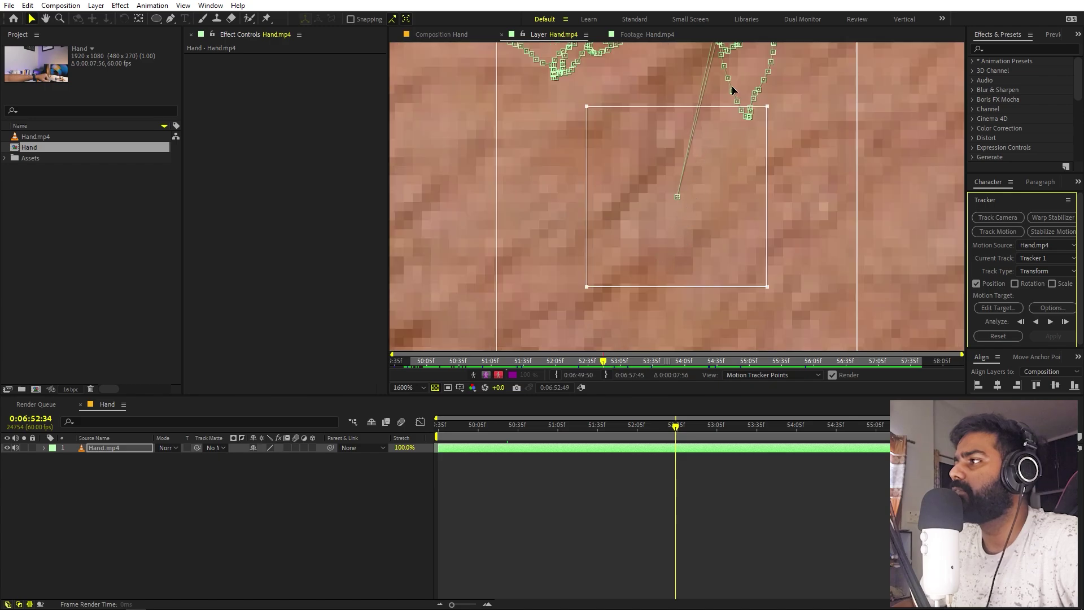
{"action": "left_click_drag", "start_coordinate": [717, 39], "coordinate": [684, 138]}
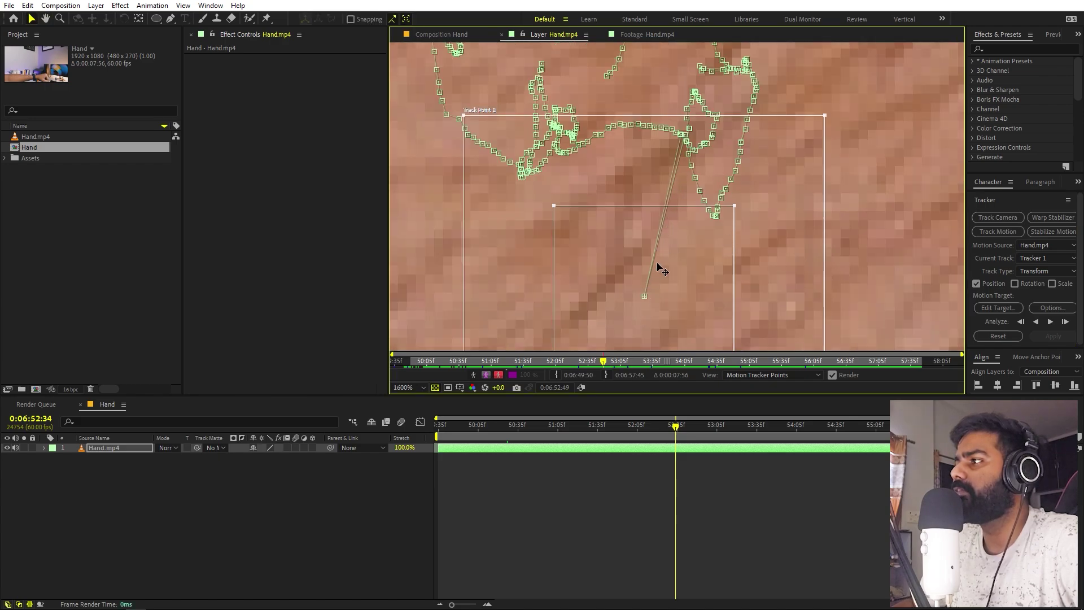
Move Track Point 1 back up onto its tracked path at 0:06:52:34.
{"action": "mouse_move", "coordinate": [652, 311]}
{"action": "left_mouse_down"}
{"action": "mouse_move", "coordinate": [685, 145]}
{"action": "mouse_move", "coordinate": [692, 152]}
{"action": "left_mouse_up"}
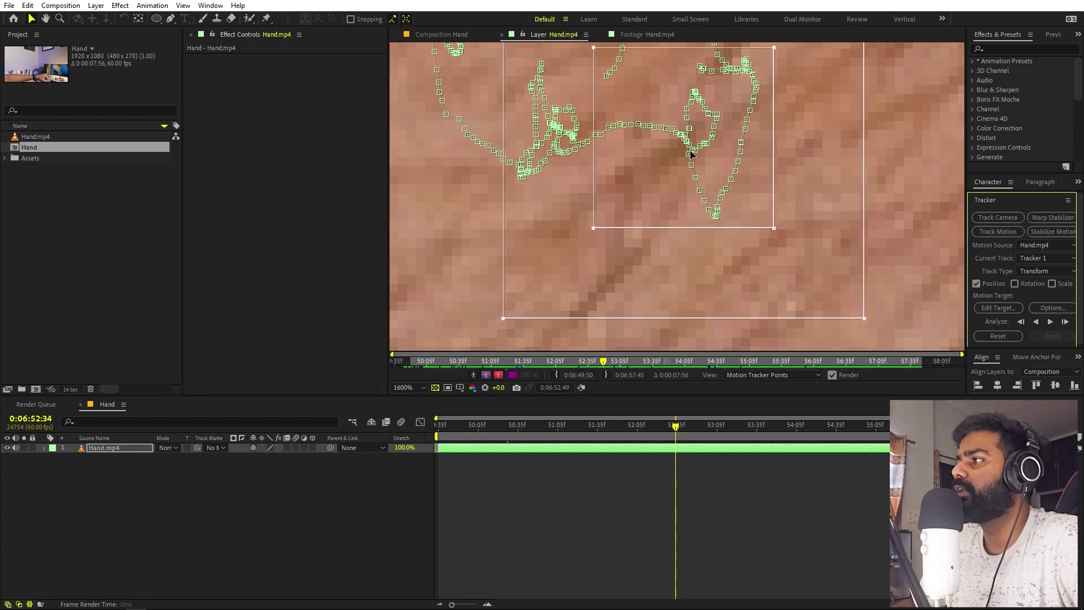
{"action": "key", "text": "comma"}
{"action": "key", "text": "comma"}
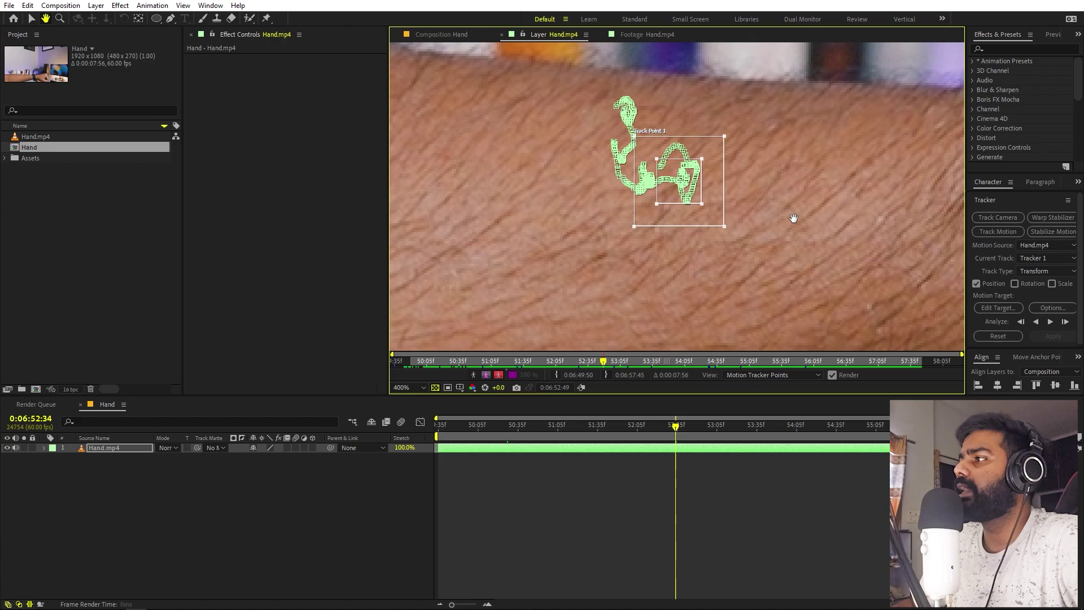
{"action": "key", "text": "comma"}
{"action": "key", "text": "comma"}
{"action": "key", "text": "comma"}
{"action": "left_click_drag", "start_coordinate": [800, 178], "coordinate": [769, 203]}
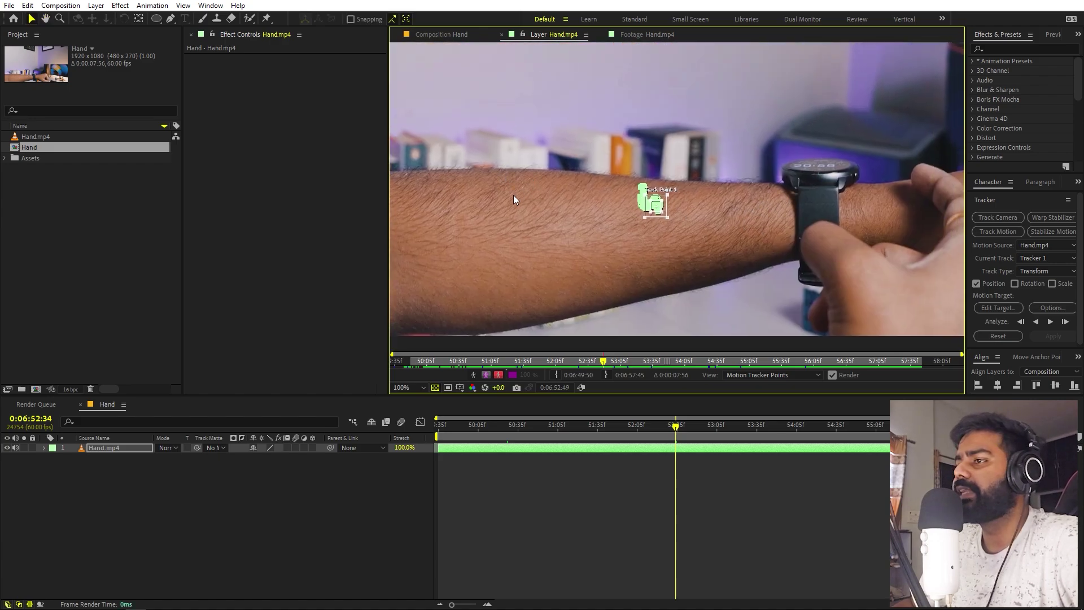
Add a null object to the Hand composition.
{"action": "right_click", "coordinate": [127, 505]}
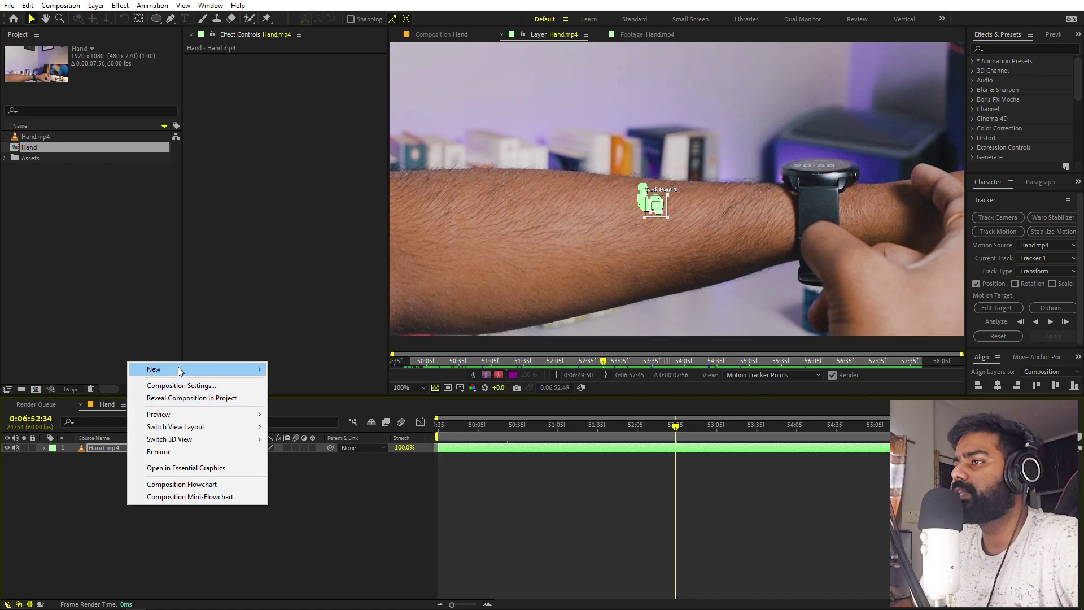
{"action": "mouse_move", "coordinate": [178, 367]}
{"action": "left_click", "coordinate": [307, 436]}
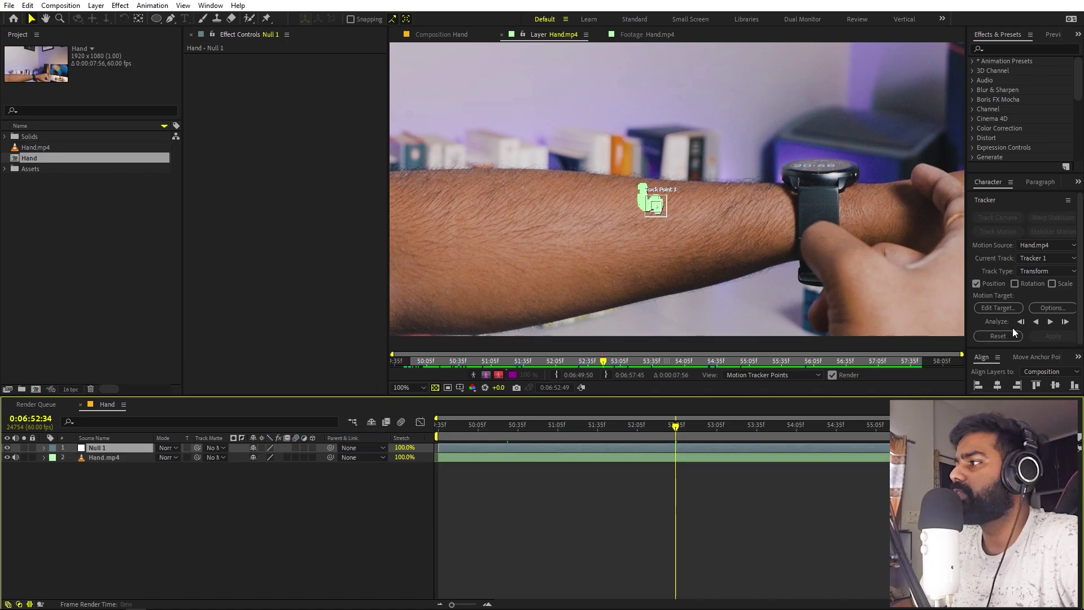
Set Null 1 as the tracker's motion target, apply the track in X and Y, and scrub through the result.
{"action": "left_click", "coordinate": [989, 307]}
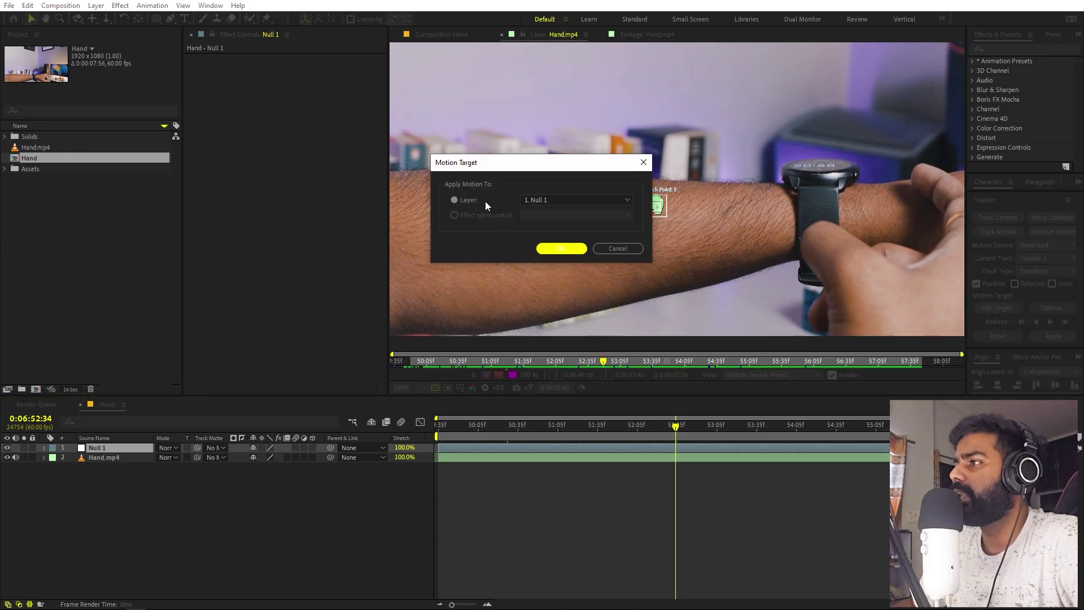
{"action": "left_click", "coordinate": [548, 199]}
{"action": "left_click", "coordinate": [549, 210]}
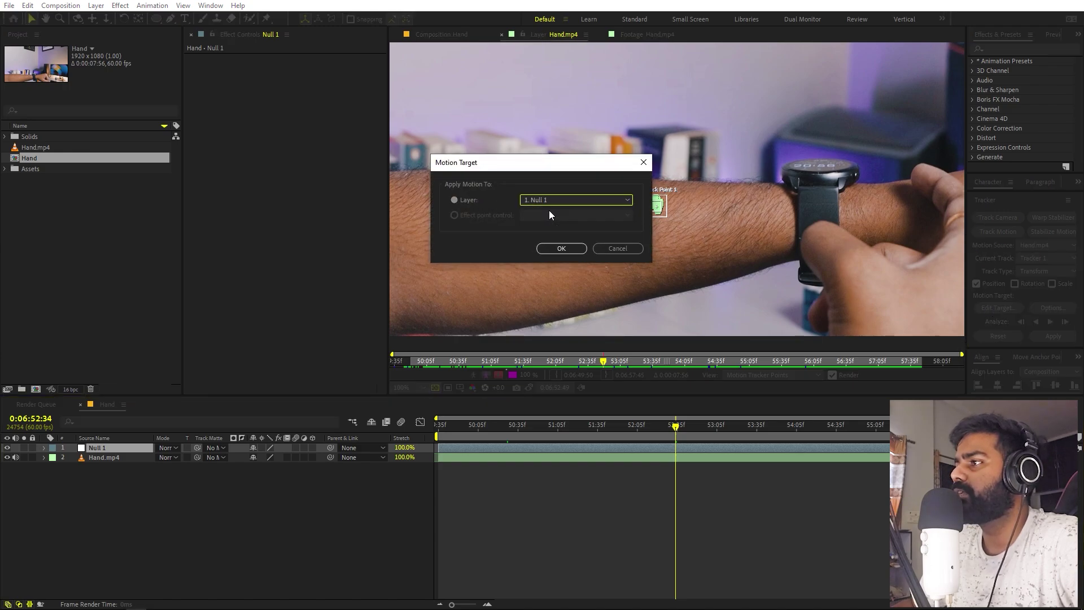
{"action": "left_click", "coordinate": [561, 249]}
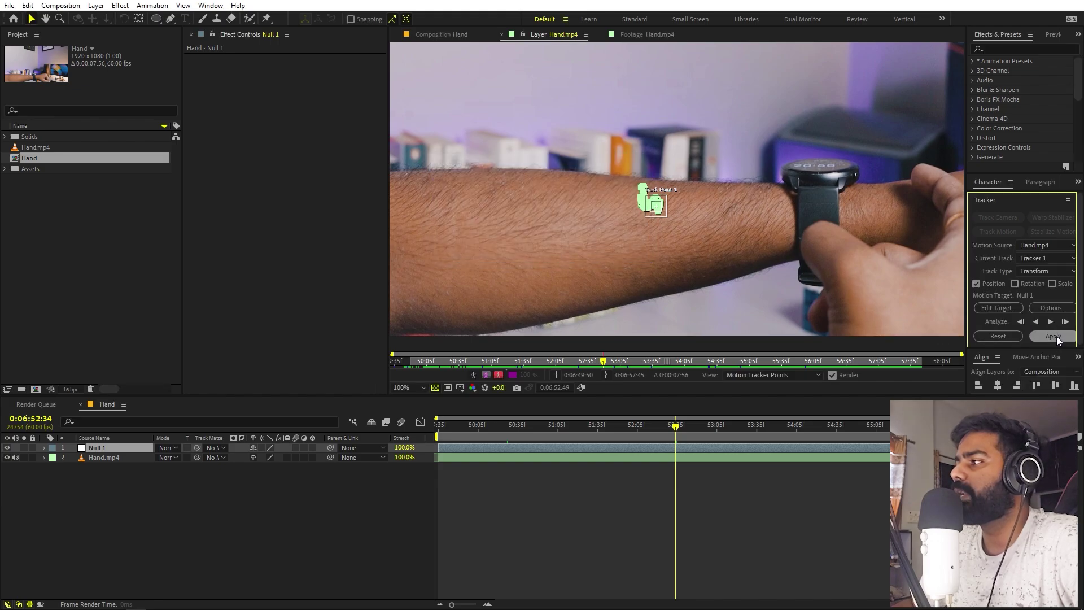
{"action": "left_click", "coordinate": [1053, 336]}
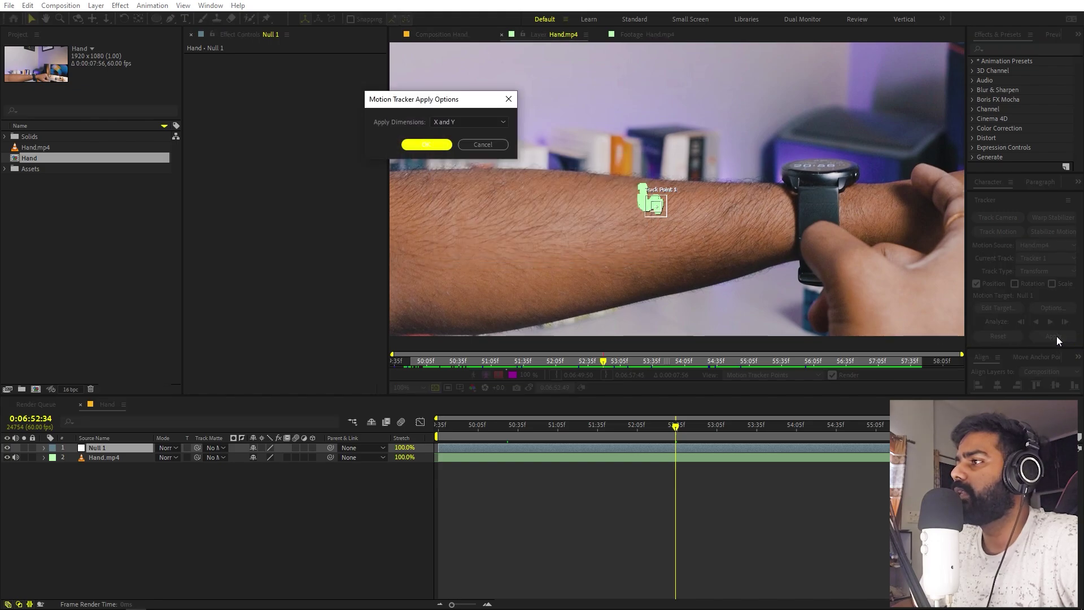
{"action": "left_click", "coordinate": [415, 149]}
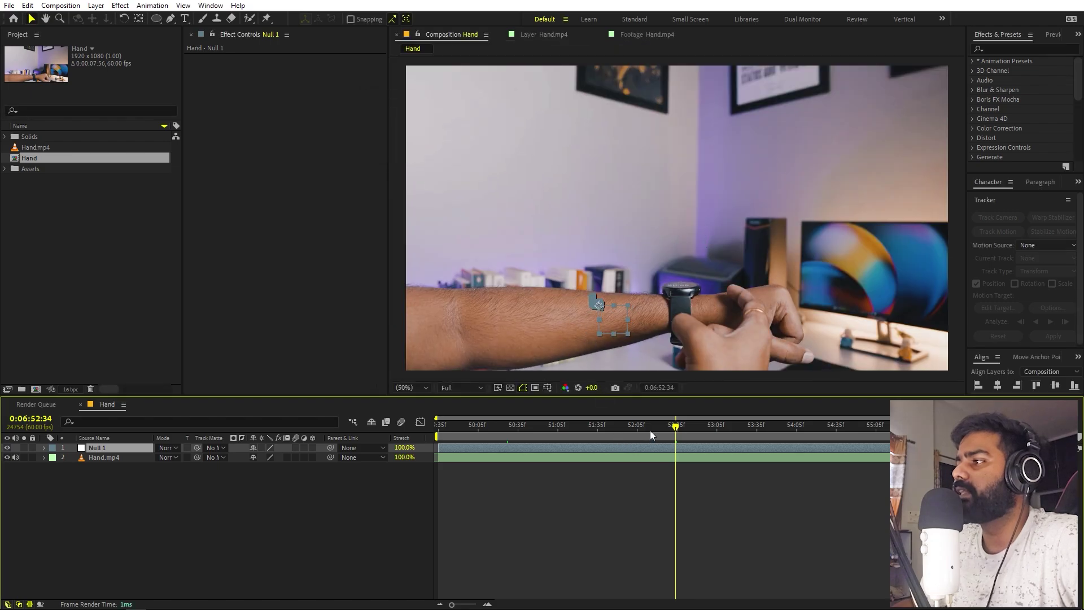
{"action": "left_click_drag", "start_coordinate": [649, 430], "coordinate": [1011, 442]}
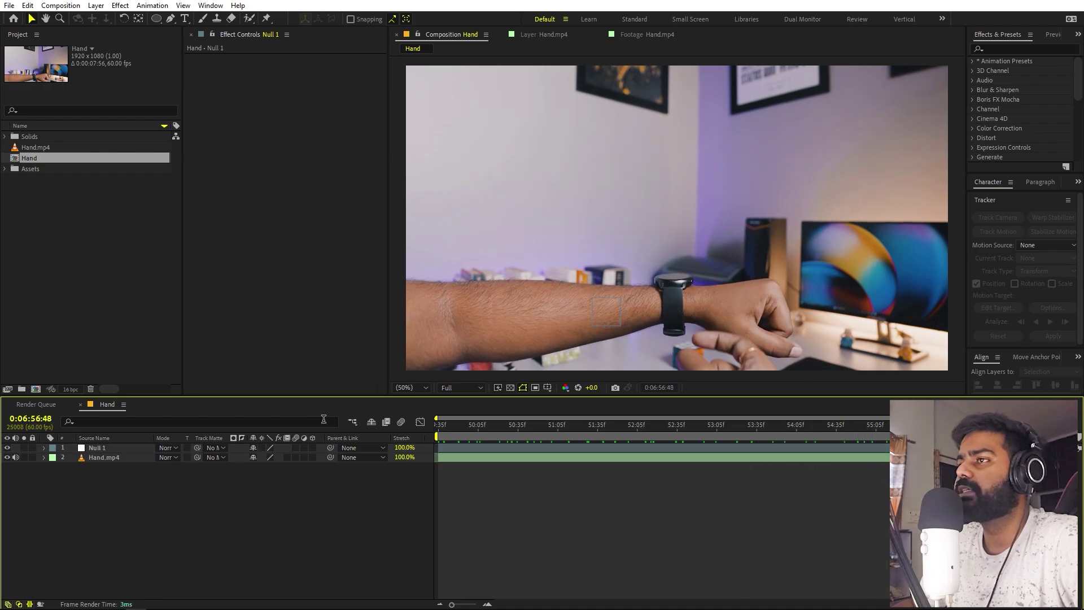
Draw a tall white-filled test rectangle on the wall just above the watch, as its own shape layer.
{"action": "left_click", "coordinate": [96, 313]}
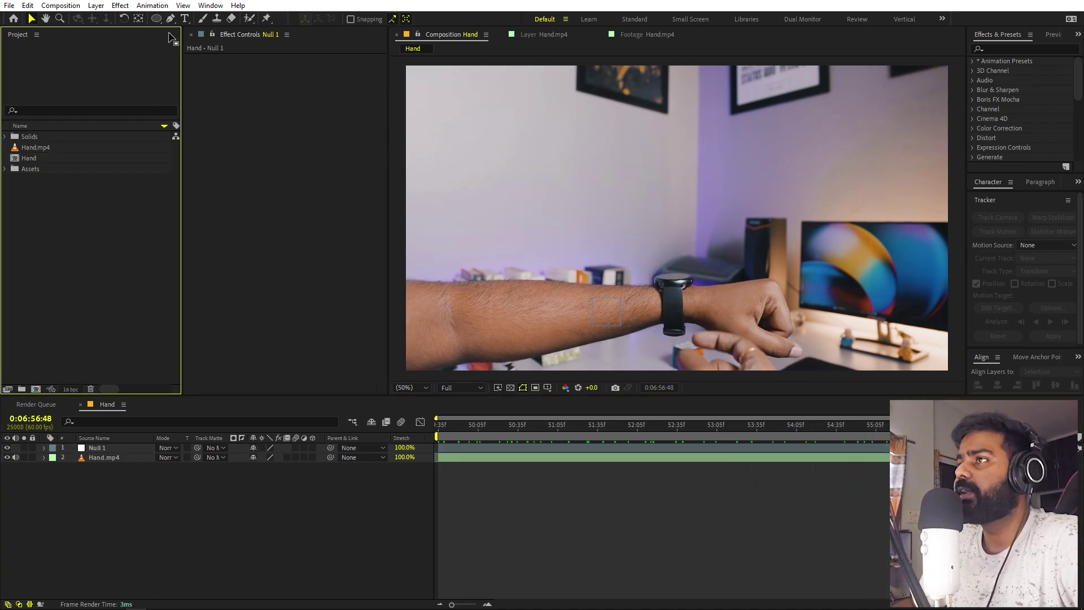
{"action": "left_click_drag", "start_coordinate": [157, 19], "coordinate": [184, 31]}
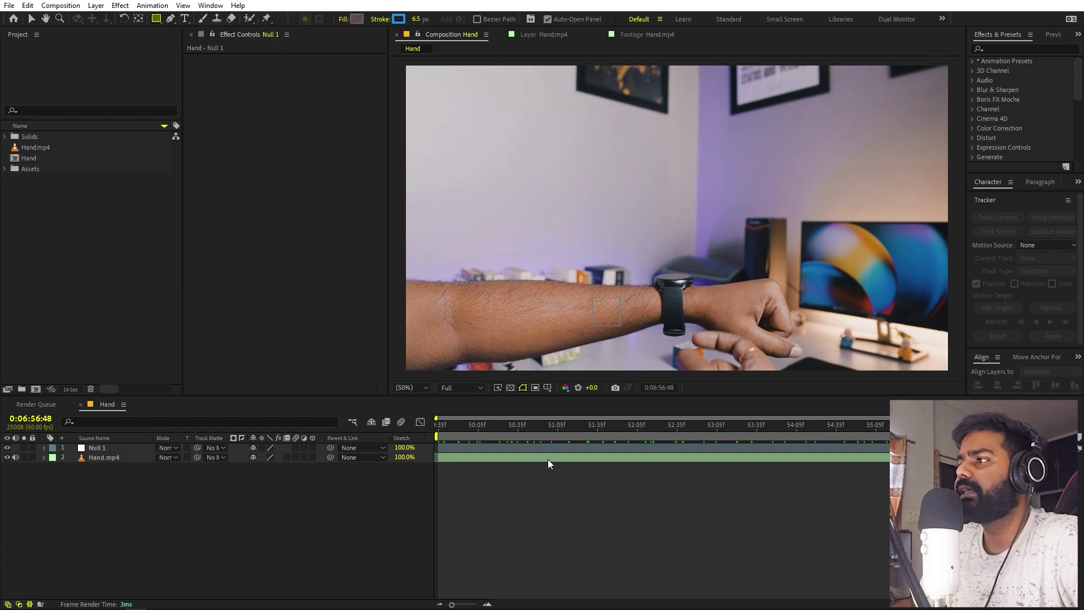
{"action": "left_click", "coordinate": [587, 514]}
{"action": "left_click_drag", "start_coordinate": [636, 147], "coordinate": [702, 254]}
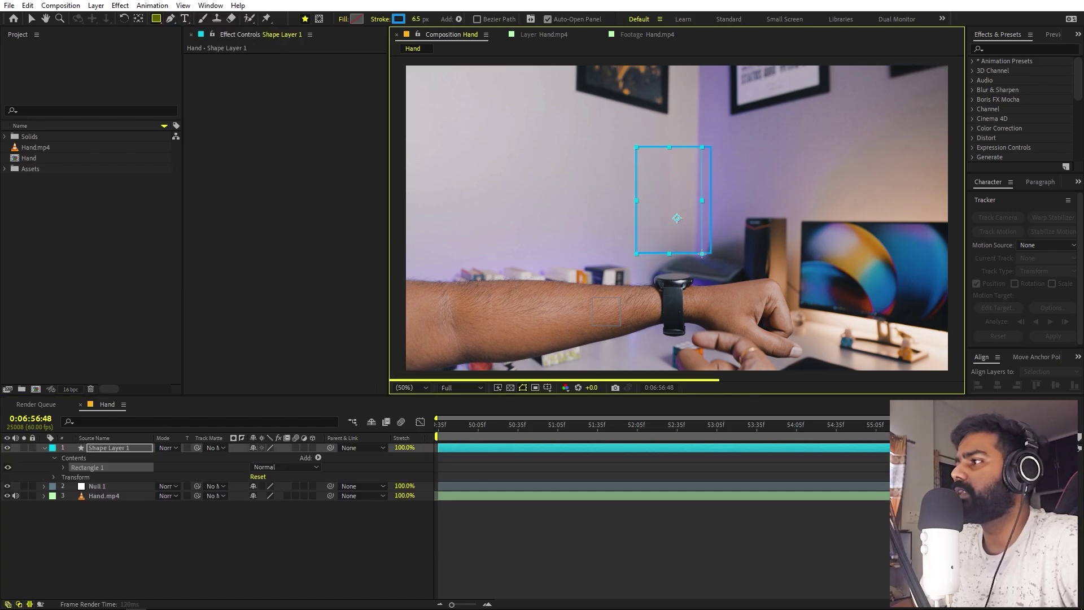
{"action": "left_click", "coordinate": [358, 19]}
{"action": "left_click", "coordinate": [50, 220]}
{"action": "left_click", "coordinate": [294, 221]}
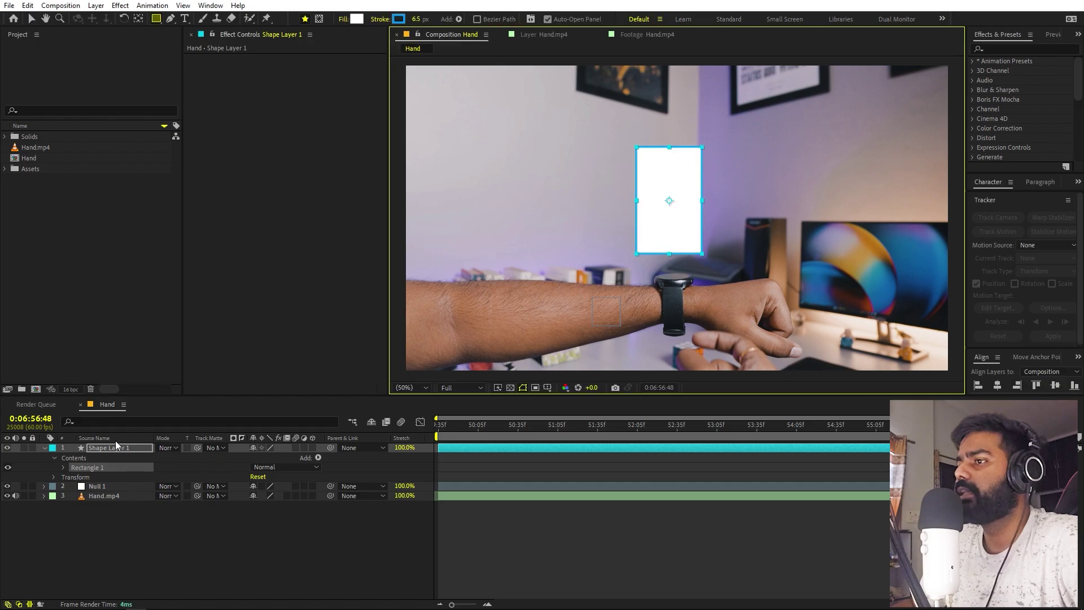
Parent the rectangle's shape layer to Null 1 and preview its motion from 0:06:51:05.
{"action": "left_click", "coordinate": [113, 452]}
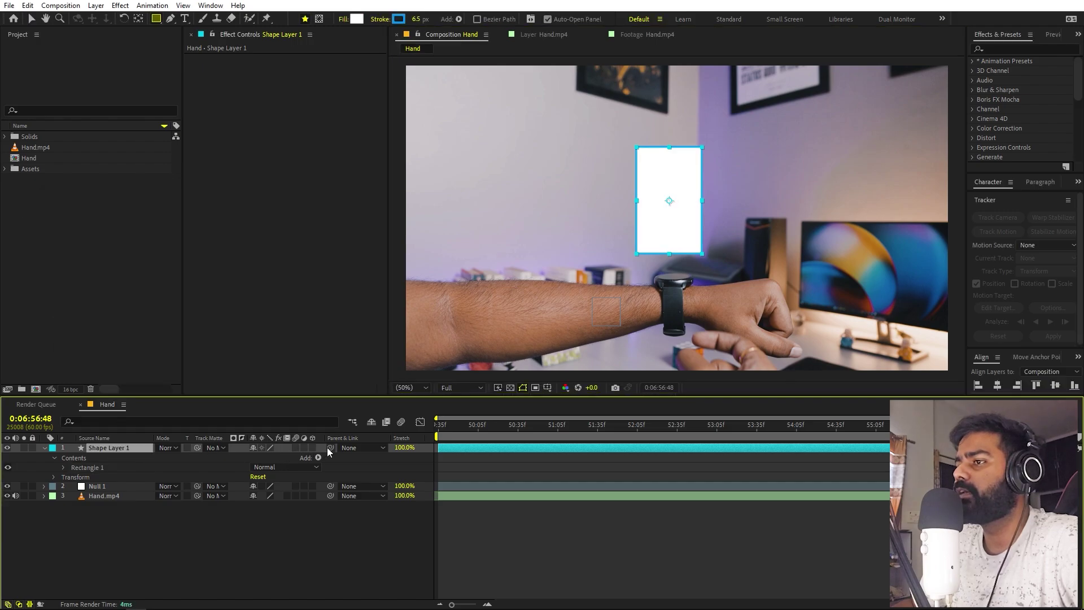
{"action": "left_click_drag", "start_coordinate": [331, 447], "coordinate": [113, 484]}
{"action": "left_click", "coordinate": [558, 428]}
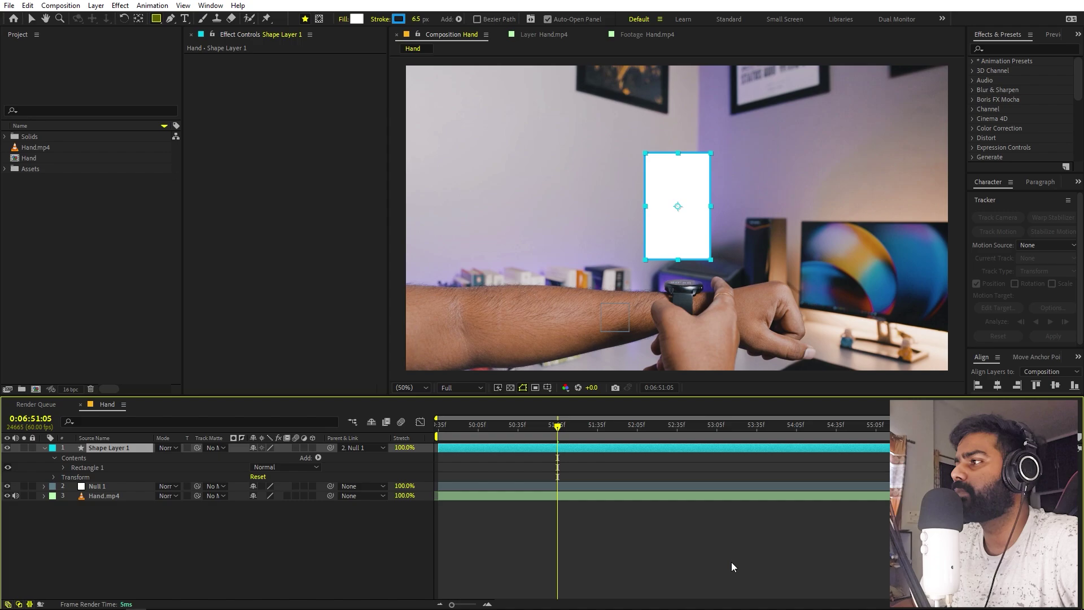
{"action": "left_click", "coordinate": [734, 539]}
{"action": "key", "text": "space"}
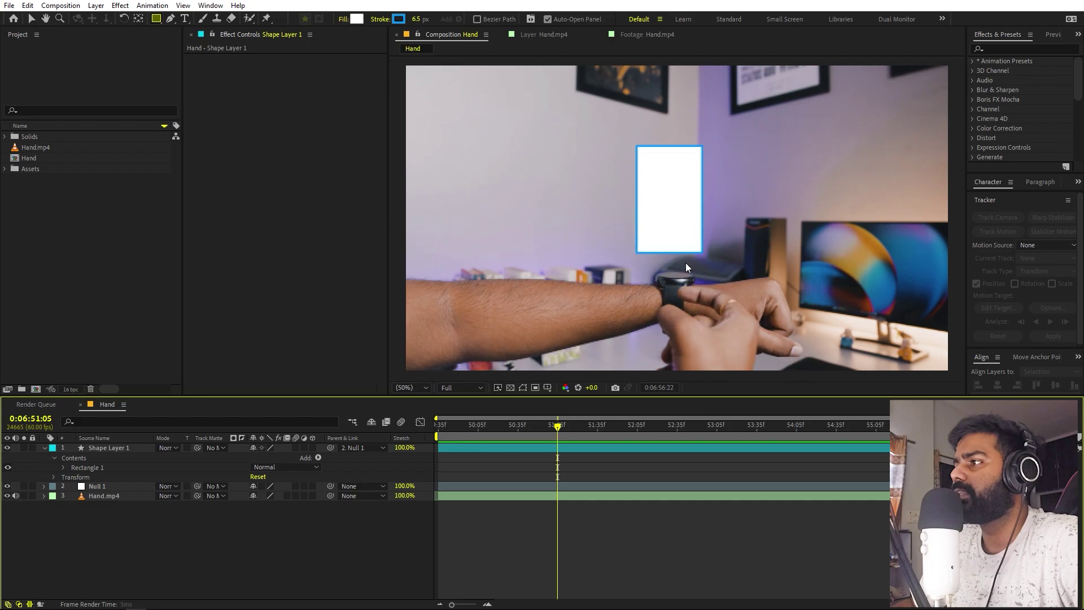
{"action": "key", "text": "space"}
Delete the test rectangle's shape layer and return to the Selection tool.
{"action": "left_click", "coordinate": [111, 448]}
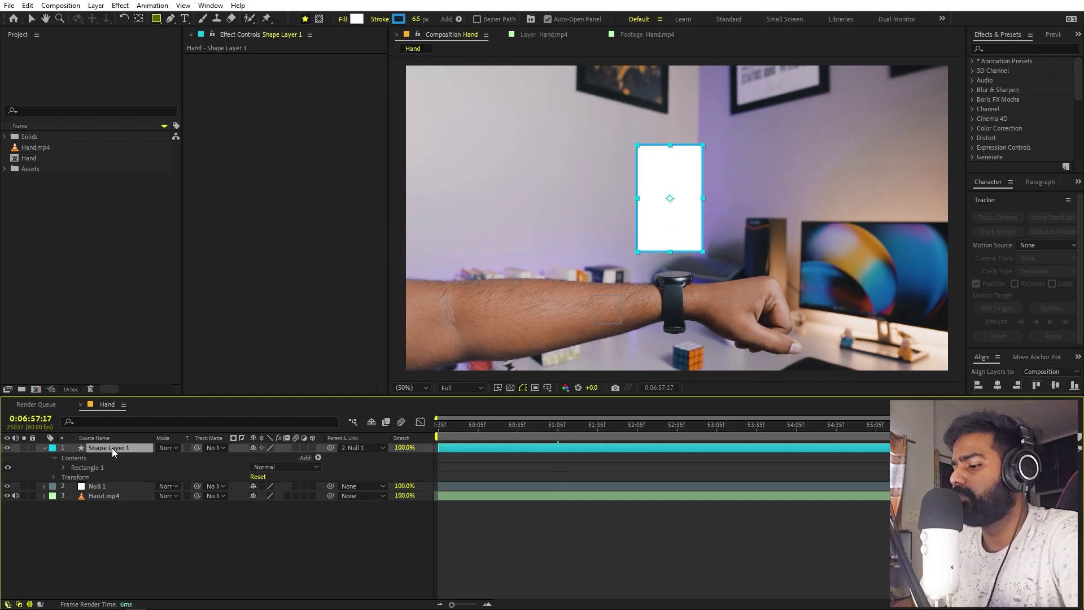
{"action": "key", "text": "Delete"}
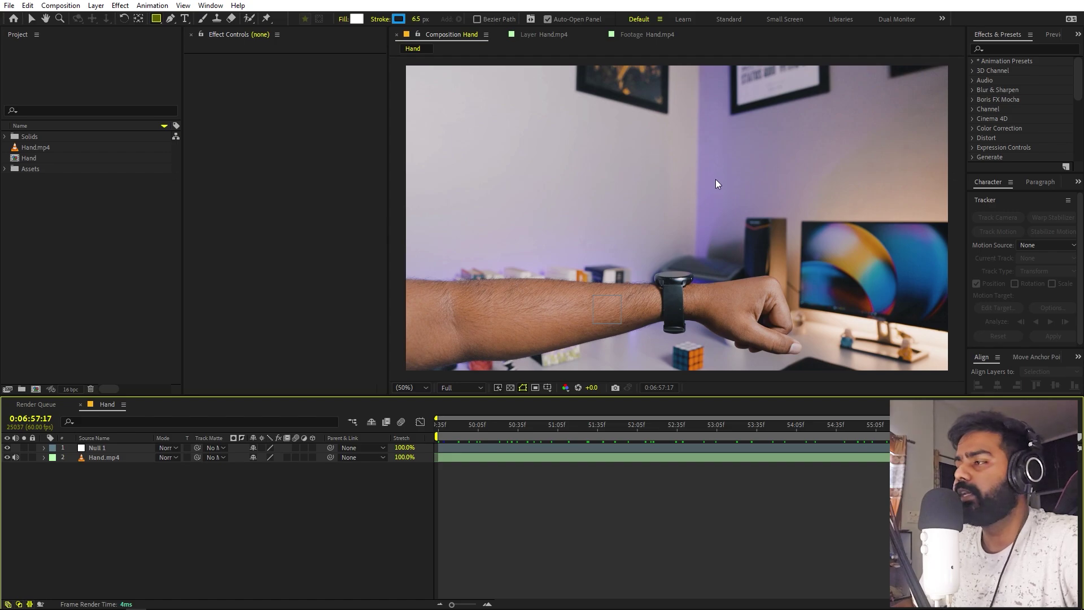
{"action": "key", "text": "v"}
Create a new composition named Screen 1, 1080 px wide and 1600 px high.
{"action": "left_click", "coordinate": [101, 347]}
{"action": "left_click", "coordinate": [60, 5]}
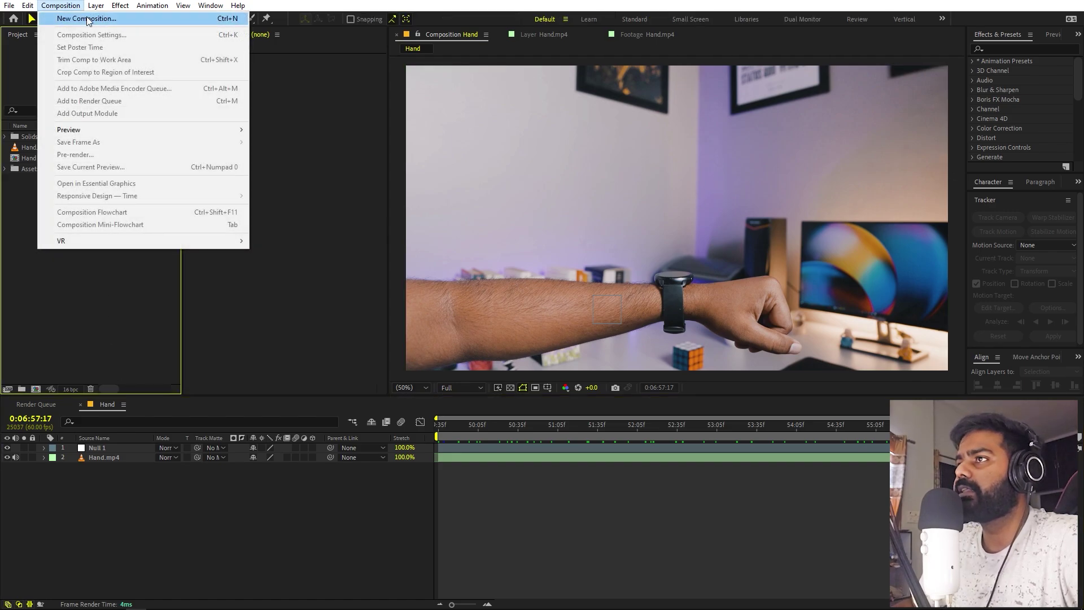
{"action": "left_click", "coordinate": [87, 19]}
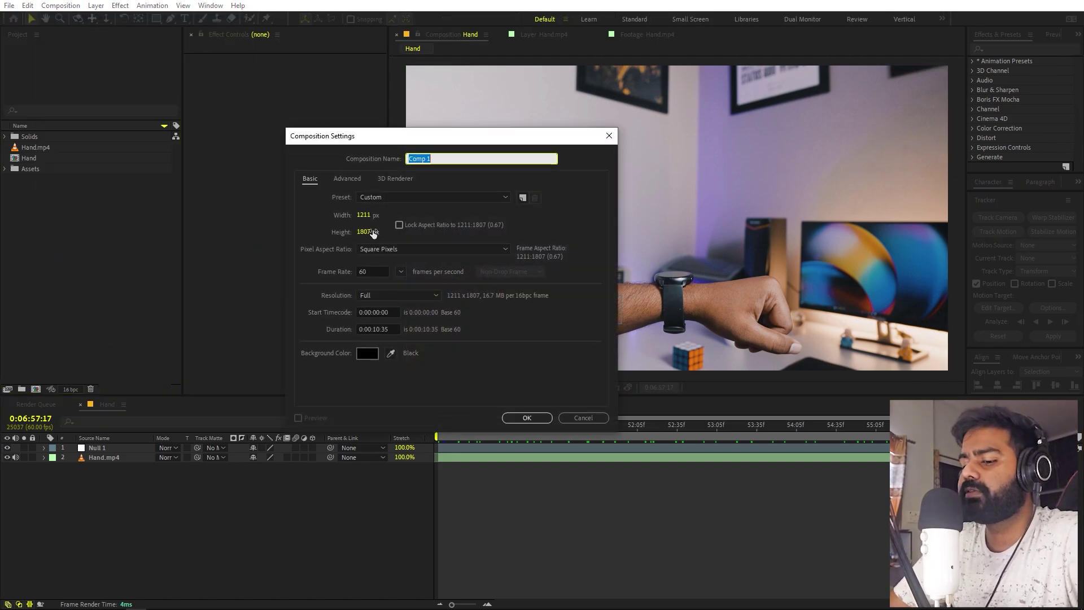
{"action": "type", "text": "Screen 1"}
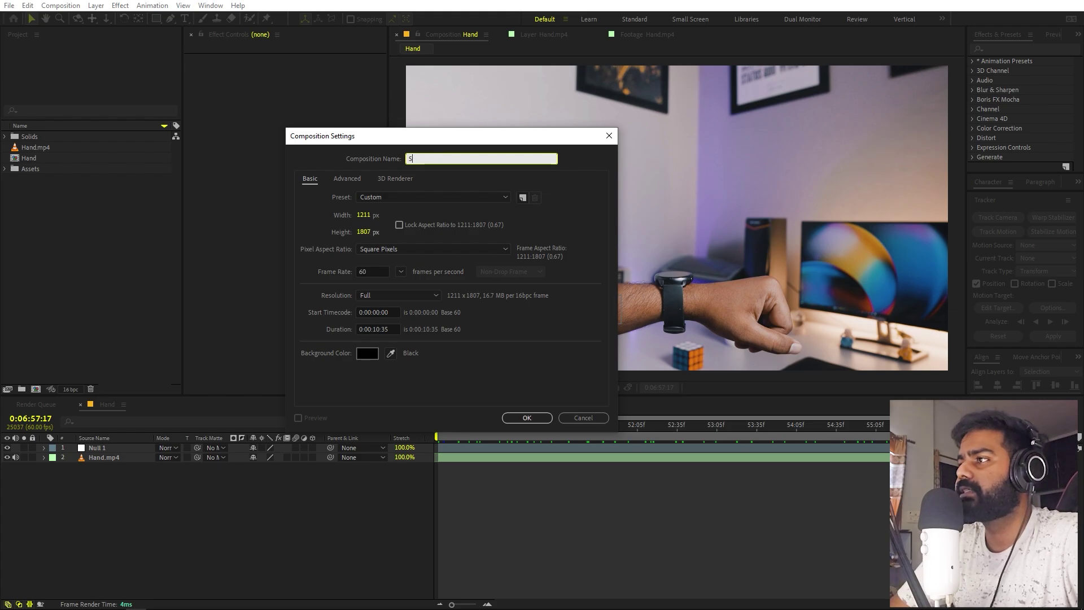
{"action": "left_click", "coordinate": [366, 216]}
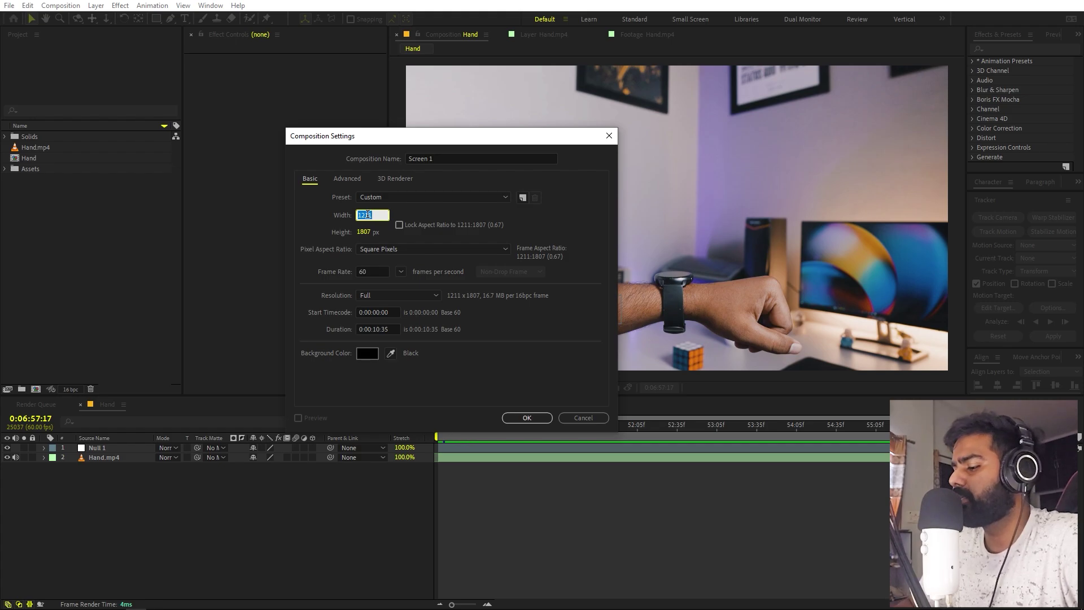
{"action": "type", "text": "1080"}
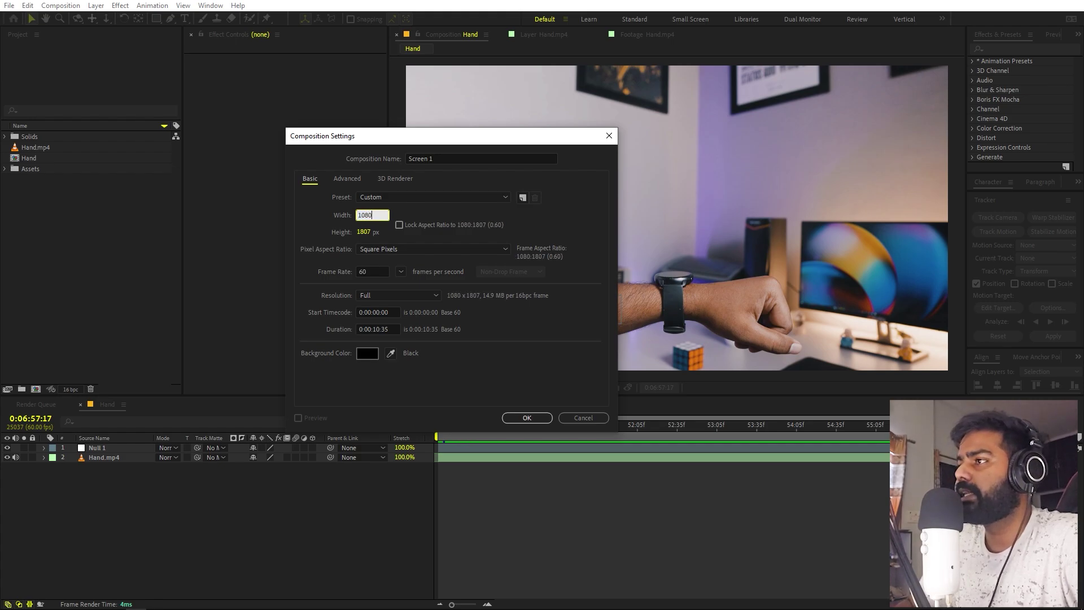
{"action": "key", "text": "Tab"}
{"action": "type", "text": "1600"}
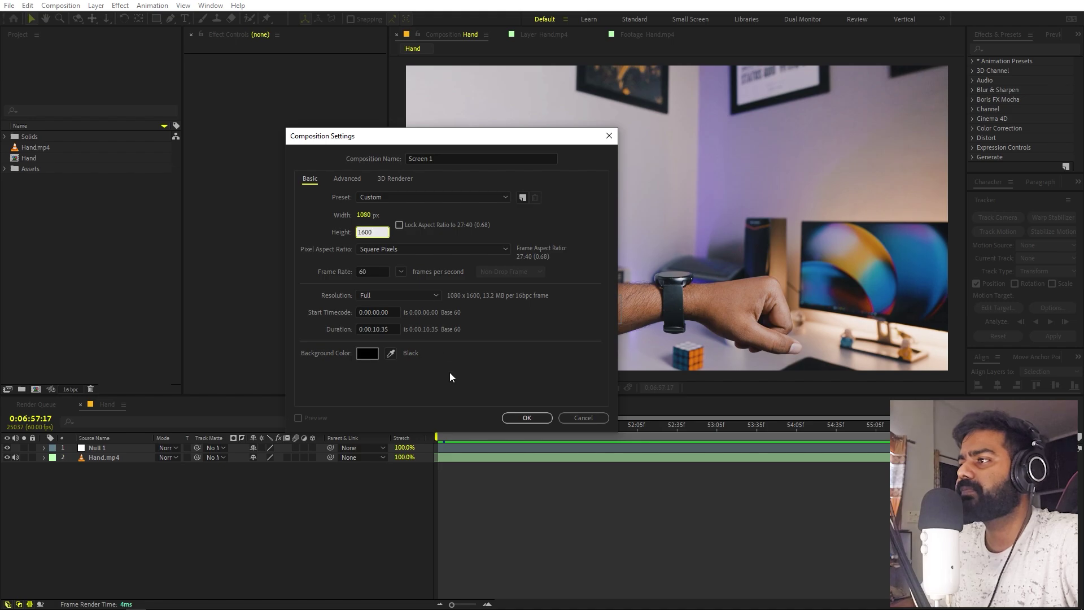
{"action": "left_click", "coordinate": [462, 407]}
{"action": "left_click", "coordinate": [520, 416]}
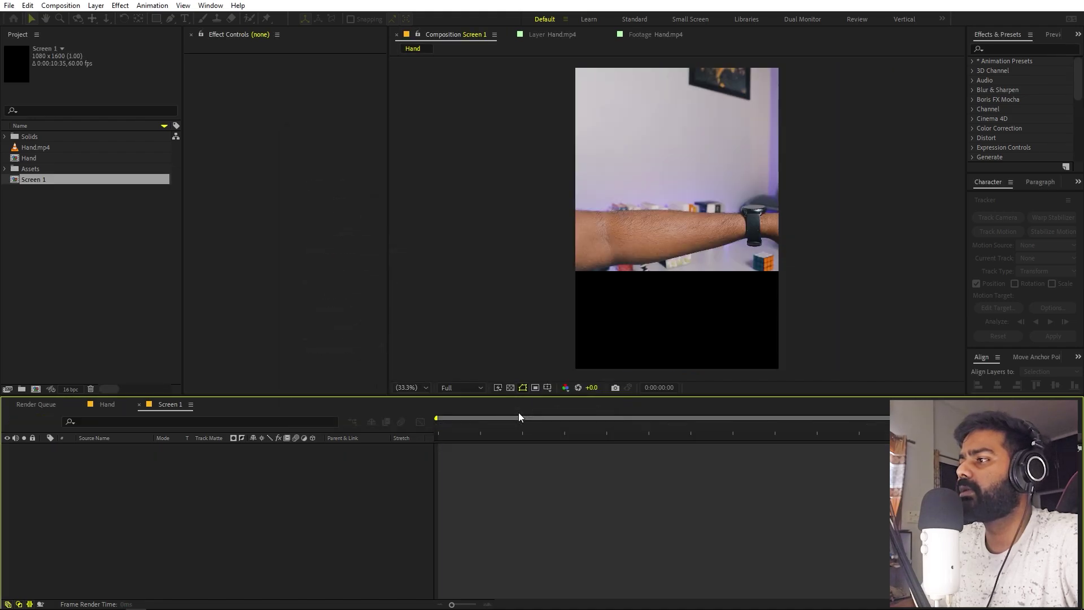
{"action": "scroll", "coordinate": [696, 195], "scroll_direction": "down", "scroll_amount": 2}
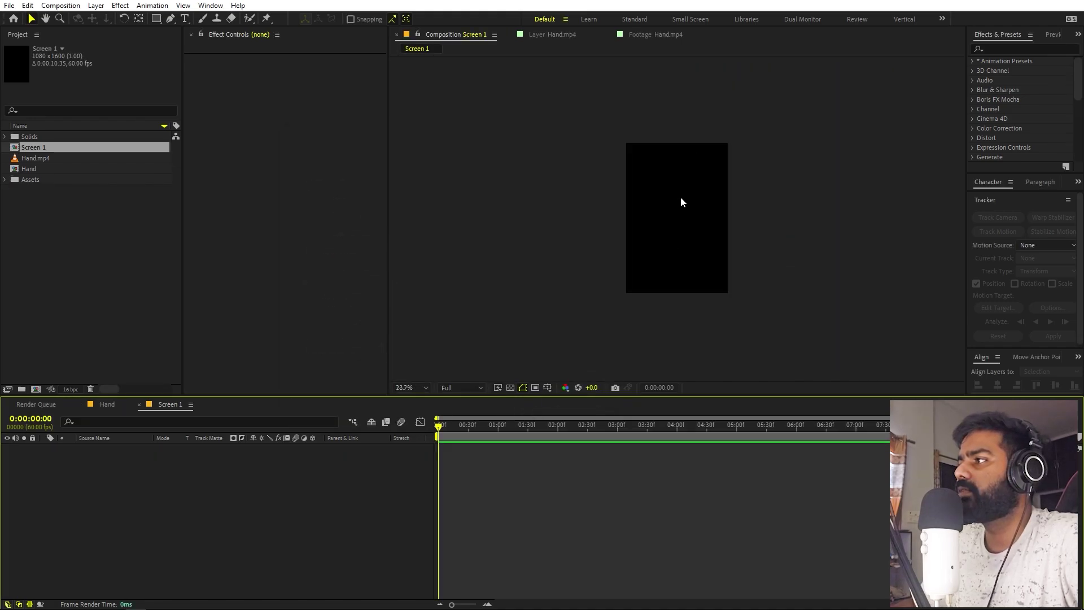
{"action": "scroll", "coordinate": [692, 194], "scroll_direction": "up", "scroll_amount": 2}
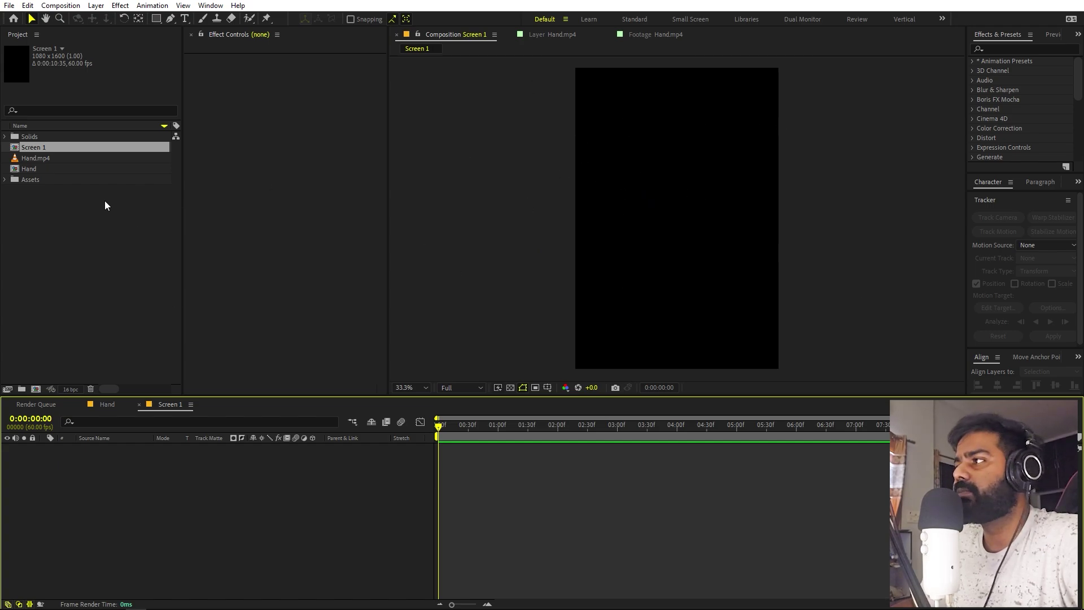
Add 1.mp4 from the Assets folder to the Screen 1 composition as a layer.
{"action": "left_click", "coordinate": [6, 180]}
{"action": "left_click", "coordinate": [81, 246]}
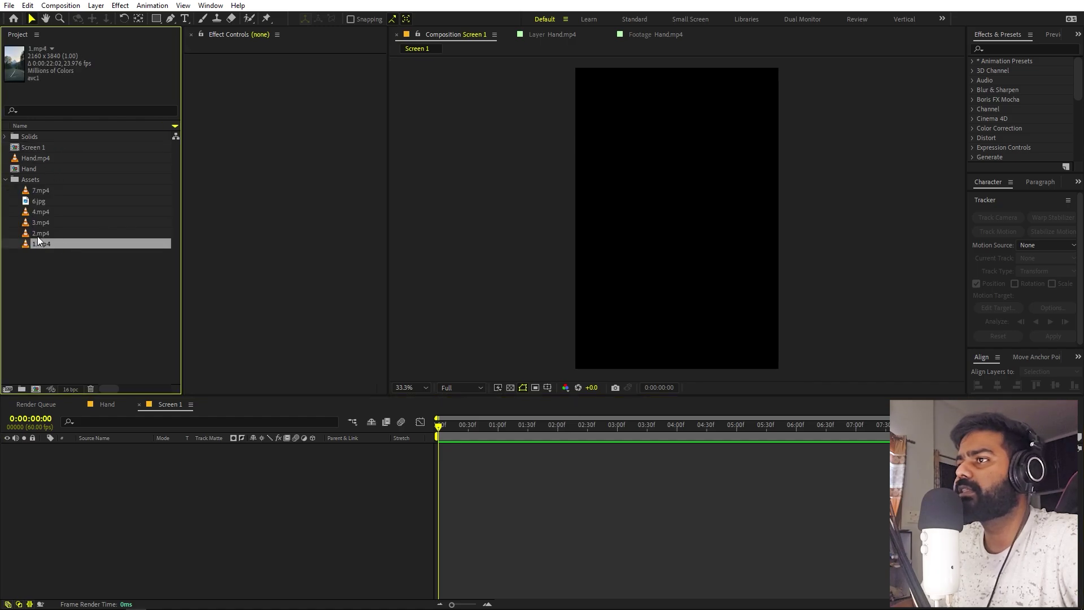
{"action": "left_click_drag", "start_coordinate": [42, 244], "coordinate": [126, 483]}
Scale the 1.mp4 layer to 51.3% so its width just fills the Screen 1 frame.
{"action": "key", "text": "comma"}
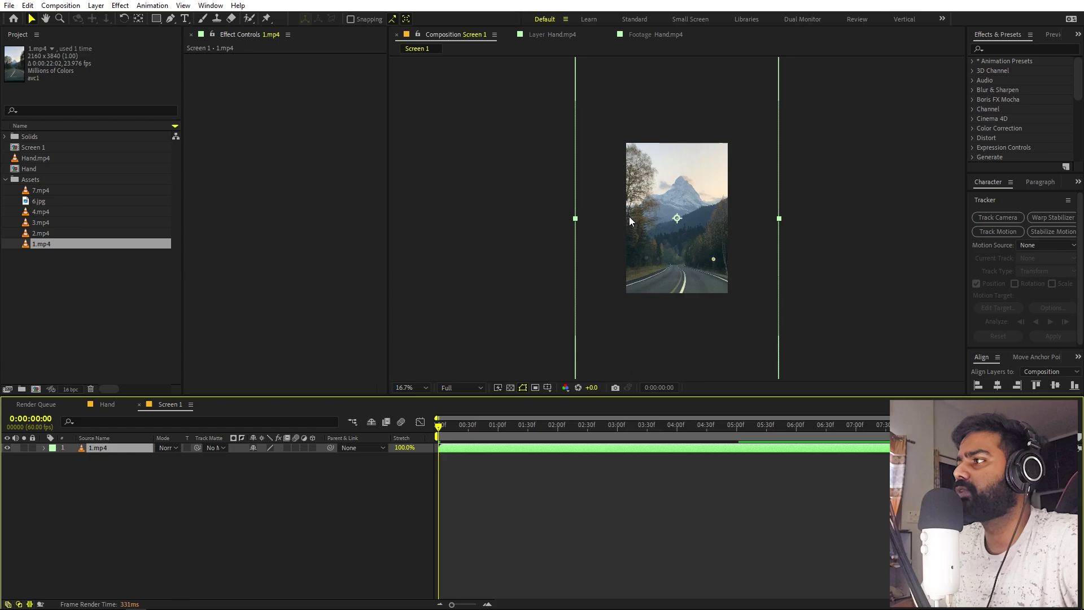
{"action": "key", "text": "s"}
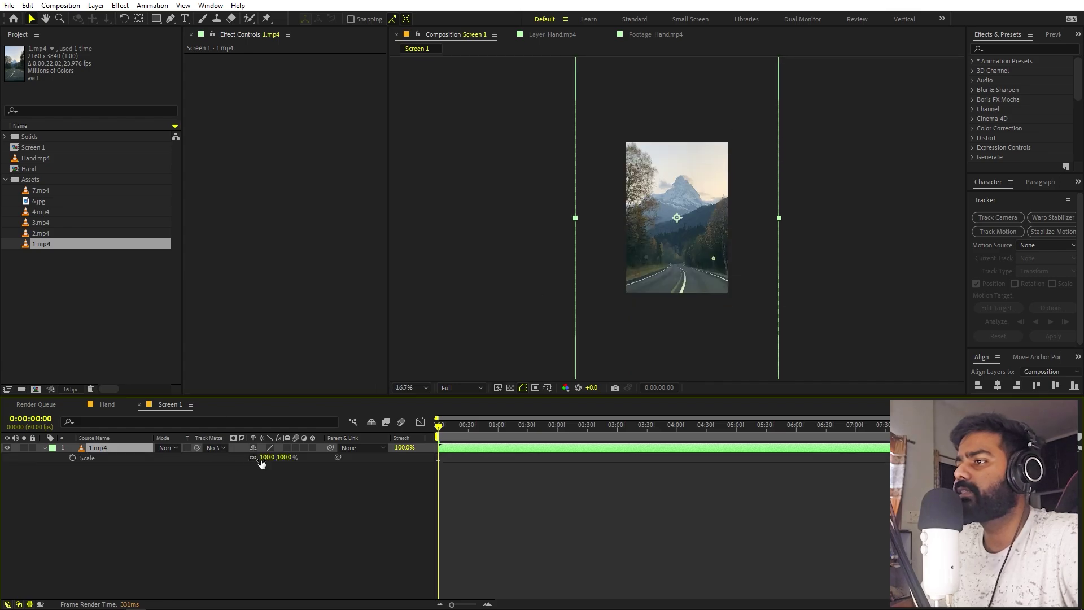
{"action": "left_click_drag", "start_coordinate": [262, 462], "coordinate": [1, 459]}
{"action": "left_click", "coordinate": [523, 466]}
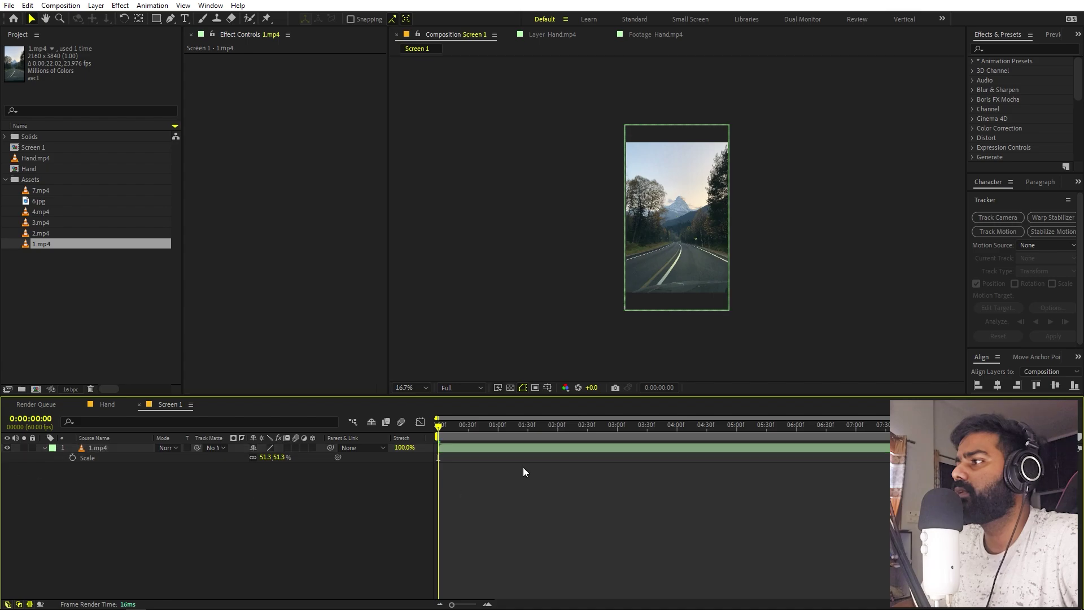
{"action": "key", "text": "period"}
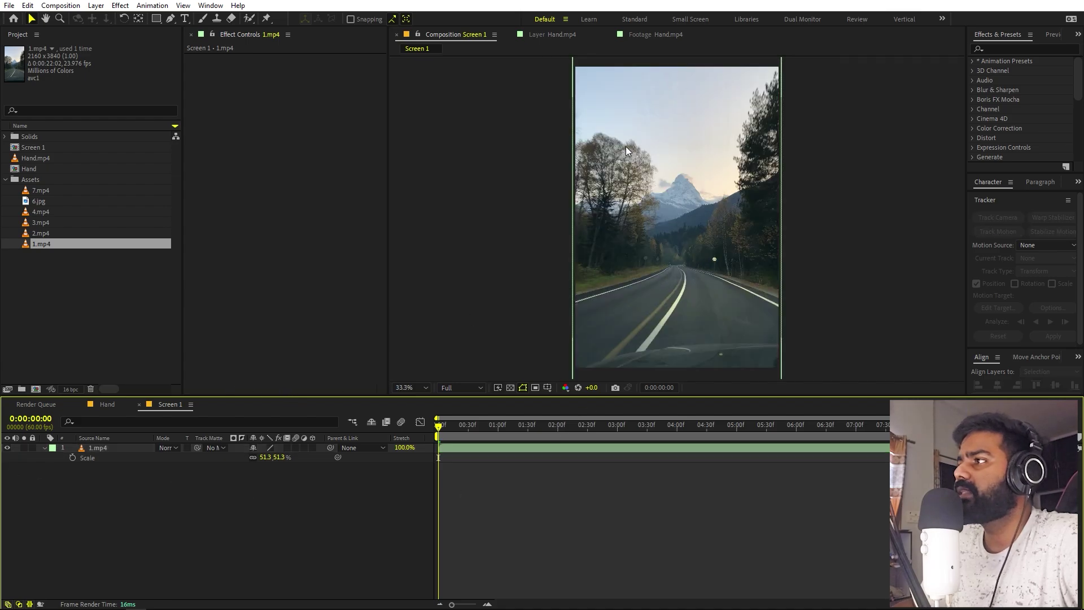
Add a full-frame rounded rectangle as a new shape layer above 1.mp4 in the Screen 1 composition.
{"action": "left_click", "coordinate": [147, 294]}
{"action": "left_click", "coordinate": [156, 19]}
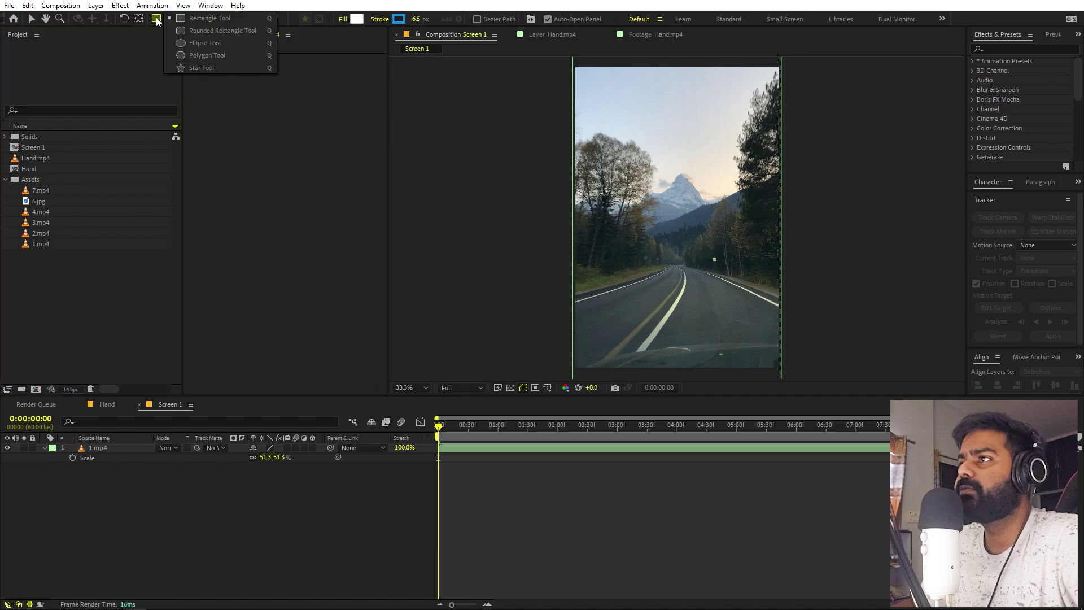
{"action": "left_click", "coordinate": [201, 30]}
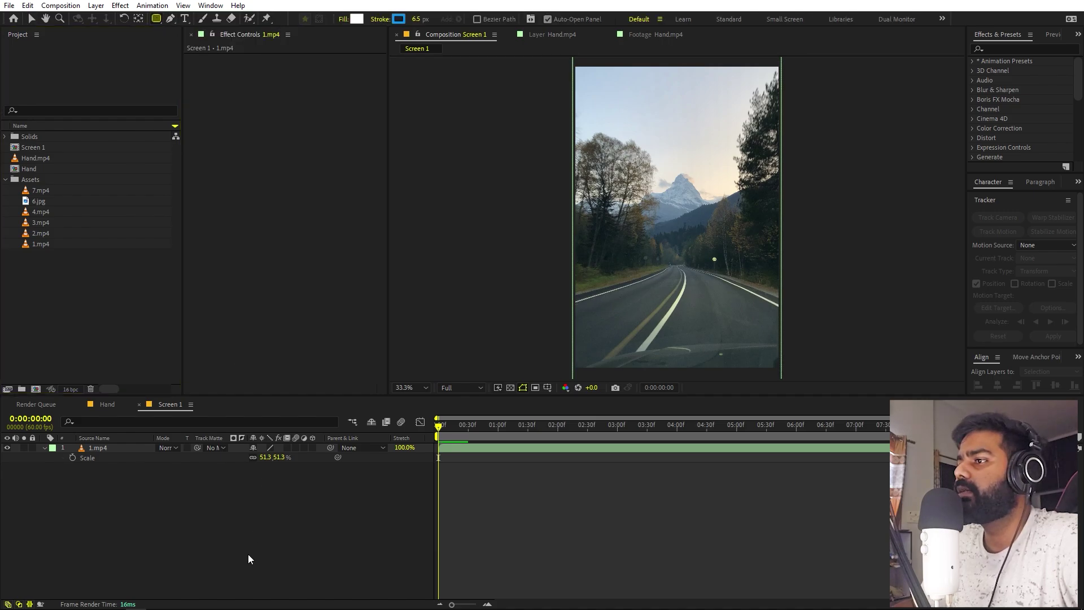
{"action": "left_click", "coordinate": [308, 545]}
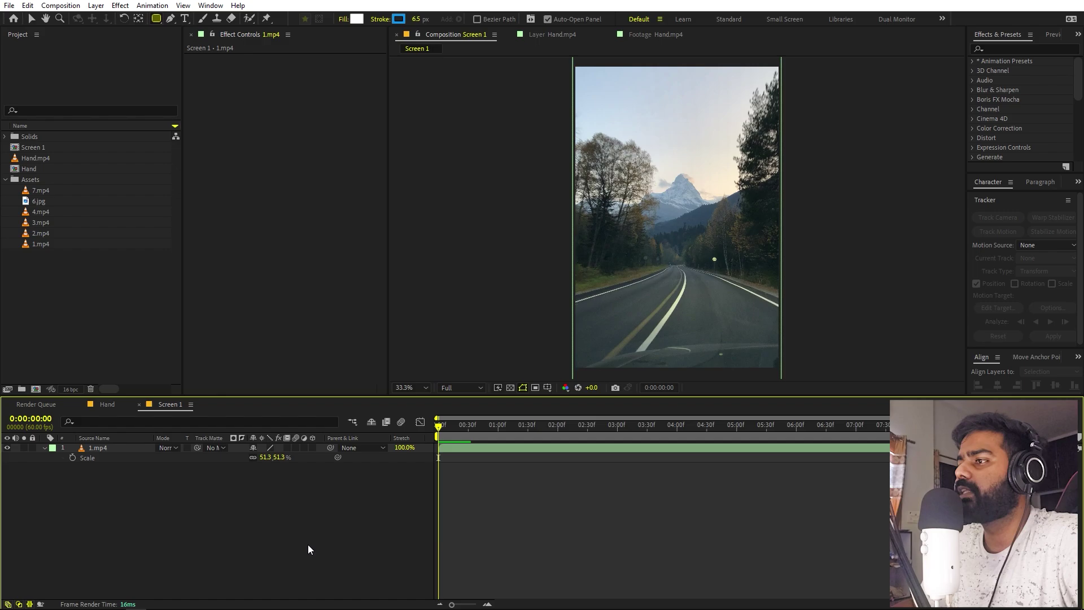
{"action": "double_click", "coordinate": [157, 19]}
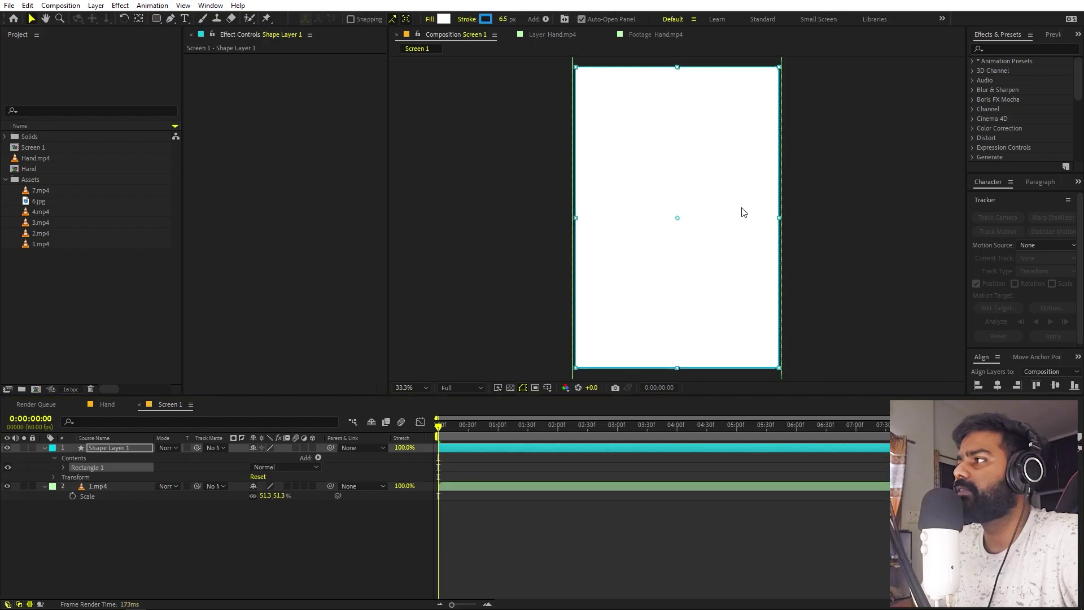
Set the rectangle path's roundness to 137 and remove the shape's blue stroke.
{"action": "left_click", "coordinate": [62, 468]}
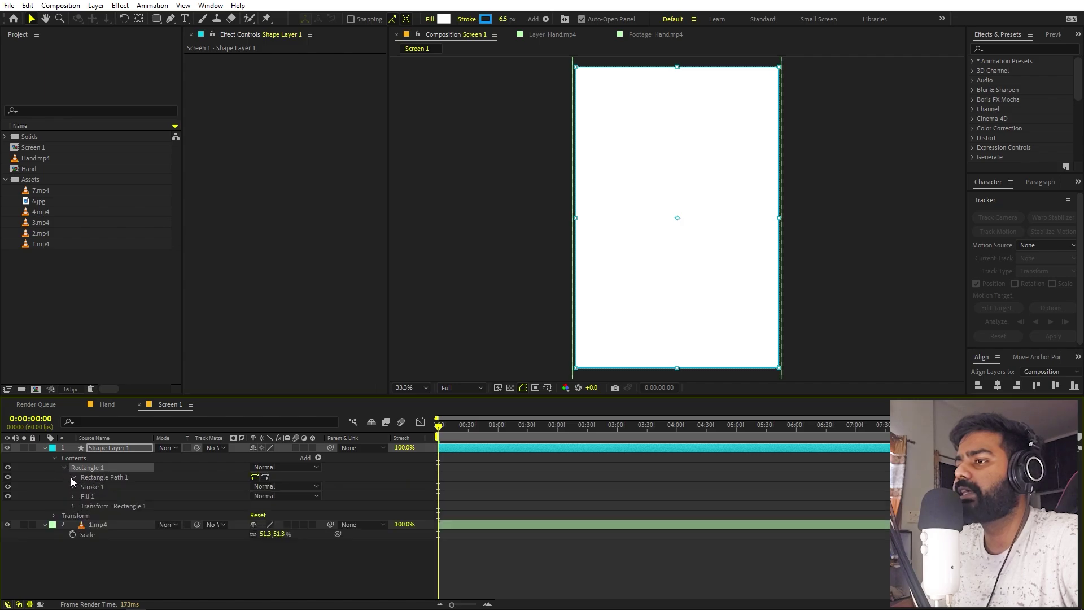
{"action": "left_click", "coordinate": [71, 478]}
{"action": "left_click_drag", "start_coordinate": [253, 505], "coordinate": [319, 503]}
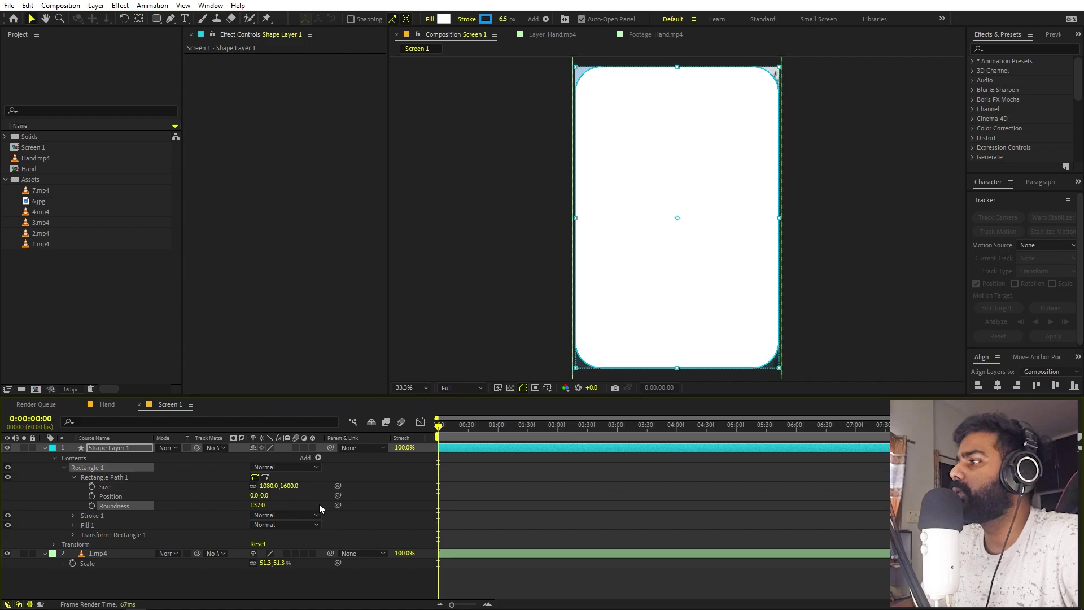
{"action": "left_click", "coordinate": [676, 467]}
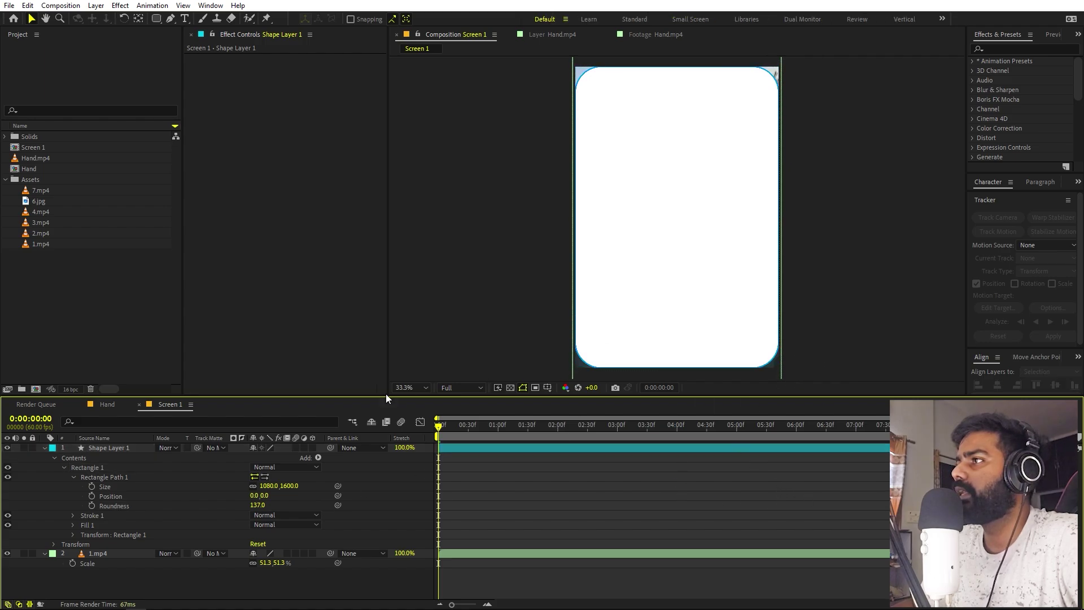
{"action": "left_click", "coordinate": [125, 448]}
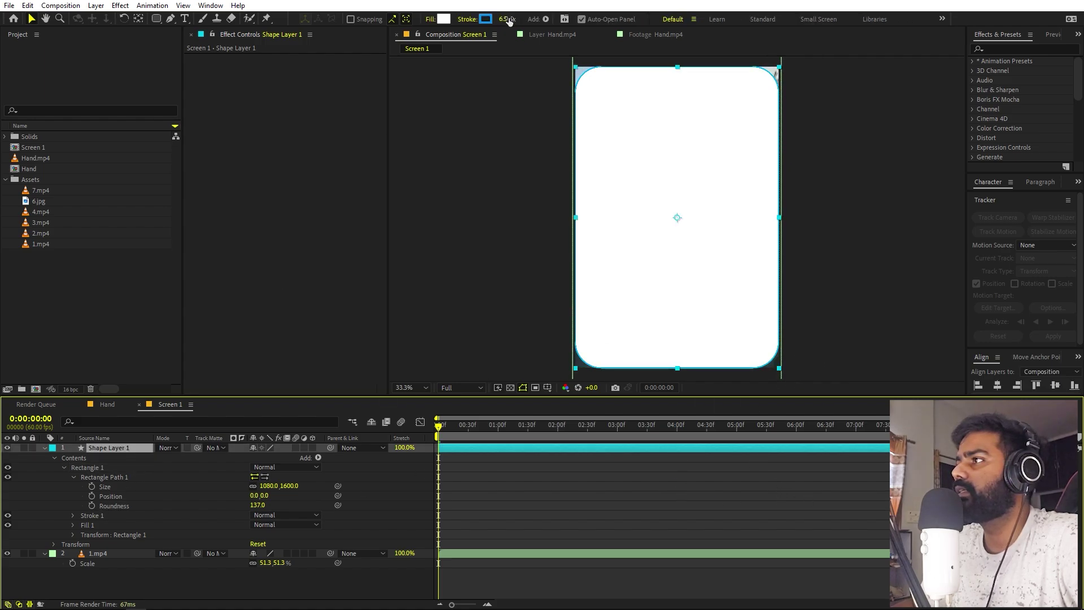
{"action": "double_click", "coordinate": [649, 142]}
Use Shape Layer 1 as the track matte of the 1.mp4 layer to give the clip rounded corners.
{"action": "key", "text": "ctrl+Down"}
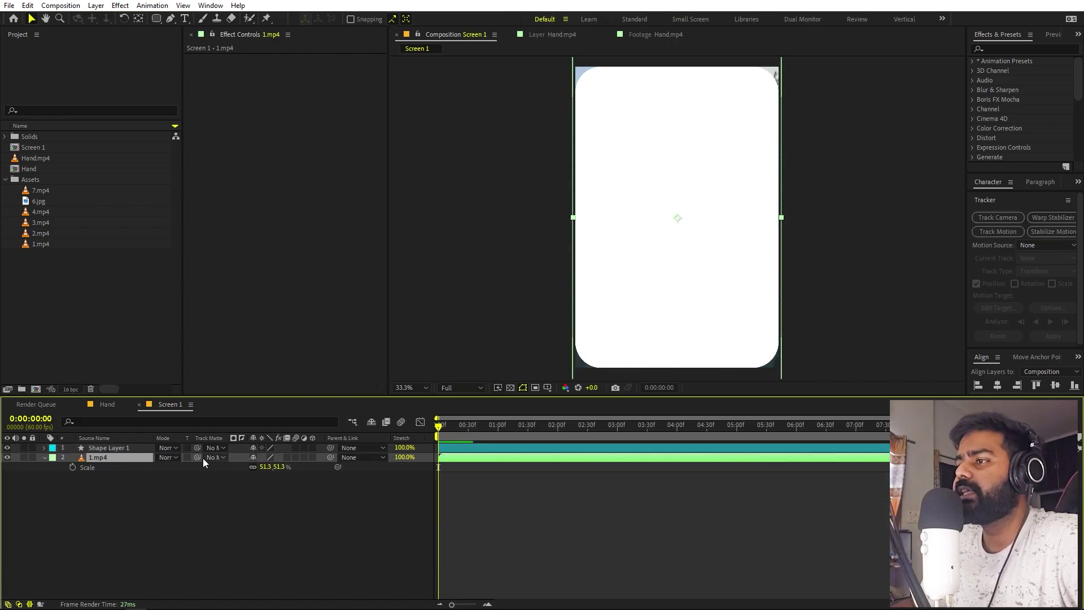
{"action": "left_click_drag", "start_coordinate": [198, 458], "coordinate": [114, 446]}
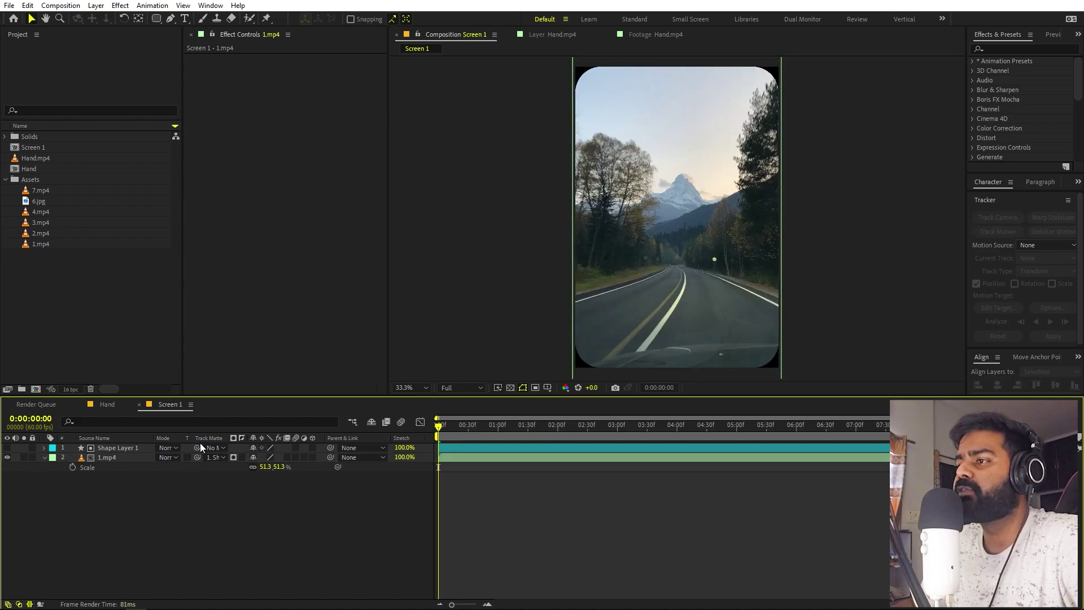
{"action": "left_click", "coordinate": [214, 458]}
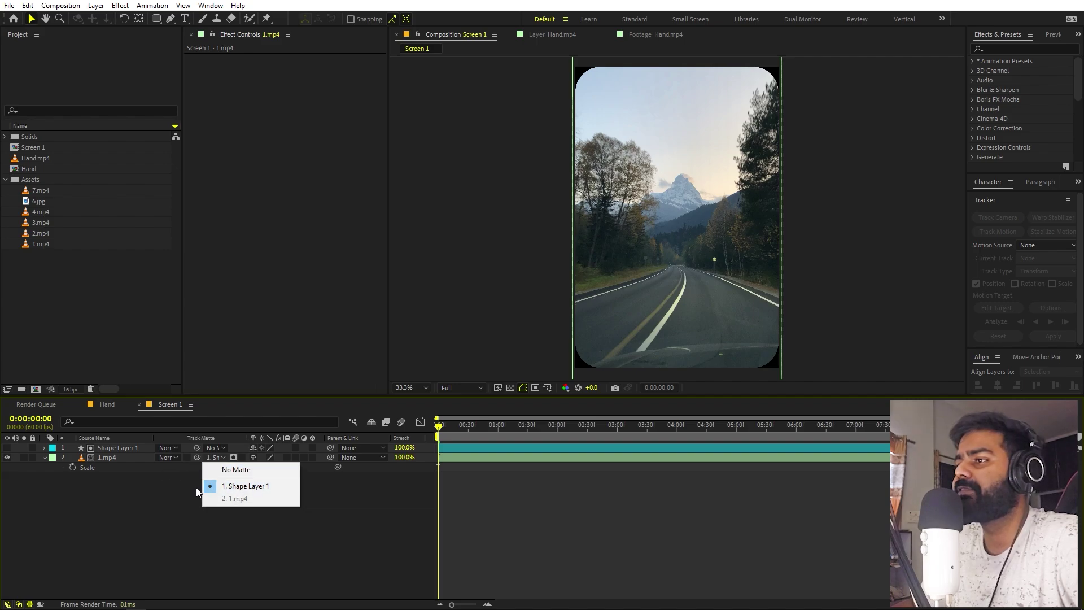
{"action": "left_click", "coordinate": [140, 496]}
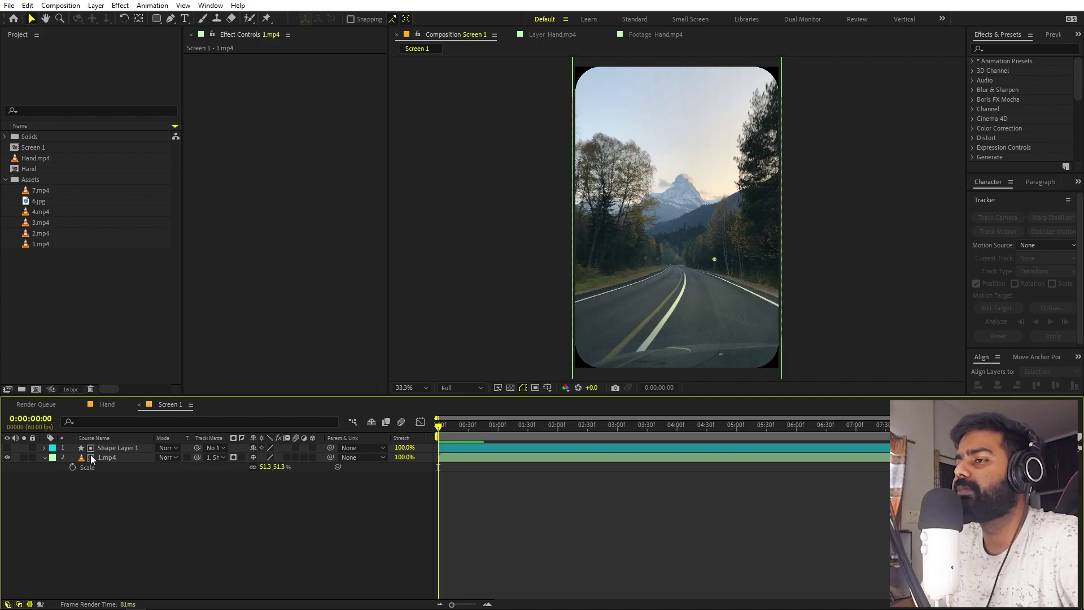
{"action": "left_click", "coordinate": [46, 457]}
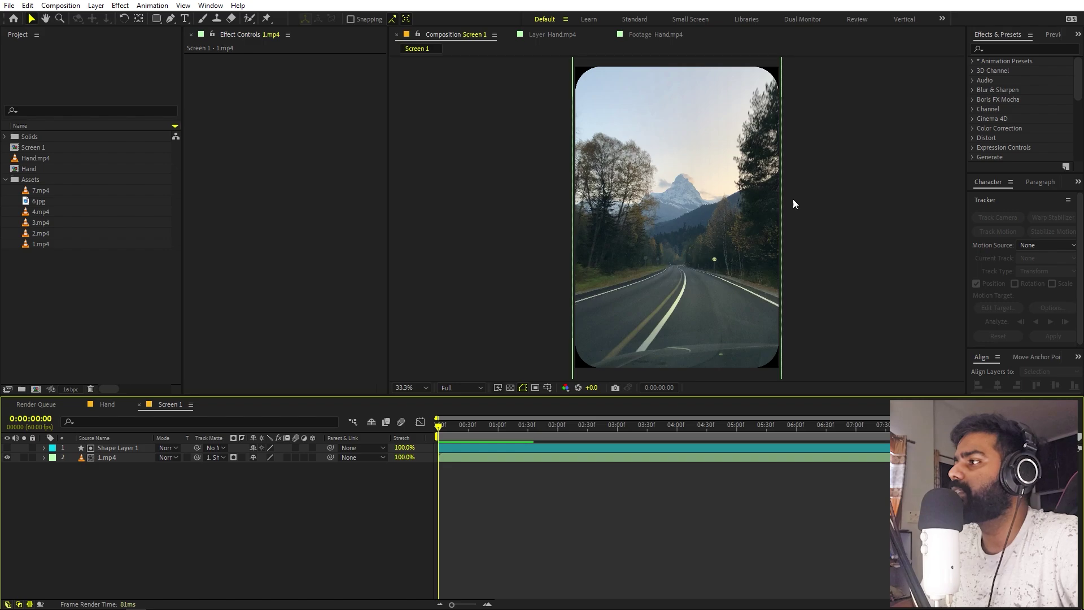
{"action": "scroll", "coordinate": [700, 150], "scroll_direction": "down", "scroll_amount": 1}
{"action": "scroll", "coordinate": [669, 201], "scroll_direction": "up", "scroll_amount": 1}
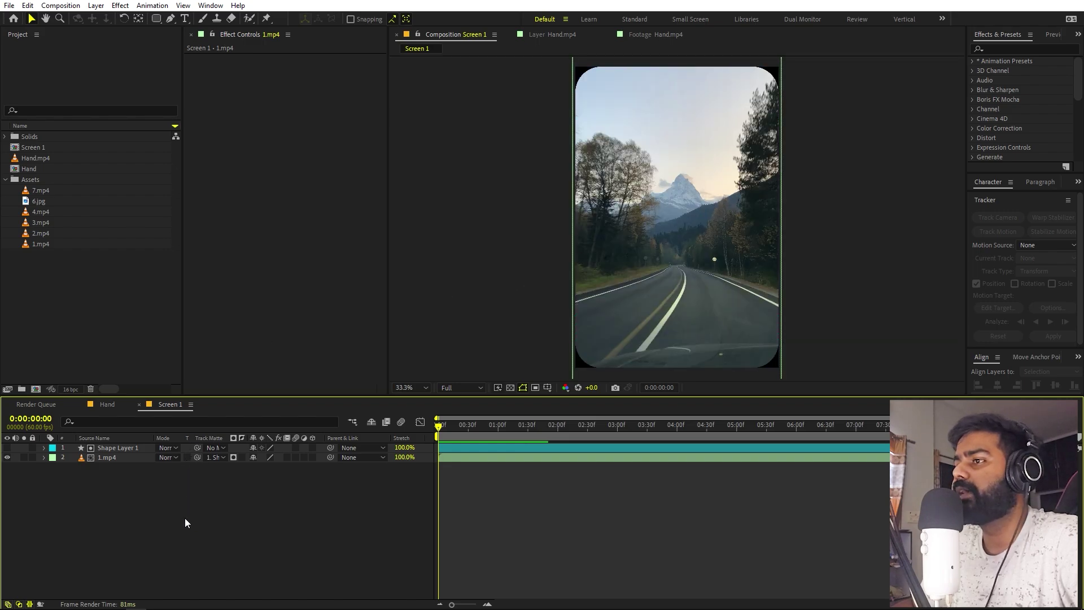
Duplicate the Screen 1 composition as Screen 2 and open the copy.
{"action": "left_click", "coordinate": [117, 319]}
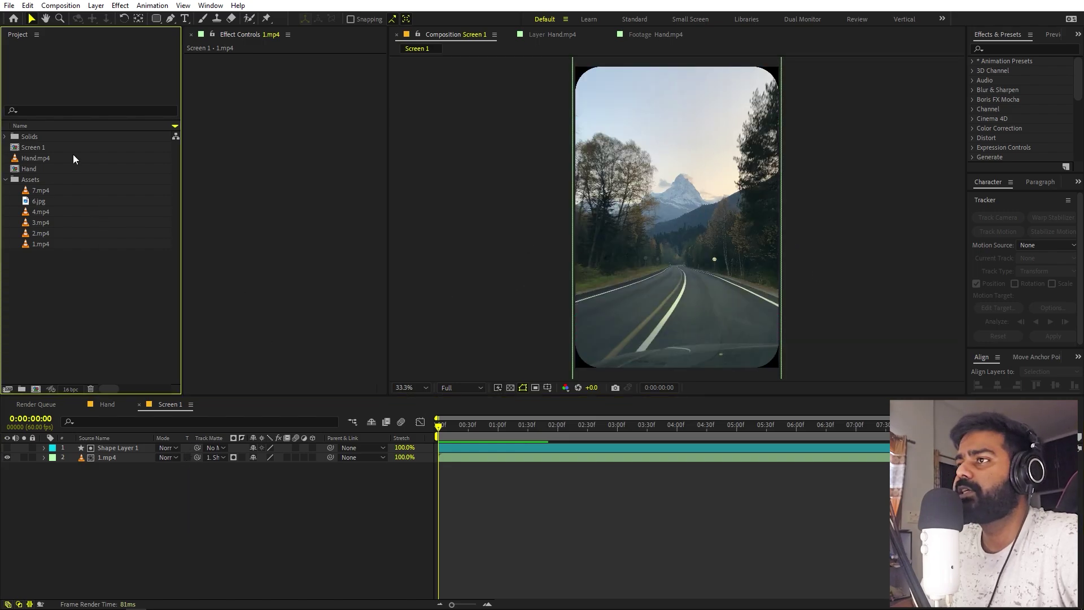
{"action": "left_click", "coordinate": [42, 147]}
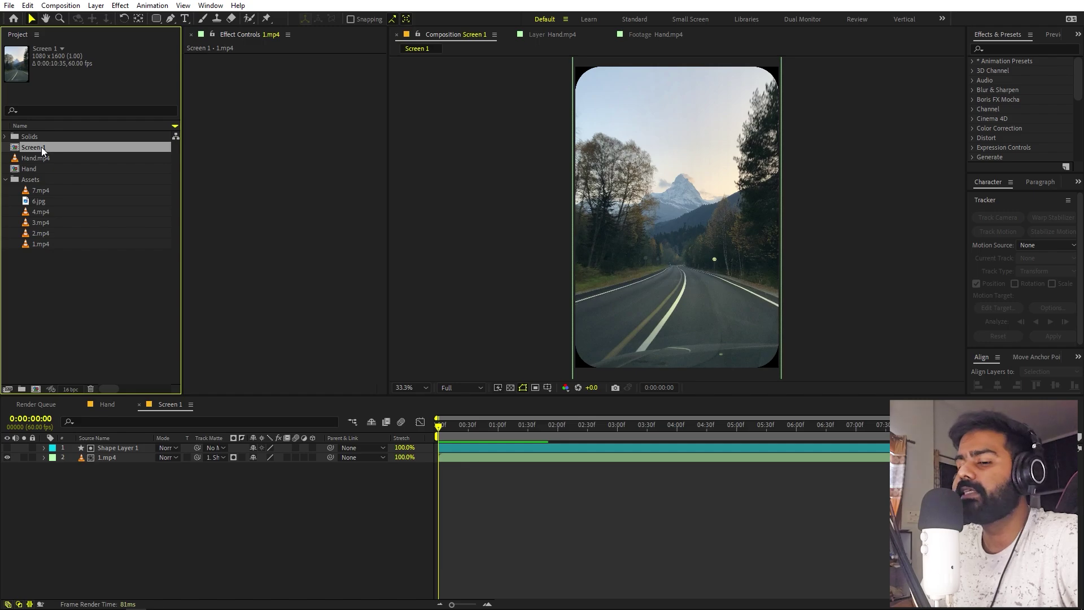
{"action": "key", "text": "ctrl+d"}
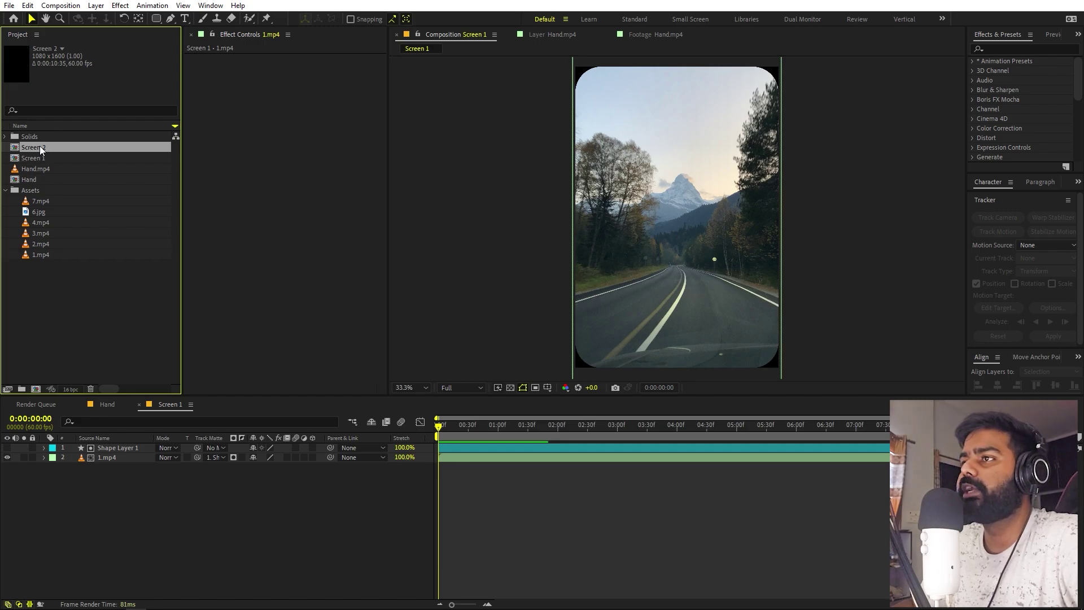
{"action": "double_click", "coordinate": [39, 147]}
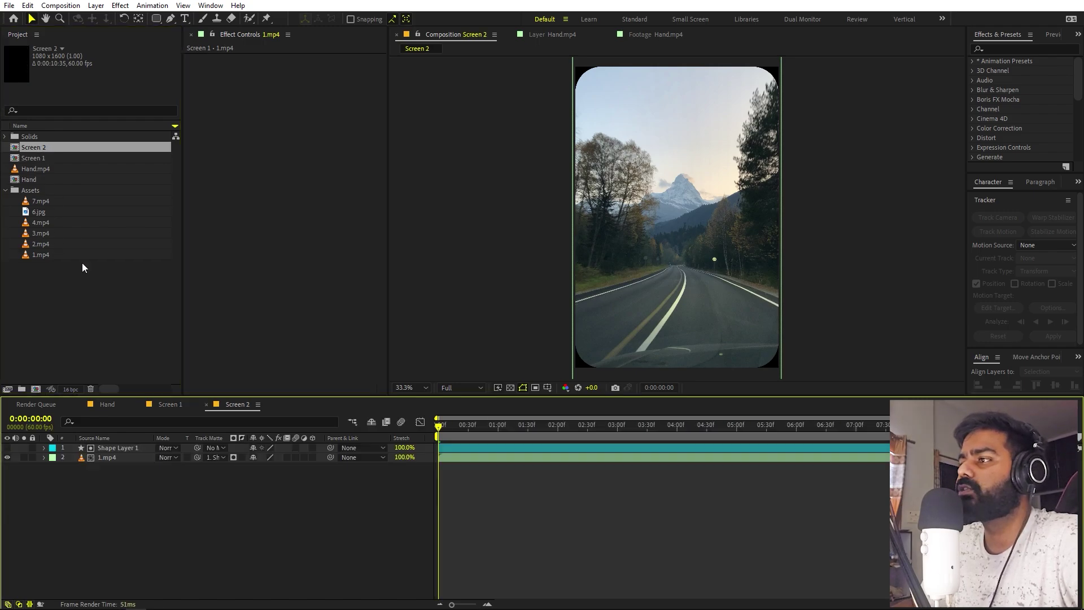
Replace the 1.mp4 layer's source with 2.mp4 in the Screen 2 composition, keeping its matte and scale.
{"action": "left_click", "coordinate": [112, 459]}
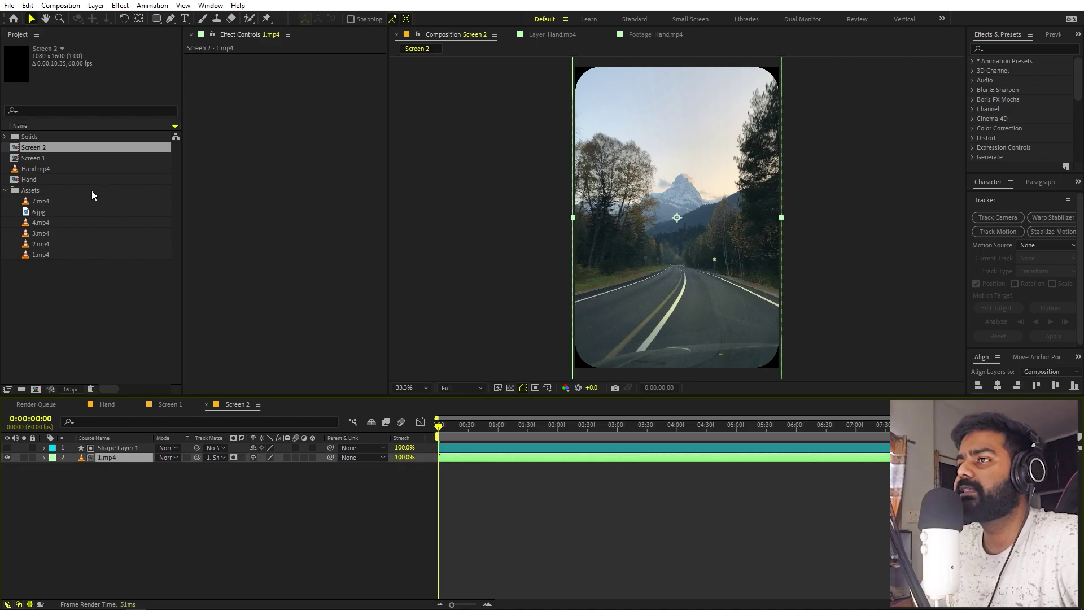
{"action": "left_click", "coordinate": [42, 242]}
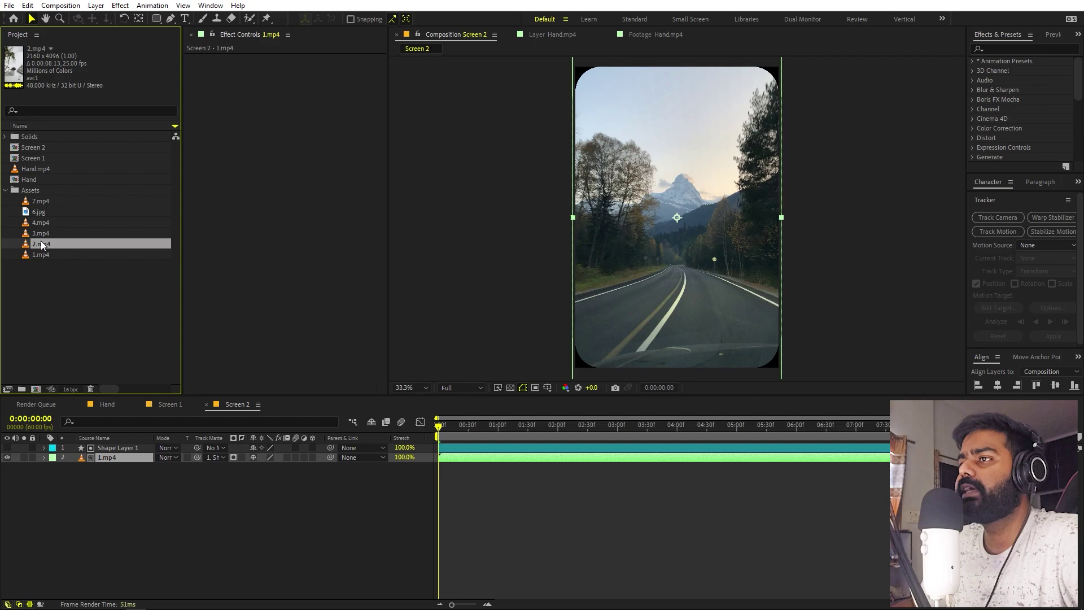
{"action": "left_click_drag", "start_coordinate": [43, 244], "coordinate": [107, 453]}
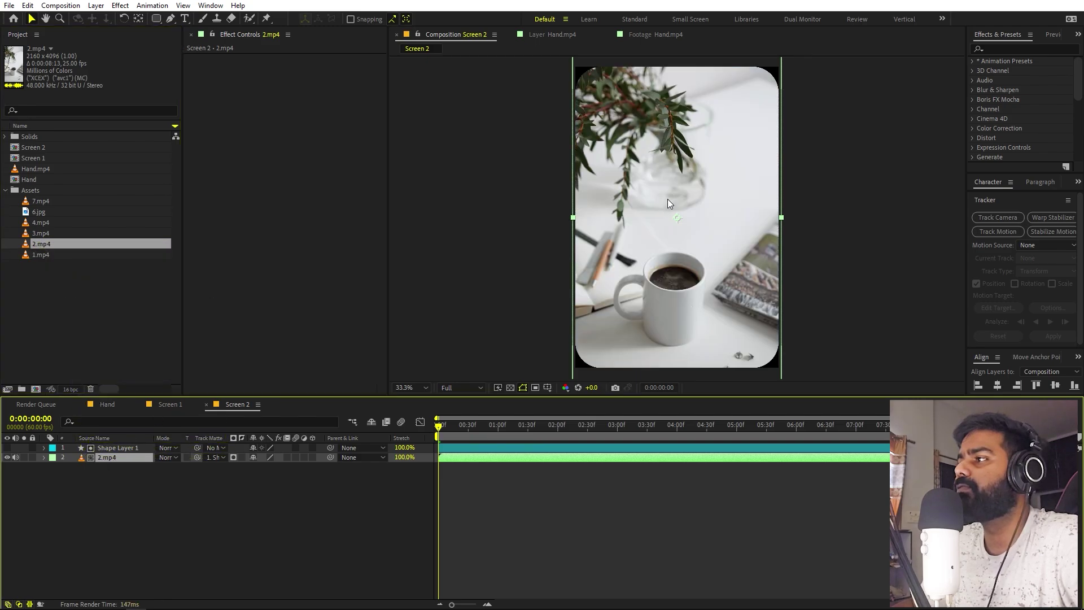
Duplicate the Screen 2 composition as Screen 3 and open the copy.
{"action": "left_click", "coordinate": [39, 147]}
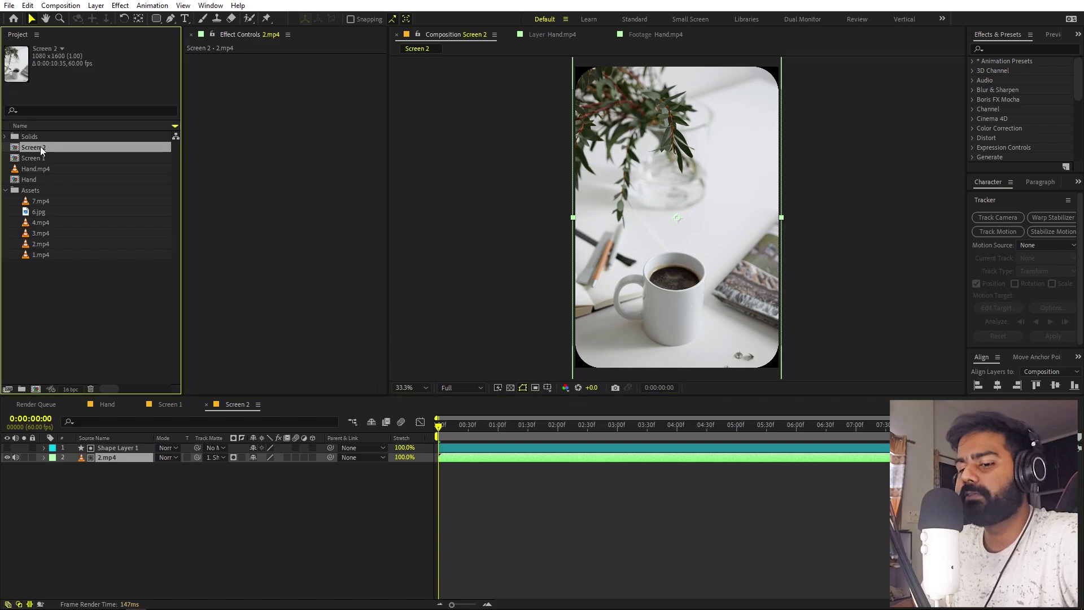
{"action": "key", "text": "ctrl+d"}
{"action": "double_click", "coordinate": [40, 147]}
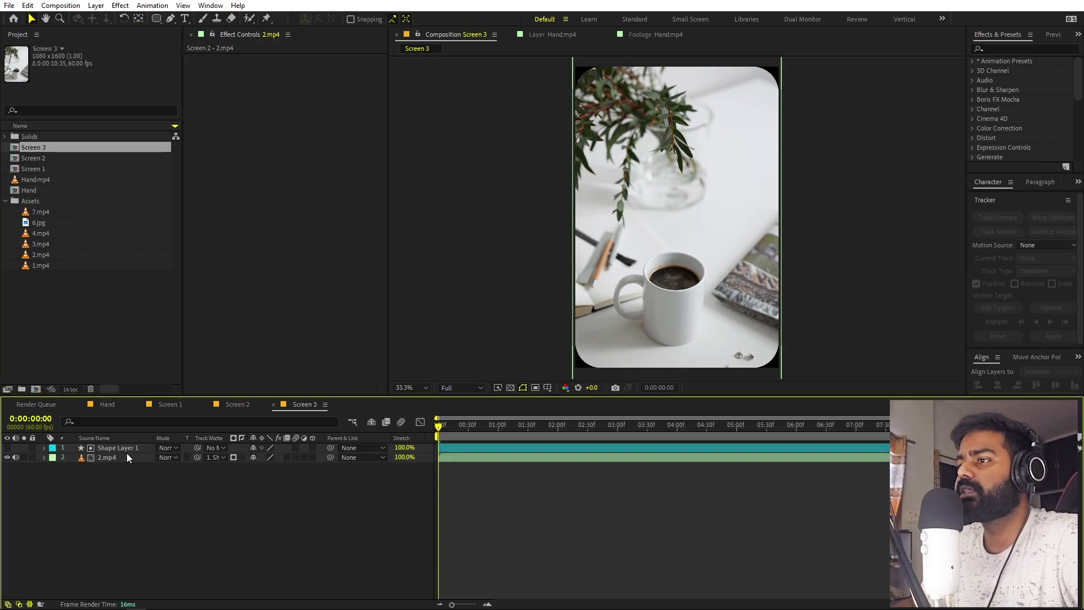
Replace the 2.mp4 layer in Screen 3 with 3.mp4, scale it to 104.2% and shift it slightly down in the frame.
{"action": "left_click", "coordinate": [24, 242]}
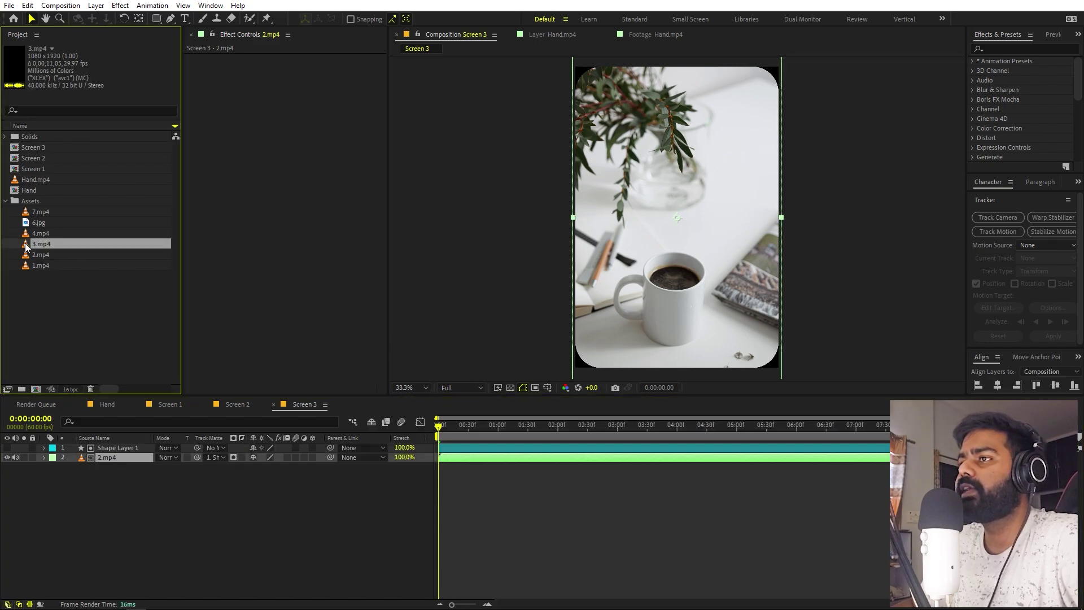
{"action": "left_click_drag", "start_coordinate": [25, 242], "coordinate": [86, 458]}
{"action": "key", "text": "s"}
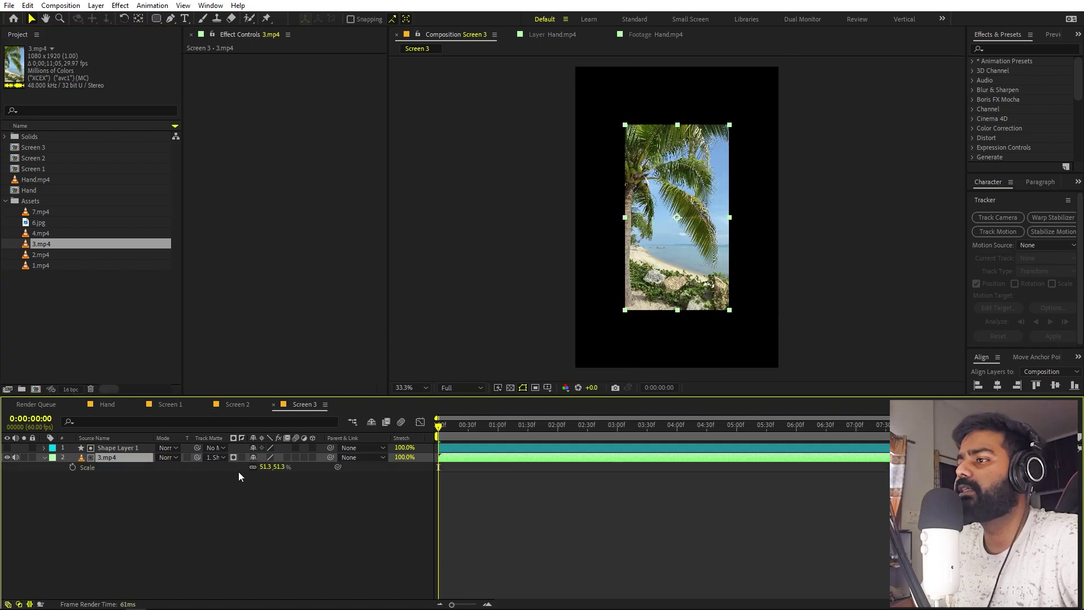
{"action": "left_click_drag", "start_coordinate": [267, 467], "coordinate": [689, 320]}
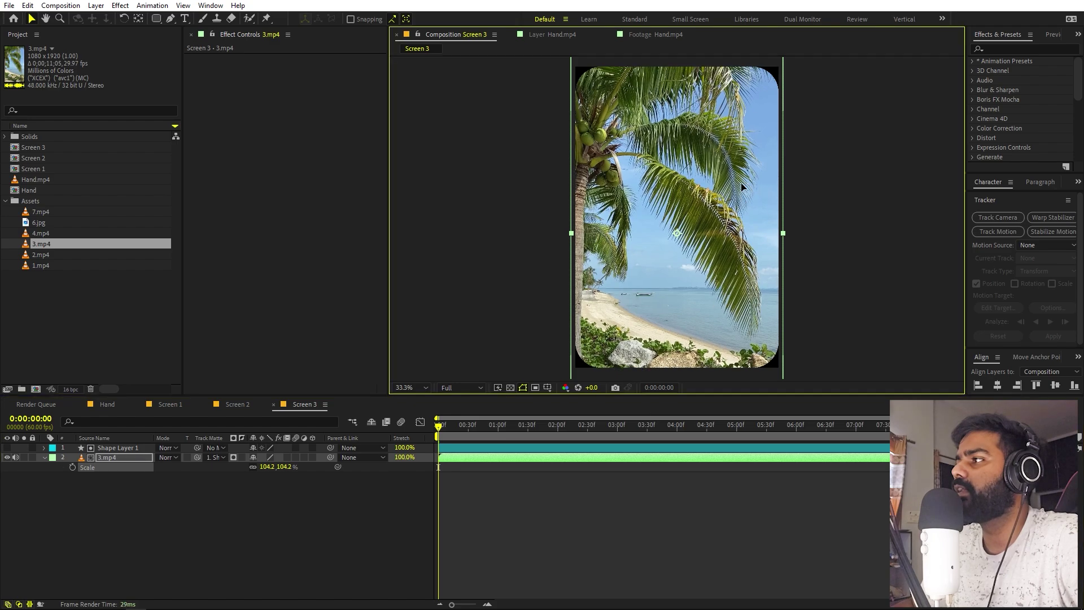
{"action": "left_click", "coordinate": [259, 497]}
Duplicate the Screen 3 composition as the base for the next screen.
{"action": "left_click", "coordinate": [50, 148]}
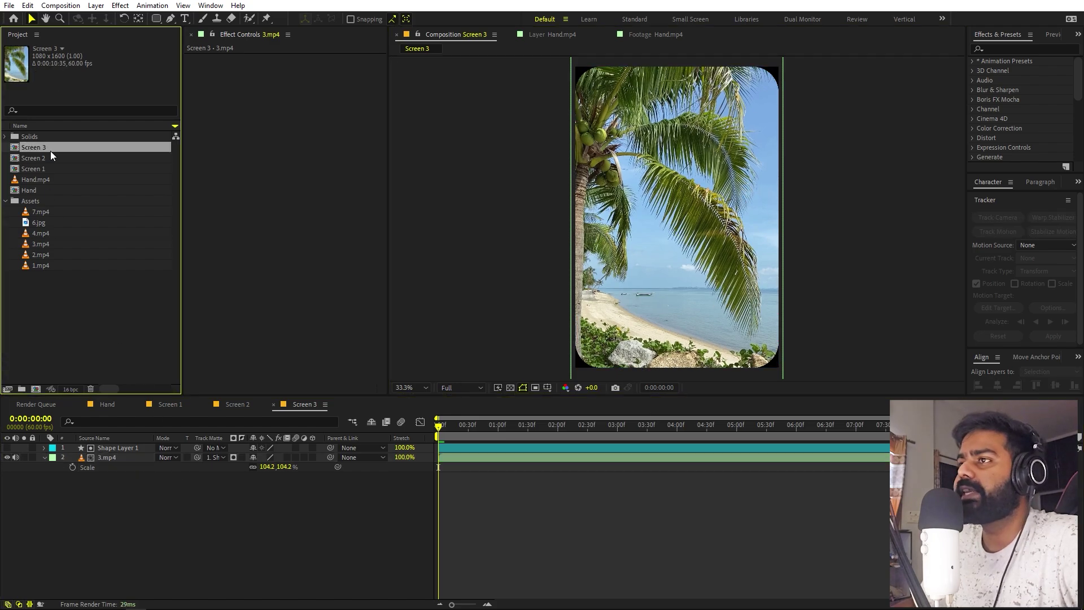
{"action": "key", "text": "ctrl+d"}
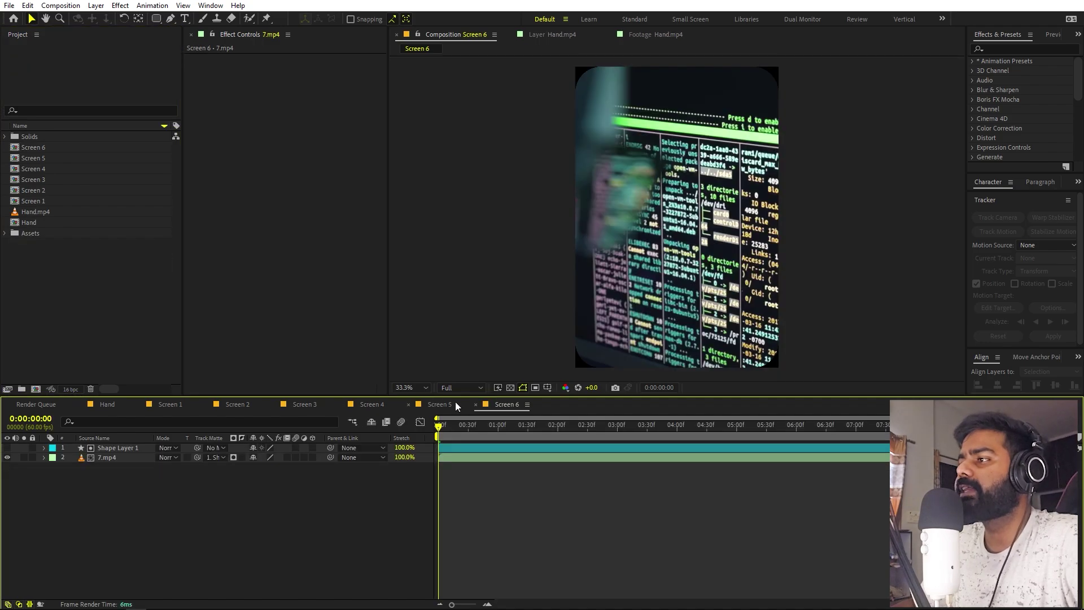
Add the Screen 1 to Screen 6 compositions to the Hand composition, stacked in order above Null 1.
{"action": "left_click", "coordinate": [452, 405]}
{"action": "left_click", "coordinate": [181, 405]}
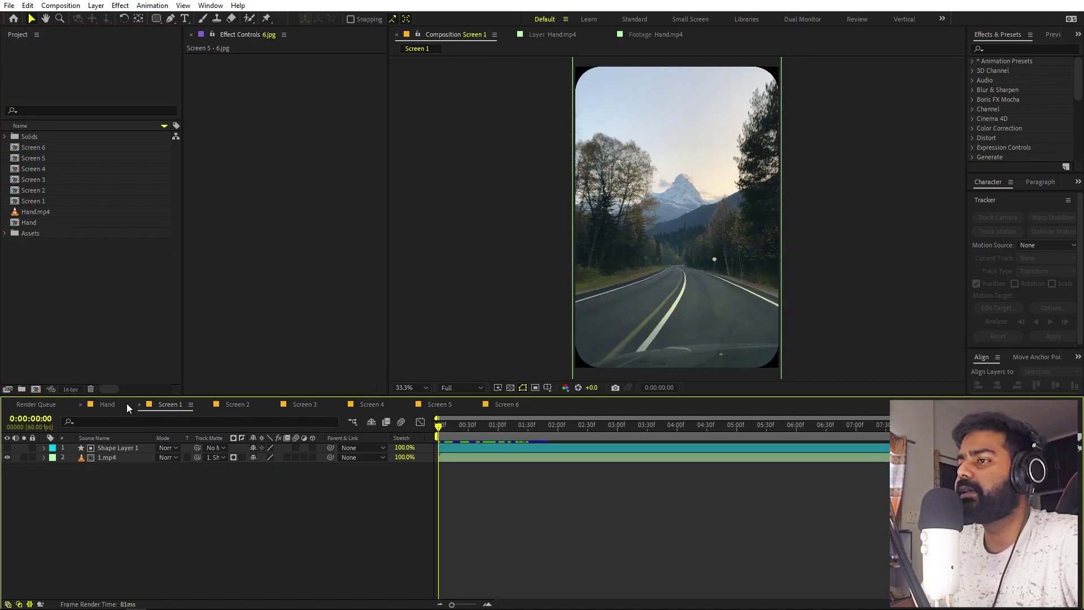
{"action": "left_click", "coordinate": [109, 404]}
{"action": "left_click", "coordinate": [55, 275]}
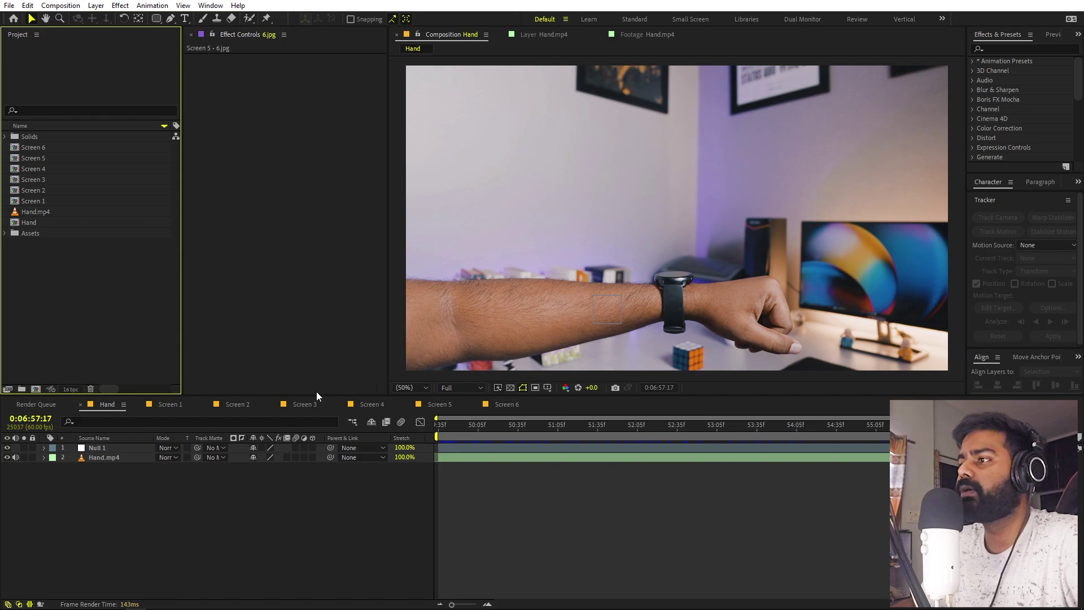
{"action": "left_click", "coordinate": [41, 196]}
{"action": "left_click", "coordinate": [42, 147], "text": "shift"}
{"action": "left_click_drag", "start_coordinate": [56, 168], "coordinate": [97, 449]}
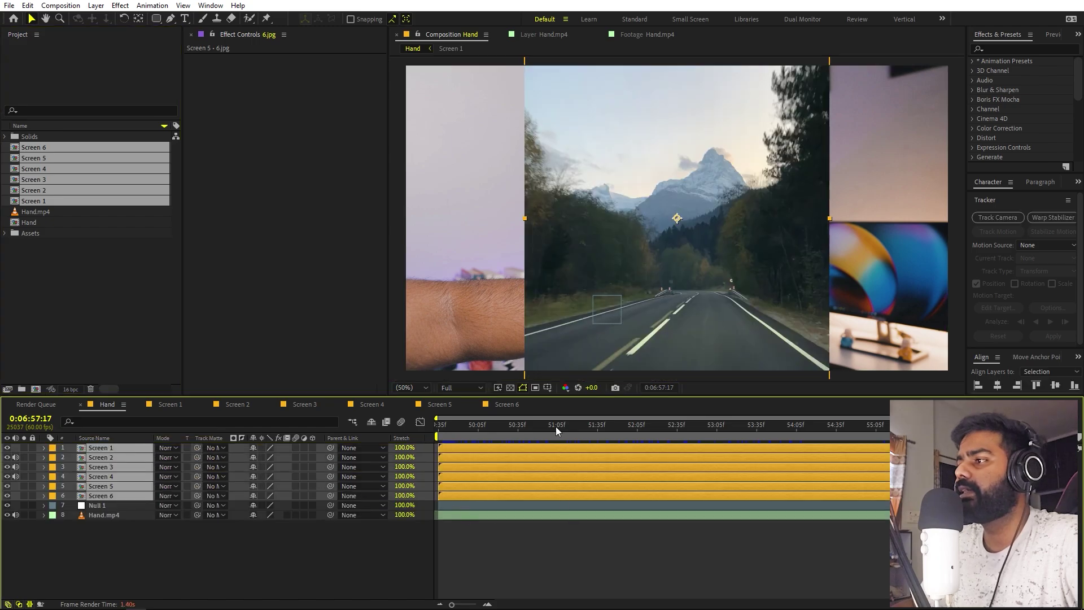
Scale all six Screen layers in the Hand composition to 50%.
{"action": "key", "text": "s"}
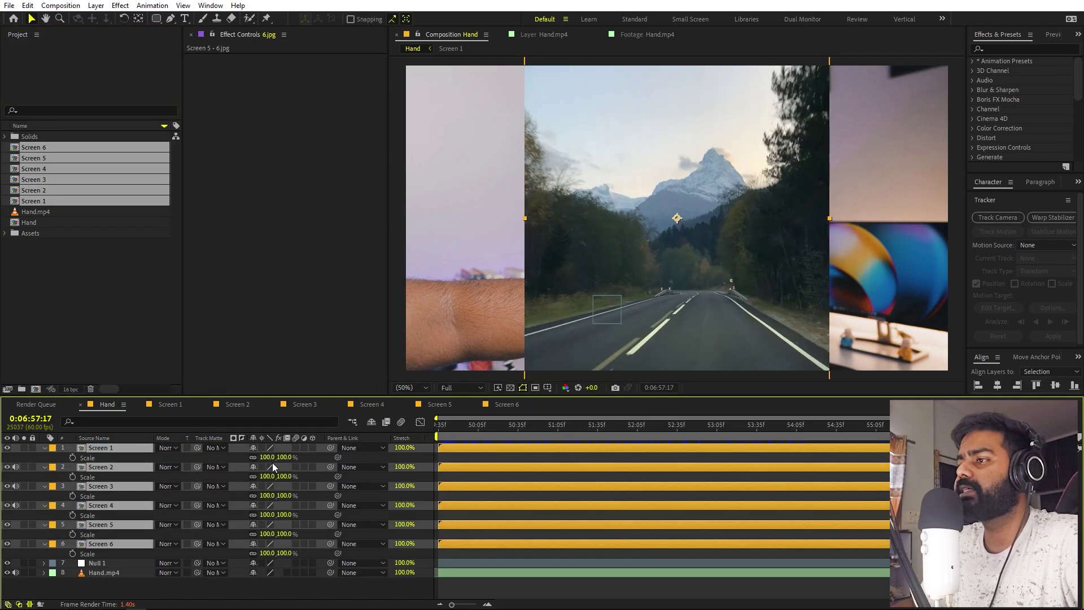
{"action": "left_click", "coordinate": [269, 458]}
{"action": "type", "text": "50"}
{"action": "key", "text": "Return"}
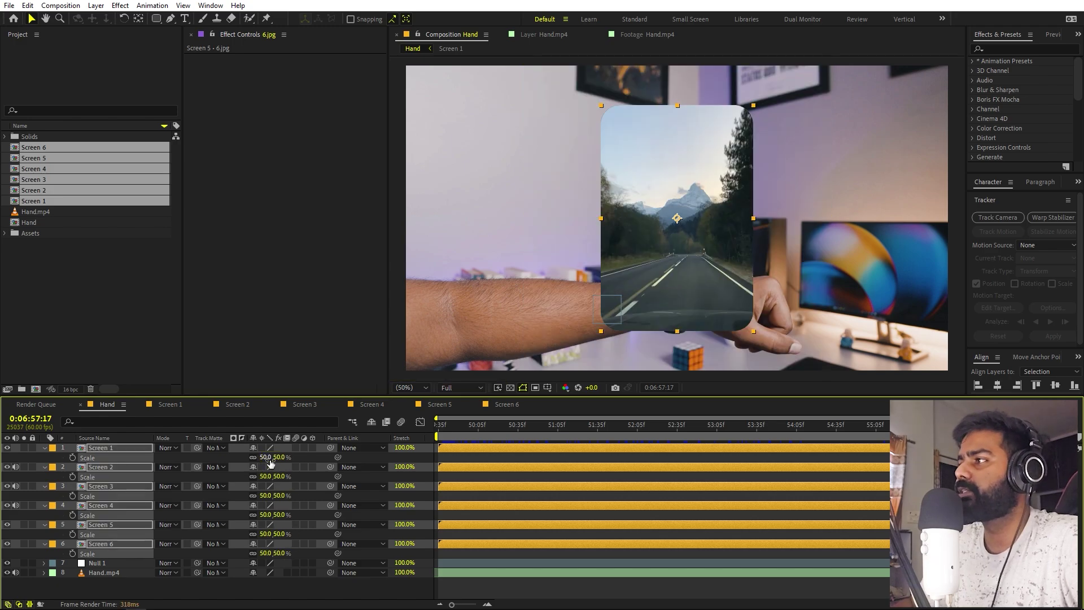
{"action": "left_click", "coordinate": [145, 328]}
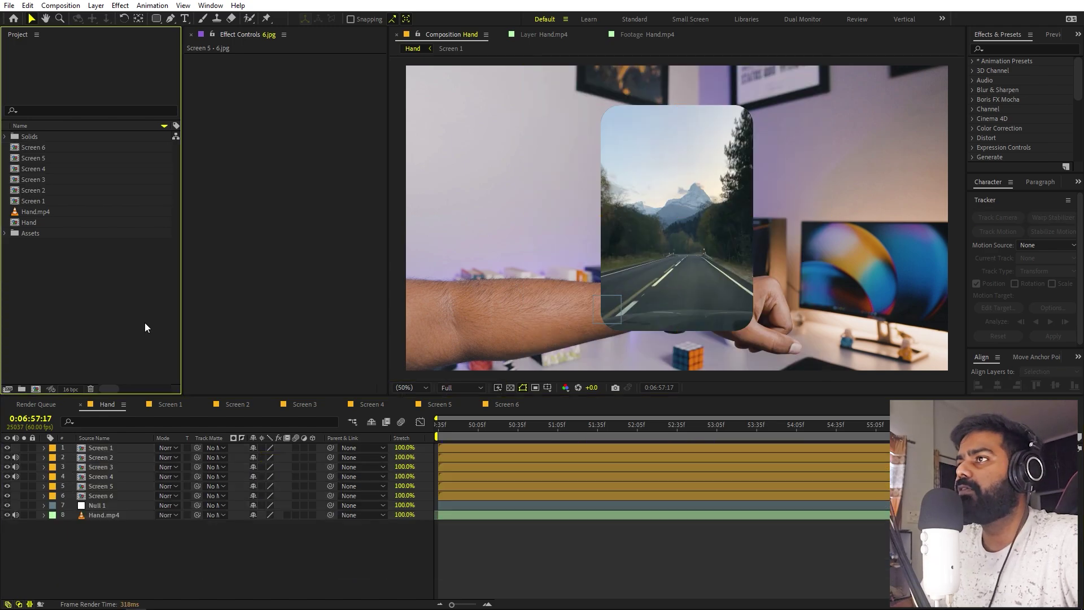
Add a null object to the Hand composition and make it and the six Screen layers 3D, leaving Null 1 as 2D.
{"action": "right_click", "coordinate": [141, 558]}
{"action": "mouse_move", "coordinate": [189, 436]}
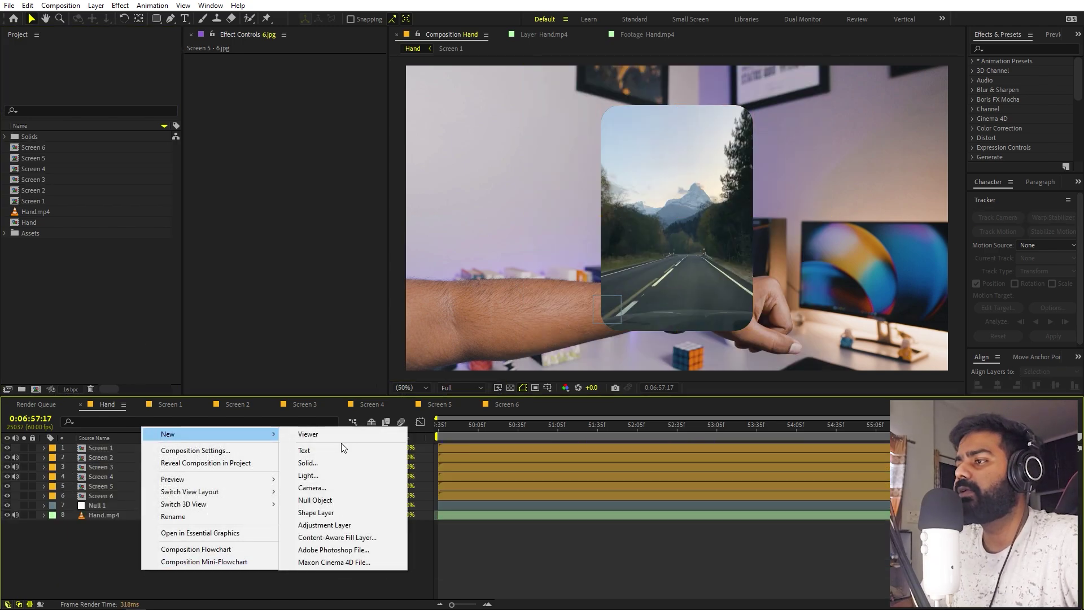
{"action": "left_click", "coordinate": [335, 500]}
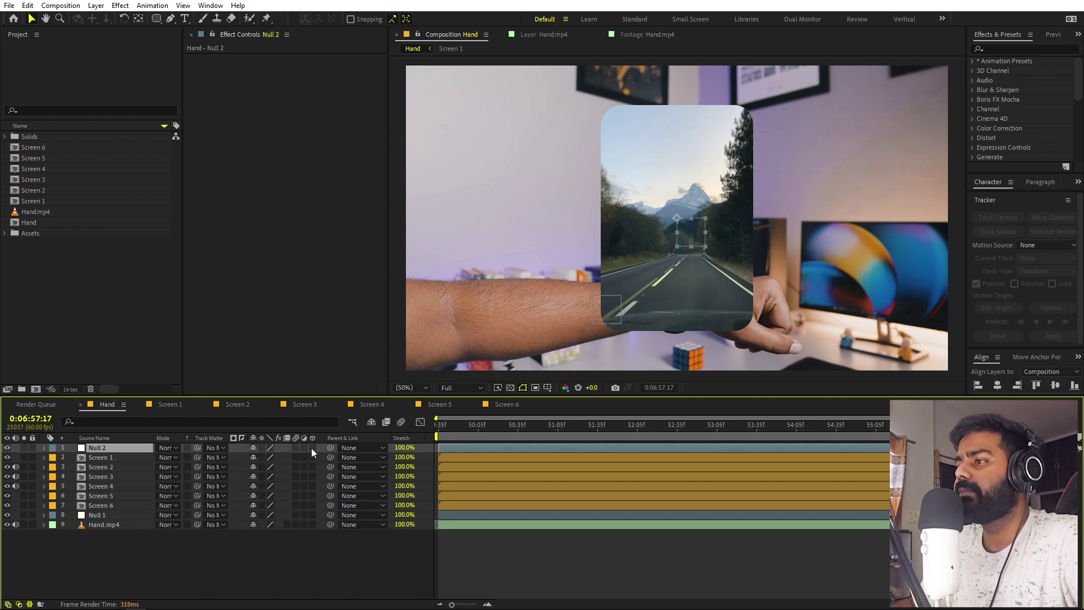
{"action": "left_click_drag", "start_coordinate": [313, 449], "coordinate": [317, 487]}
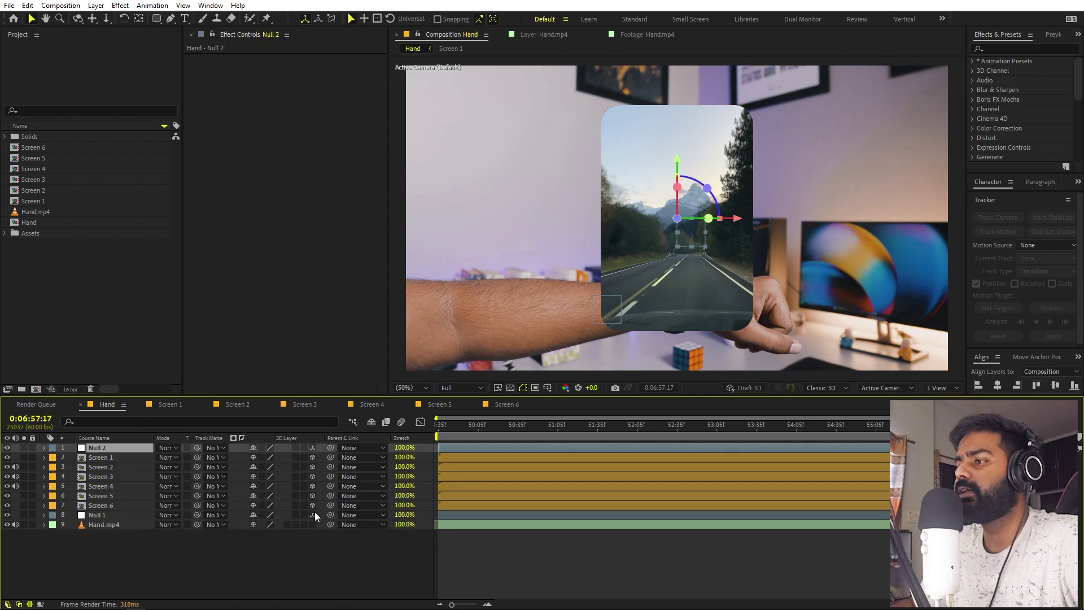
{"action": "left_click", "coordinate": [101, 515]}
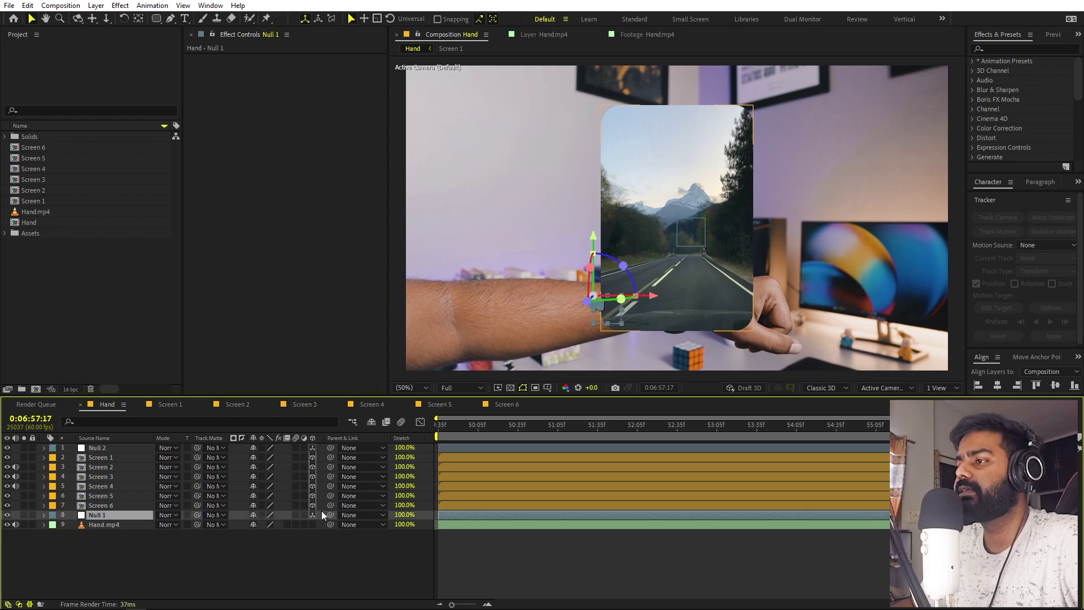
{"action": "left_click", "coordinate": [313, 515]}
{"action": "left_click", "coordinate": [265, 545]}
{"action": "left_click", "coordinate": [102, 506]}
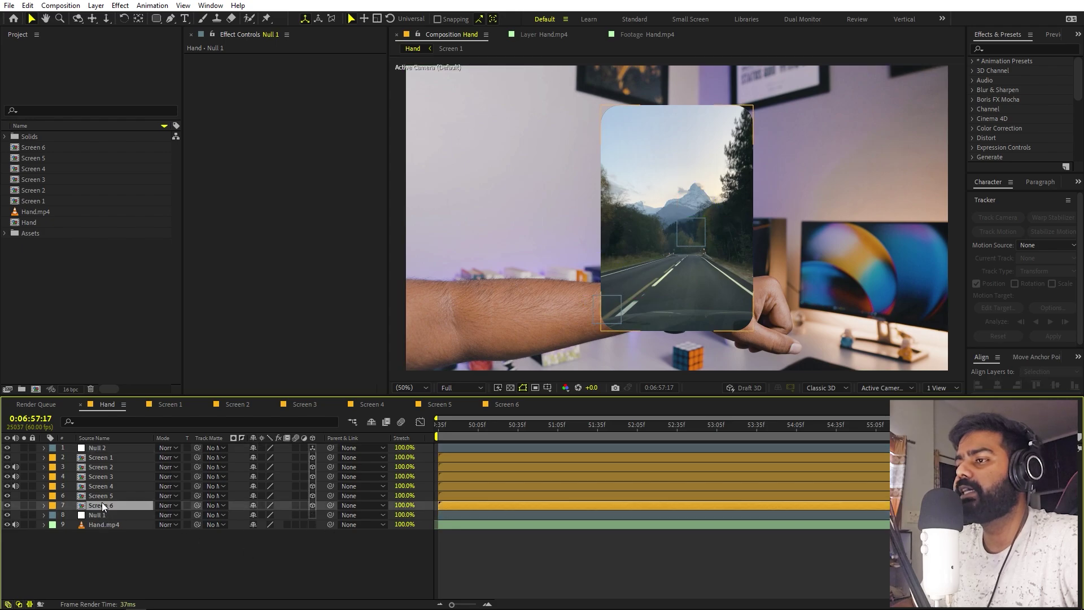
{"action": "left_click", "coordinate": [108, 457], "text": "shift"}
{"action": "left_click", "coordinate": [107, 448], "text": "shift"}
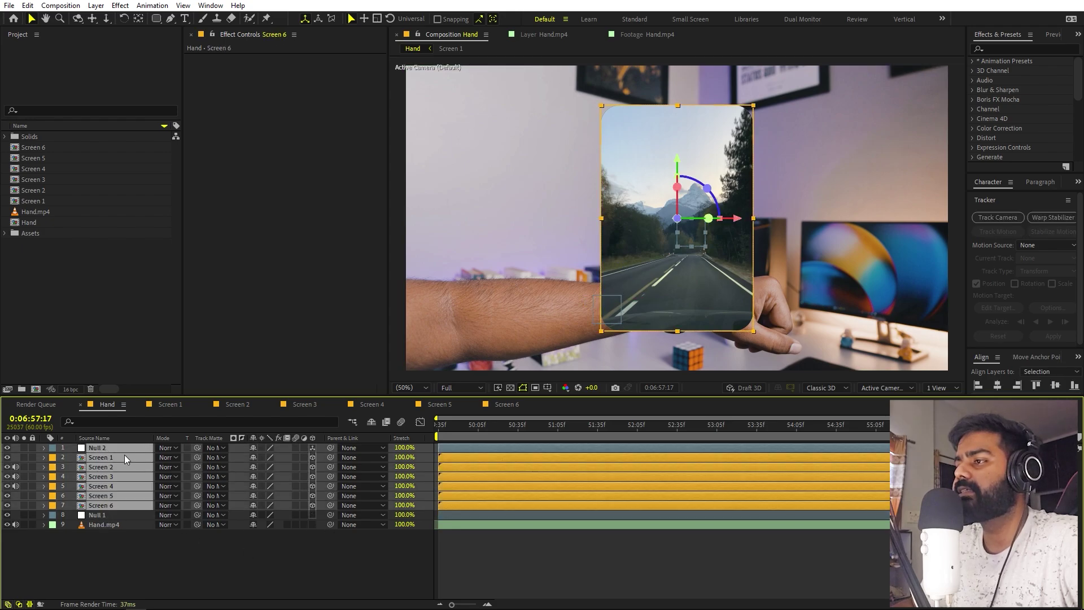
{"action": "left_click", "coordinate": [126, 574]}
Set the Z position of Null 2 to 500.
{"action": "left_click", "coordinate": [100, 450]}
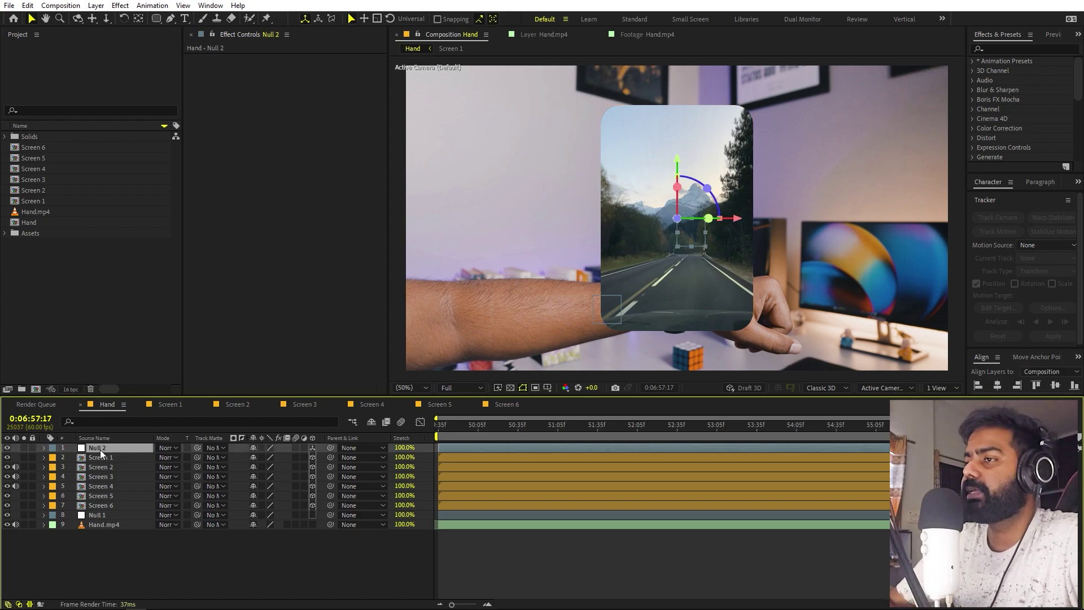
{"action": "key", "text": "p"}
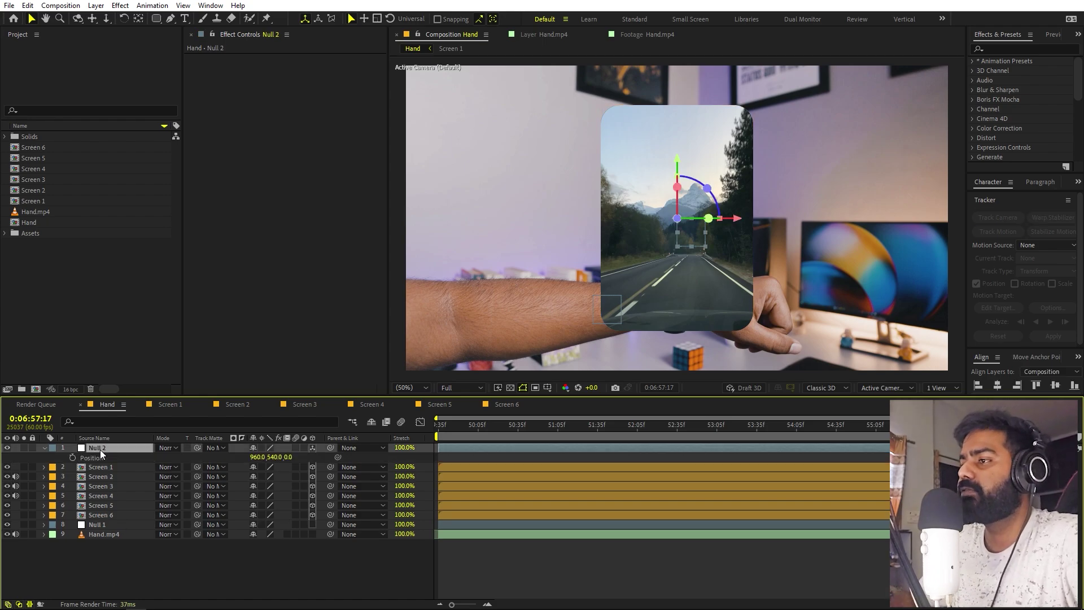
{"action": "left_click", "coordinate": [290, 457]}
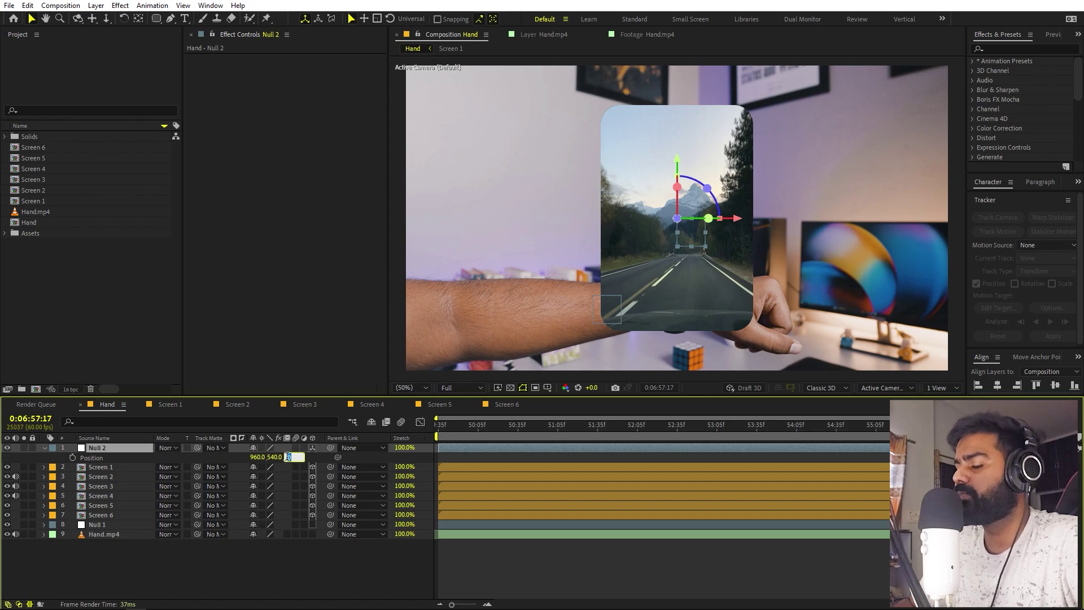
{"action": "type", "text": "500"}
{"action": "key", "text": "Return"}
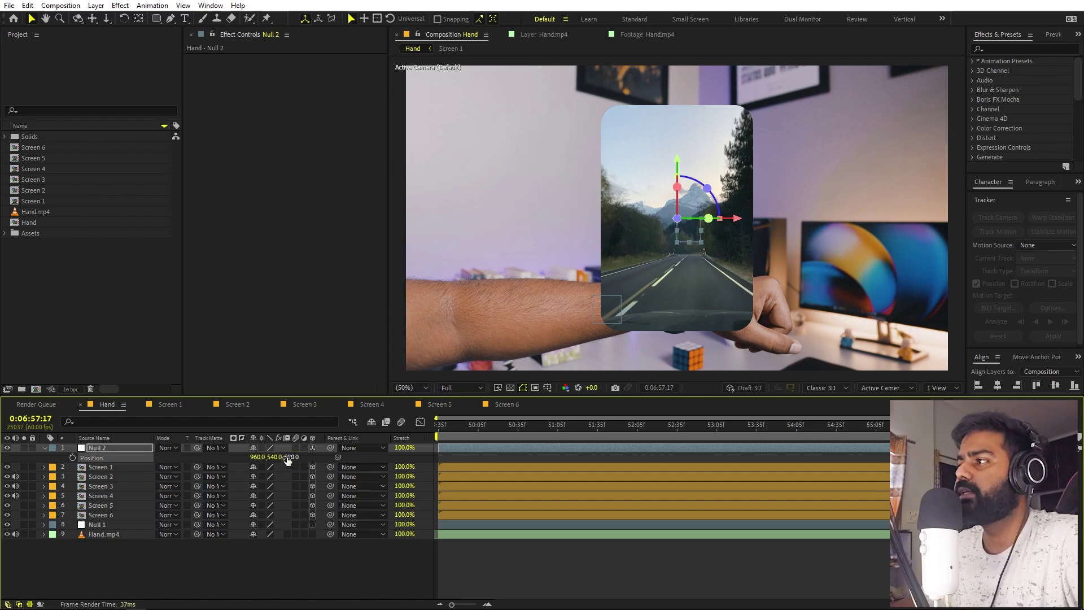
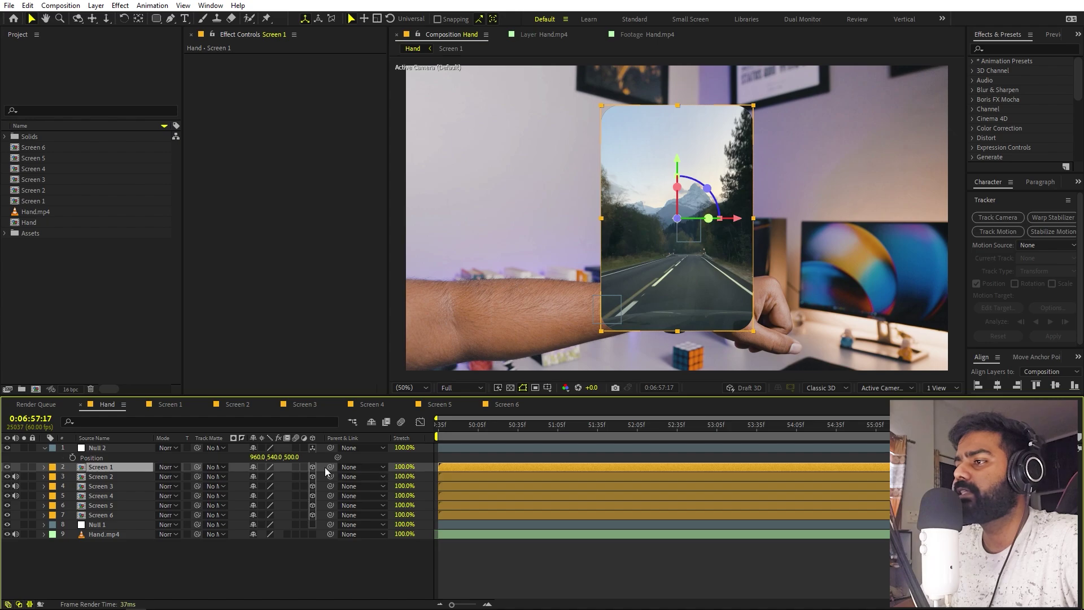
Parent the Screen 1 layer to Null 2 and show the null's rotation properties.
{"action": "left_click_drag", "start_coordinate": [330, 466], "coordinate": [123, 446]}
{"action": "left_click", "coordinate": [123, 446]}
{"action": "key", "text": "r"}
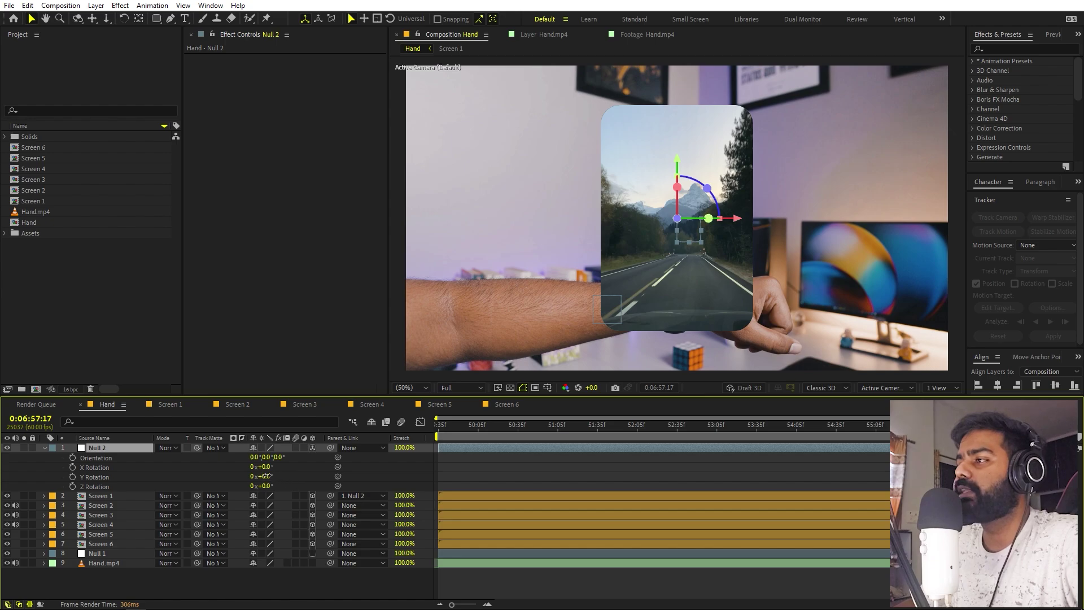
{"action": "left_click_drag", "start_coordinate": [265, 476], "coordinate": [298, 473]}
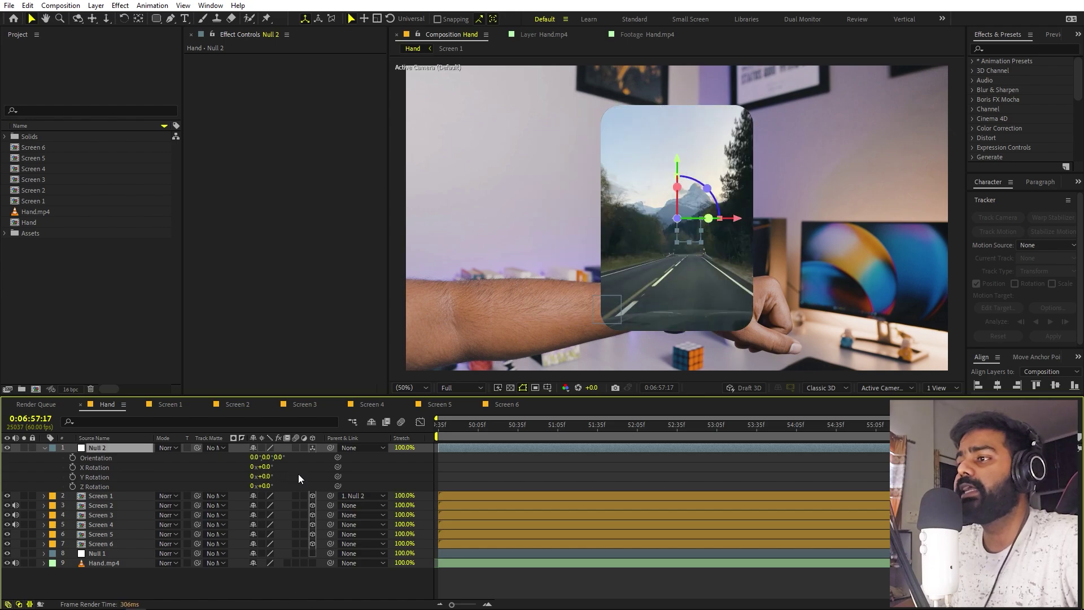
{"action": "left_click", "coordinate": [265, 476]}
{"action": "type", "text": "48"}
{"action": "key", "text": "Return"}
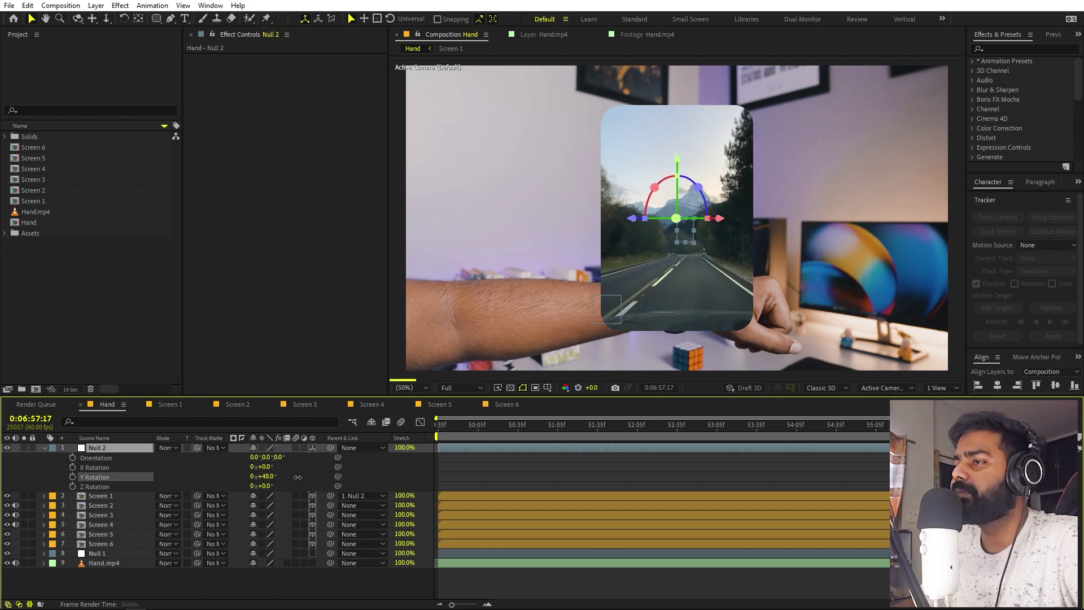
{"action": "key", "text": "ctrl+z"}
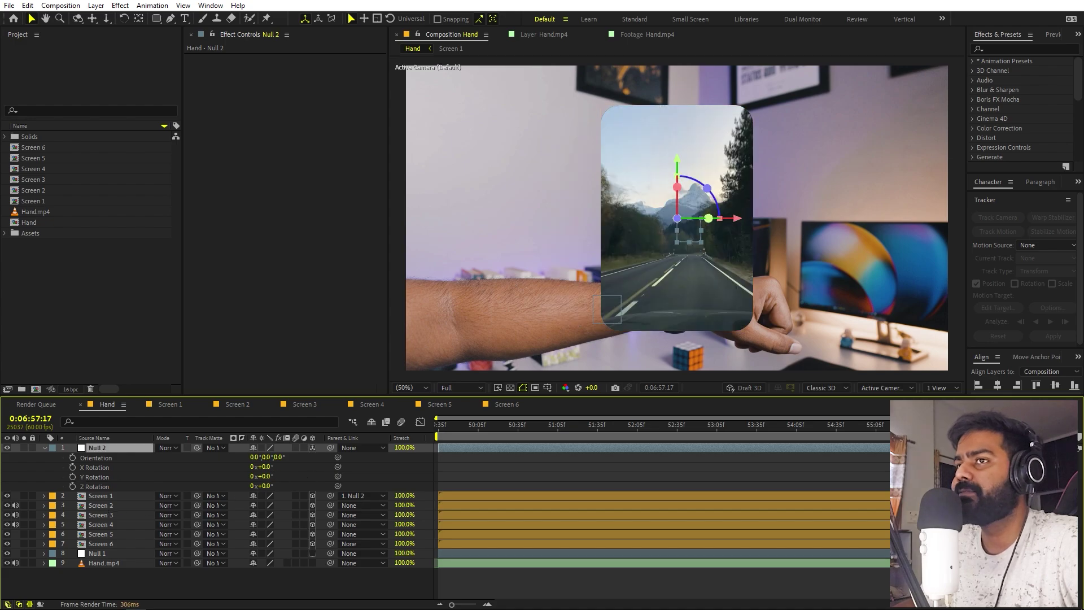
Switch to Calculator, divide 360 by 6 to find the angle between screens, and move it out of the way.
{"action": "key", "text": "XF86Calculator"}
{"action": "left_click_drag", "start_coordinate": [124, 238], "coordinate": [618, 150]}
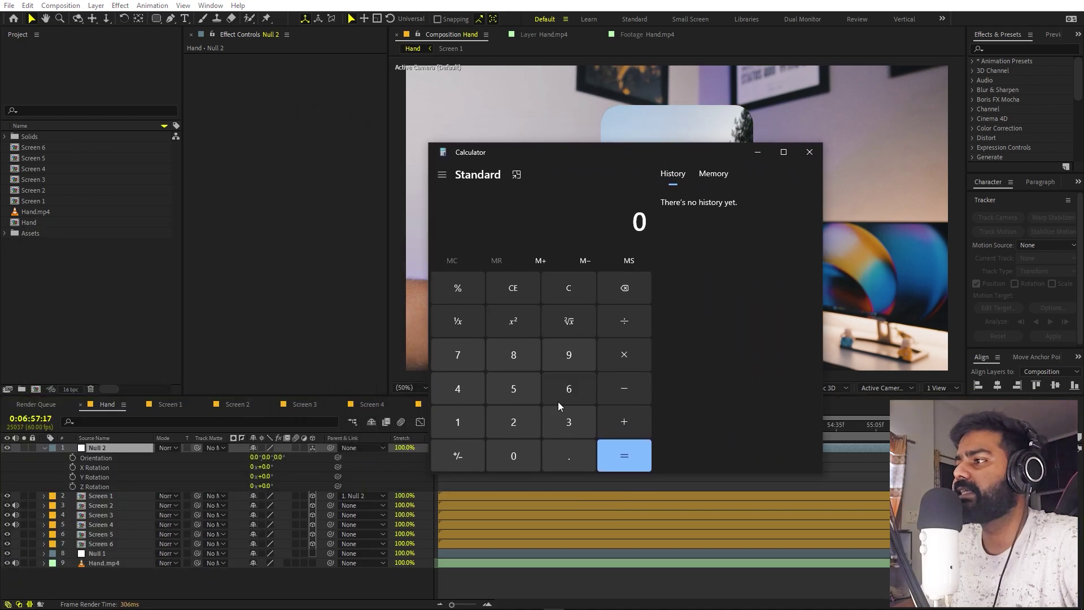
{"action": "left_click", "coordinate": [570, 418]}
{"action": "left_click", "coordinate": [572, 389]}
{"action": "left_click", "coordinate": [515, 452]}
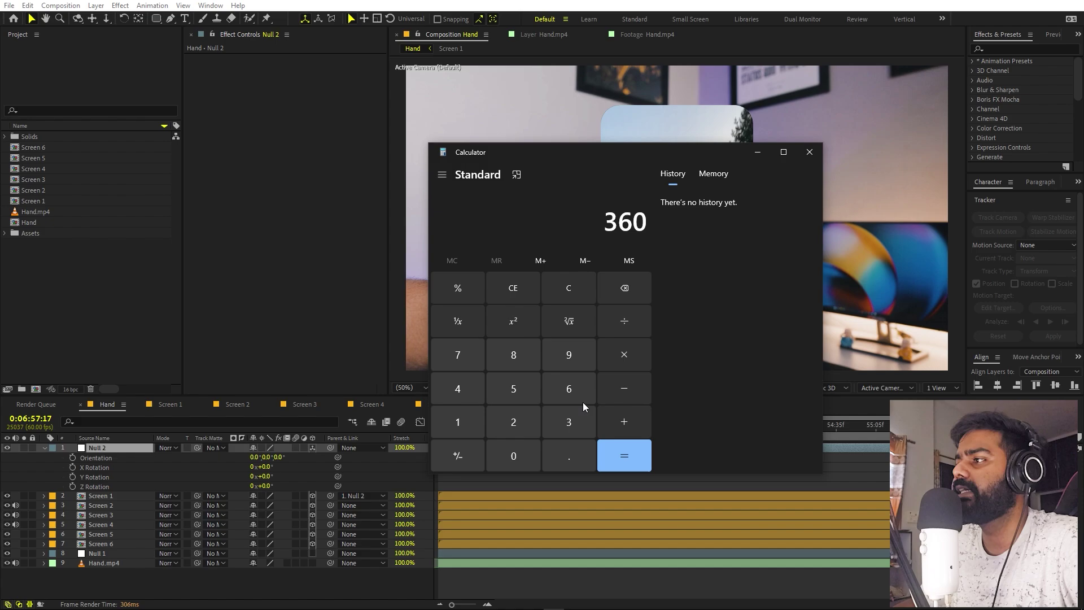
{"action": "left_click", "coordinate": [572, 388]}
{"action": "left_click", "coordinate": [624, 455]}
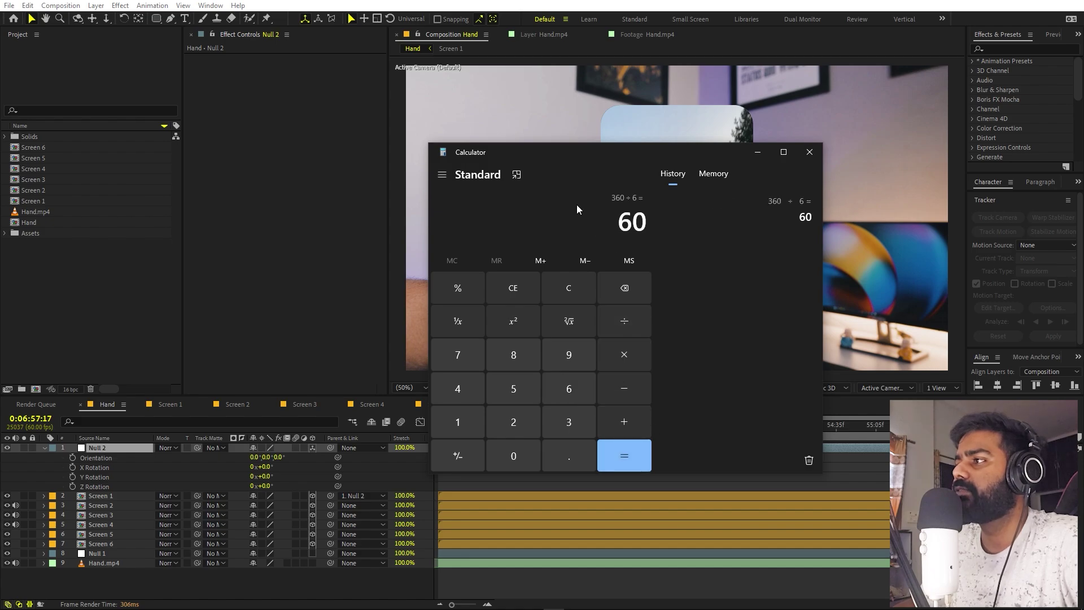
{"action": "left_click_drag", "start_coordinate": [607, 163], "coordinate": [0, 249]}
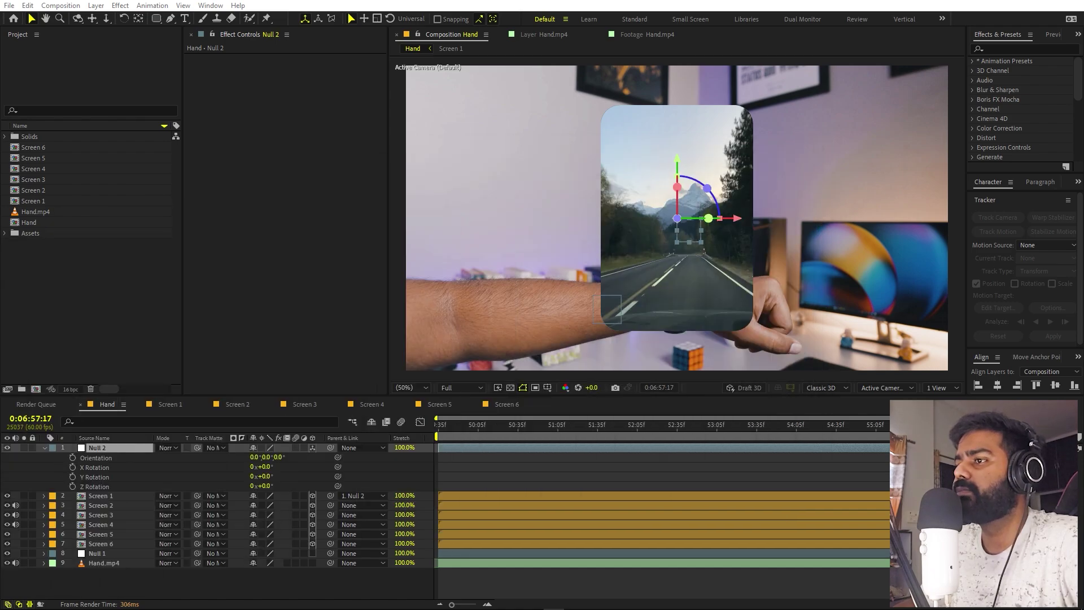
Set the Y Rotation of Null 2 to 60°.
{"action": "left_click", "coordinate": [264, 476]}
{"action": "type", "text": "60"}
{"action": "key", "text": "Return"}
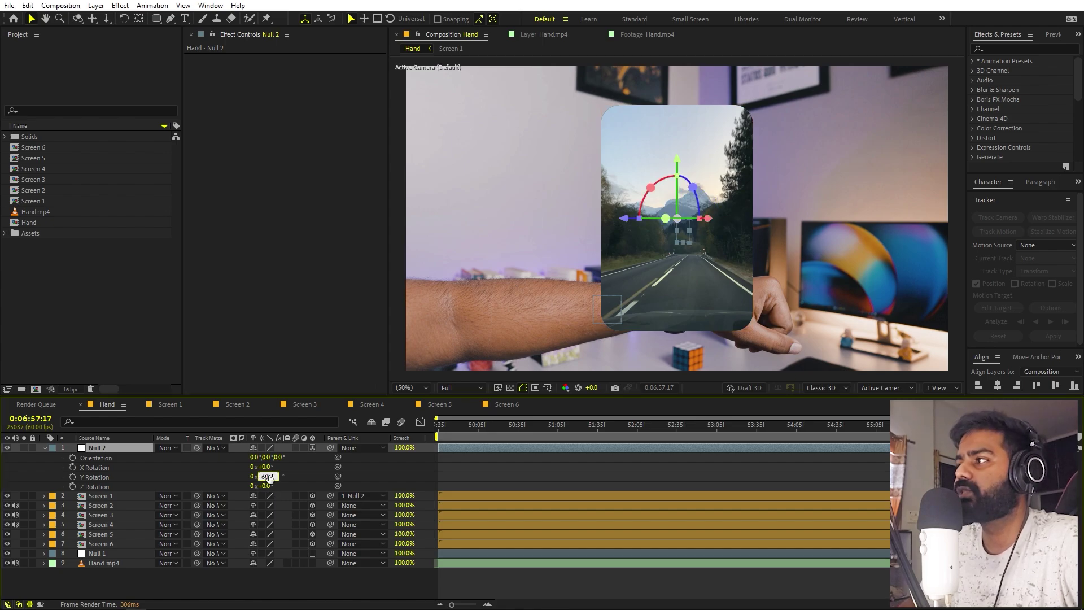
Parent the Screen 2 layer to Null 2 and set the null's Y Rotation to 120°.
{"action": "left_click", "coordinate": [111, 506]}
{"action": "left_click_drag", "start_coordinate": [330, 505], "coordinate": [108, 448]}
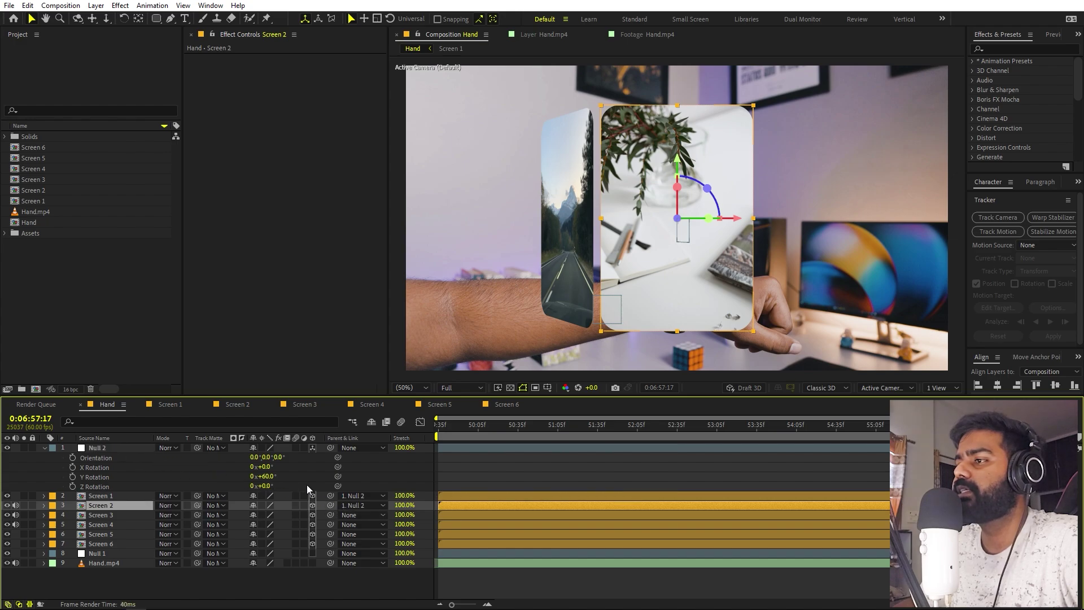
{"action": "left_click", "coordinate": [265, 477]}
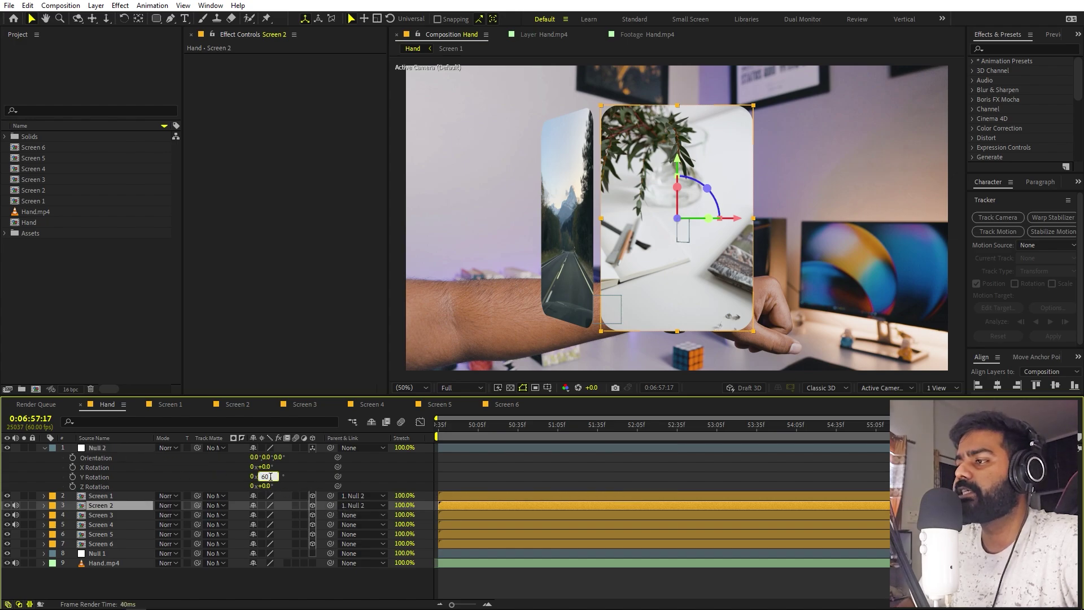
{"action": "key", "text": "Return"}
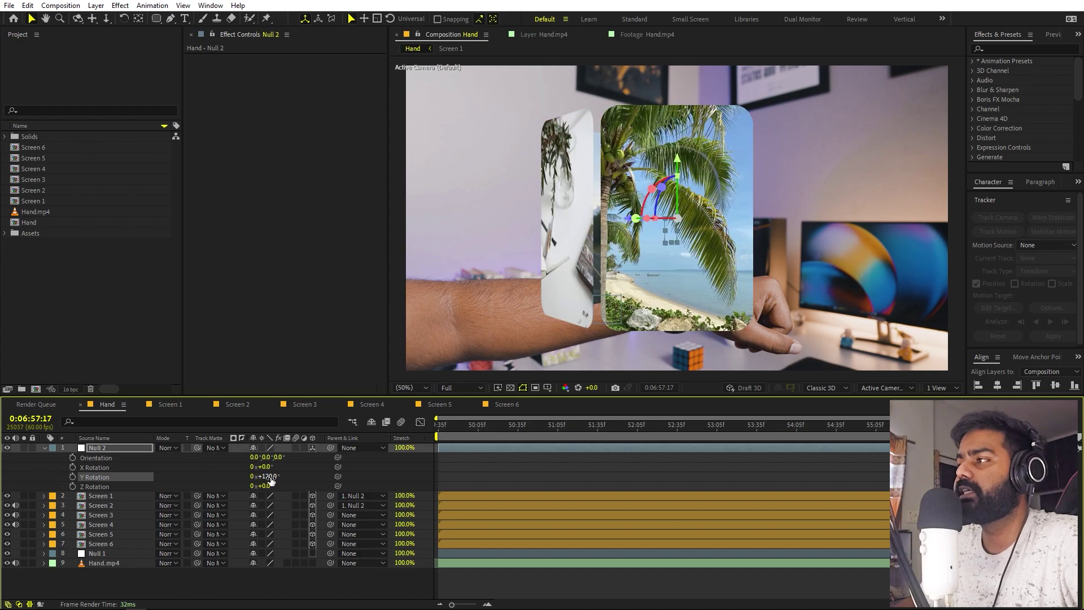
Parent the Screen 3 layer to Null 2 and increase the null's Y Rotation by 60° to 180°.
{"action": "left_click", "coordinate": [106, 514]}
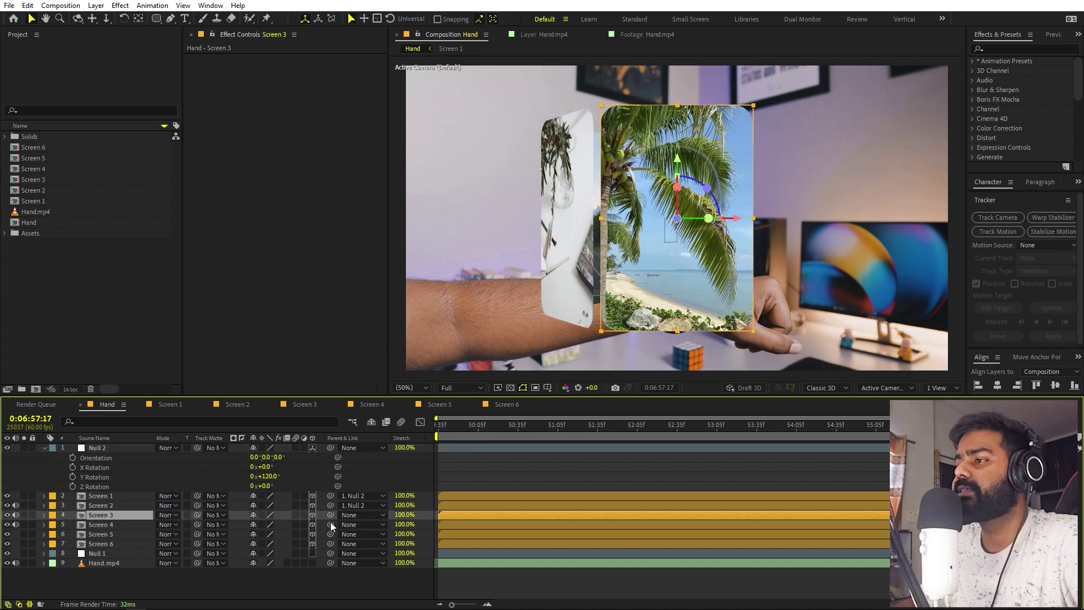
{"action": "left_click_drag", "start_coordinate": [331, 515], "coordinate": [120, 449]}
{"action": "left_click", "coordinate": [272, 477]}
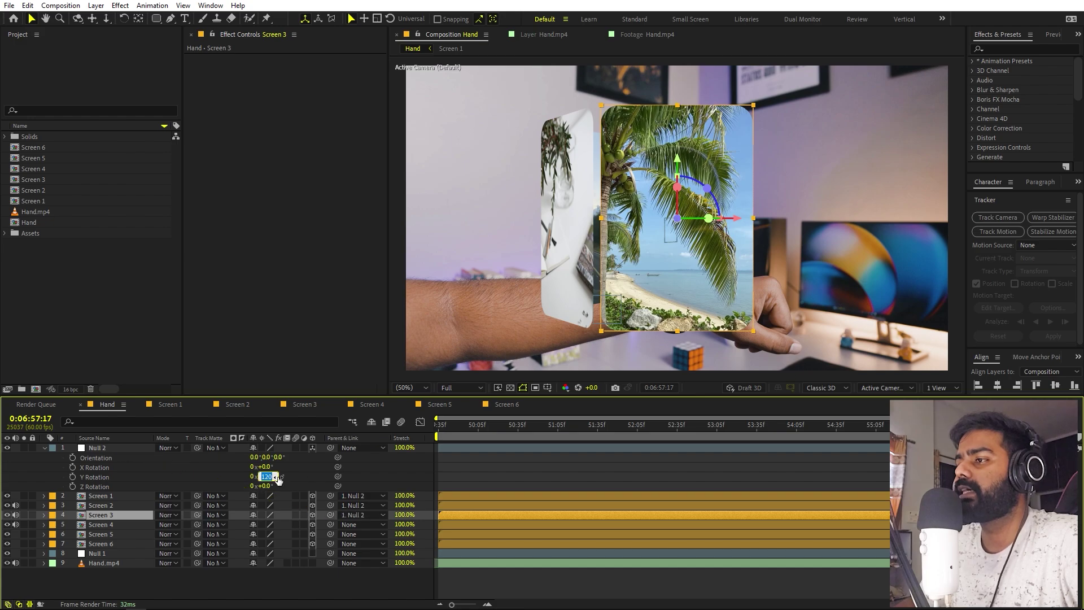
{"action": "left_click", "coordinate": [277, 479]}
{"action": "type", "text": "+60"}
{"action": "key", "text": "Return"}
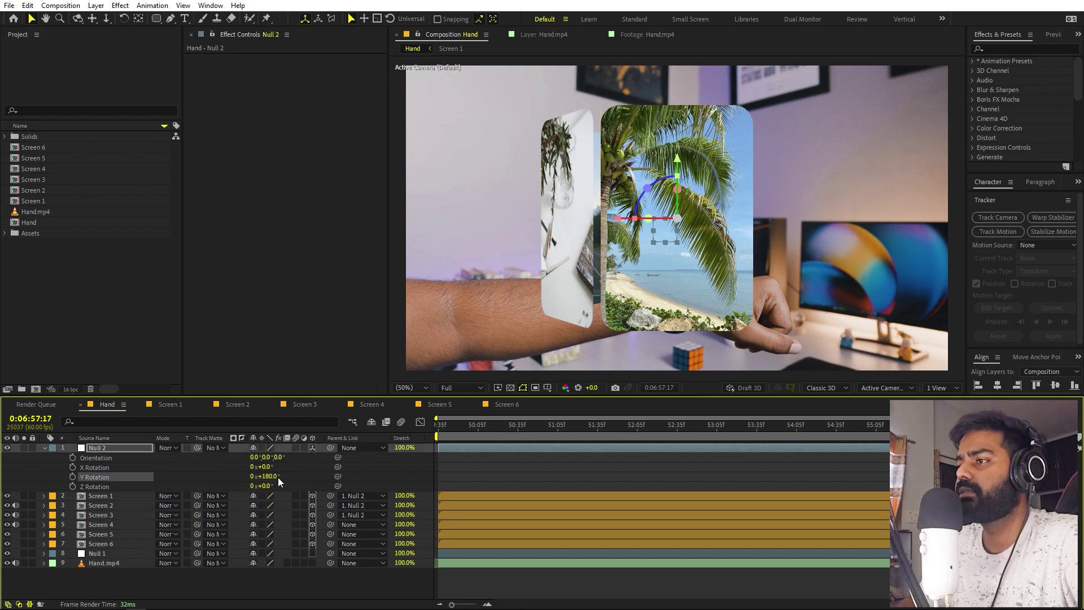
Parent the Screen 4 layer to Null 2 and set the null's Y Rotation to 240°.
{"action": "left_click", "coordinate": [109, 525]}
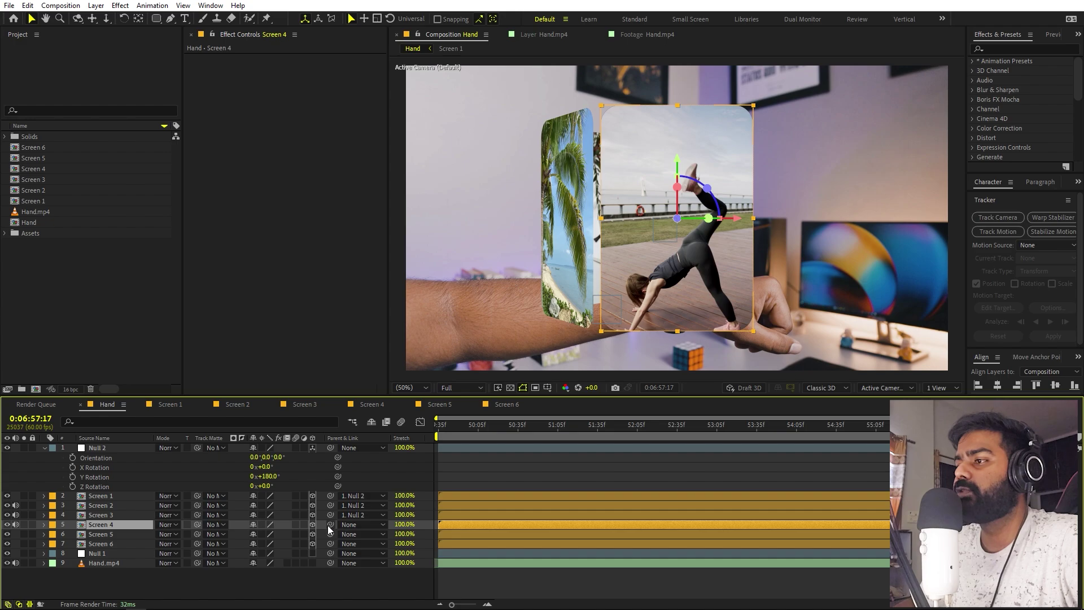
{"action": "left_click_drag", "start_coordinate": [330, 524], "coordinate": [114, 445]}
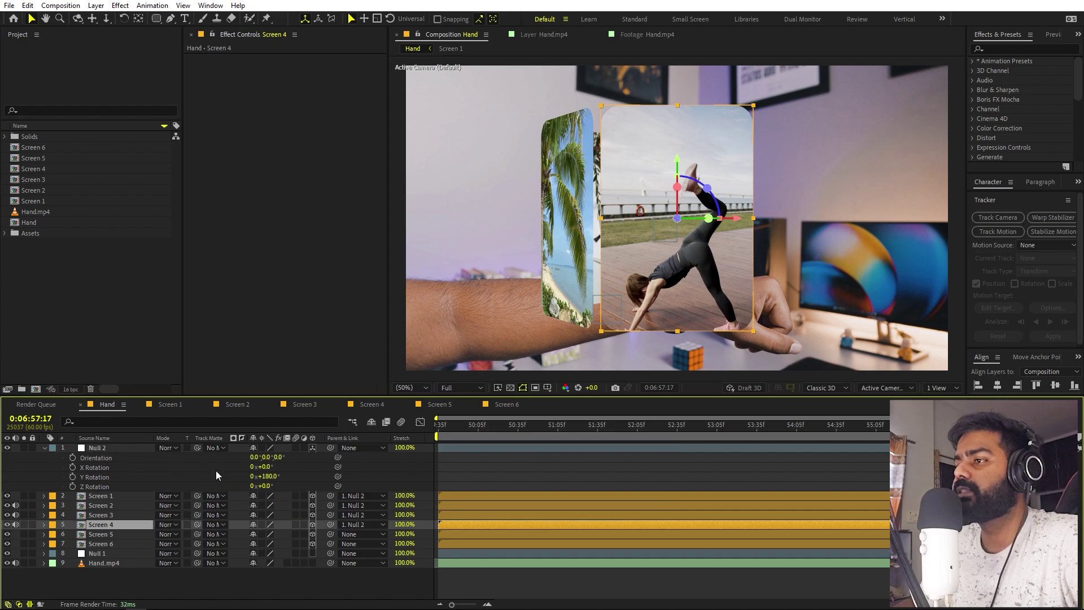
{"action": "left_click", "coordinate": [267, 476]}
{"action": "key", "text": "Return"}
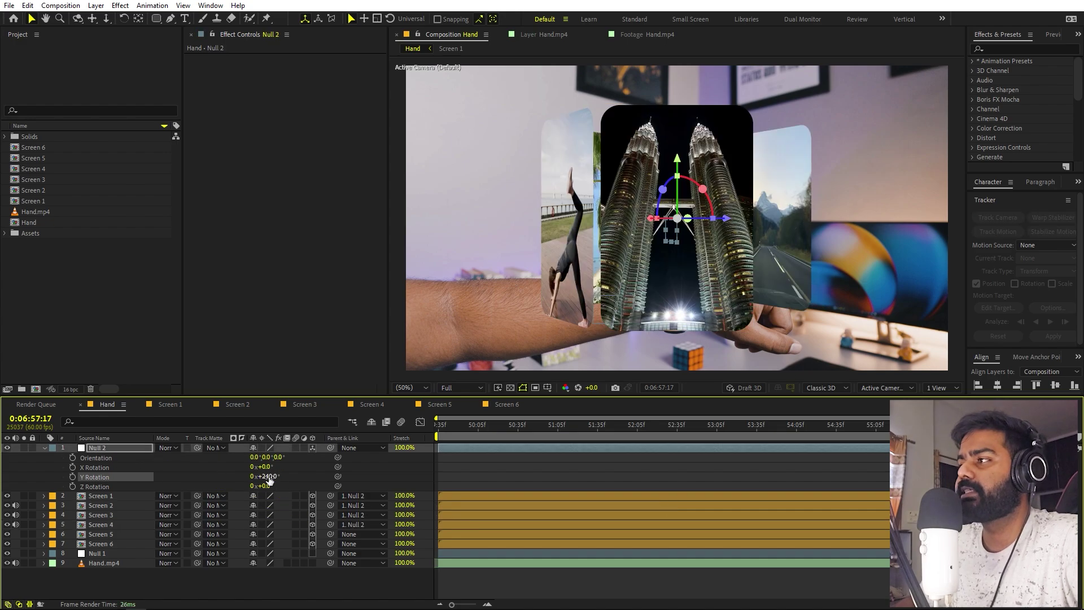
Parent the Screen 5 layer to Null 2 and set the null's Y Rotation to 300°.
{"action": "left_click", "coordinate": [102, 535]}
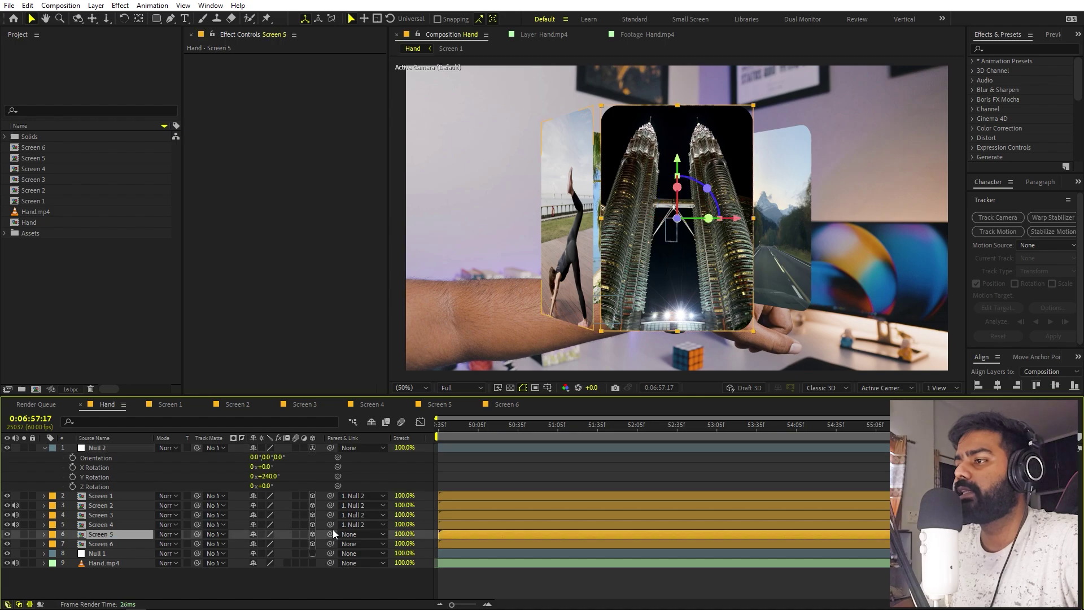
{"action": "left_click_drag", "start_coordinate": [331, 533], "coordinate": [110, 445]}
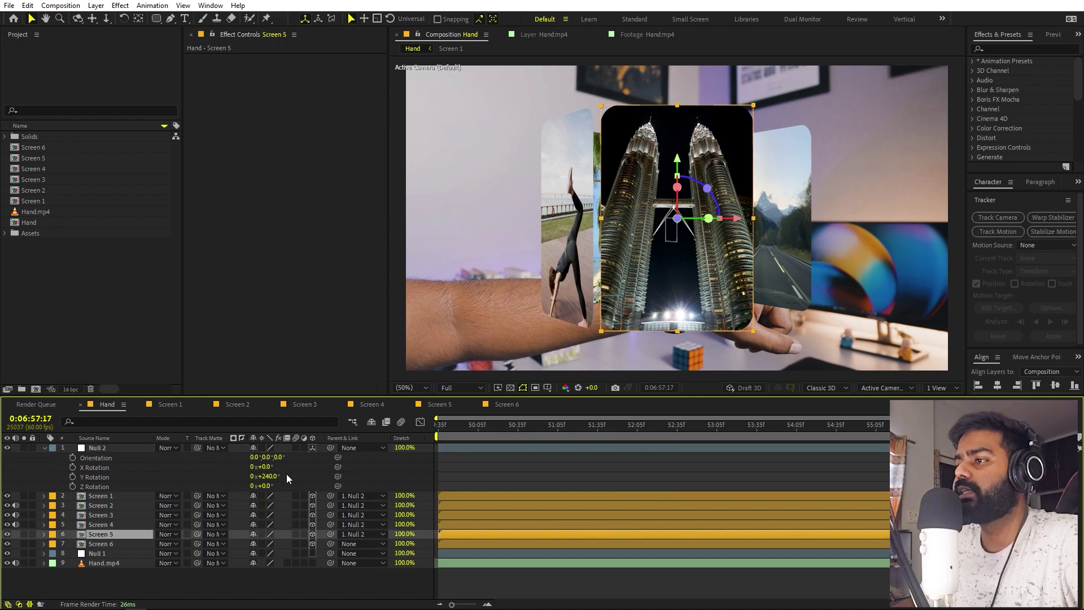
{"action": "left_click", "coordinate": [275, 476]}
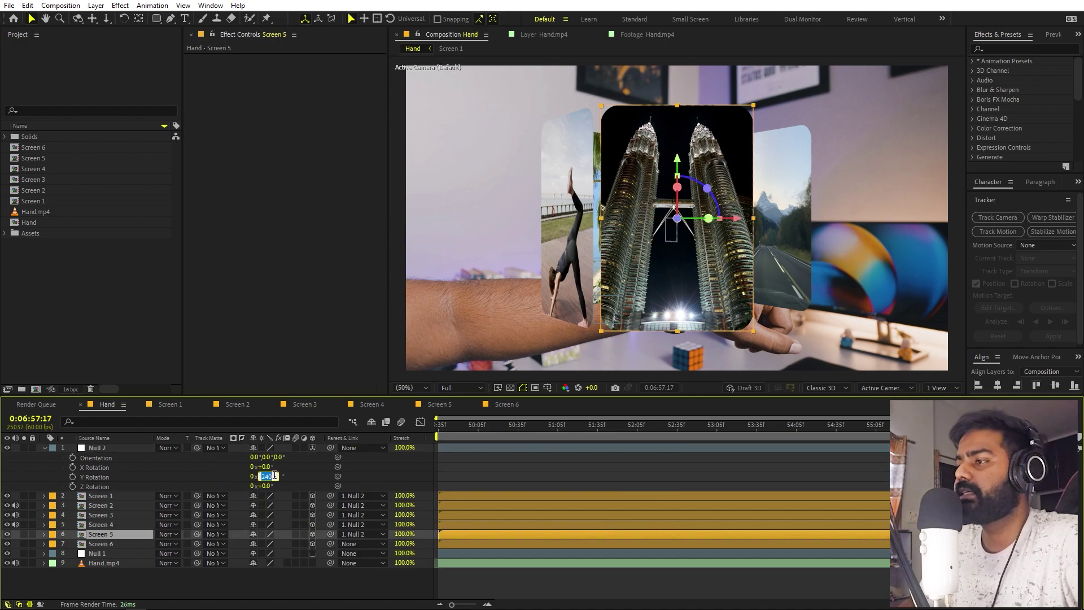
{"action": "type", "text": "300"}
{"action": "key", "text": "Return"}
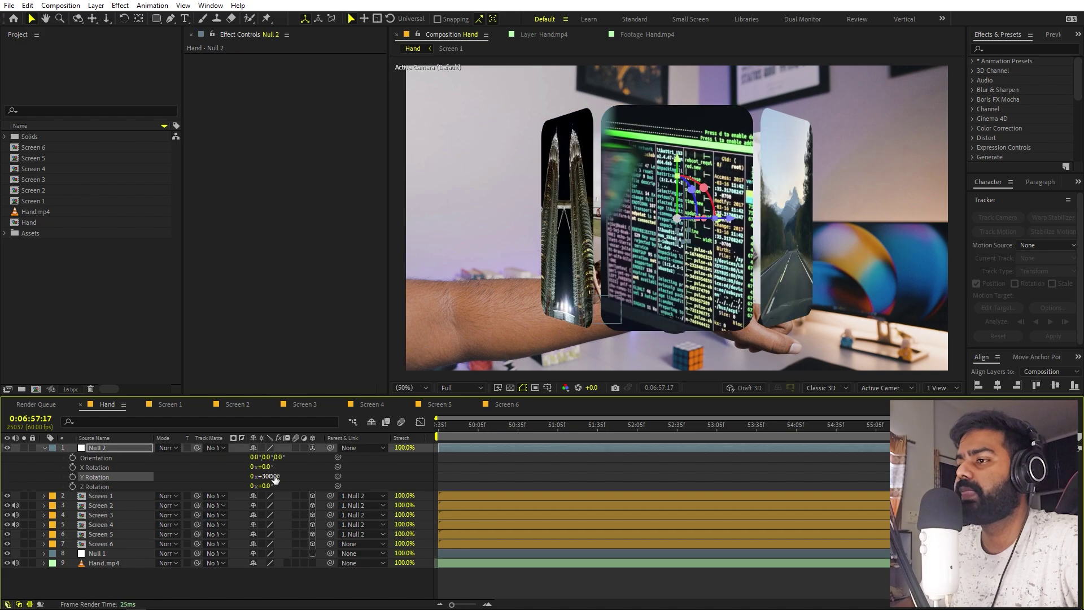
Parent the Screen 6 layer to Null 2.
{"action": "left_click", "coordinate": [107, 540]}
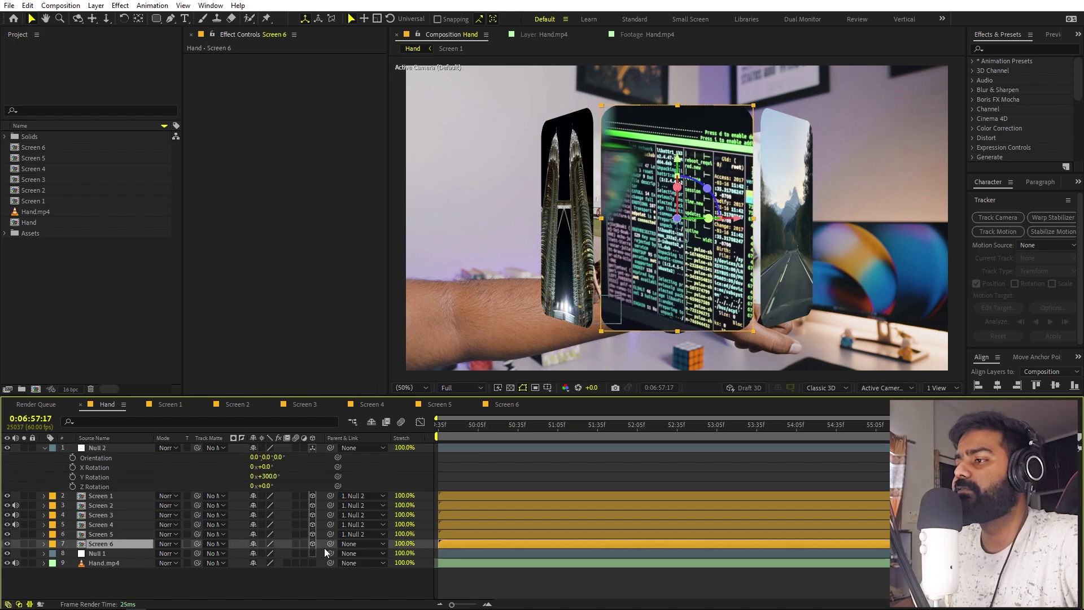
{"action": "left_click_drag", "start_coordinate": [330, 543], "coordinate": [104, 448]}
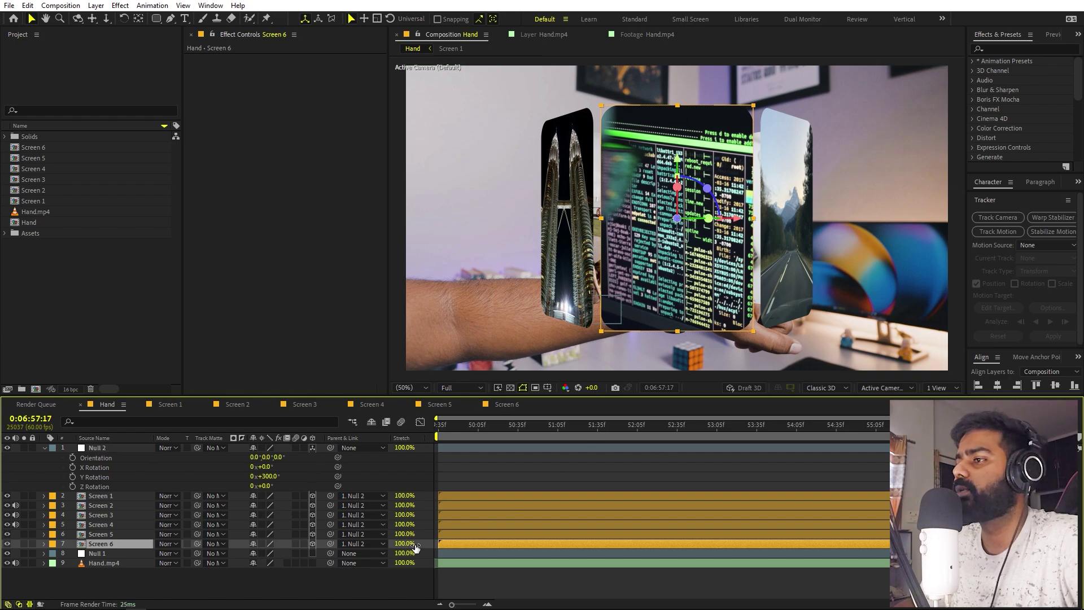
Test the carousel's spin by changing Null 2's Y Rotation, and undo the change.
{"action": "left_click", "coordinate": [513, 474]}
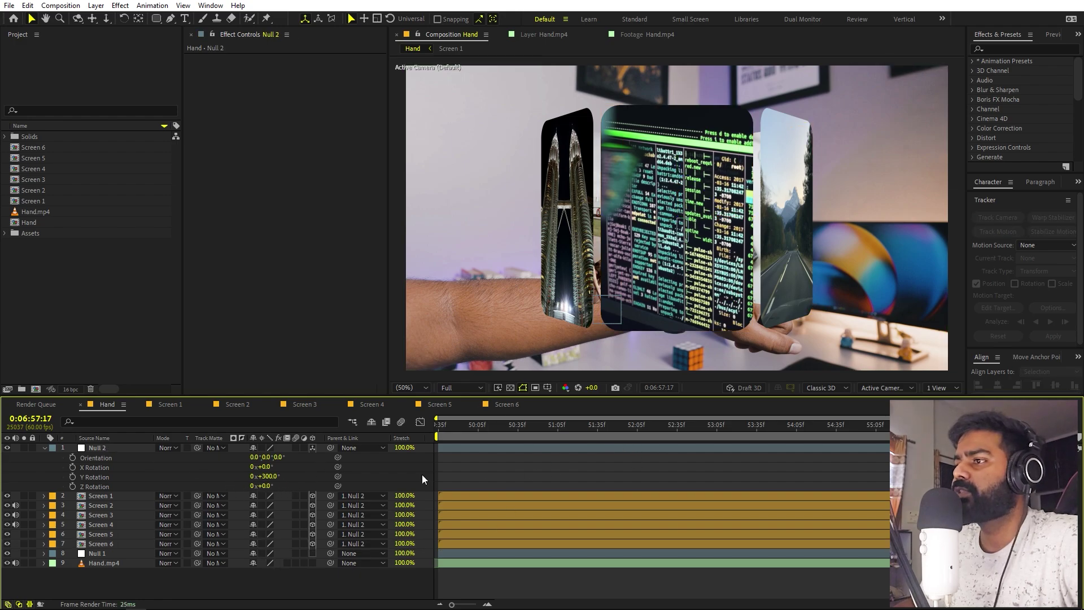
{"action": "left_click_drag", "start_coordinate": [277, 476], "coordinate": [216, 481]}
{"action": "key", "text": "ctrl+z"}
{"action": "key", "text": "ctrl+z"}
{"action": "key", "text": "ctrl+z"}
{"action": "key", "text": "ctrl+z"}
{"action": "key", "text": "ctrl+z"}
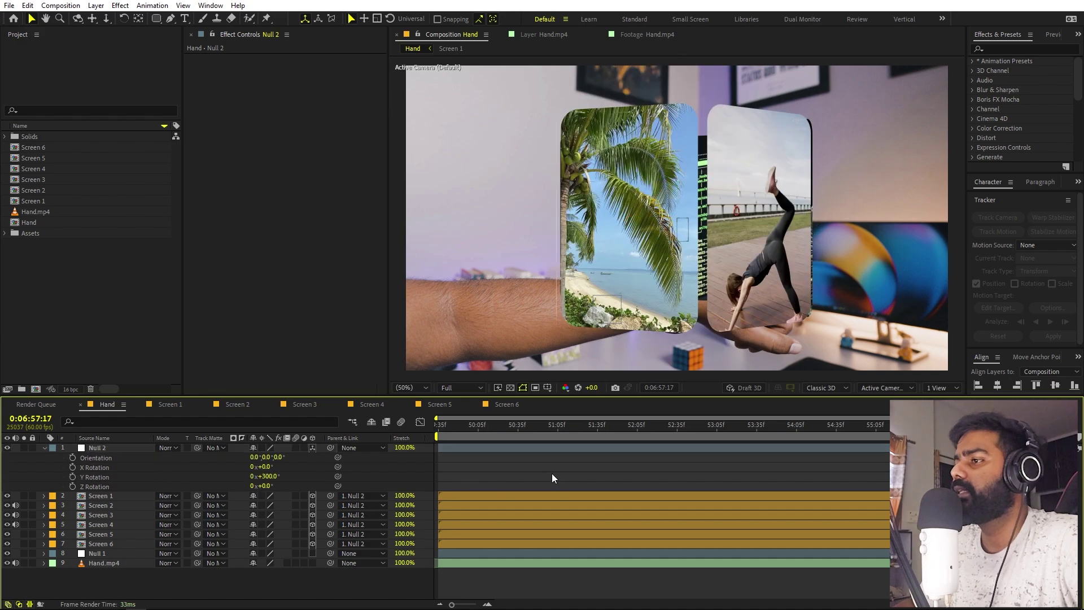
Scale Null 2 to 52.4% and position the carousel just above the watch, checking placement at 0:06:51:43.
{"action": "left_click", "coordinate": [94, 448]}
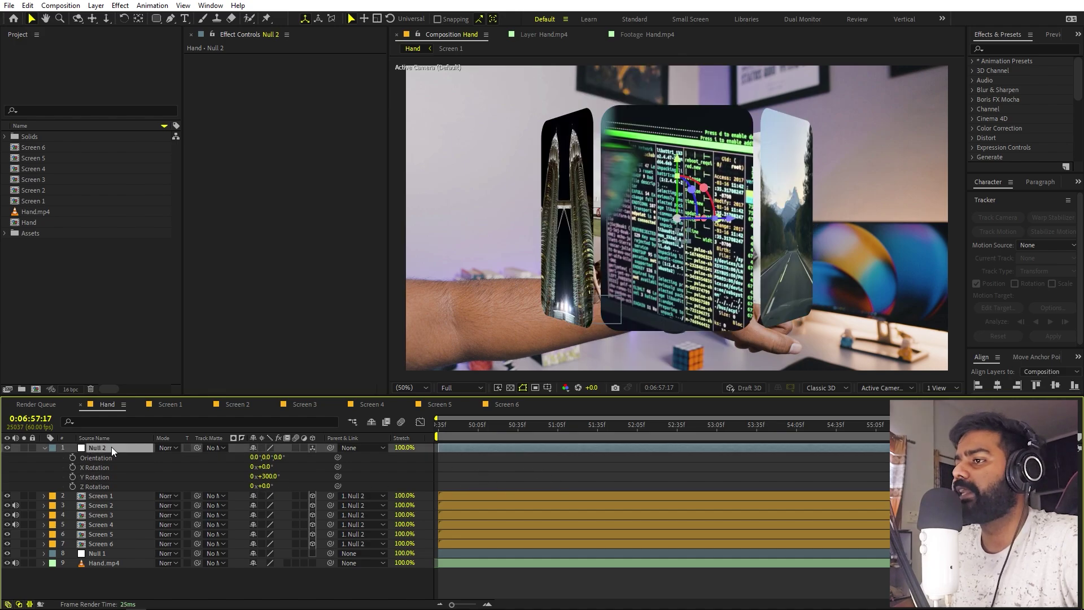
{"action": "key", "text": "s"}
{"action": "left_click_drag", "start_coordinate": [265, 457], "coordinate": [43, 501]}
{"action": "left_click", "coordinate": [608, 425]}
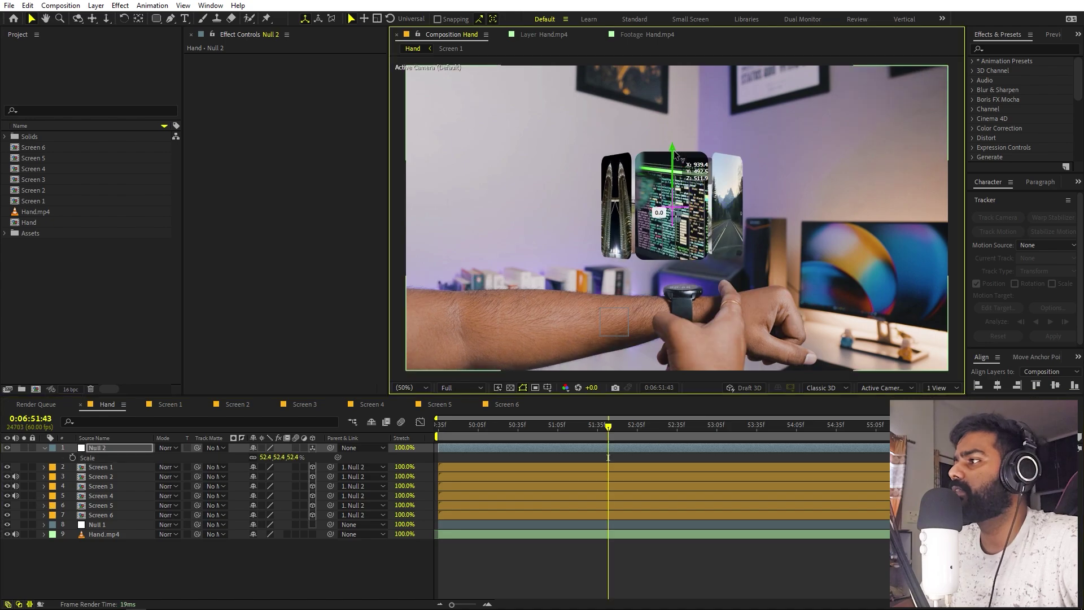
{"action": "left_click_drag", "start_coordinate": [726, 220], "coordinate": [740, 223]}
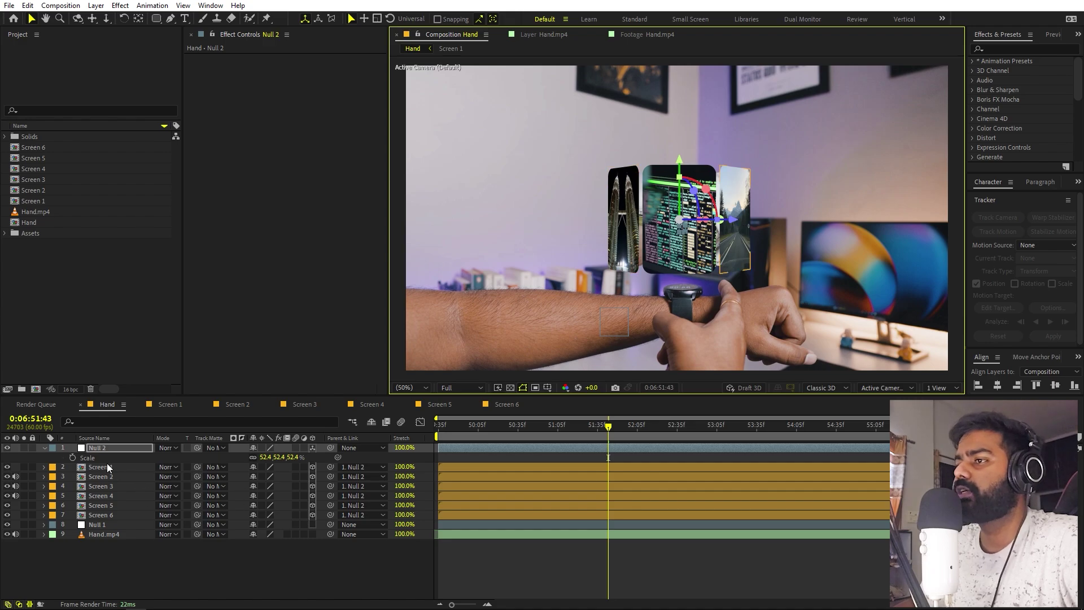
Parent Null 2 to the Null 1 layer and preview the attached carousel from 0:06:50:45.
{"action": "left_click", "coordinate": [102, 447]}
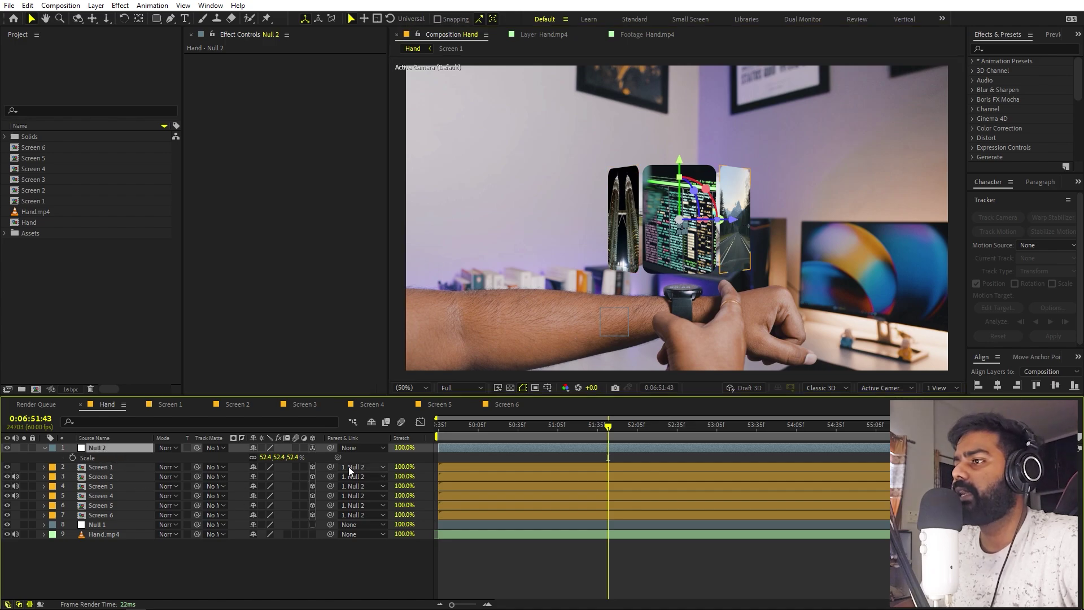
{"action": "left_click_drag", "start_coordinate": [331, 449], "coordinate": [103, 526]}
{"action": "left_click", "coordinate": [533, 425]}
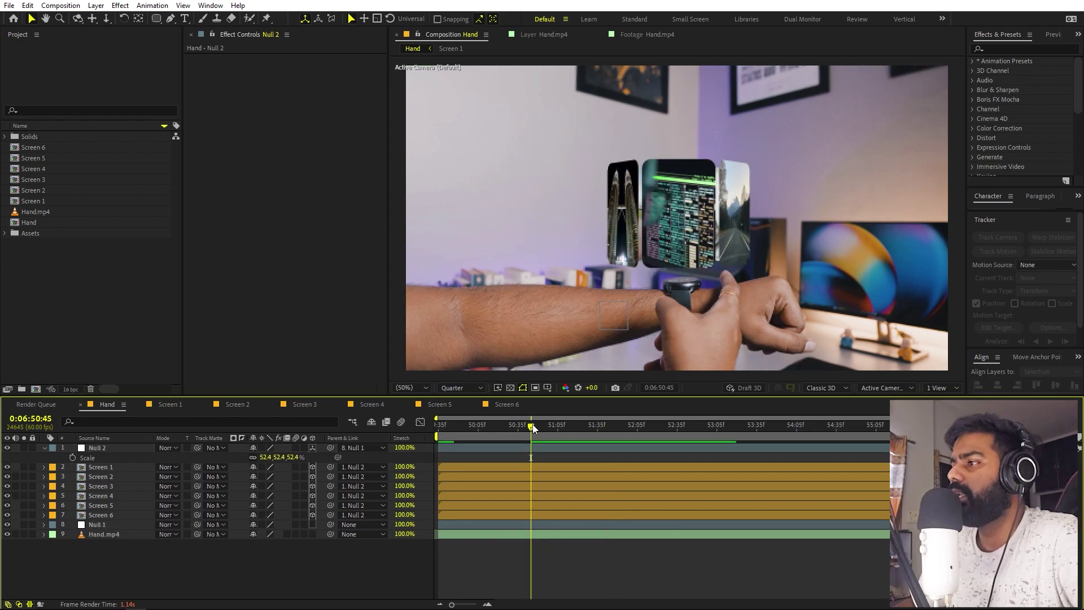
{"action": "key", "text": "space"}
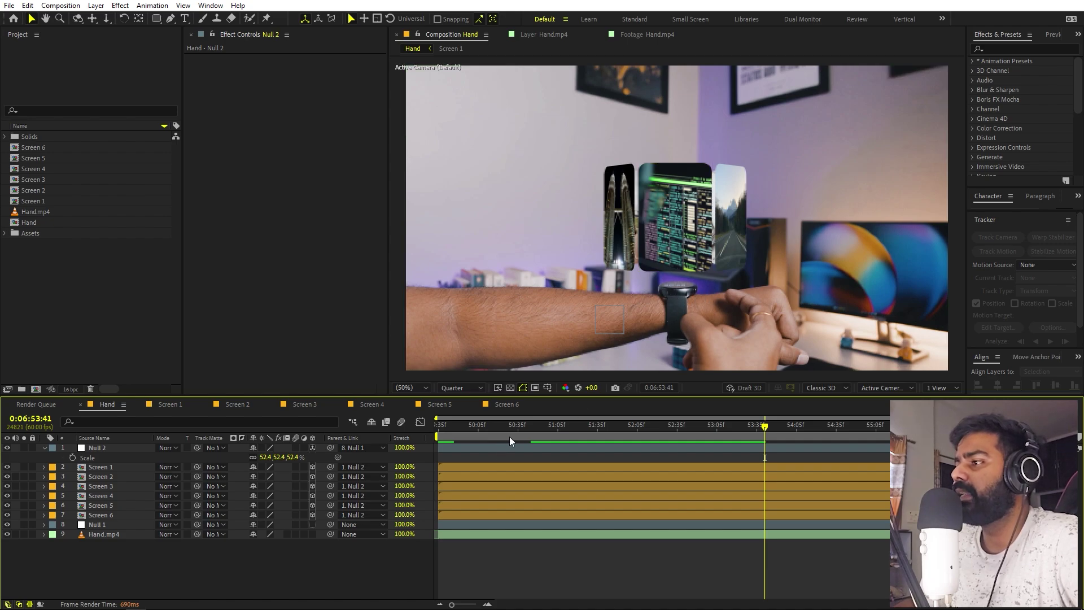
{"action": "left_click", "coordinate": [529, 431]}
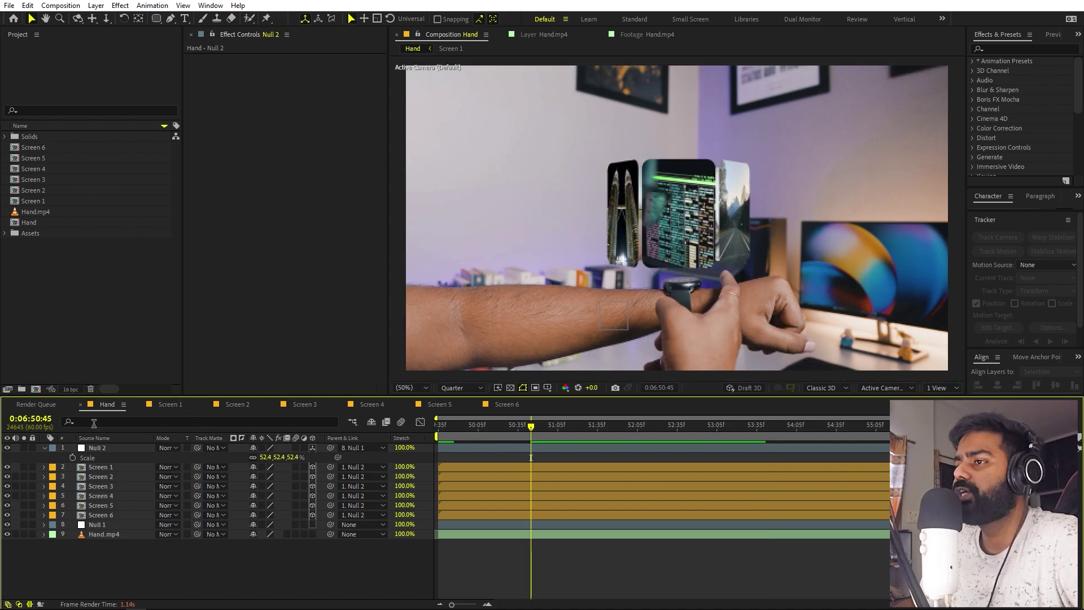
Animate Null 2's Y Rotation with a starting keyframe at 0:06:51:58 and a value of 1x+56° at 0:06:52:25.
{"action": "left_click", "coordinate": [100, 446]}
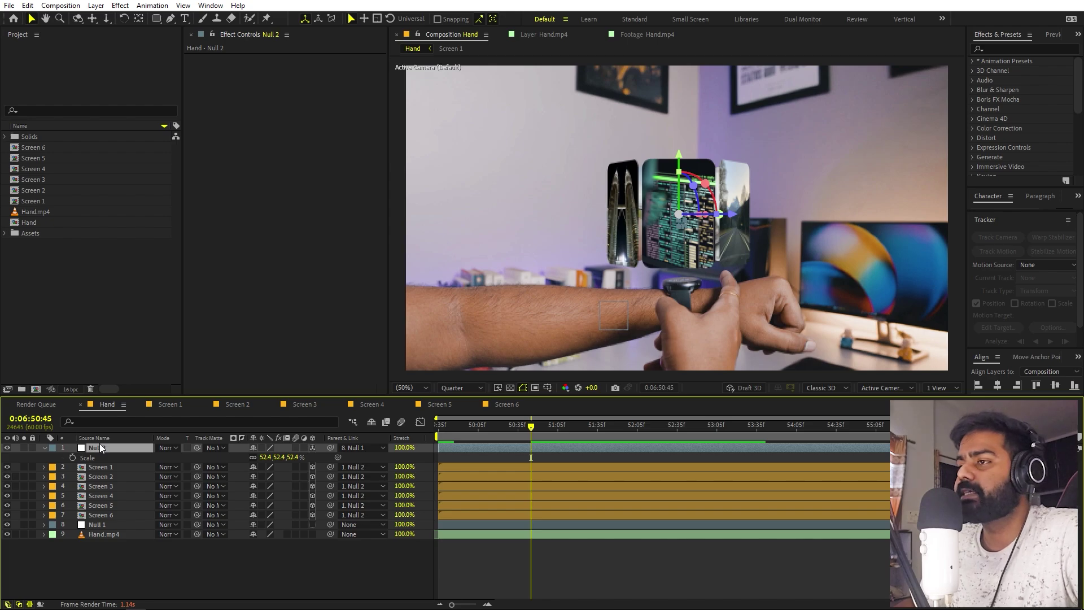
{"action": "key", "text": "r"}
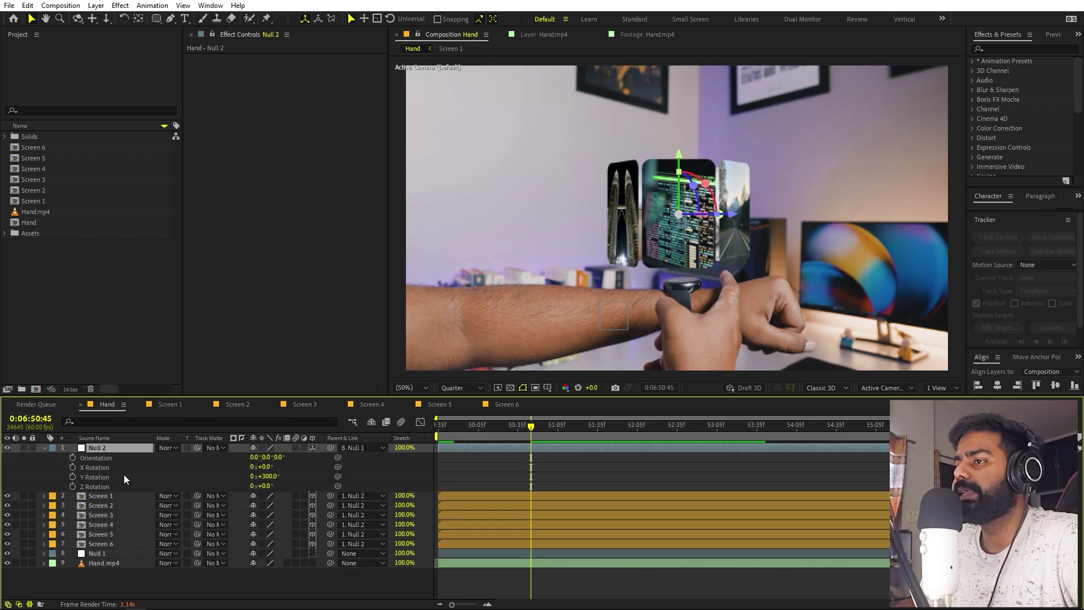
{"action": "left_click", "coordinate": [557, 476]}
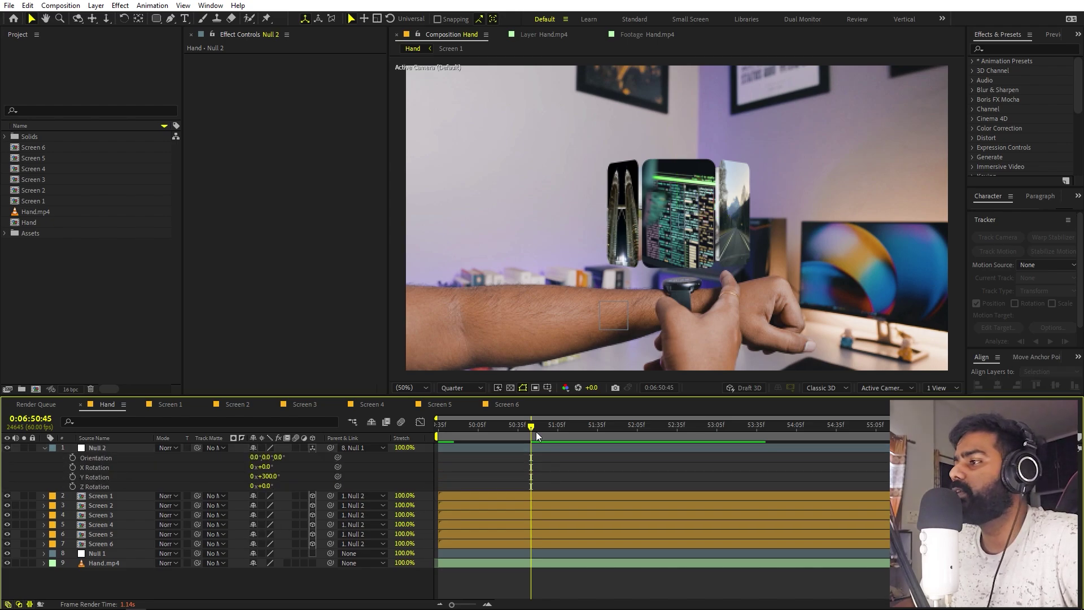
{"action": "left_click_drag", "start_coordinate": [533, 428], "coordinate": [632, 428]}
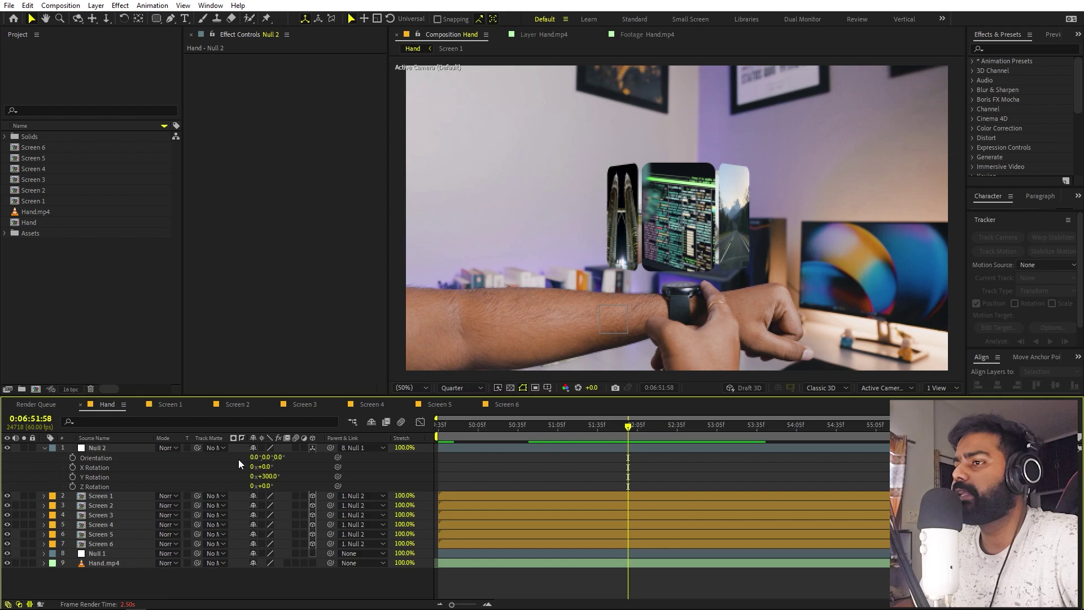
{"action": "left_click", "coordinate": [74, 477]}
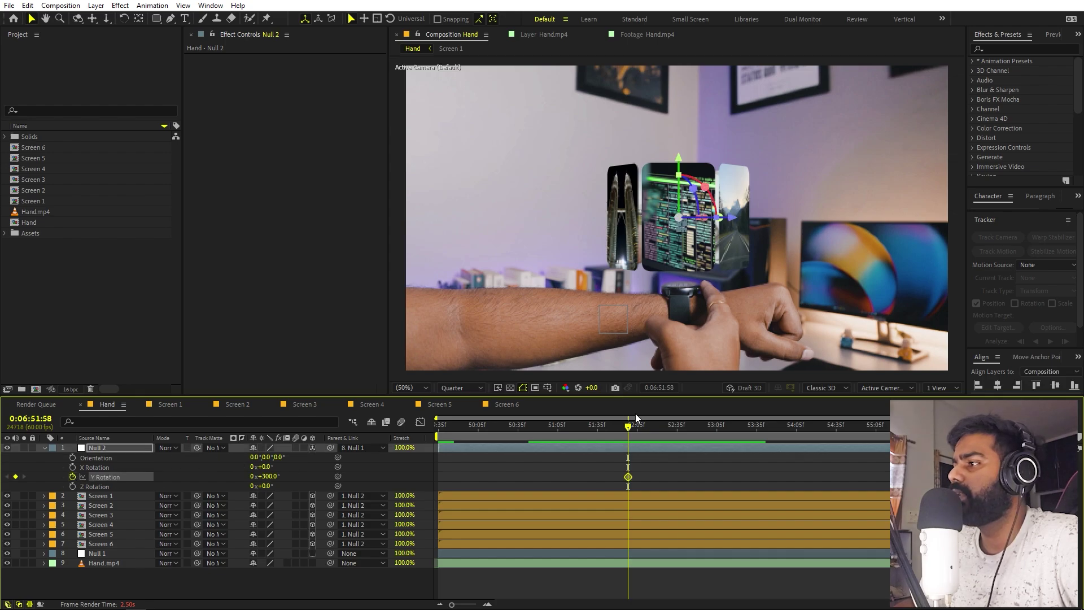
{"action": "left_click_drag", "start_coordinate": [628, 426], "coordinate": [663, 425]}
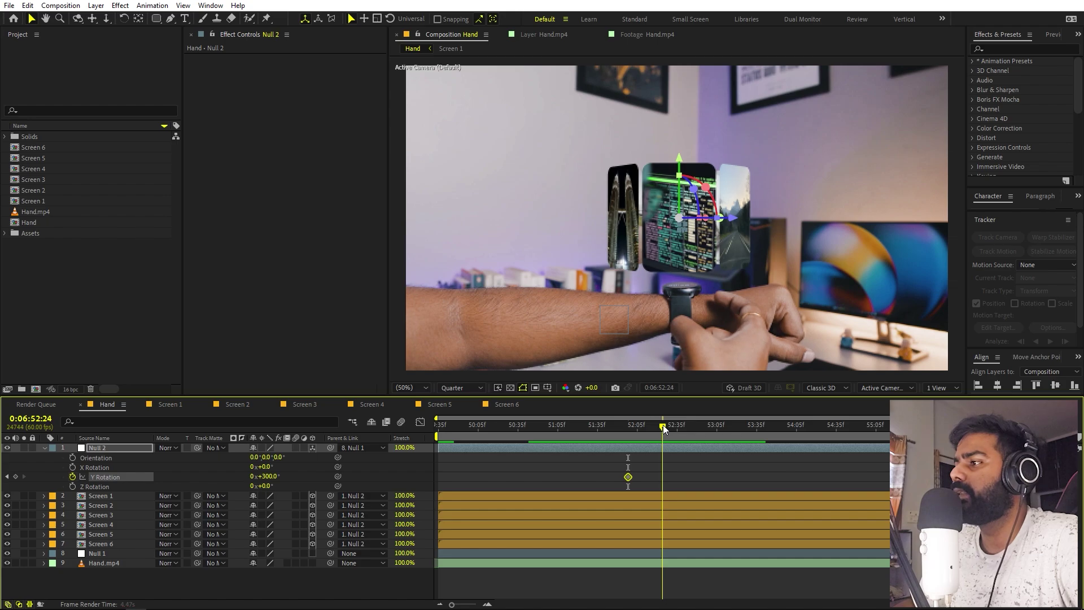
{"action": "left_click_drag", "start_coordinate": [269, 476], "coordinate": [333, 469]}
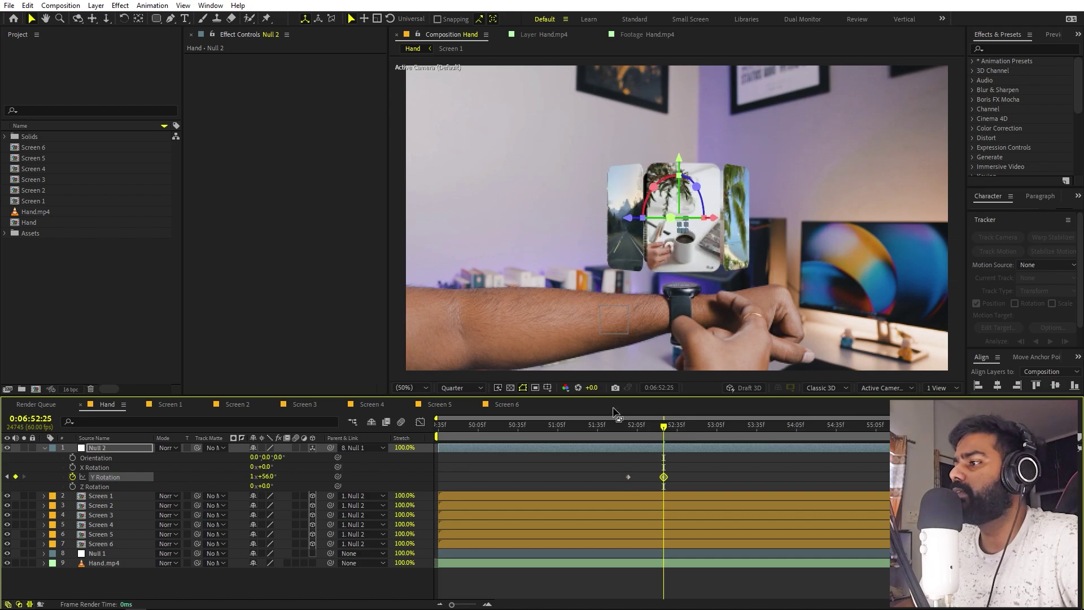
Add a Y Rotation hold keyframe at 0:06:53:09 and set the value to 1x+161° at 0:06:53:33.
{"action": "left_click_drag", "start_coordinate": [680, 424], "coordinate": [723, 432]}
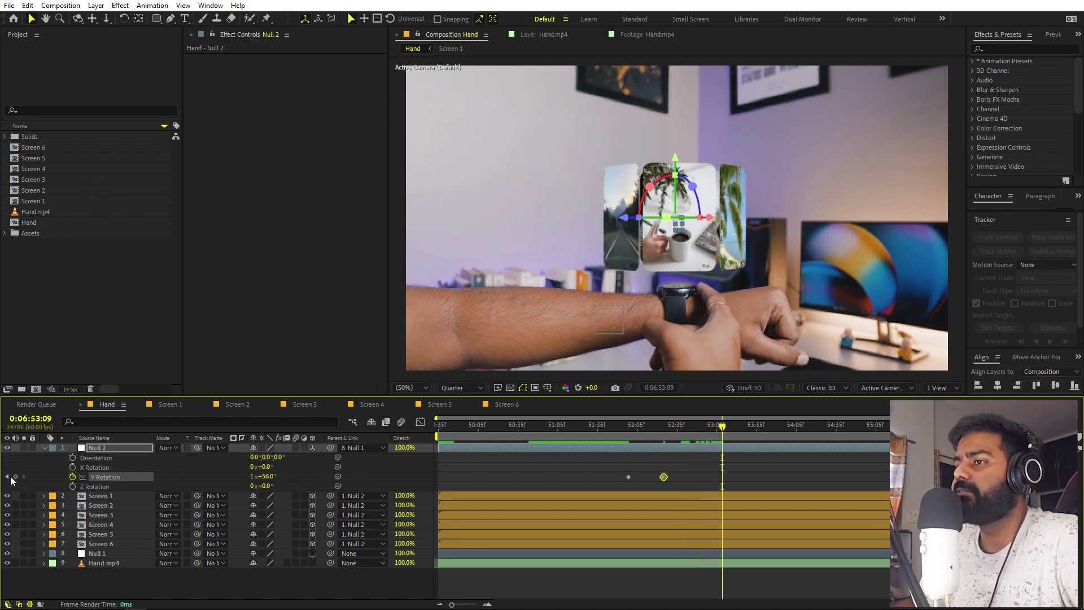
{"action": "left_click", "coordinate": [16, 477]}
{"action": "left_click_drag", "start_coordinate": [724, 433], "coordinate": [754, 432]}
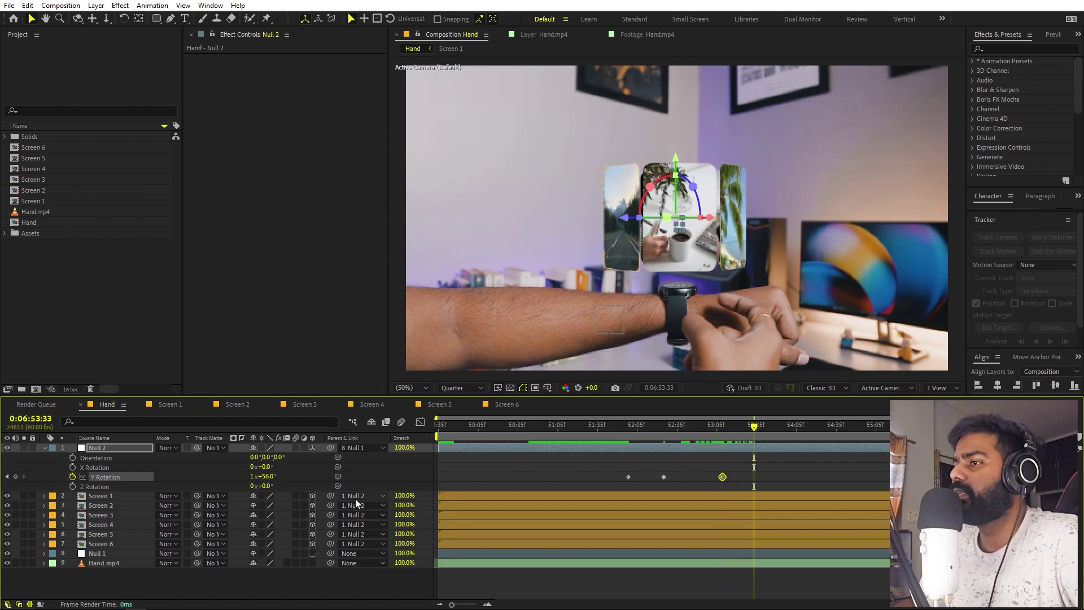
{"action": "left_click_drag", "start_coordinate": [265, 476], "coordinate": [318, 477]}
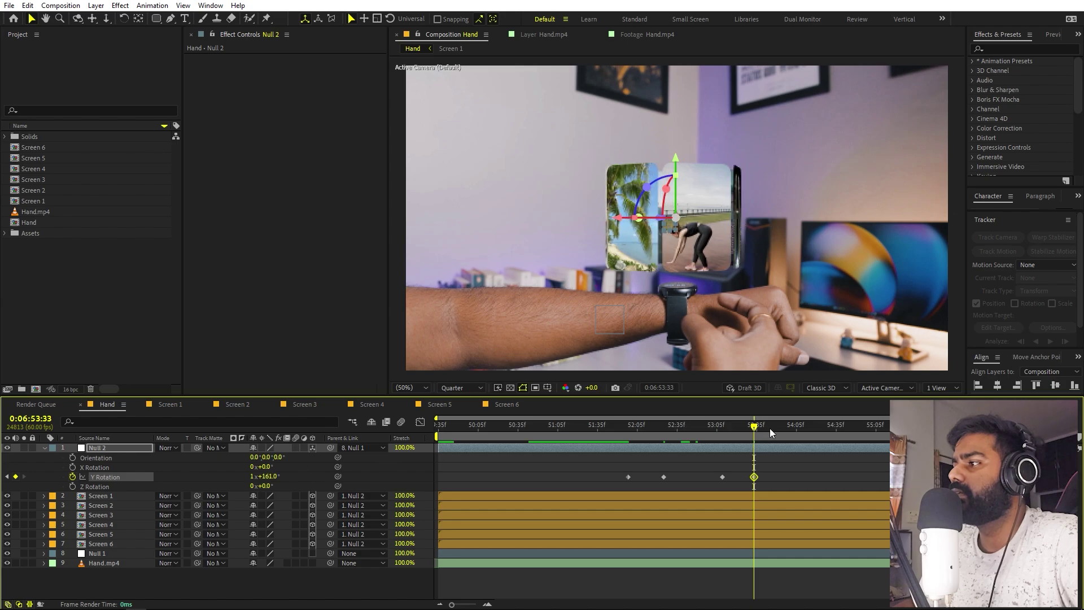
Add a third pair of Y Rotation keyframes on Null 2 after 0:06:54:05 and preview the three spins.
{"action": "left_click_drag", "start_coordinate": [770, 428], "coordinate": [784, 429]}
{"action": "key", "text": "space"}
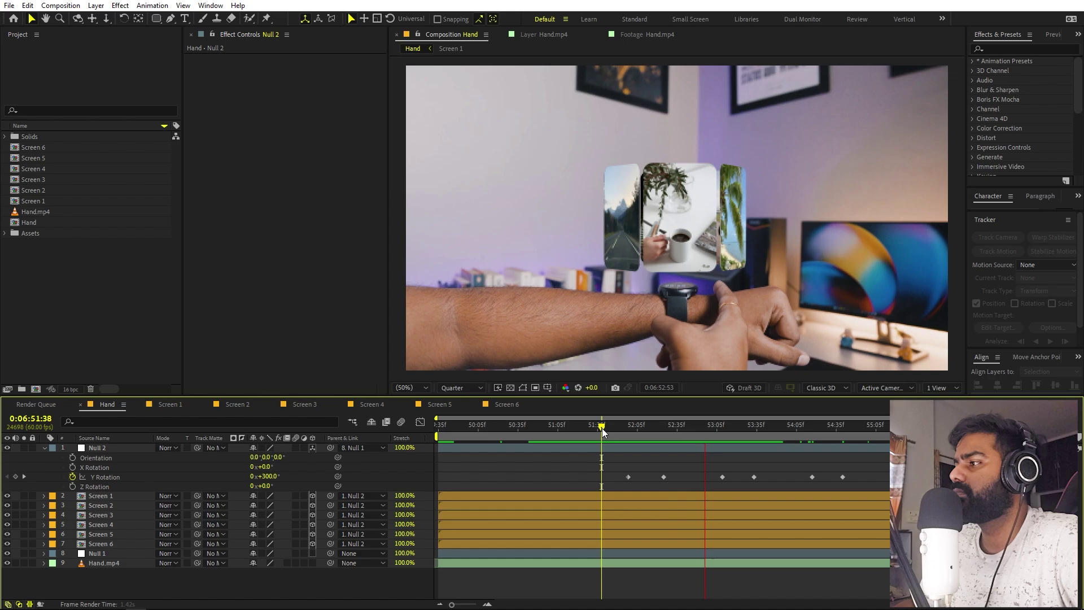
{"action": "left_click_drag", "start_coordinate": [602, 428], "coordinate": [589, 431]}
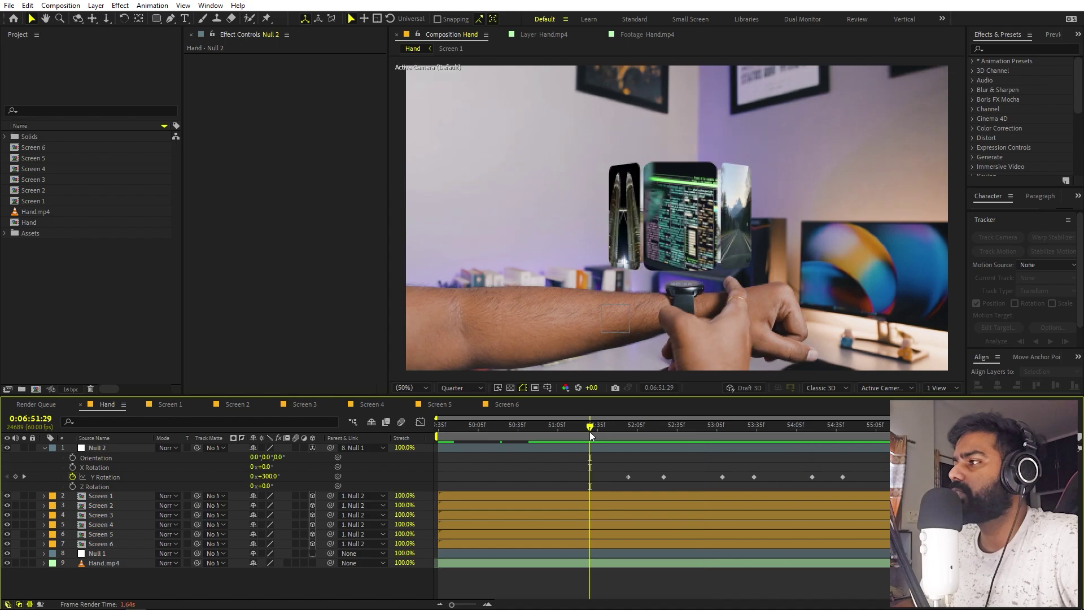
{"action": "key", "text": "space"}
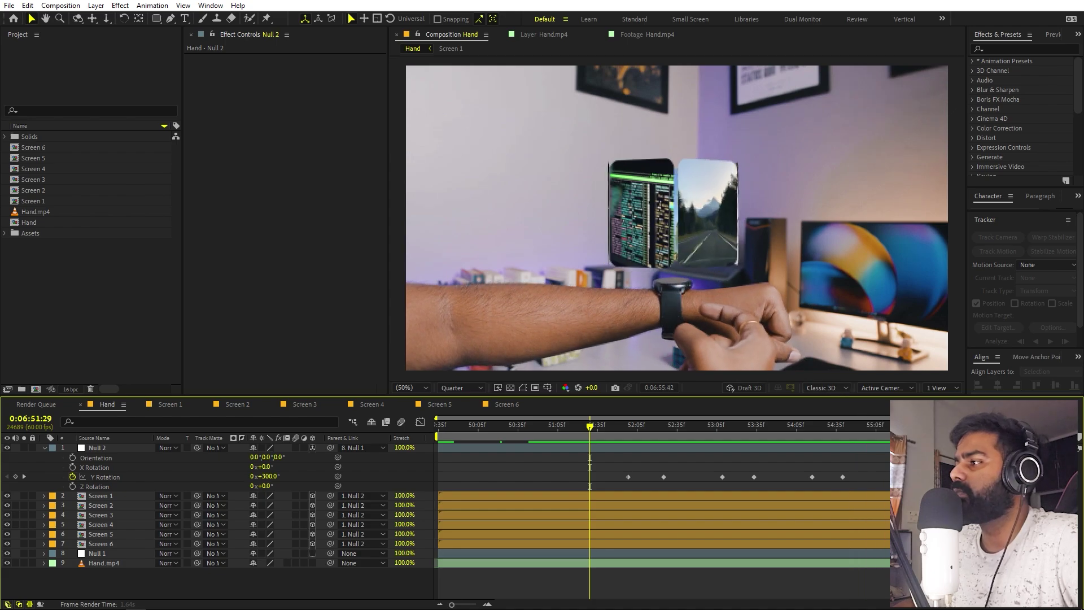
{"action": "left_click_drag", "start_coordinate": [728, 430], "coordinate": [603, 431]}
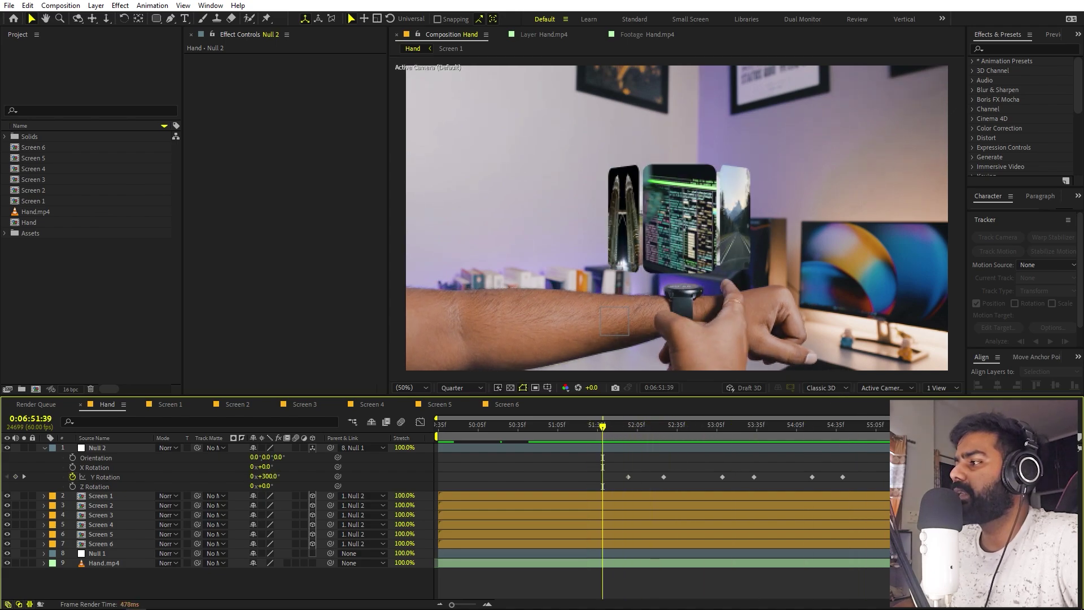
Apply Easy Ease to all of Null 2's Y Rotation keyframes and view them in the speed graph.
{"action": "left_click_drag", "start_coordinate": [869, 474], "coordinate": [595, 479]}
{"action": "key", "text": "F9"}
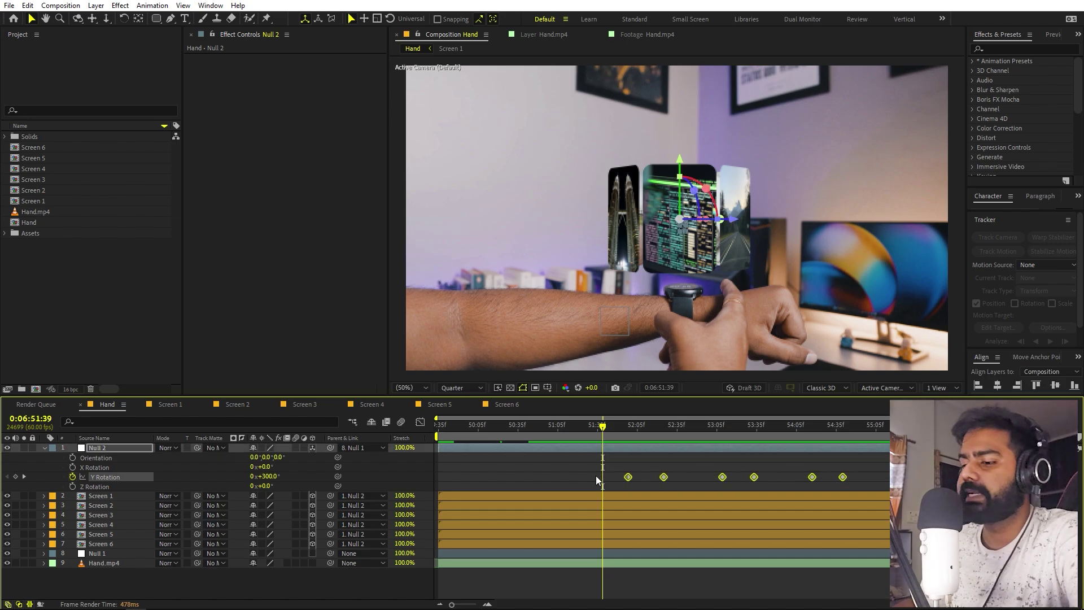
{"action": "left_click", "coordinate": [420, 422]}
{"action": "left_click", "coordinate": [642, 593]}
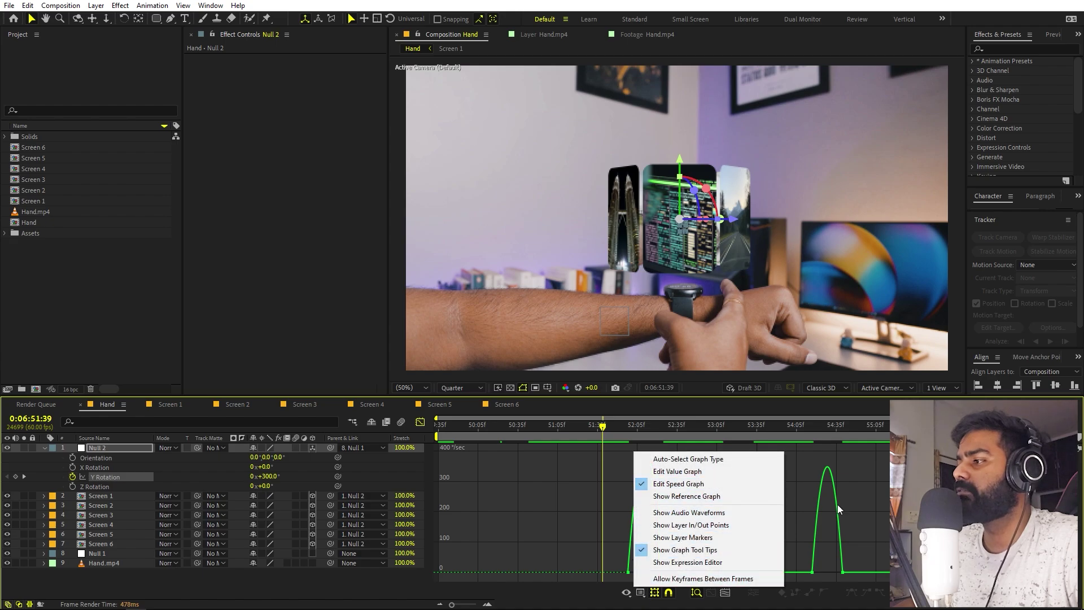
{"action": "key", "text": "Escape"}
Shape the Y Rotation speed curves so each spin peaks early and slows gradually, preview it, and close the Graph Editor.
{"action": "left_click_drag", "start_coordinate": [889, 525], "coordinate": [624, 574]}
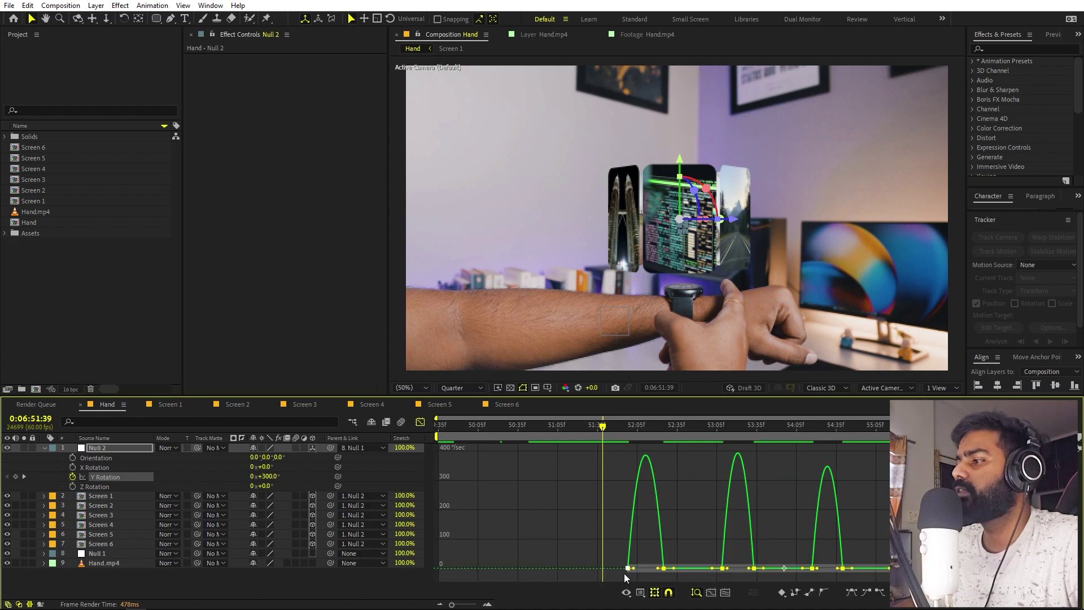
{"action": "scroll", "coordinate": [648, 571], "scroll_direction": "up", "scroll_amount": 3}
{"action": "scroll", "coordinate": [625, 574], "scroll_direction": "down", "scroll_amount": 3}
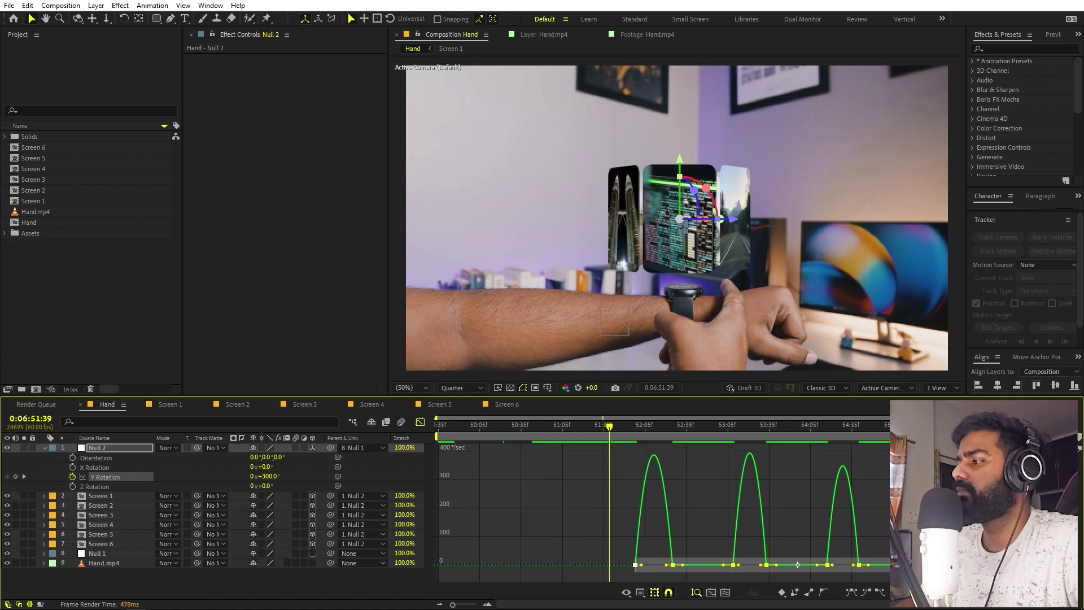
{"action": "left_click_drag", "start_coordinate": [889, 544], "coordinate": [682, 530]}
{"action": "key", "text": "space"}
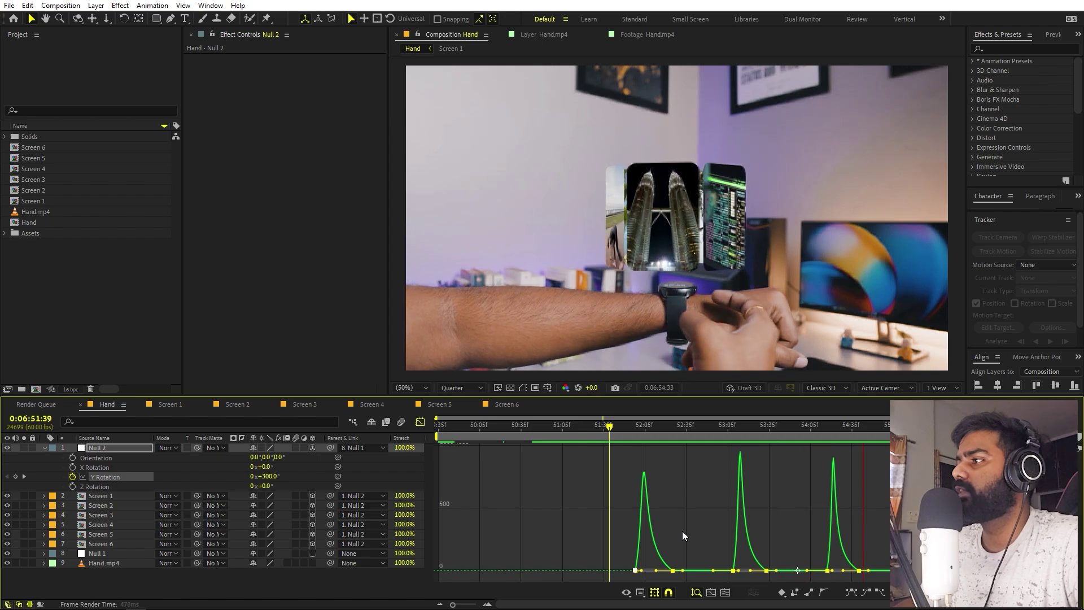
{"action": "left_click", "coordinate": [389, 478]}
{"action": "key", "text": "shift+F3"}
Try raising the carousel well above the watch and scaling Null 2 to 73.5%, previewing the spins.
{"action": "left_click", "coordinate": [111, 447]}
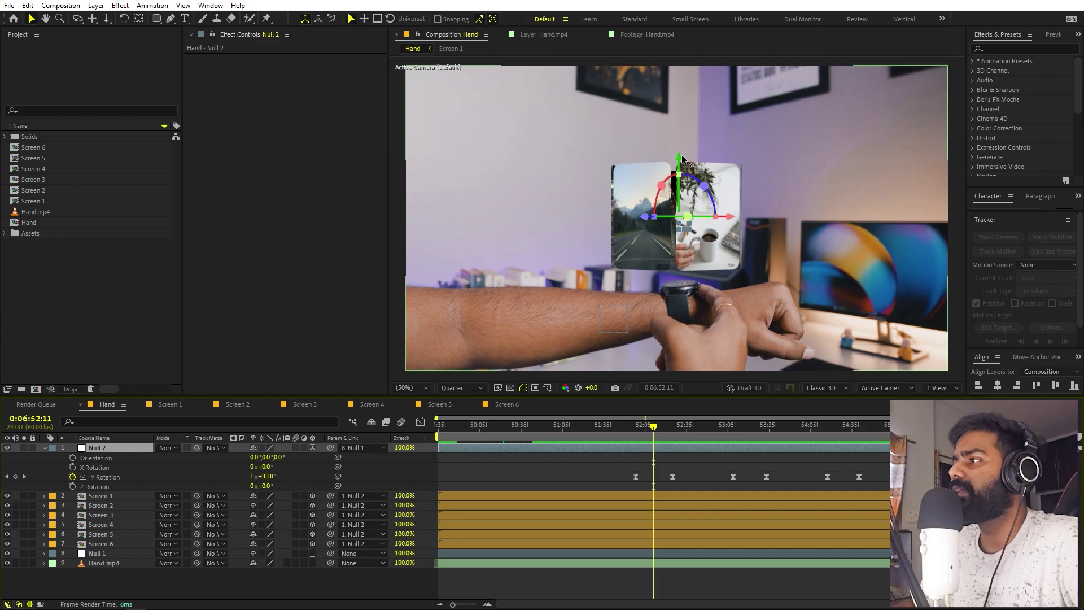
{"action": "key", "text": "space"}
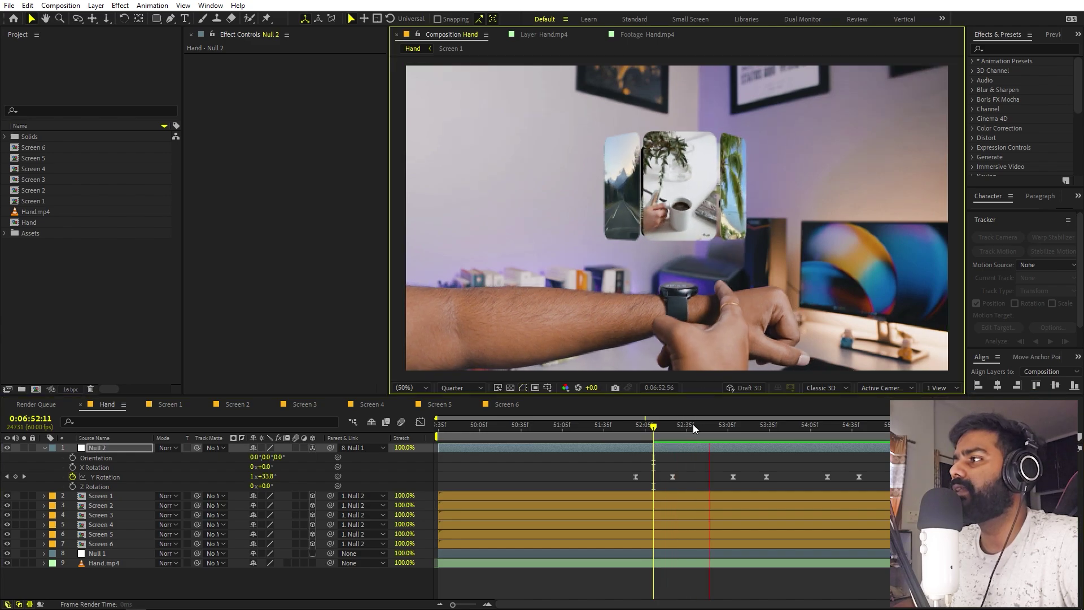
{"action": "key", "text": "space"}
{"action": "key", "text": "s"}
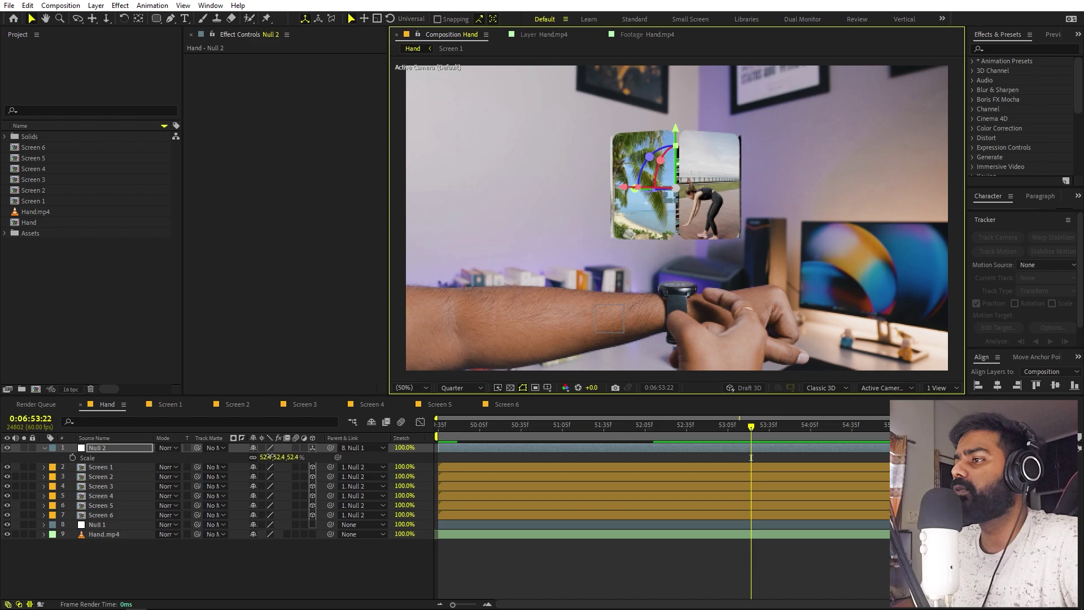
{"action": "key", "text": "space"}
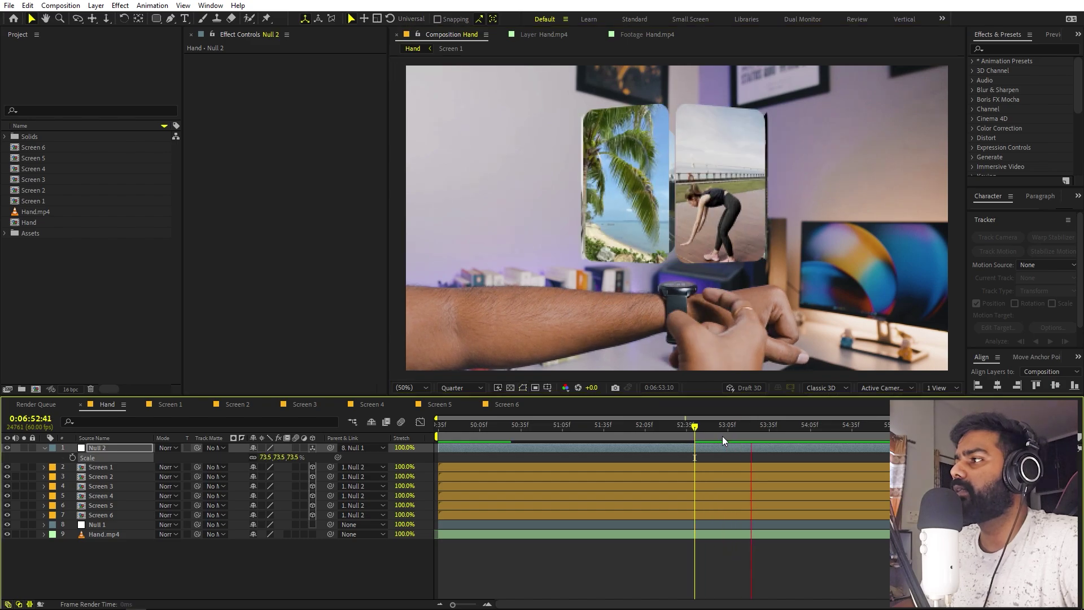
{"action": "key", "text": "space"}
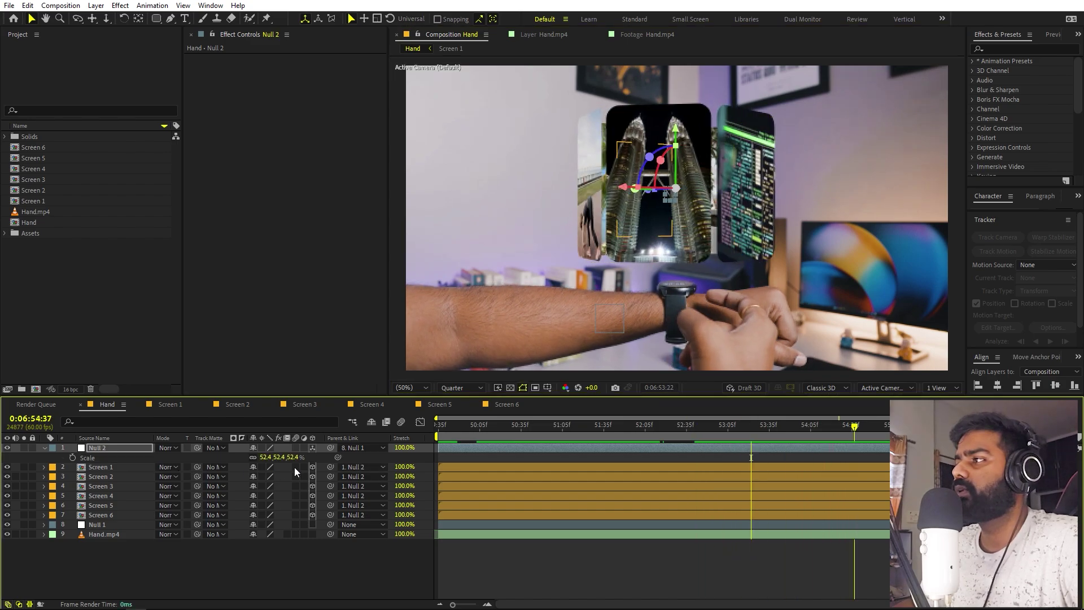
{"action": "key", "text": "space"}
{"action": "key", "text": "space"}
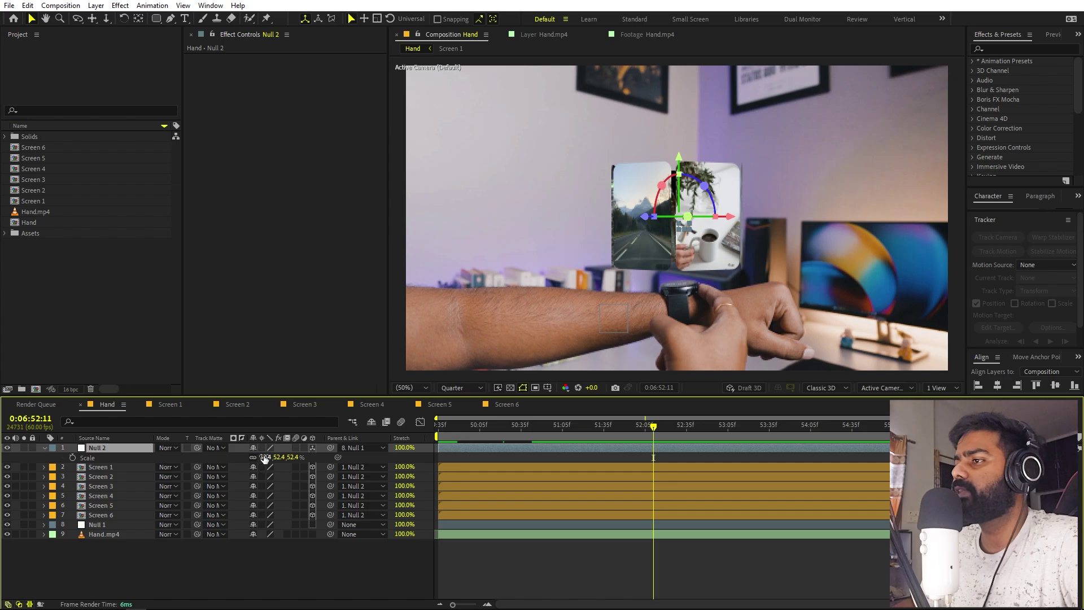
Set Null 2's scale to 56.3% and move the carousel slightly upward above the watch.
{"action": "left_click_drag", "start_coordinate": [264, 458], "coordinate": [293, 454]}
{"action": "mouse_move", "coordinate": [671, 172]}
{"action": "left_mouse_down"}
{"action": "mouse_move", "coordinate": [672, 192]}
{"action": "mouse_move", "coordinate": [670, 168]}
{"action": "left_mouse_up"}
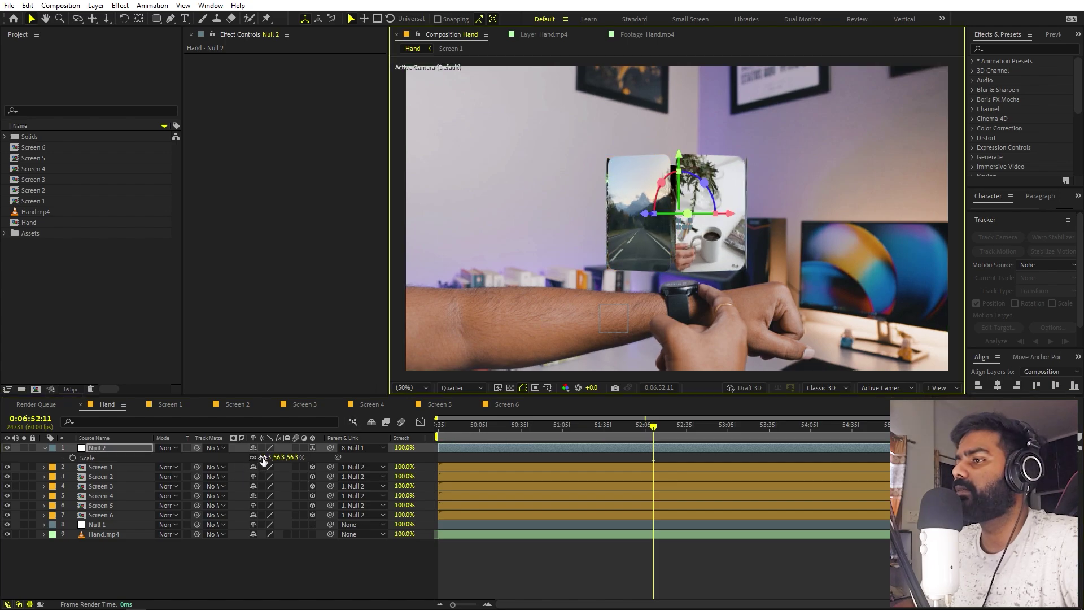
Set Null 2's scale to 59.3%, raise the carousel slightly above the watch, and collapse the layer's properties.
{"action": "left_click_drag", "start_coordinate": [266, 457], "coordinate": [267, 457]}
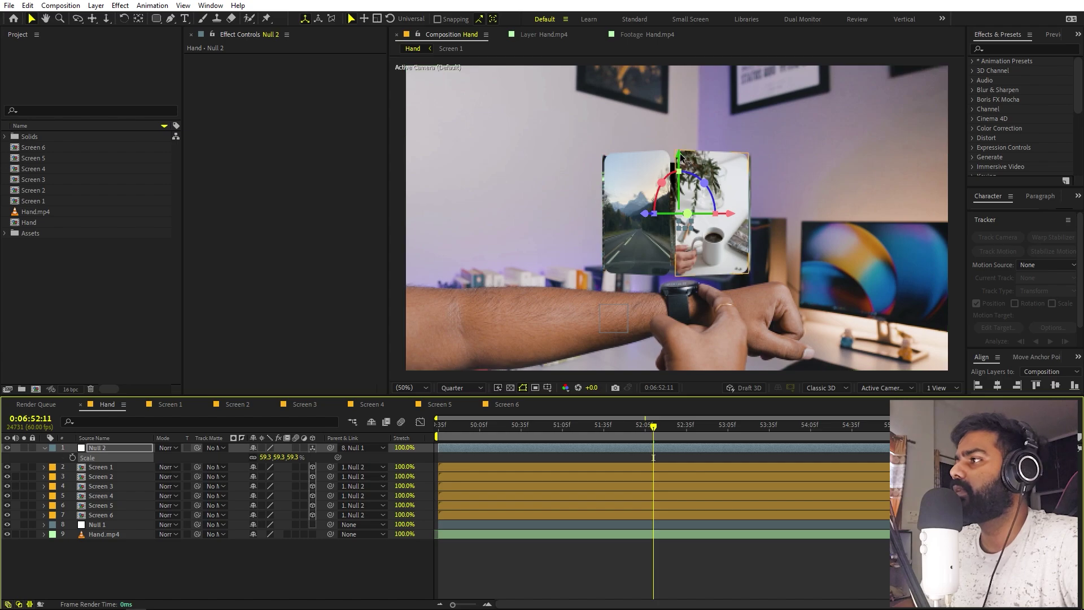
{"action": "left_click", "coordinate": [492, 568]}
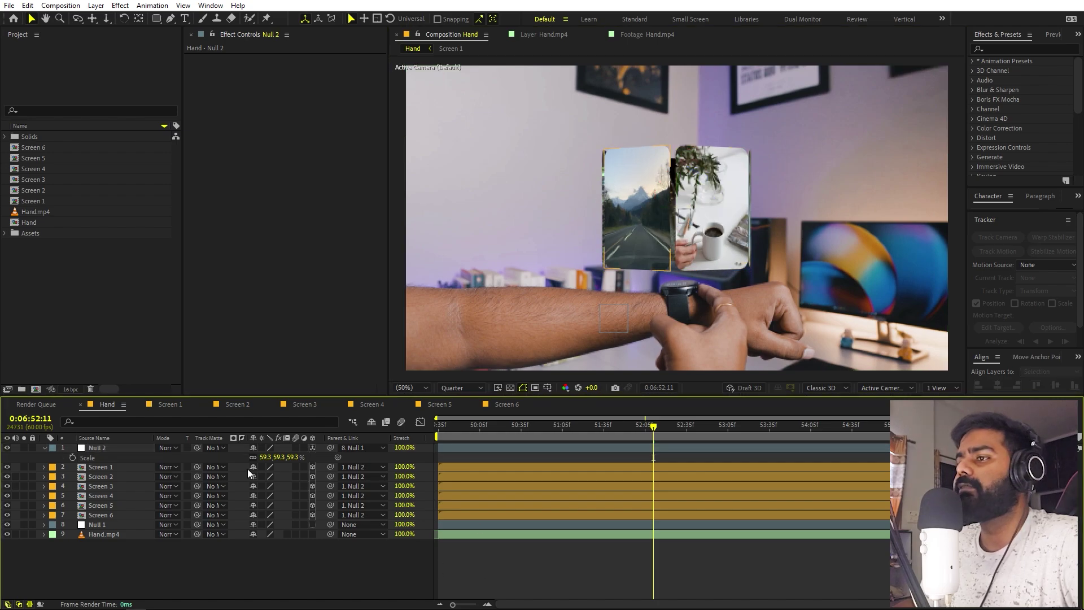
{"action": "left_click", "coordinate": [45, 448]}
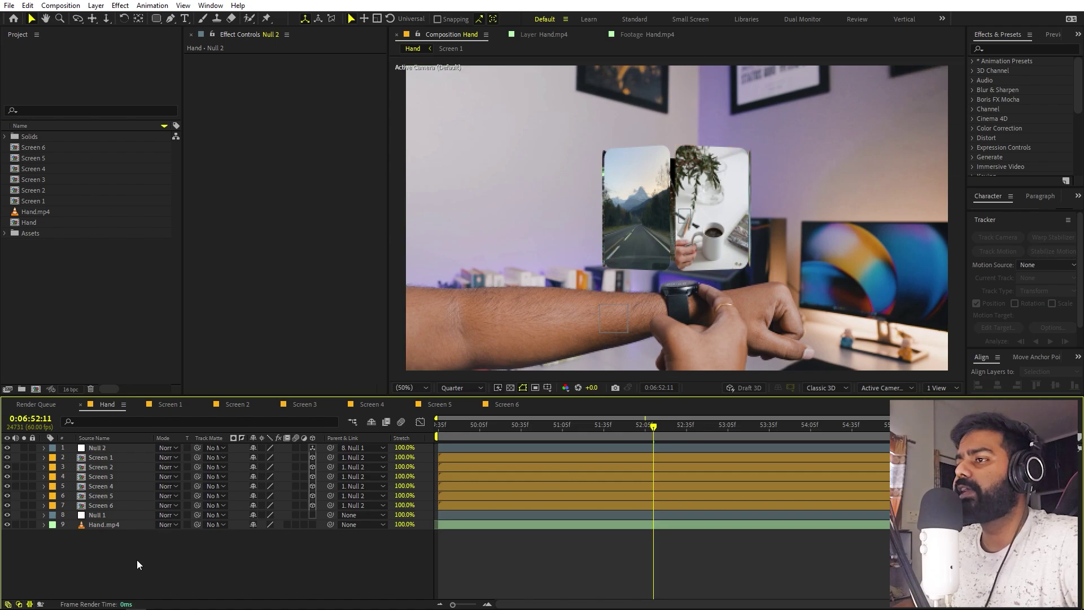
Duplicate the Screen 1 composition in the project and rename the copy Outer Glow.
{"action": "left_click", "coordinate": [79, 233]}
{"action": "left_click", "coordinate": [39, 263]}
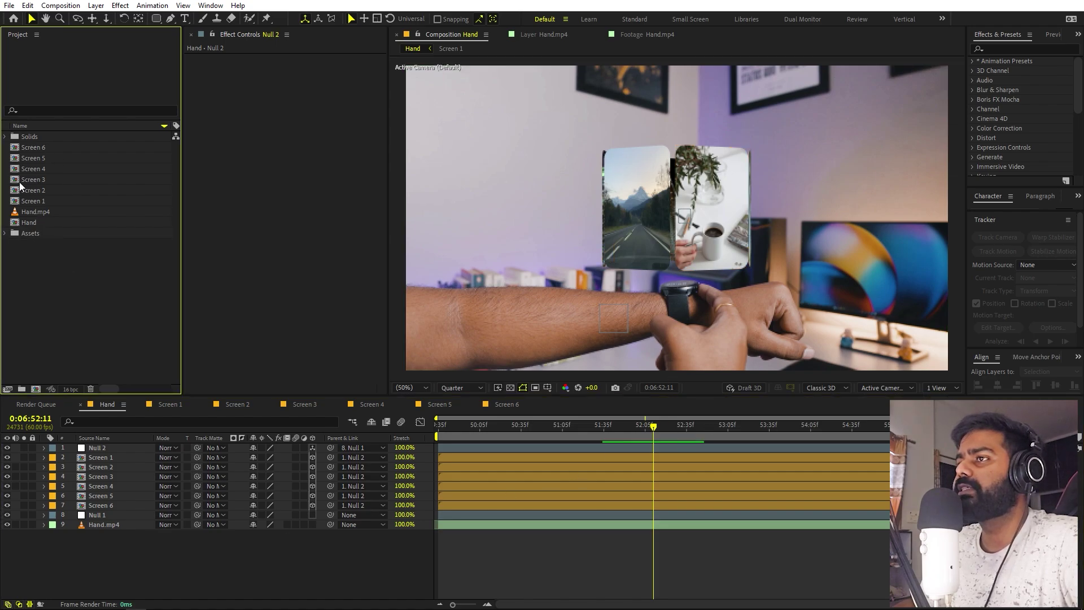
{"action": "left_click", "coordinate": [32, 201]}
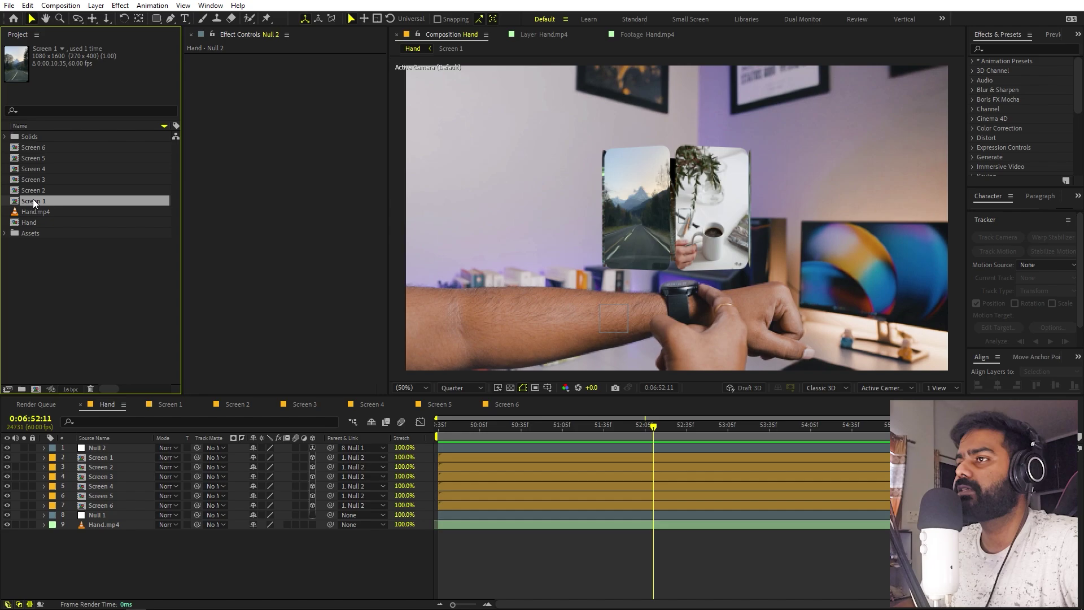
{"action": "key", "text": "ctrl+d"}
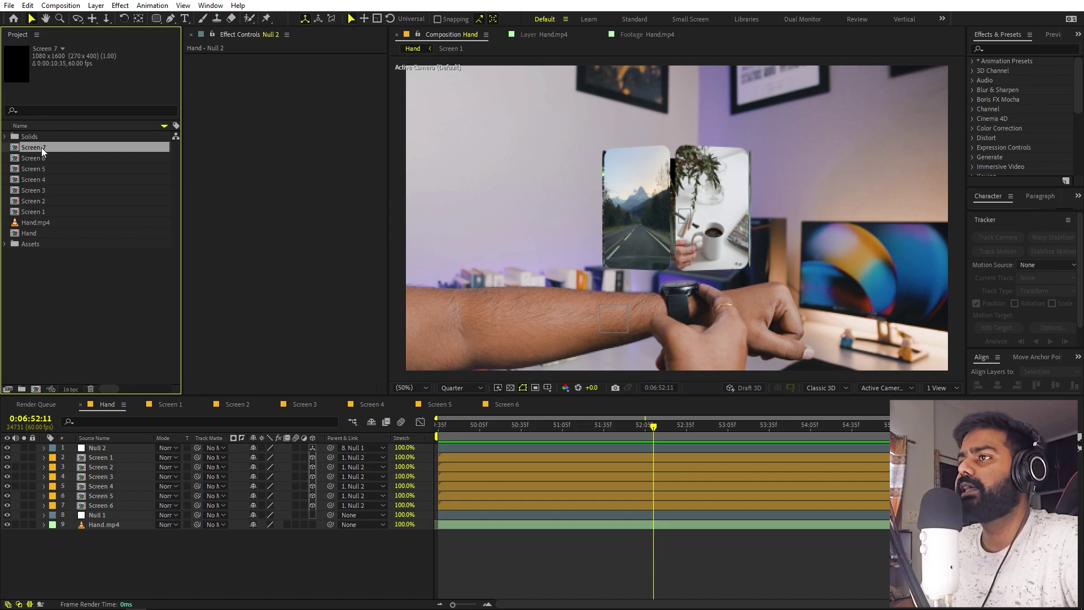
{"action": "key", "text": "Return"}
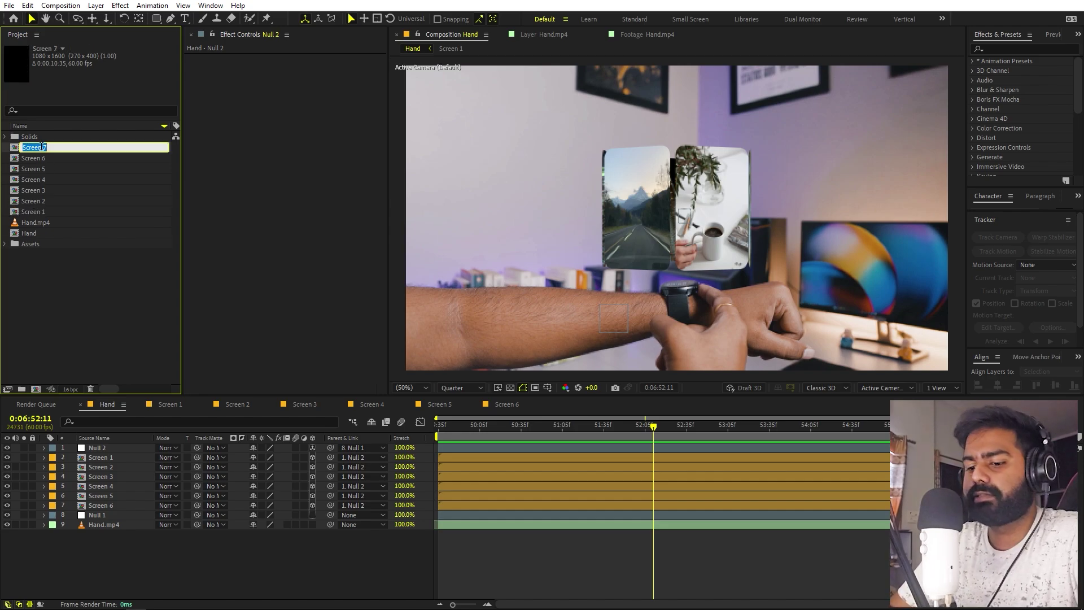
{"action": "type", "text": "G"}
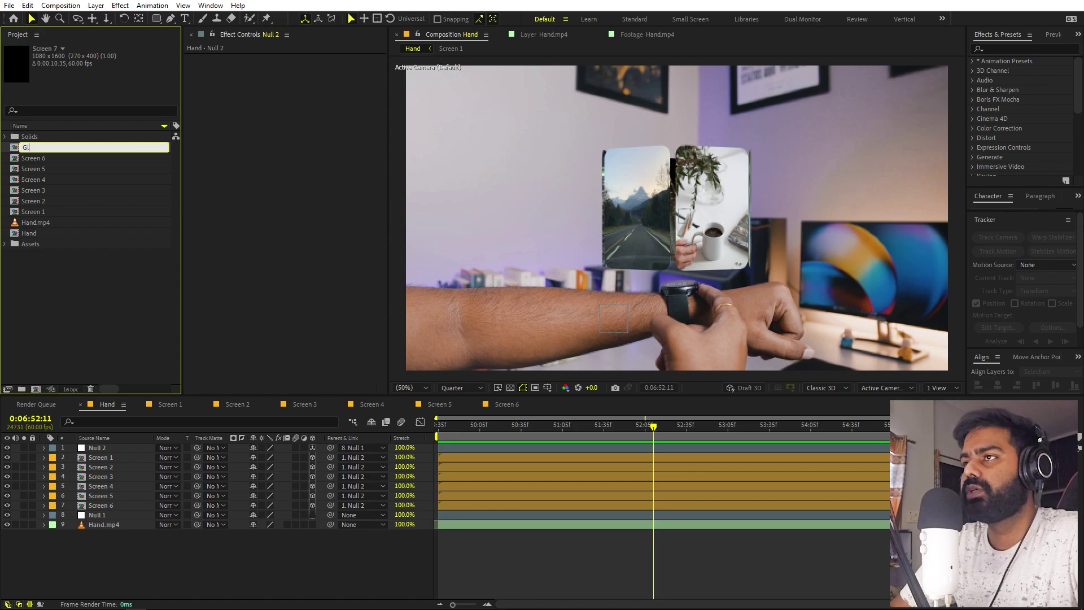
{"action": "type", "text": "Outer"}
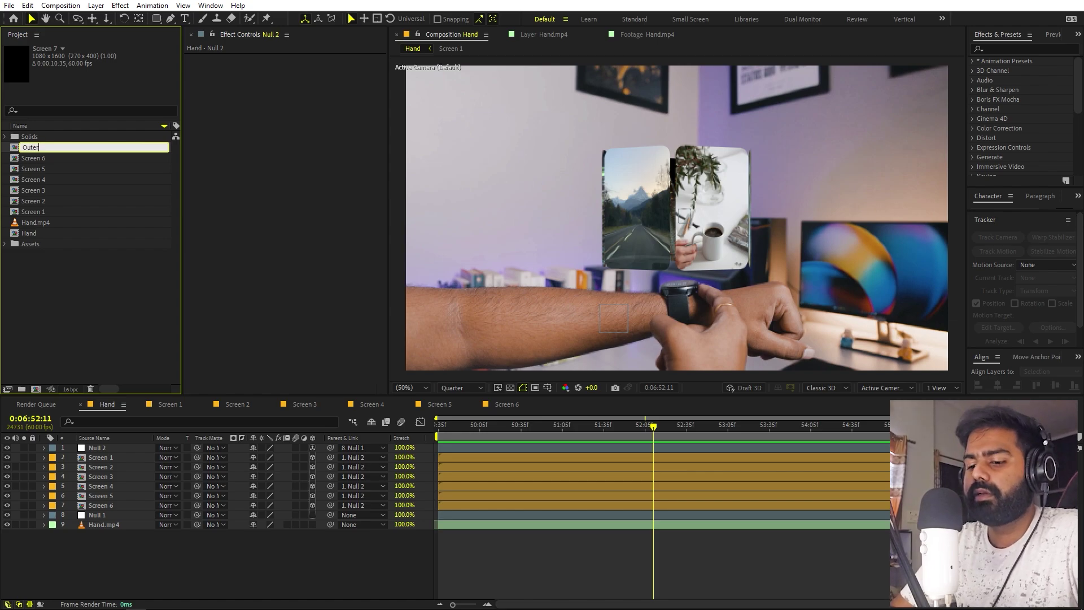
{"action": "type", "text": " Glow"}
{"action": "key", "text": "Return"}
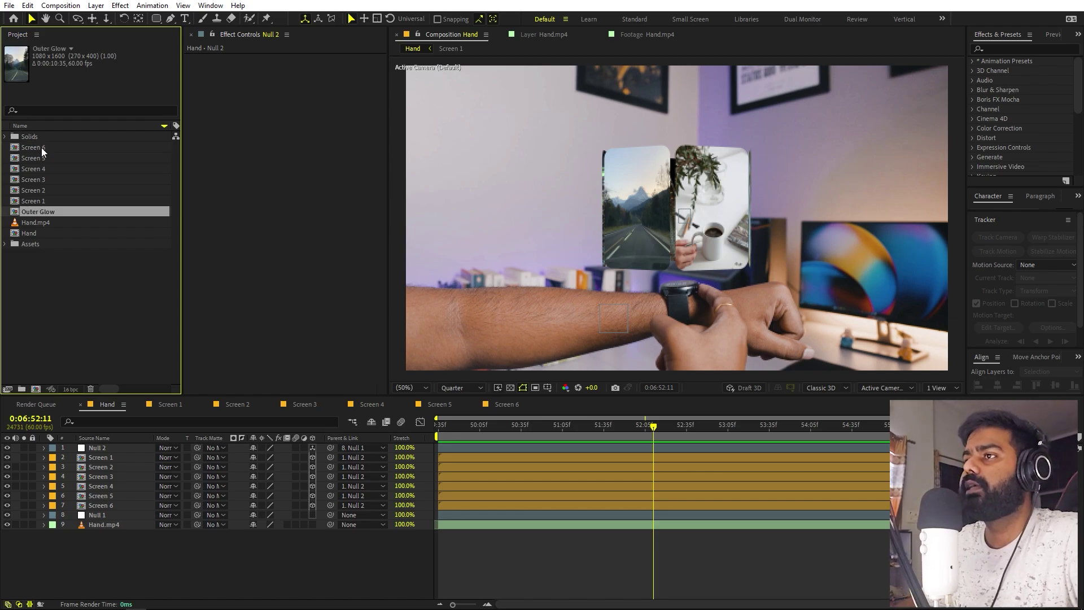
Open the Outer Glow composition, delete its 1.mp4 layer, and make Shape Layer 1 visible.
{"action": "double_click", "coordinate": [38, 211]}
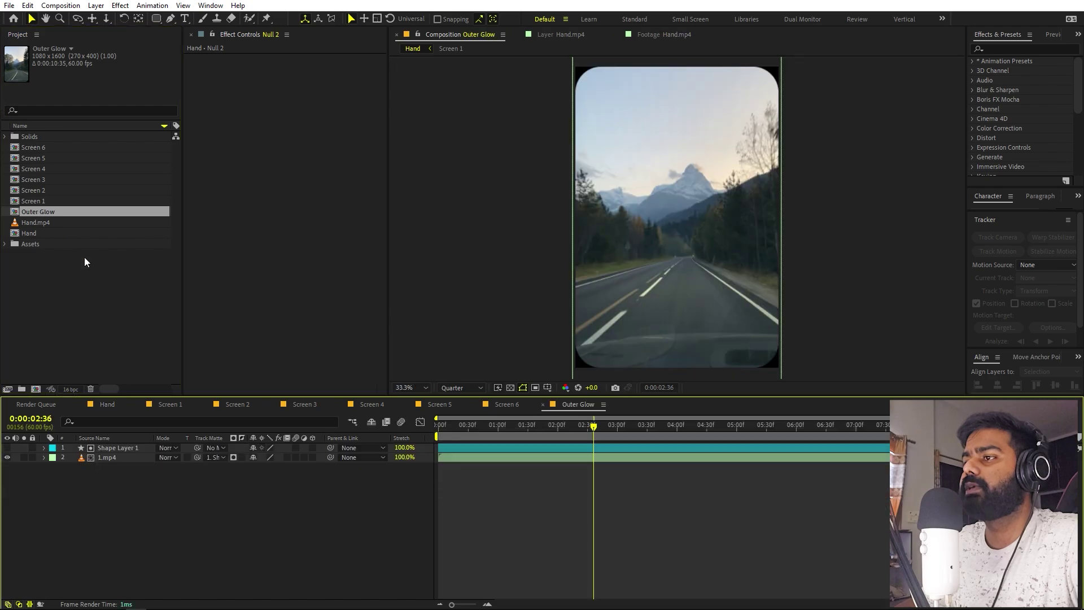
{"action": "left_click", "coordinate": [106, 457]}
{"action": "key", "text": "Delete"}
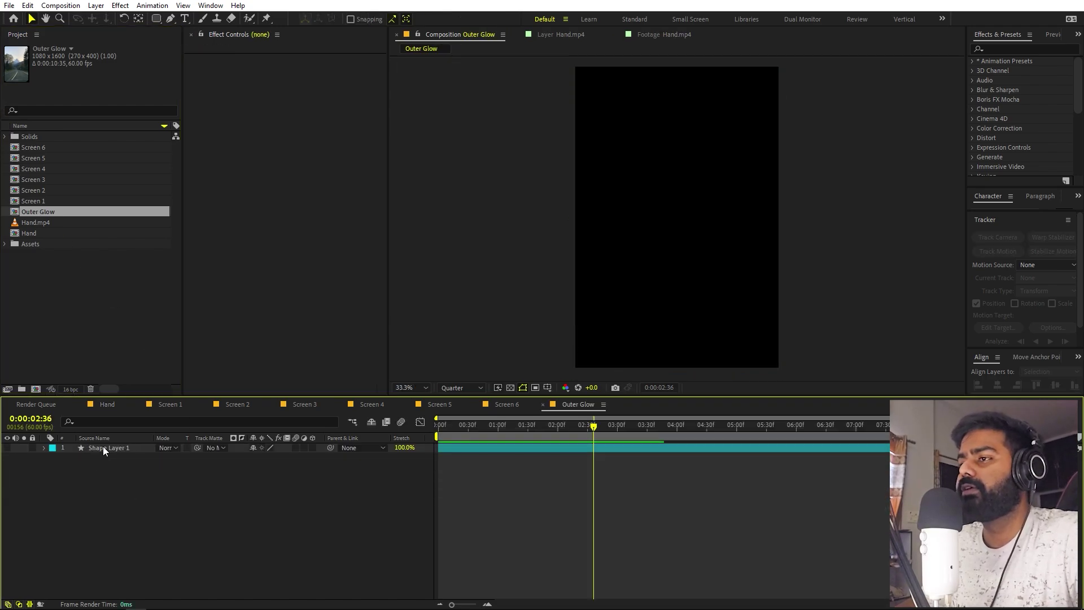
{"action": "left_click", "coordinate": [103, 446]}
{"action": "left_click", "coordinate": [7, 447]}
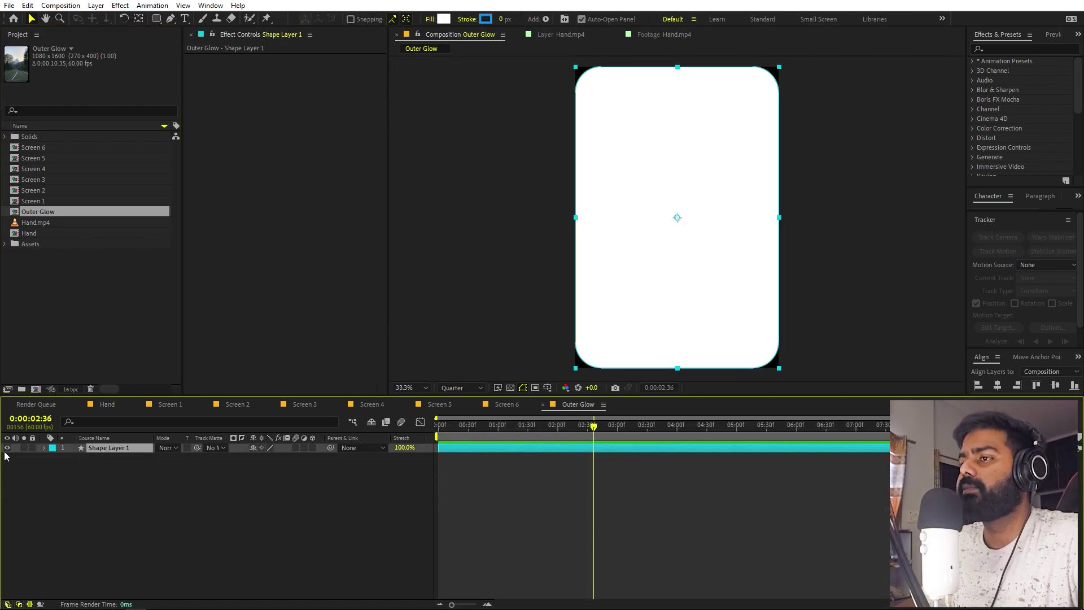
Remove the fill of Shape Layer 1 and give it a 20 px stroke in blue 0096FF.
{"action": "left_click", "coordinate": [431, 20]}
{"action": "left_click", "coordinate": [92, 139]}
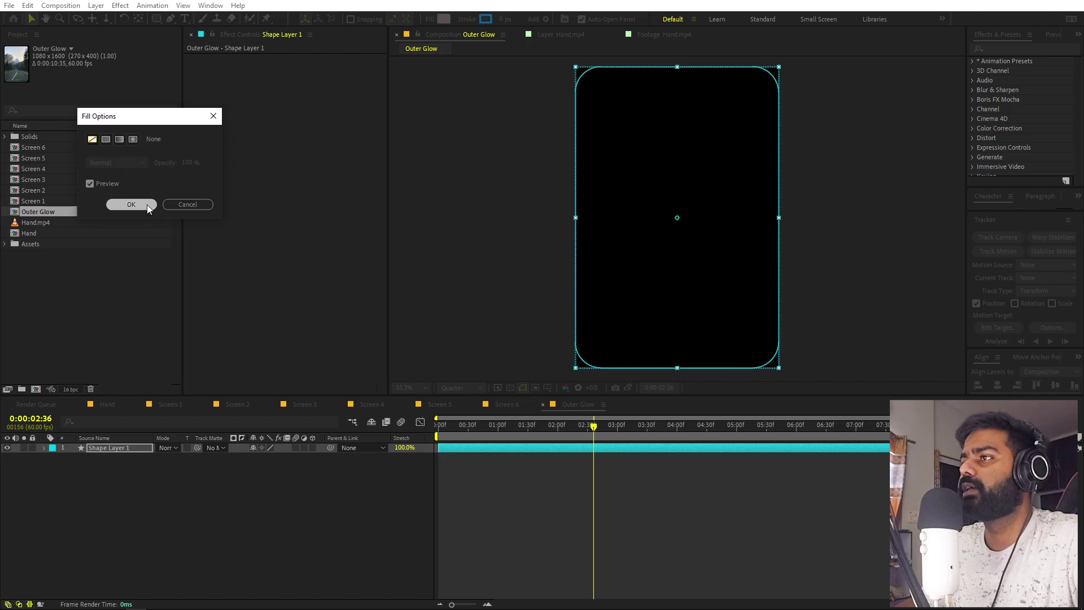
{"action": "left_click", "coordinate": [131, 204]}
{"action": "left_click_drag", "start_coordinate": [502, 19], "coordinate": [516, 16]}
{"action": "left_click", "coordinate": [154, 469]}
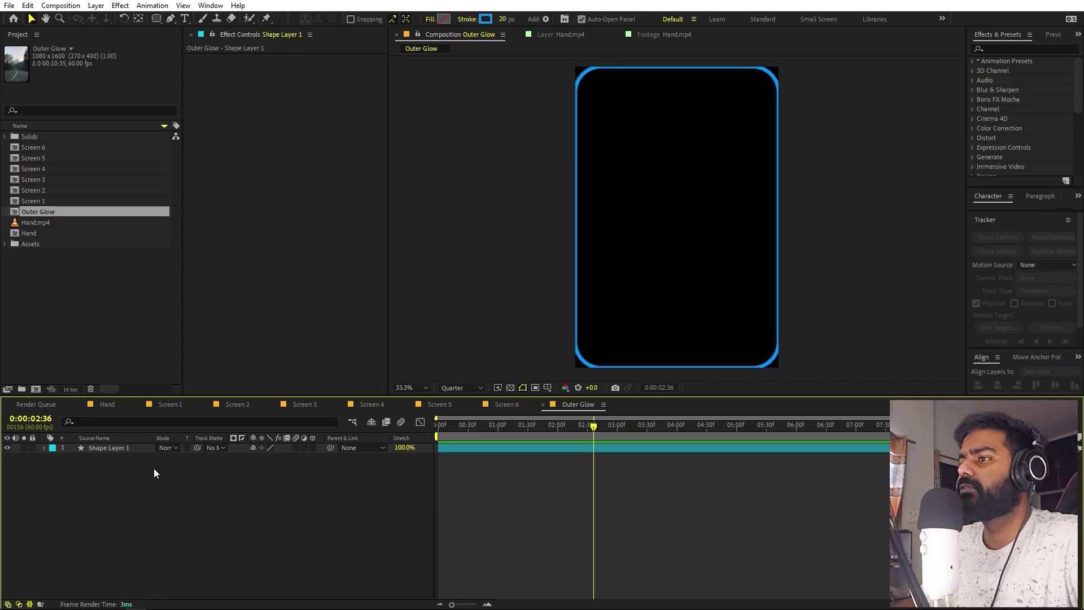
{"action": "left_click", "coordinate": [141, 449]}
{"action": "left_click", "coordinate": [486, 20]}
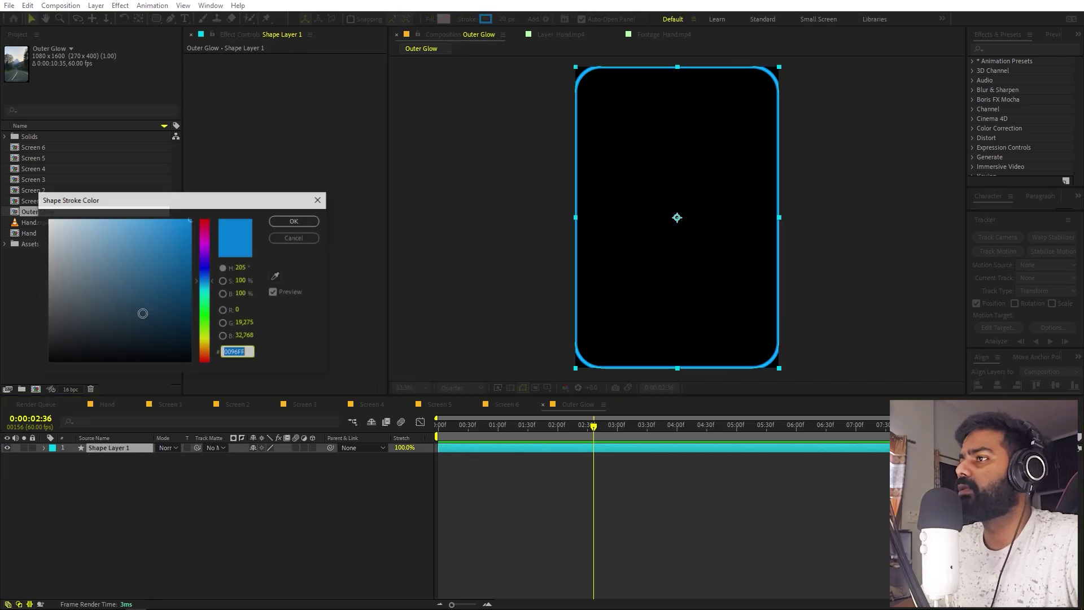
{"action": "left_click", "coordinate": [294, 223]}
{"action": "left_click", "coordinate": [135, 521]}
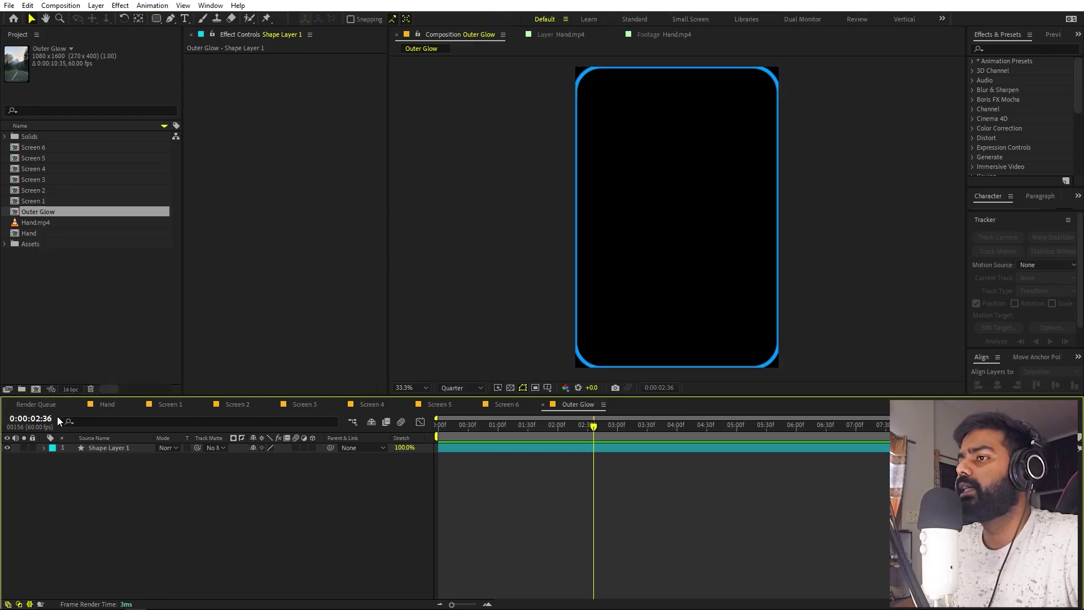
Add the Outer Glow composition to Hand just below Null 2, label it red, and make it a 3D layer.
{"action": "left_click", "coordinate": [109, 405]}
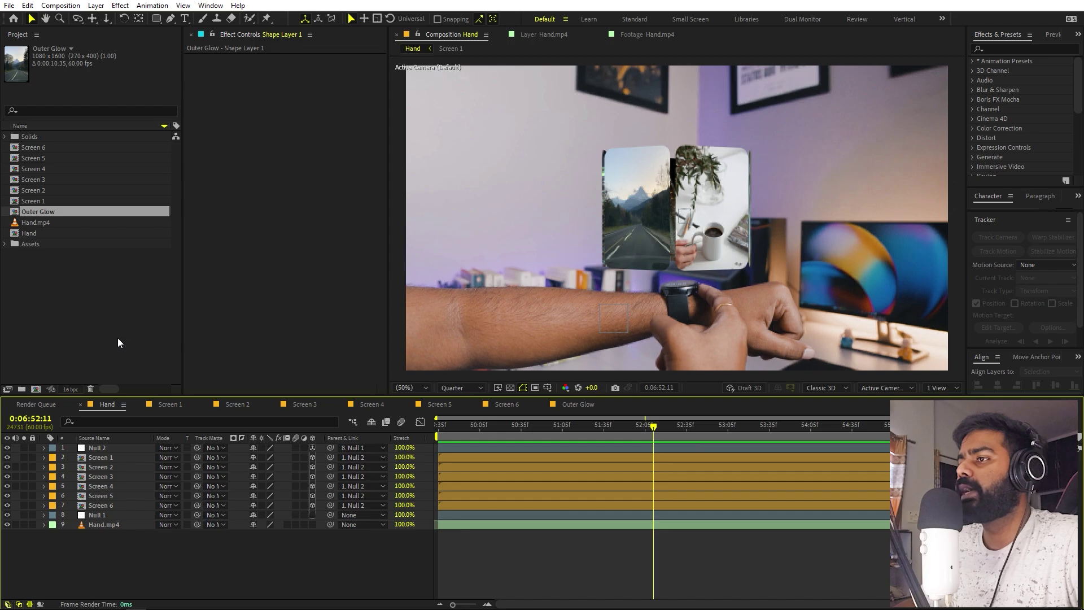
{"action": "left_click", "coordinate": [93, 310]}
{"action": "left_click", "coordinate": [45, 210]}
{"action": "left_click_drag", "start_coordinate": [45, 212], "coordinate": [57, 460]}
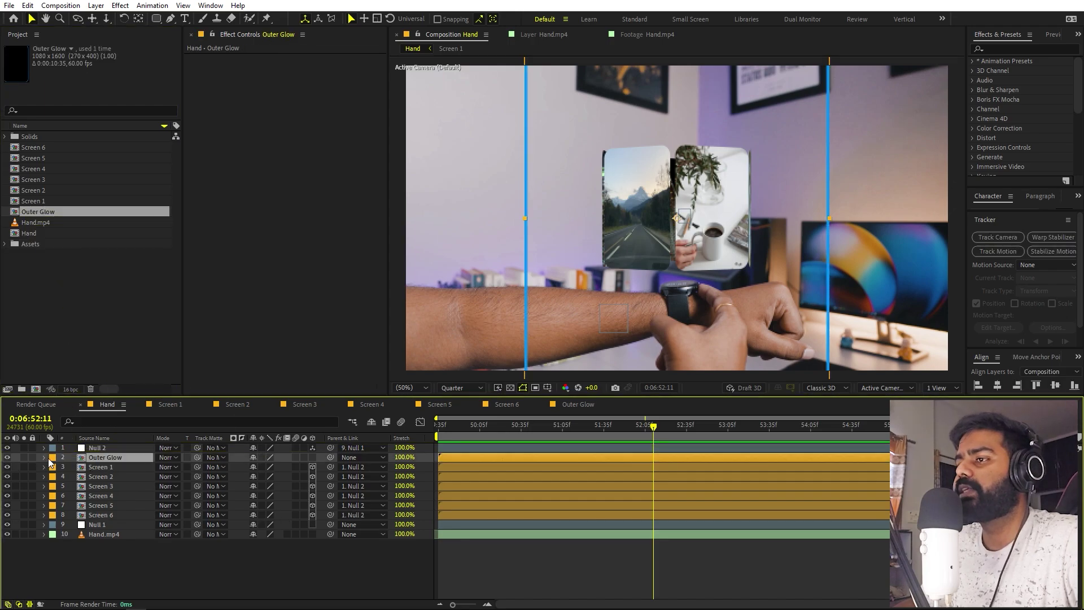
{"action": "left_click", "coordinate": [48, 458]}
{"action": "left_click", "coordinate": [83, 252]}
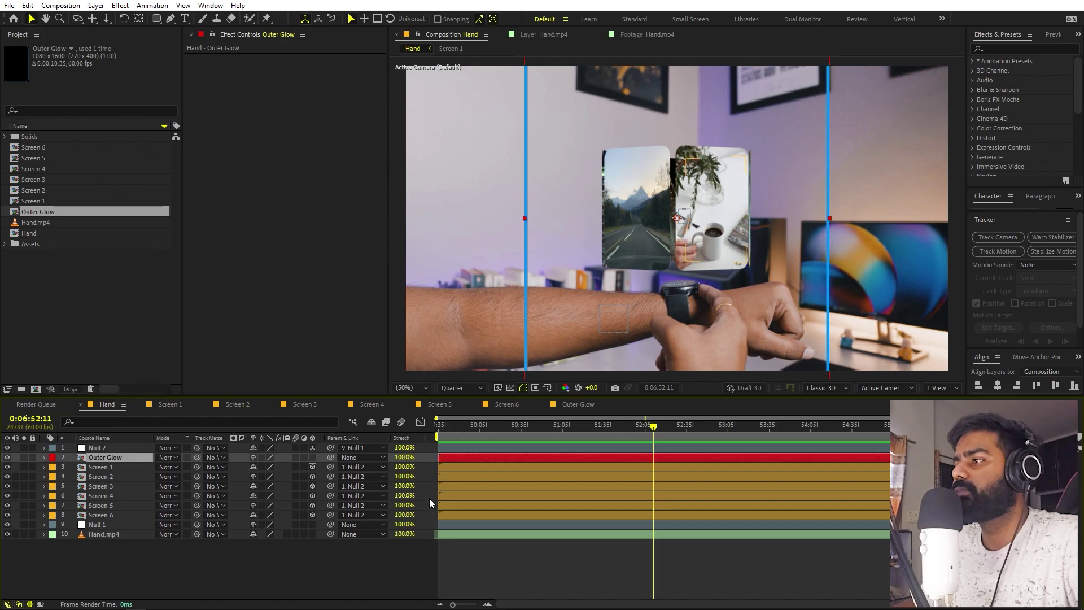
{"action": "left_click", "coordinate": [313, 457]}
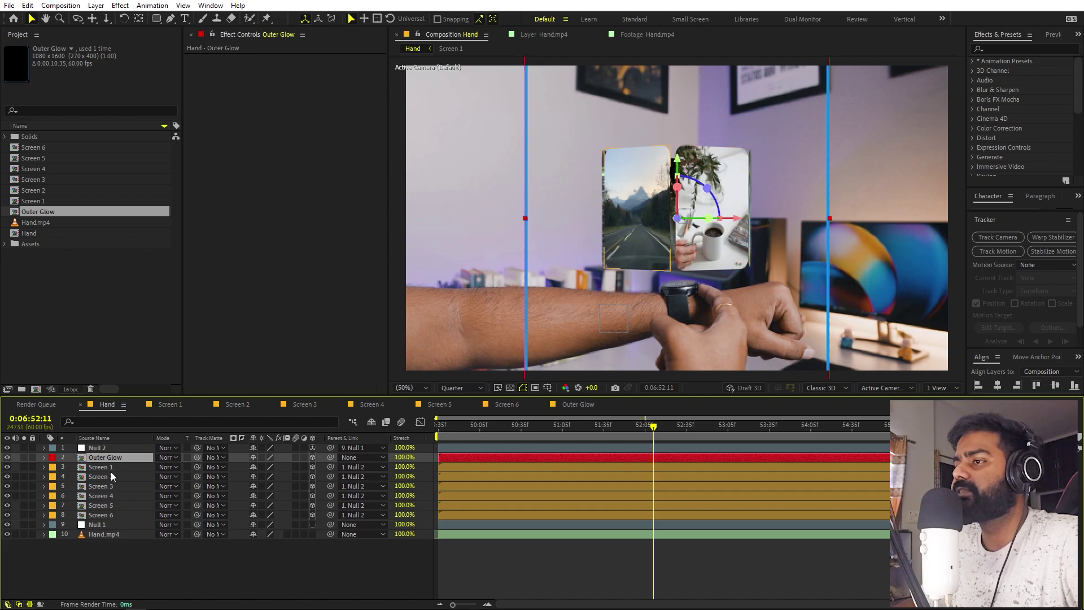
Duplicate the Outer Glow layer until there are six copies, one for each screen.
{"action": "key", "text": "ctrl+d"}
{"action": "key", "text": "ctrl+d"}
{"action": "key", "text": "ctrl+d"}
{"action": "key", "text": "ctrl+d"}
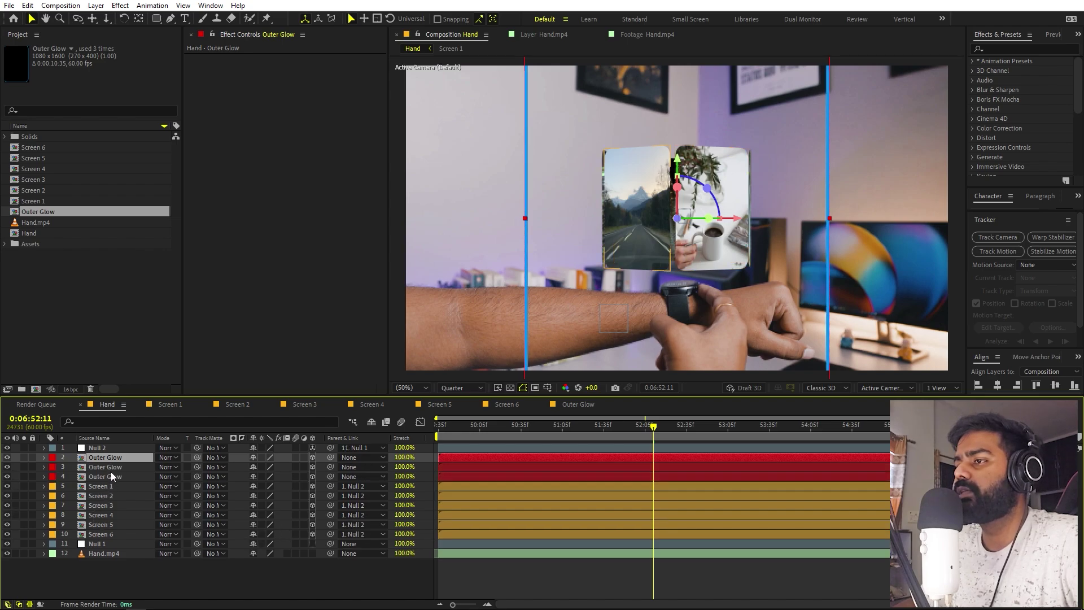
{"action": "key", "text": "ctrl+d"}
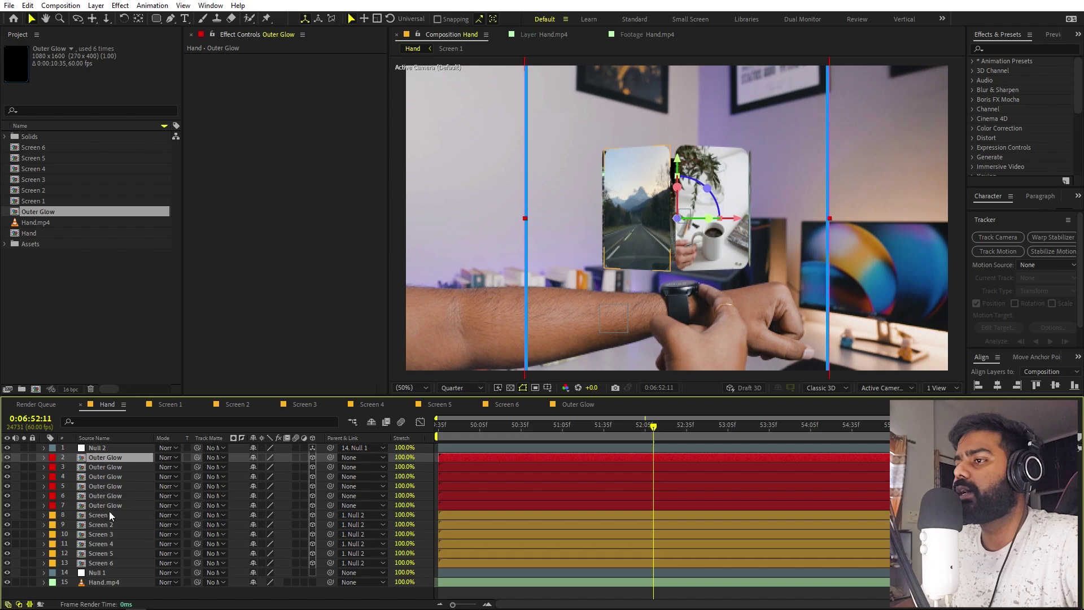
Parent each of the six Outer Glow layers to its own screen, from Screen 1 at the lowest copy to Screen 6 at the topmost.
{"action": "left_click", "coordinate": [110, 504]}
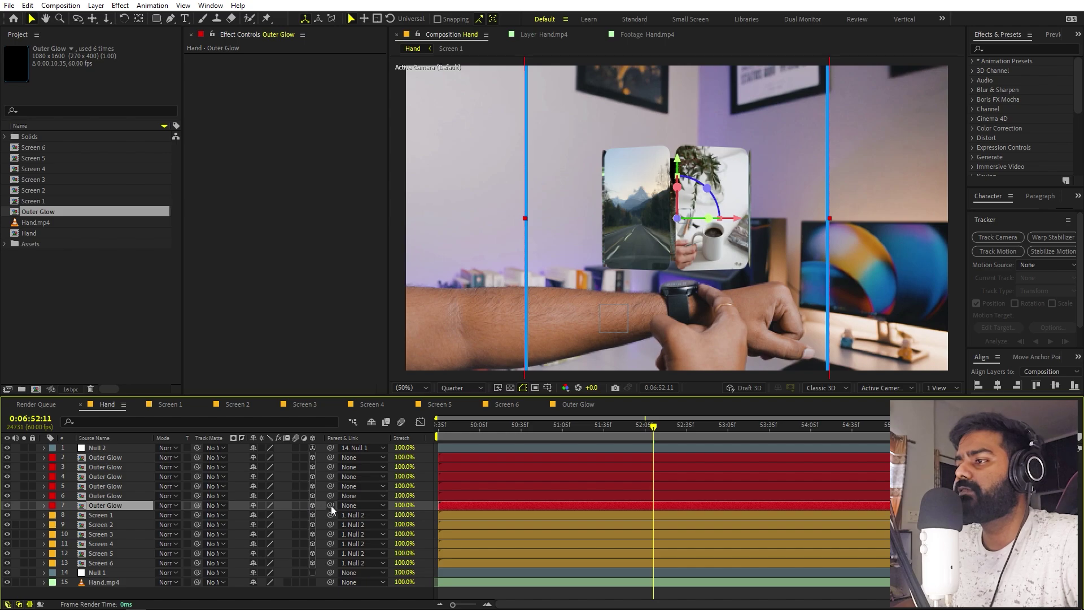
{"action": "left_click_drag", "start_coordinate": [331, 505], "coordinate": [96, 515]}
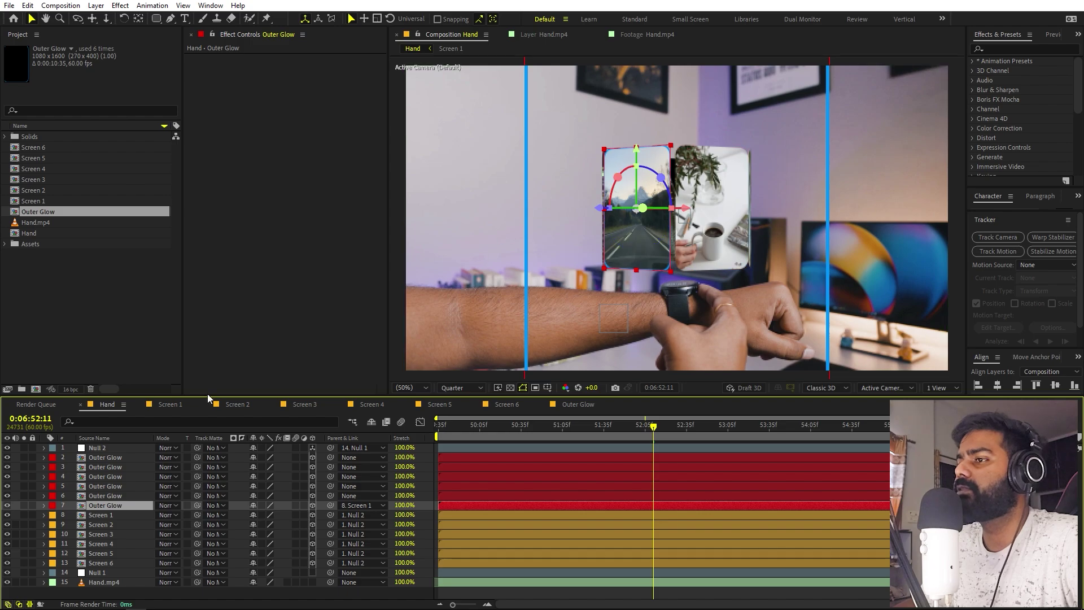
{"action": "left_click", "coordinate": [113, 496]}
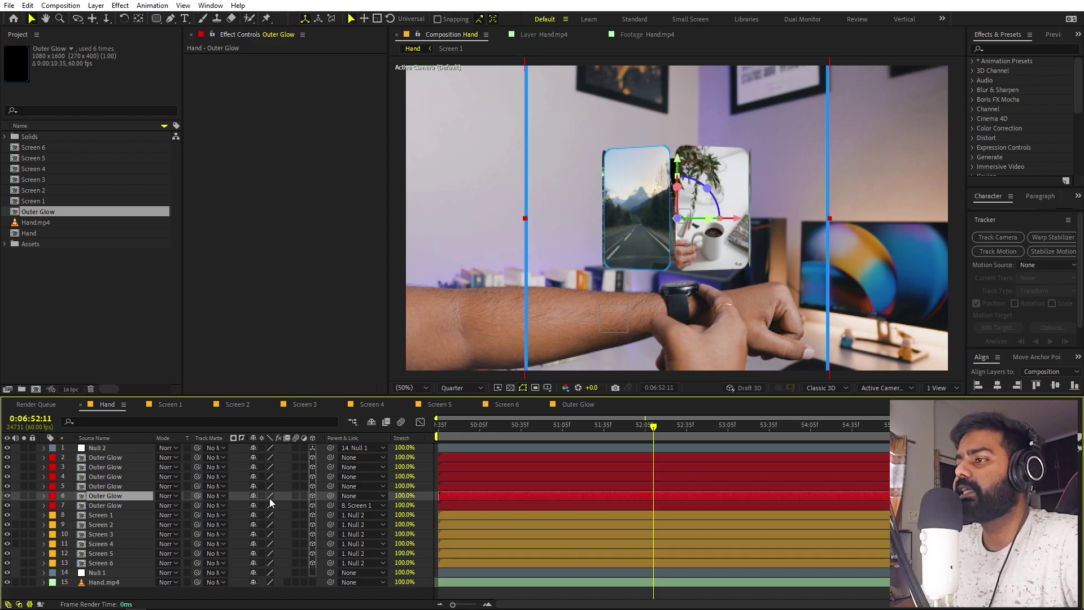
{"action": "left_click_drag", "start_coordinate": [330, 495], "coordinate": [98, 523]}
{"action": "left_click", "coordinate": [103, 486]}
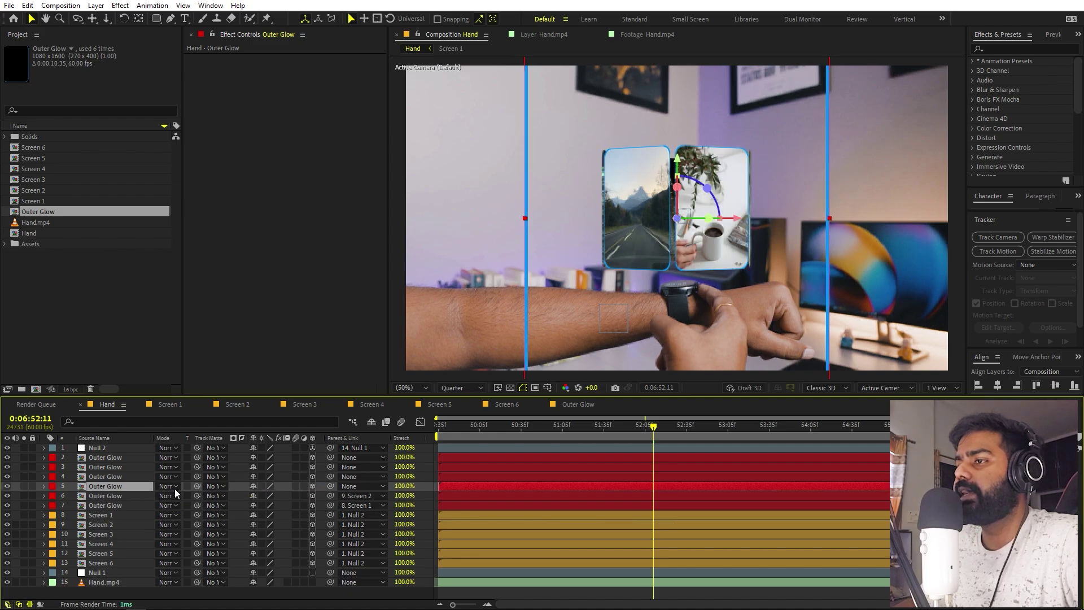
{"action": "left_click_drag", "start_coordinate": [330, 485], "coordinate": [103, 534]}
{"action": "left_click", "coordinate": [107, 476]}
{"action": "left_click_drag", "start_coordinate": [330, 476], "coordinate": [103, 544]}
{"action": "left_click", "coordinate": [182, 460]}
{"action": "left_click_drag", "start_coordinate": [331, 467], "coordinate": [104, 563]}
Set the blending mode of all six Outer Glow layers to Add.
{"action": "left_click", "coordinate": [104, 505], "text": "shift"}
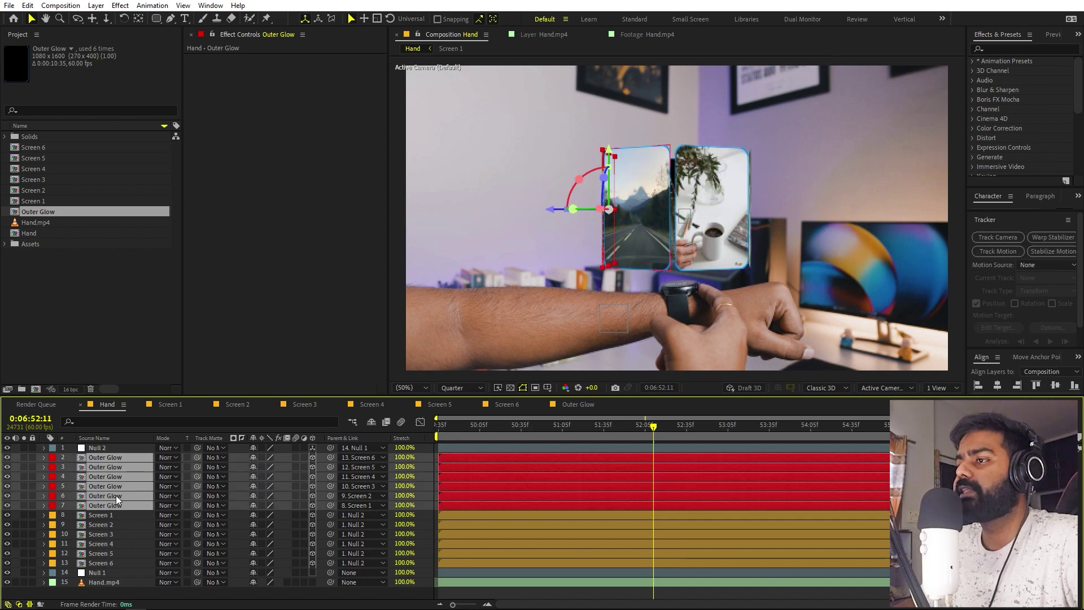
{"action": "left_click", "coordinate": [173, 456]}
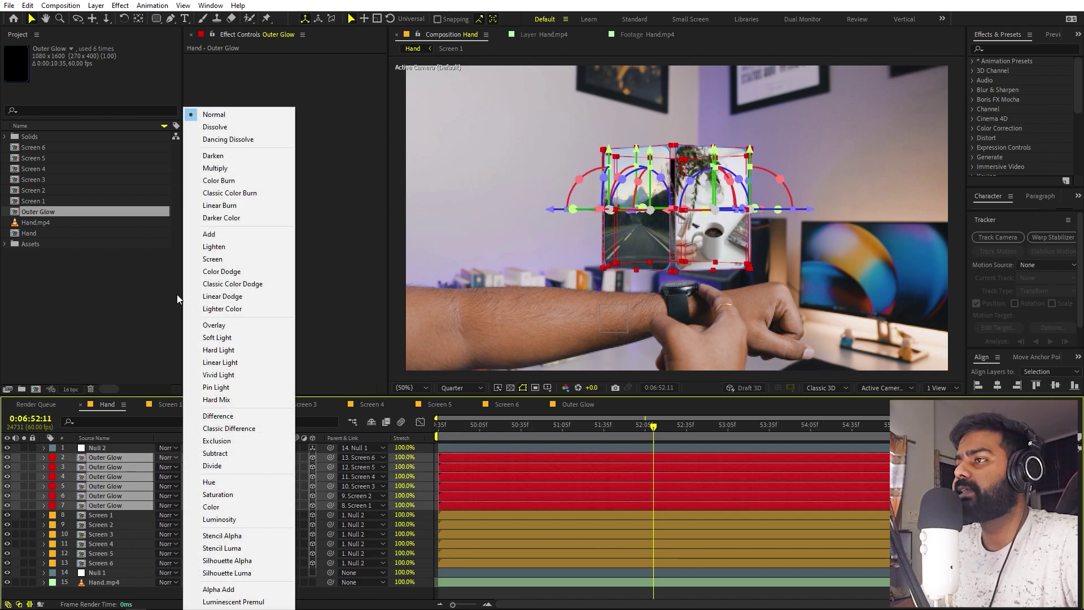
{"action": "left_click", "coordinate": [213, 233]}
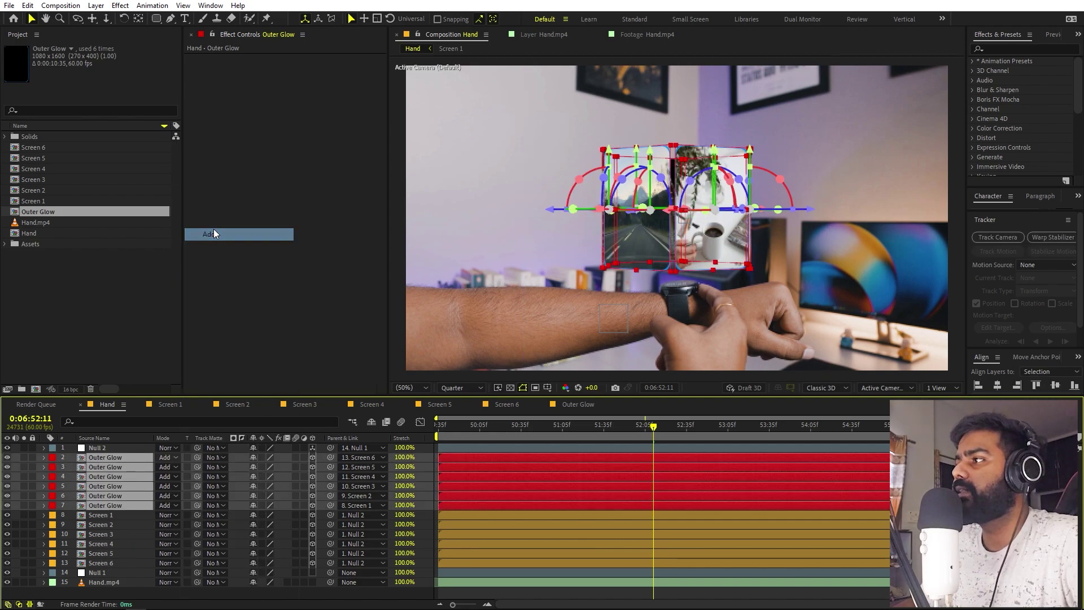
{"action": "left_click", "coordinate": [520, 591]}
Try applying the Stylize Glow effect to the Outer Glow layer parented to Screen 6.
{"action": "left_click", "coordinate": [98, 457]}
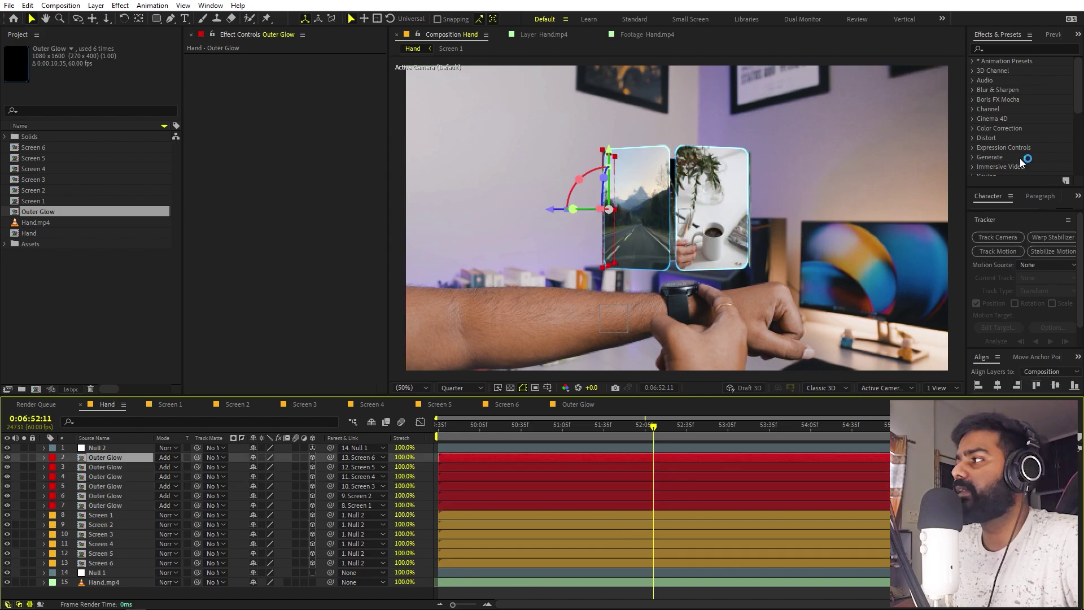
{"action": "left_click", "coordinate": [1008, 49]}
{"action": "type", "text": "glow"}
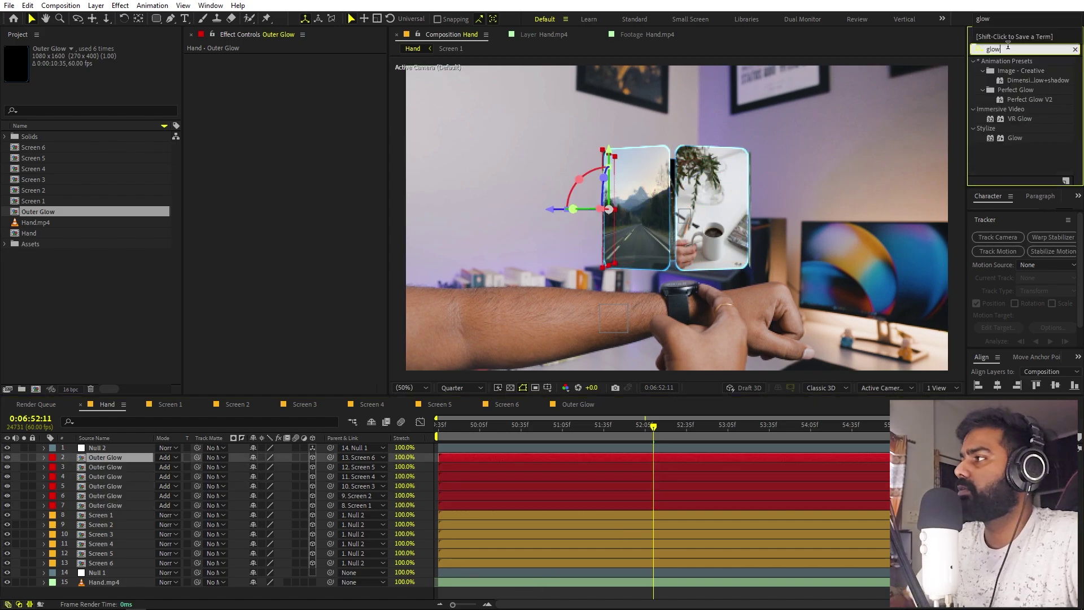
{"action": "left_click_drag", "start_coordinate": [1020, 138], "coordinate": [109, 456]}
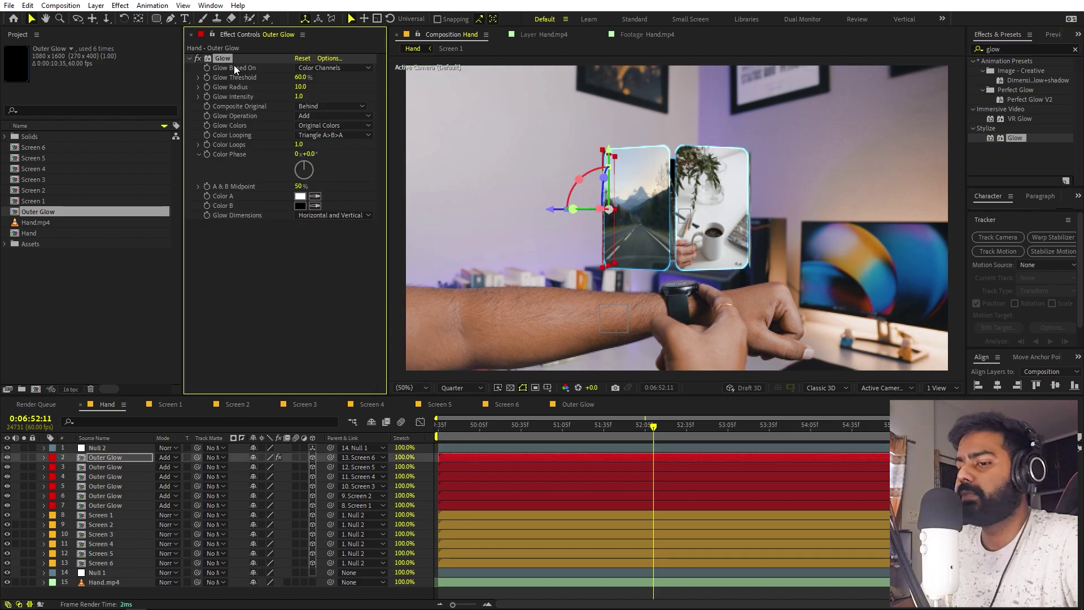
{"action": "key", "text": "ctrl+z"}
Apply the Glow effect to the Outer Glow layer parented to Screen 2 and set its glow radius to 52.
{"action": "left_click", "coordinate": [707, 201]}
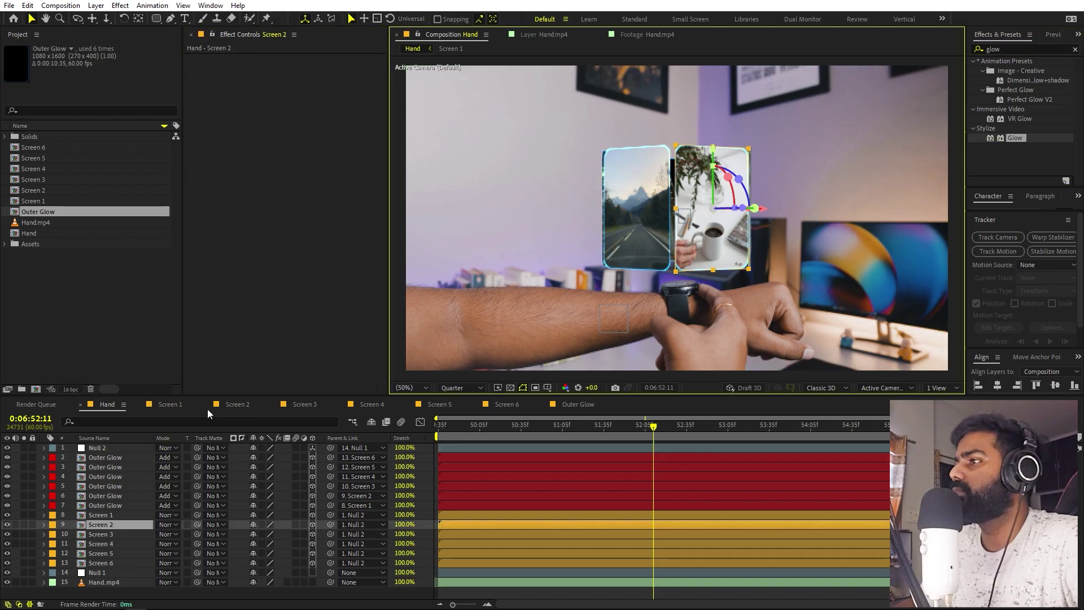
{"action": "left_click", "coordinate": [121, 467]}
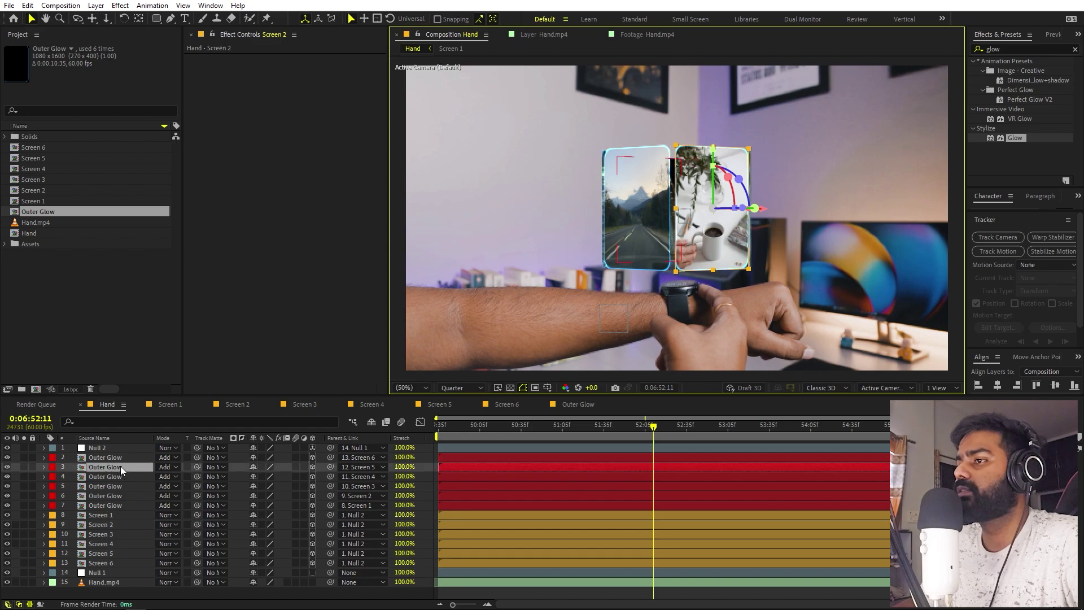
{"action": "left_click", "coordinate": [120, 496]}
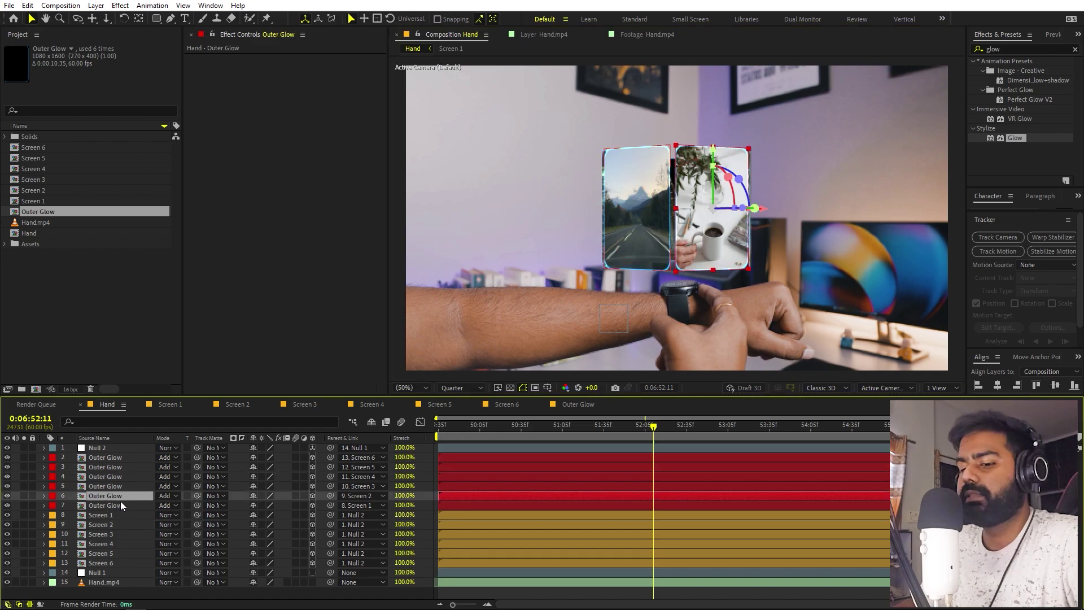
{"action": "key", "text": "ctrl+alt+shift+e"}
{"action": "scroll", "coordinate": [733, 133], "scroll_direction": "up", "scroll_amount": 4}
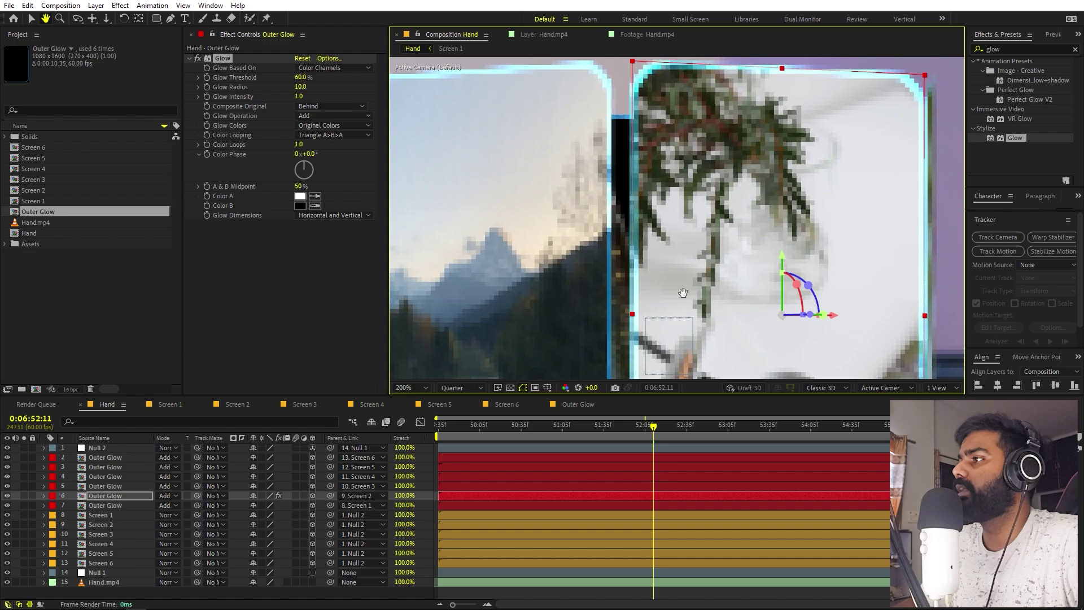
{"action": "left_click_drag", "start_coordinate": [683, 292], "coordinate": [644, 335]}
{"action": "left_click_drag", "start_coordinate": [301, 87], "coordinate": [348, 94]}
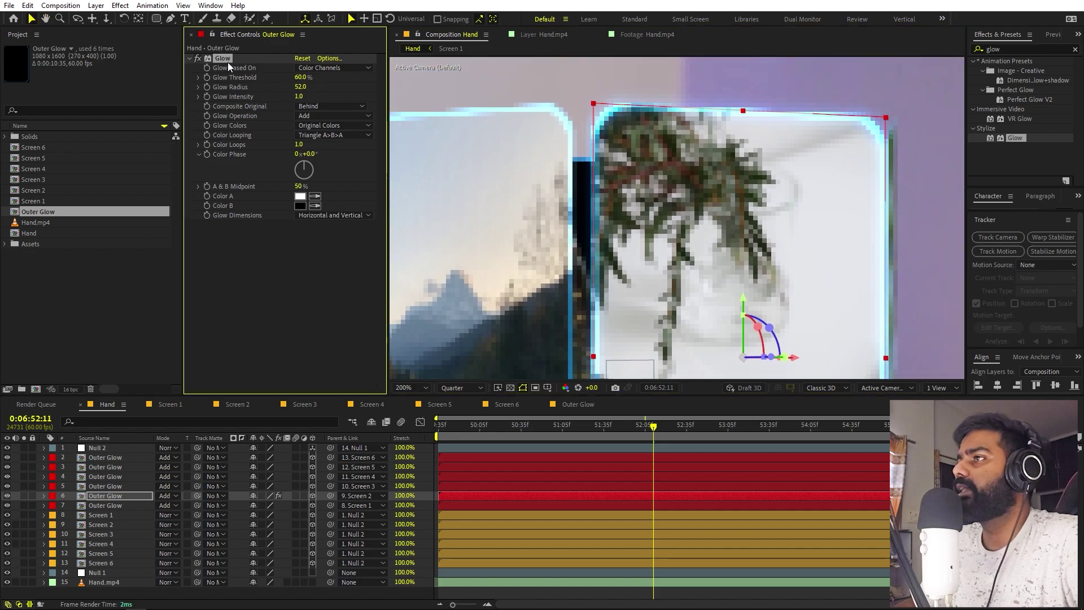
Duplicate the Glow effect on that layer and set the copy's radius to 176 and its intensity to 0.9.
{"action": "key", "text": "ctrl+d"}
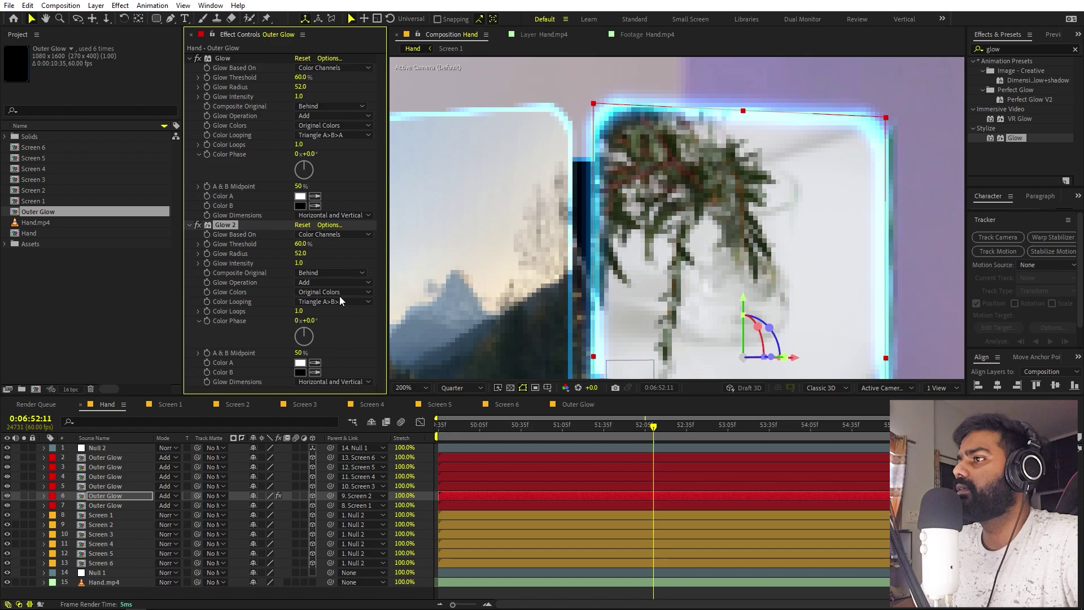
{"action": "left_click_drag", "start_coordinate": [301, 254], "coordinate": [366, 256]}
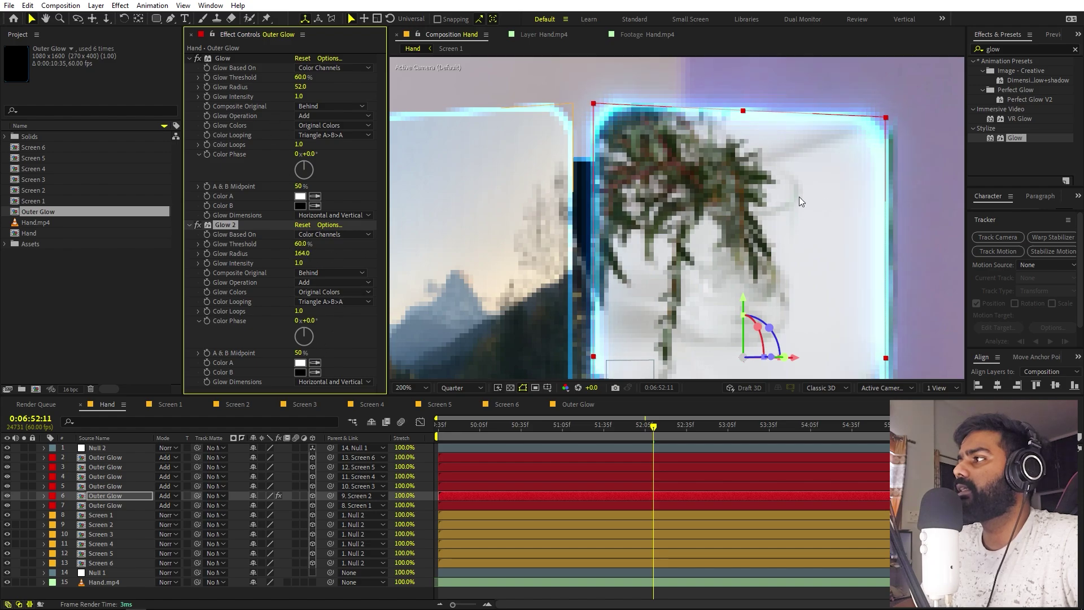
{"action": "key", "text": "comma"}
{"action": "key", "text": "comma"}
{"action": "key", "text": "comma"}
{"action": "key", "text": "comma"}
{"action": "left_click_drag", "start_coordinate": [300, 265], "coordinate": [266, 276]}
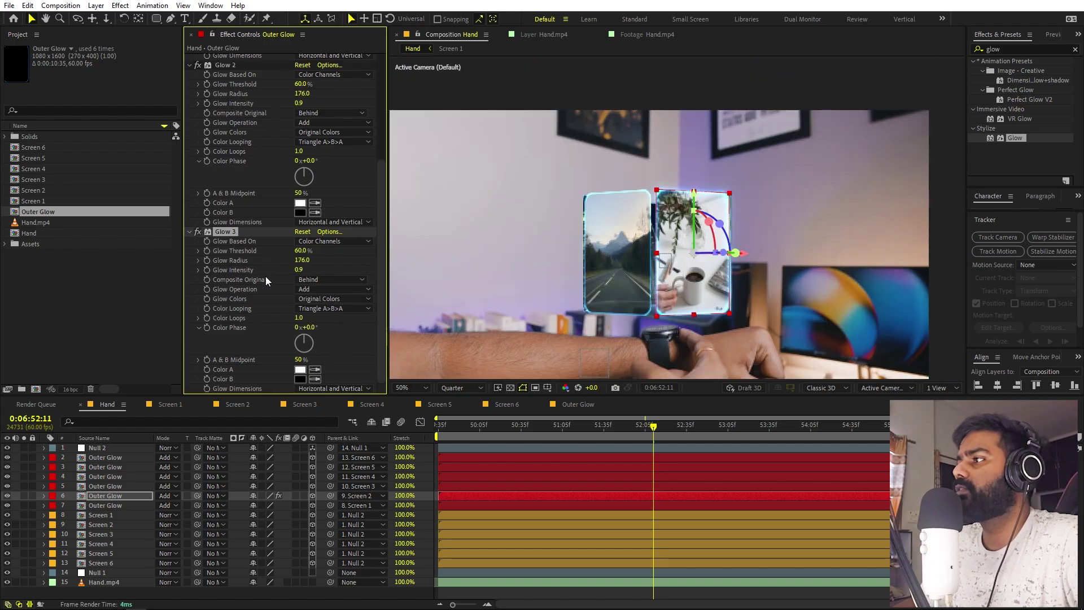
Duplicate the second Glow effect and set the third one's radius to 355 and intensity to 0.4.
{"action": "key", "text": "ctrl+d"}
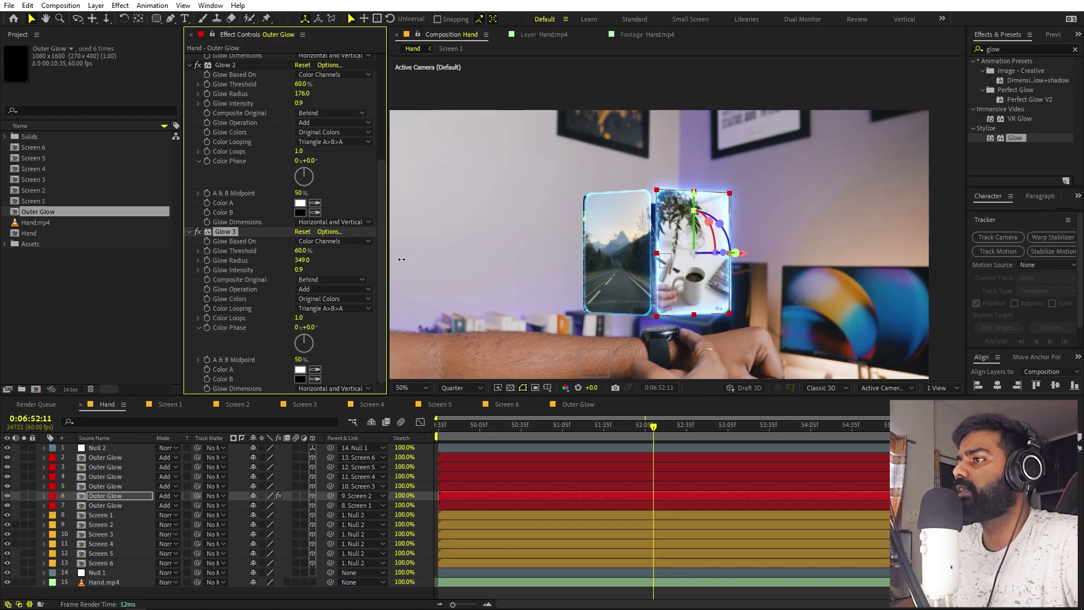
{"action": "left_click_drag", "start_coordinate": [401, 259], "coordinate": [406, 259]}
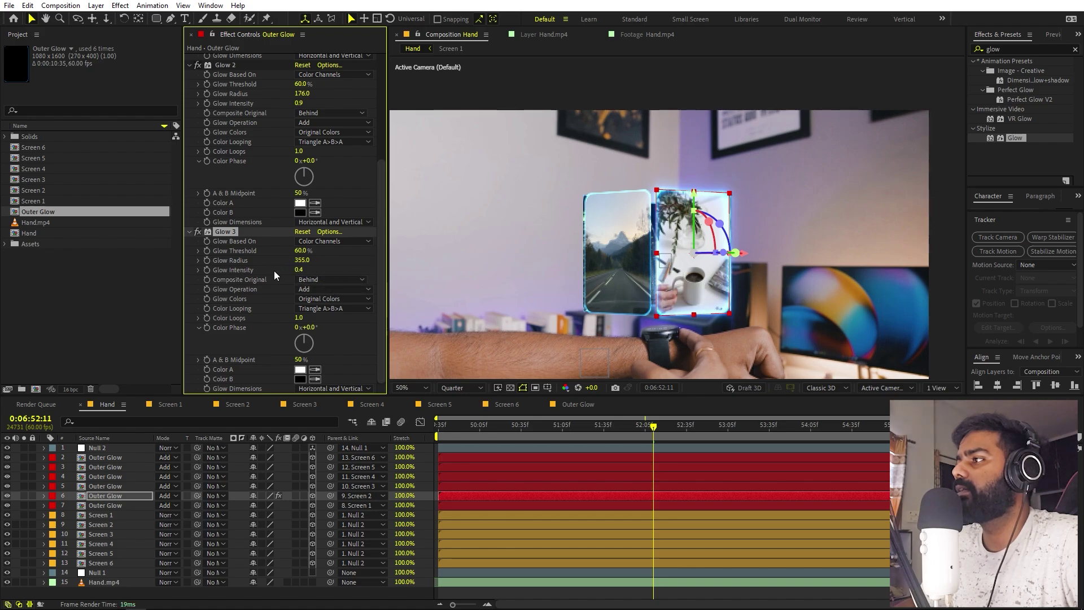
{"action": "left_click", "coordinate": [842, 316]}
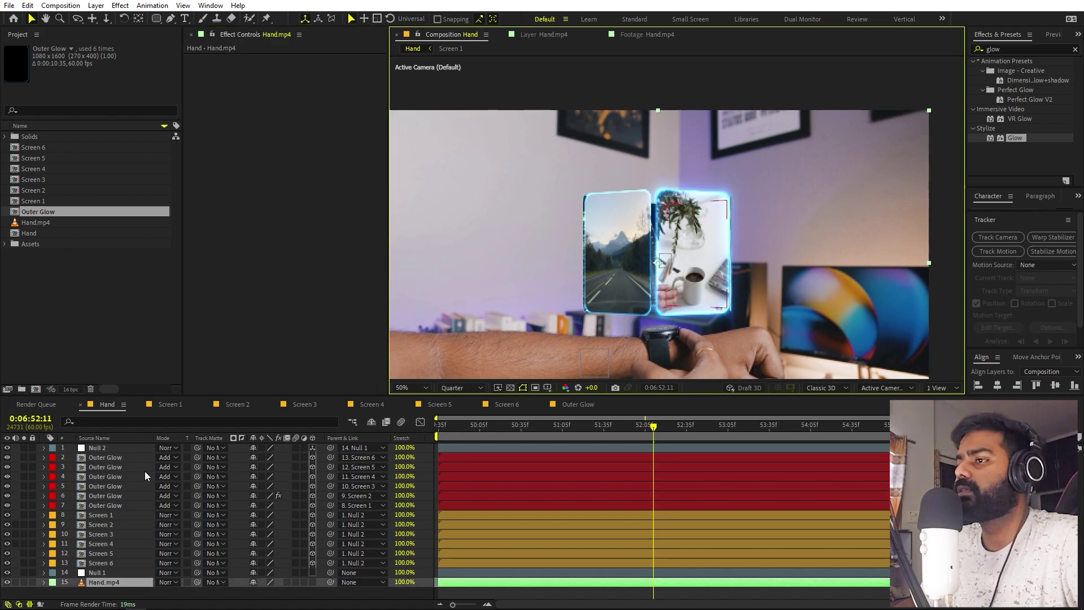
Copy all three Glow effects from the Screen 2 outline to the Outer Glow layer parented to Screen 1.
{"action": "left_click", "coordinate": [120, 459]}
{"action": "left_click", "coordinate": [117, 503]}
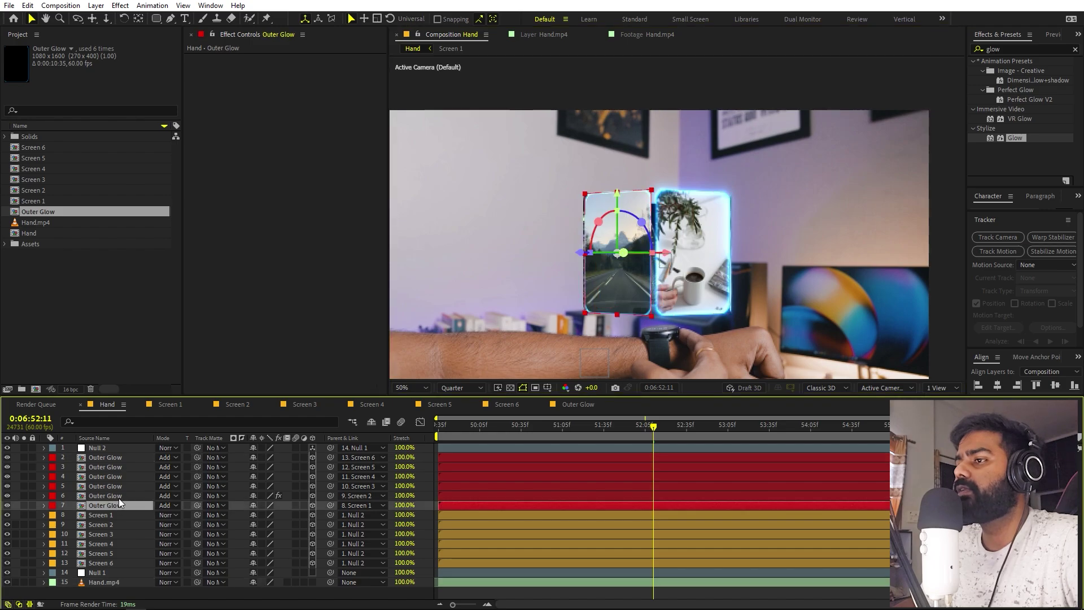
{"action": "left_click", "coordinate": [119, 497]}
{"action": "left_click", "coordinate": [195, 58]}
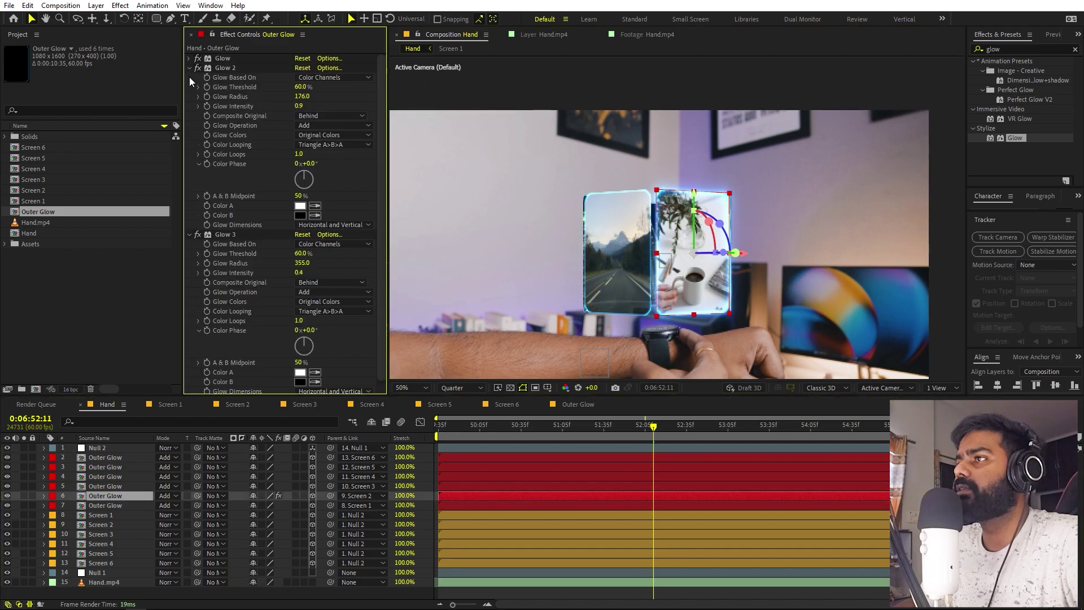
{"action": "left_click", "coordinate": [189, 68]}
{"action": "left_click", "coordinate": [188, 78]}
{"action": "left_click", "coordinate": [228, 59]}
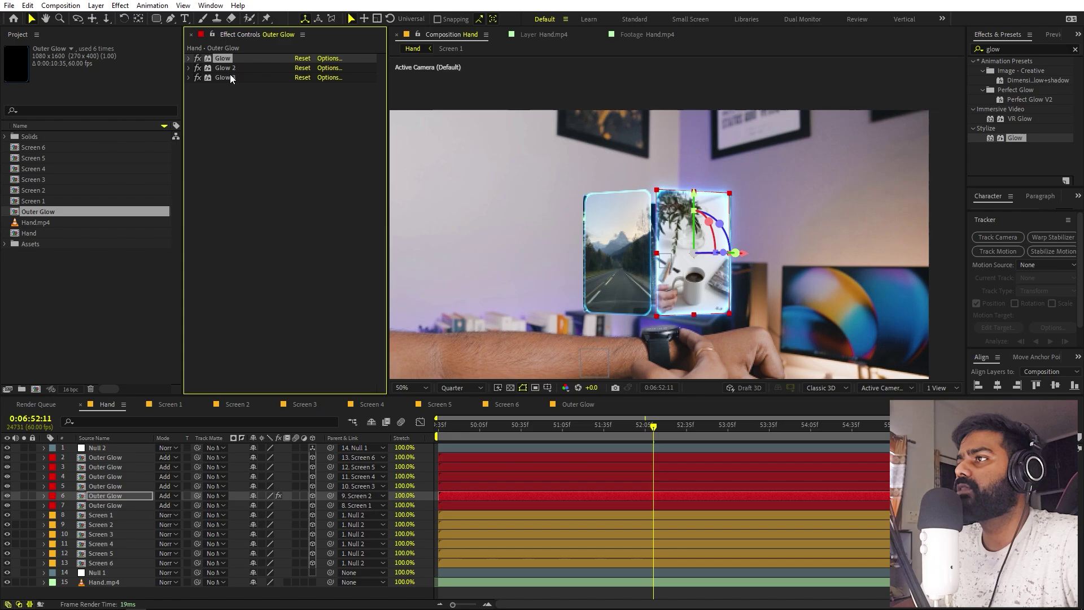
{"action": "left_click", "coordinate": [231, 74], "text": "shift"}
{"action": "left_click", "coordinate": [116, 505]}
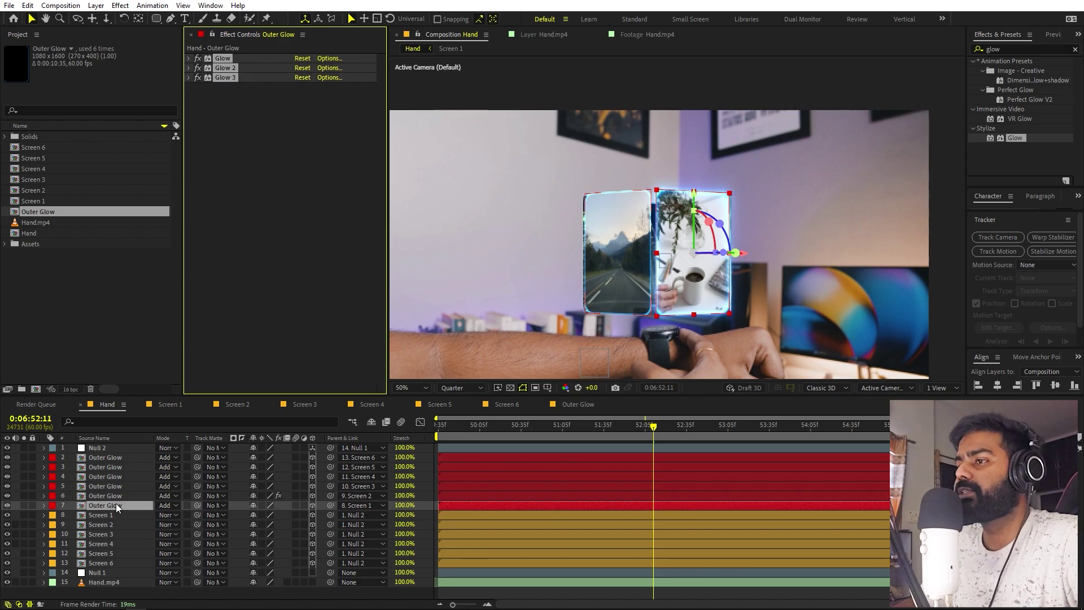
{"action": "key", "text": "ctrl+v"}
Paste the three Glow effects onto the four remaining Outer Glow layers, parented to Screens 3 to 6.
{"action": "left_click", "coordinate": [116, 486]}
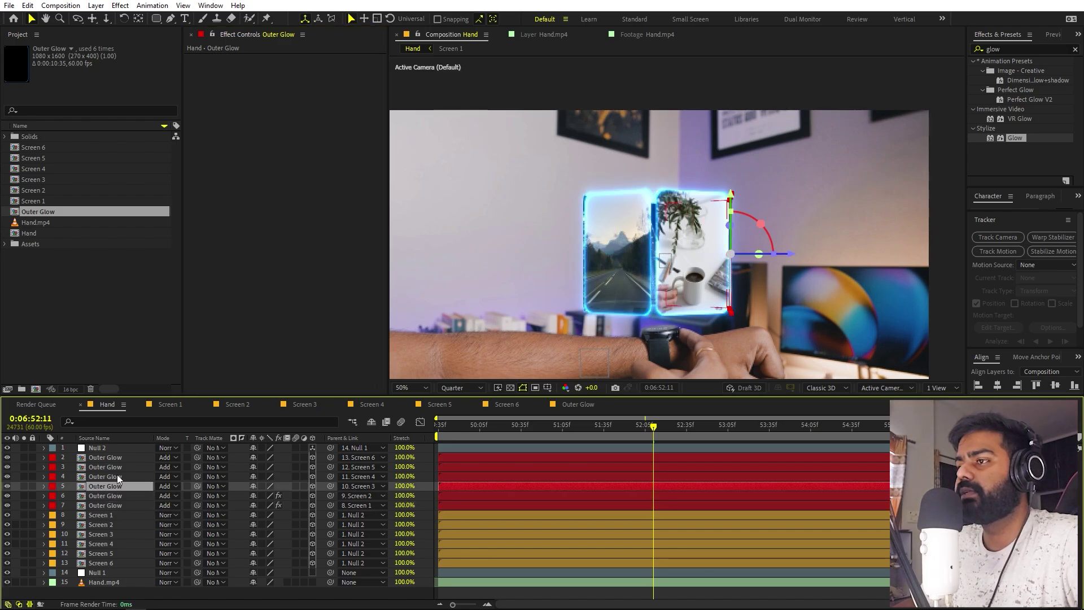
{"action": "left_click", "coordinate": [118, 457], "text": "shift"}
{"action": "key", "text": "ctrl+v"}
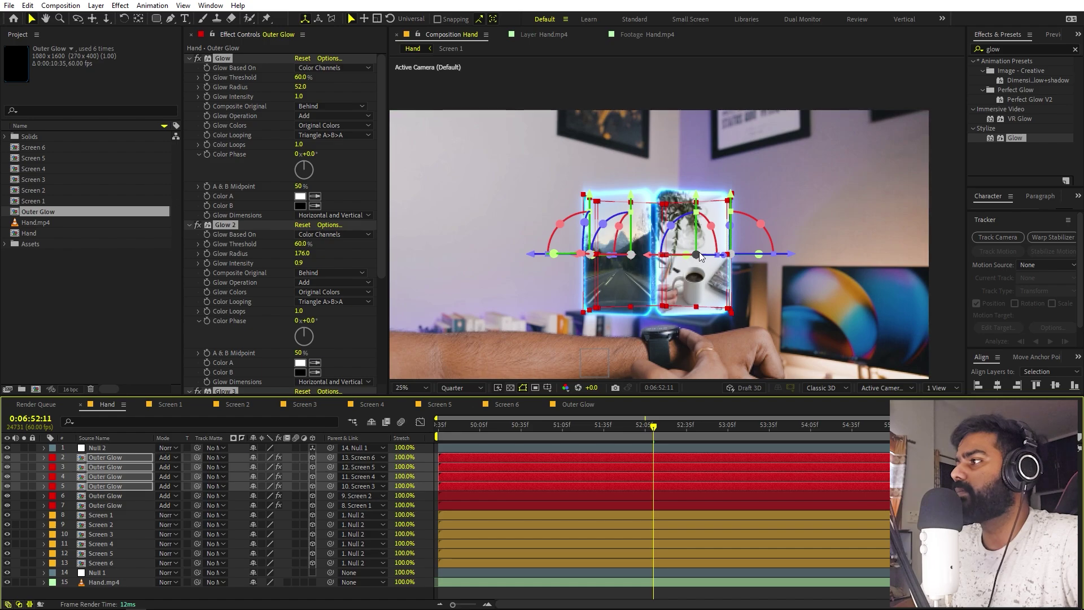
{"action": "scroll", "coordinate": [849, 310], "scroll_direction": "down", "scroll_amount": 2}
{"action": "left_click", "coordinate": [805, 273]}
Play back the glowing screen ring, then inspect the screens and the watch up close at 0:06:52:20.
{"action": "left_click", "coordinate": [615, 428]}
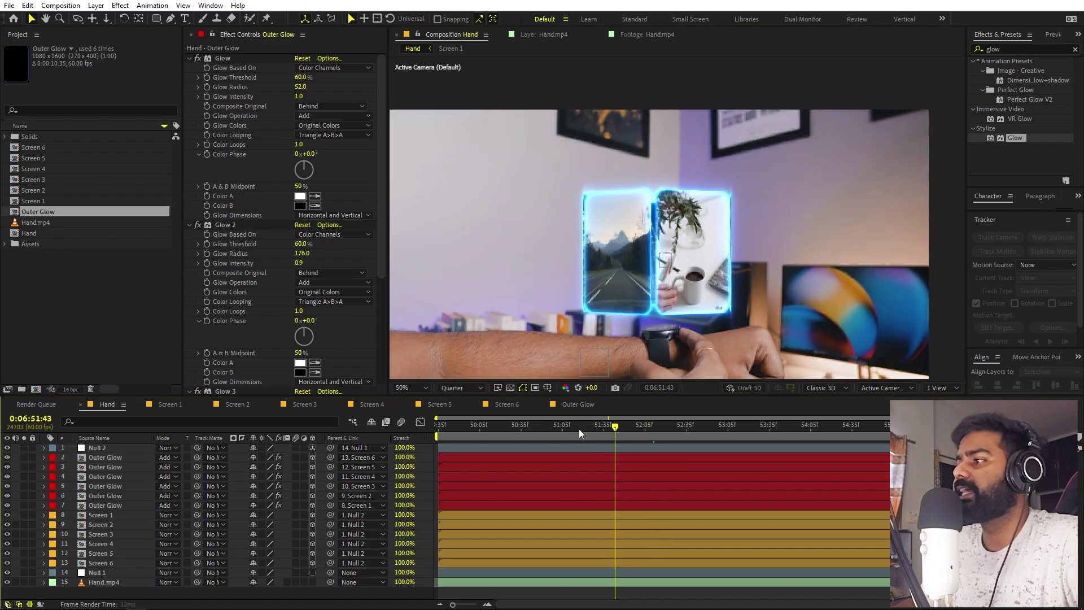
{"action": "key", "text": "space"}
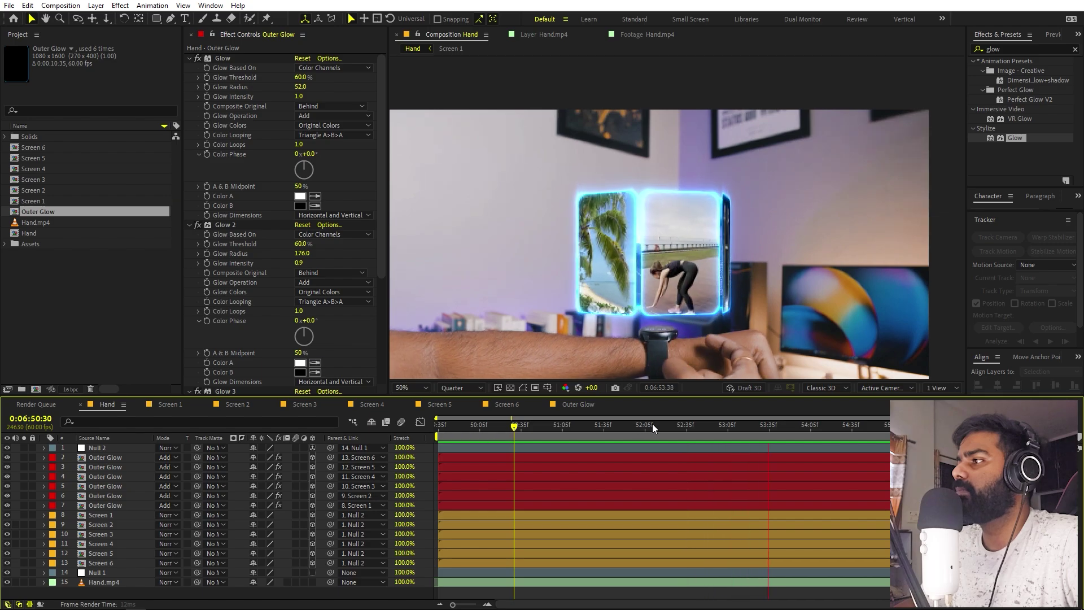
{"action": "mouse_move", "coordinate": [652, 428]}
{"action": "left_mouse_down"}
{"action": "mouse_move", "coordinate": [581, 430]}
{"action": "mouse_move", "coordinate": [666, 429]}
{"action": "left_mouse_up"}
{"action": "scroll", "coordinate": [714, 289], "scroll_direction": "up", "scroll_amount": 2}
{"action": "left_click_drag", "start_coordinate": [666, 344], "coordinate": [665, 260]}
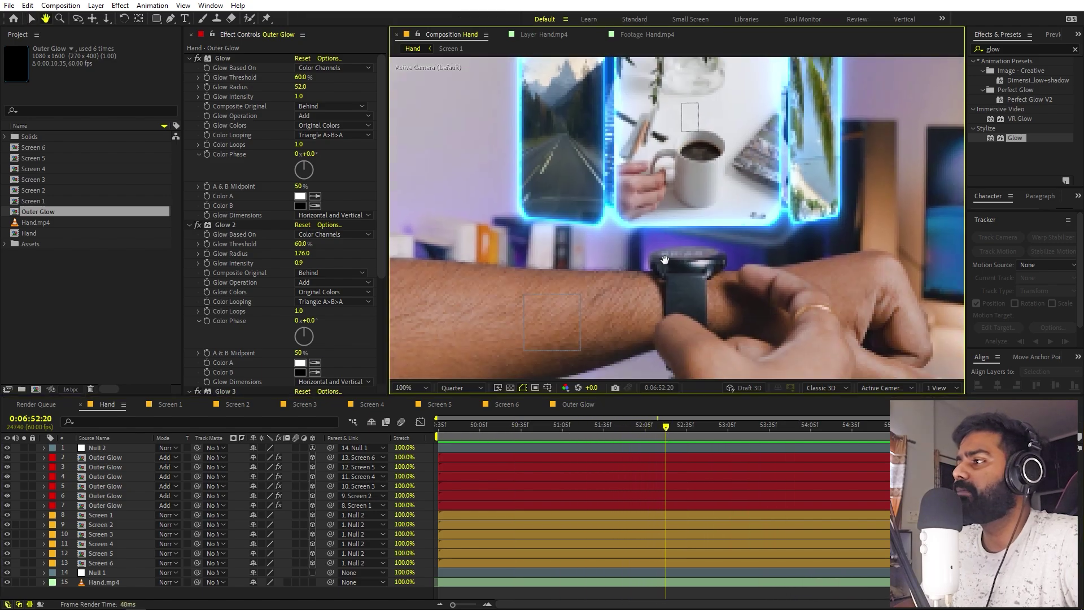
{"action": "key", "text": "v"}
{"action": "scroll", "coordinate": [706, 223], "scroll_direction": "down", "scroll_amount": 2}
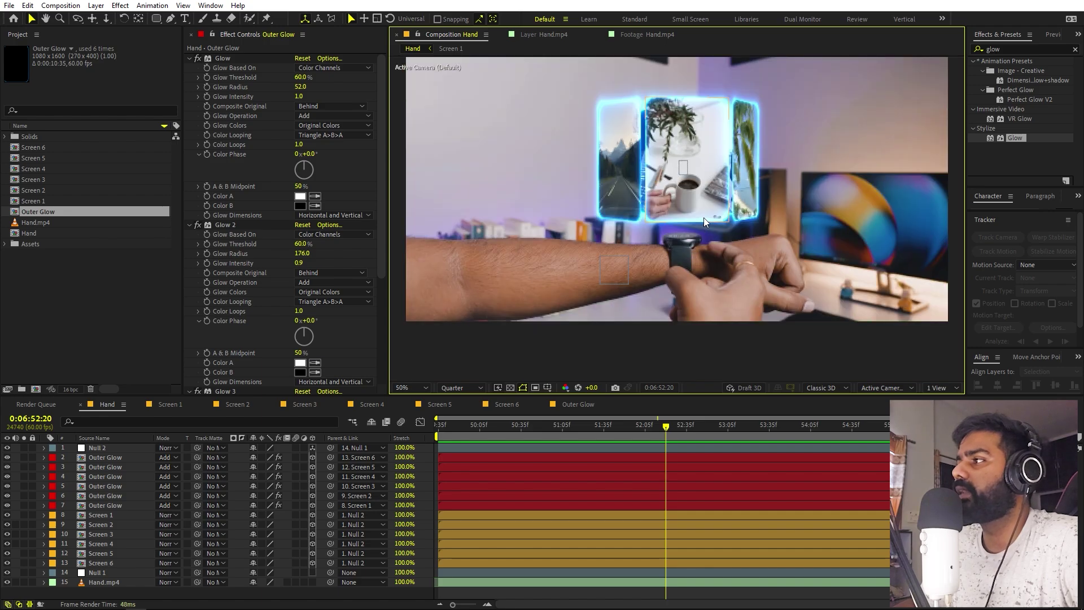
Add a new adjustment layer at the top of the Hand composition.
{"action": "left_click", "coordinate": [129, 313]}
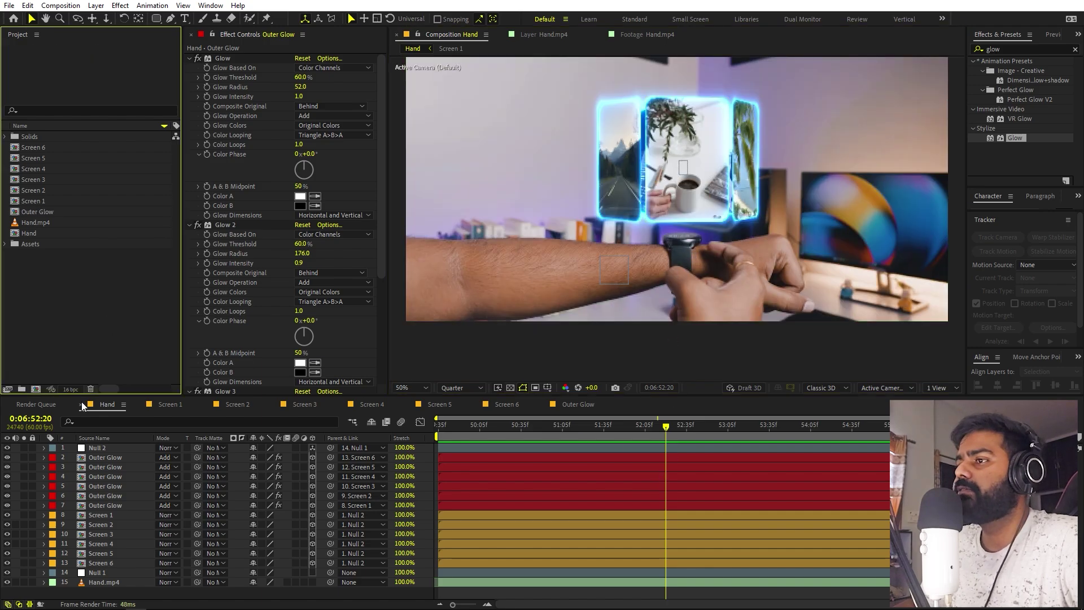
{"action": "right_click", "coordinate": [162, 597]}
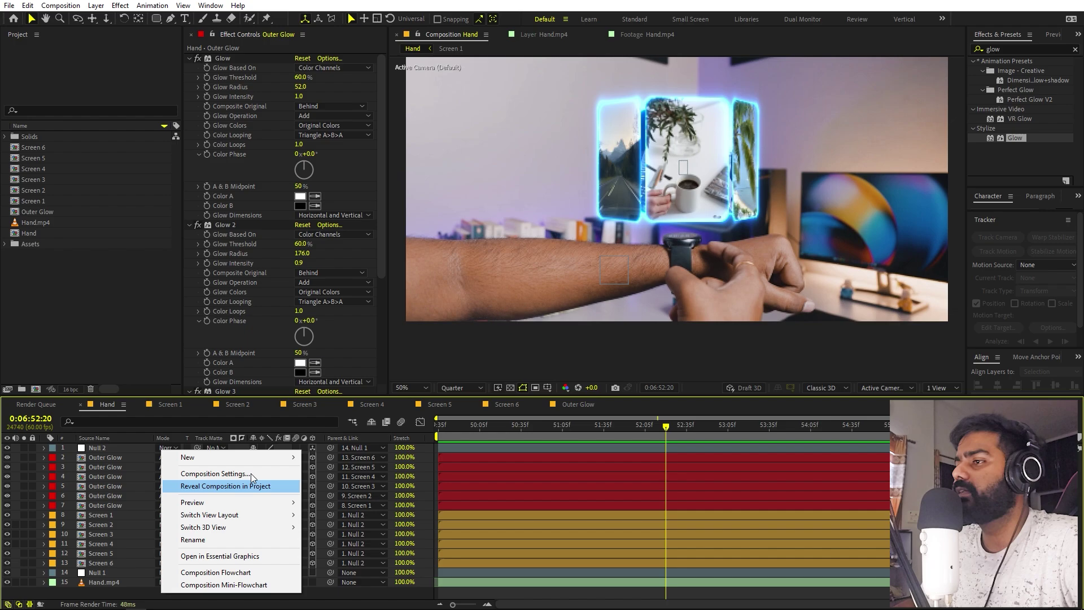
{"action": "mouse_move", "coordinate": [246, 453]}
{"action": "left_click", "coordinate": [355, 548]}
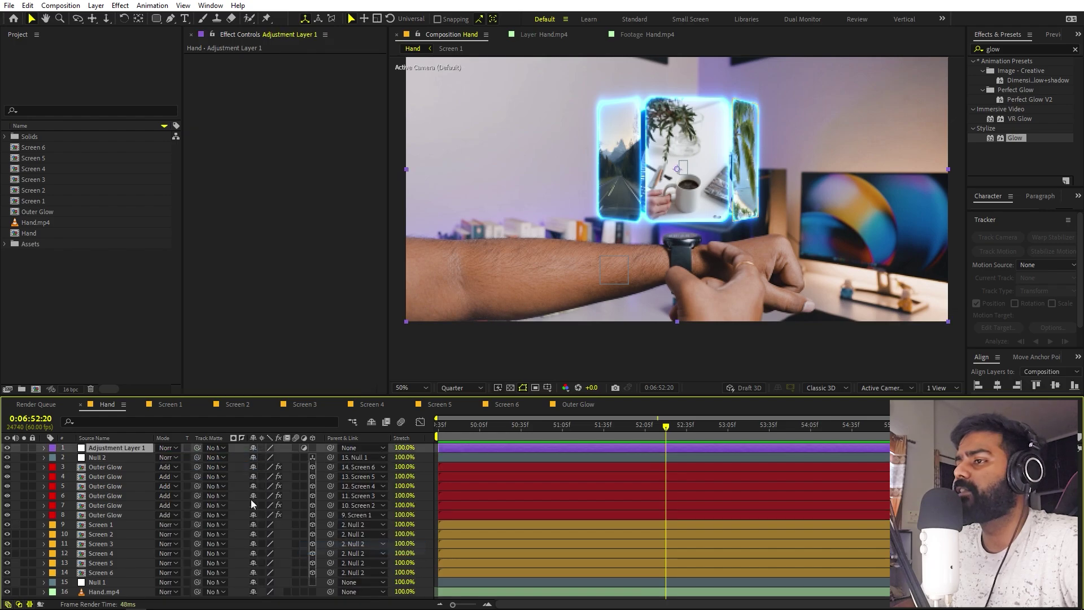
Search the effects for "light ra" and apply CC Light Rays to the adjustment layer.
{"action": "left_click", "coordinate": [1025, 47]}
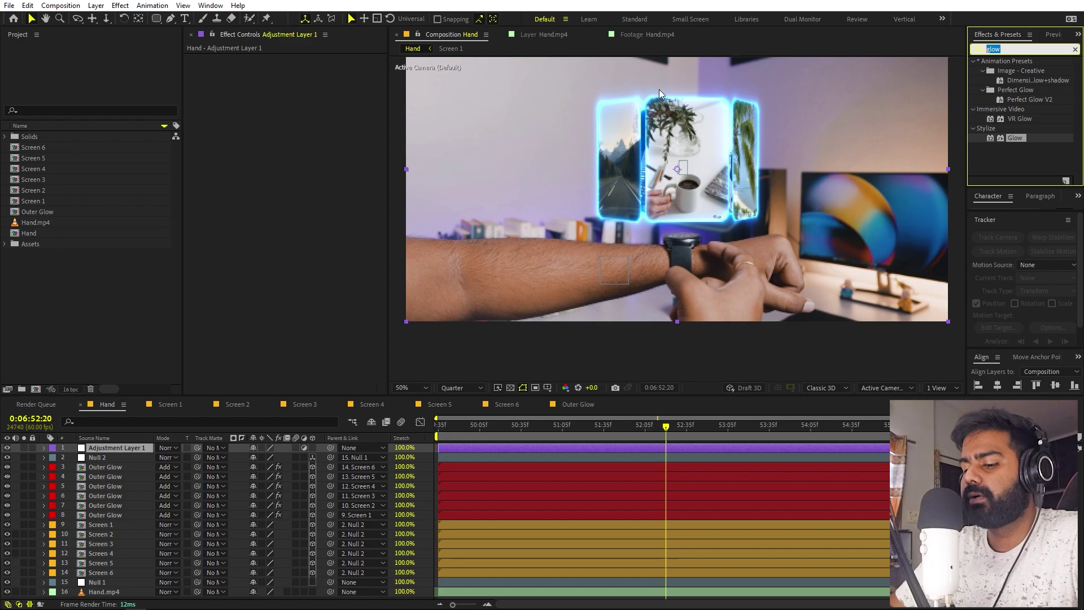
{"action": "type", "text": "light "}
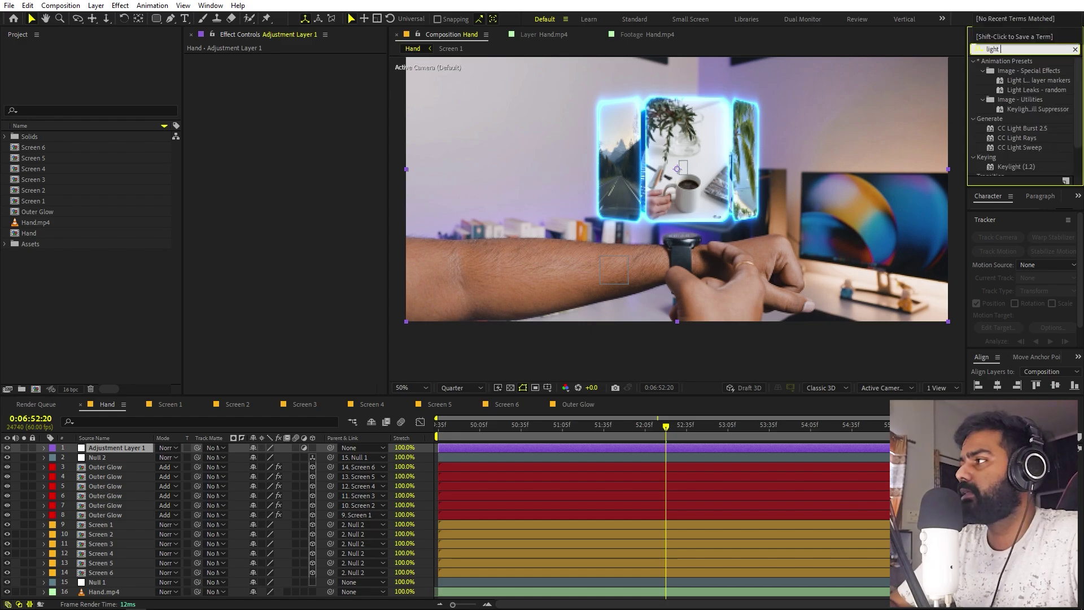
{"action": "type", "text": "ra"}
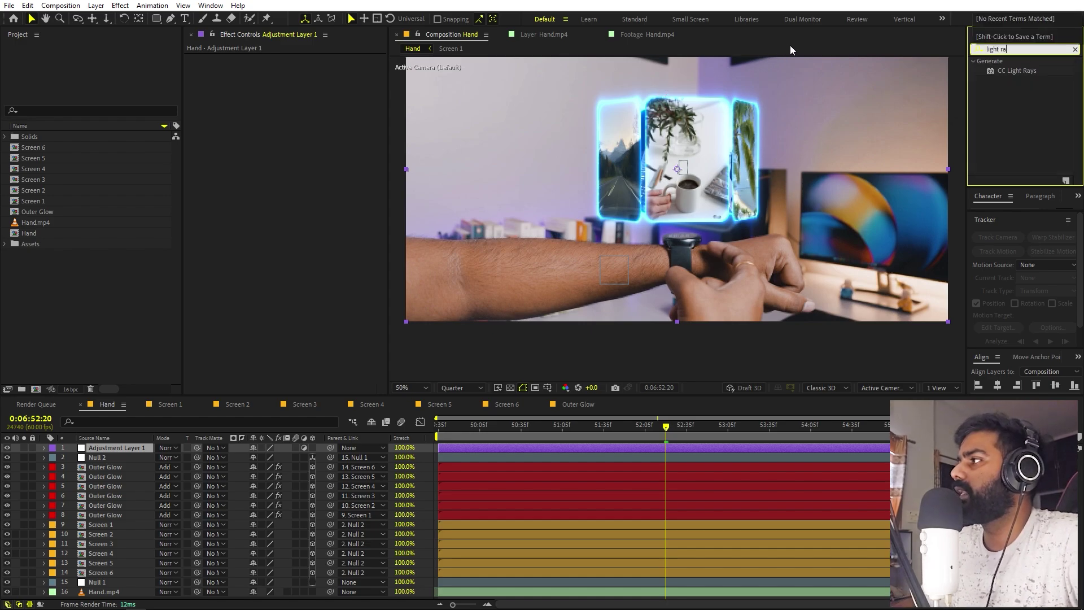
{"action": "left_click_drag", "start_coordinate": [1032, 68], "coordinate": [141, 449]}
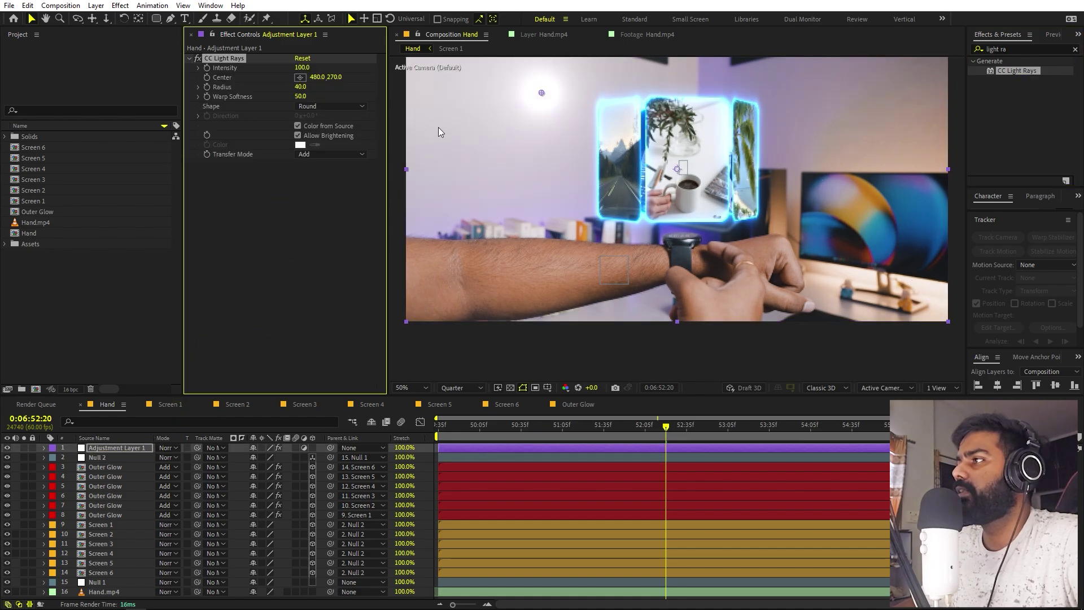
Place the light rays' center on the watch face at about 984, 786 and set the intensity to 200.
{"action": "left_click_drag", "start_coordinate": [542, 94], "coordinate": [685, 237]}
{"action": "scroll", "coordinate": [621, 194], "scroll_direction": "up", "scroll_amount": 2}
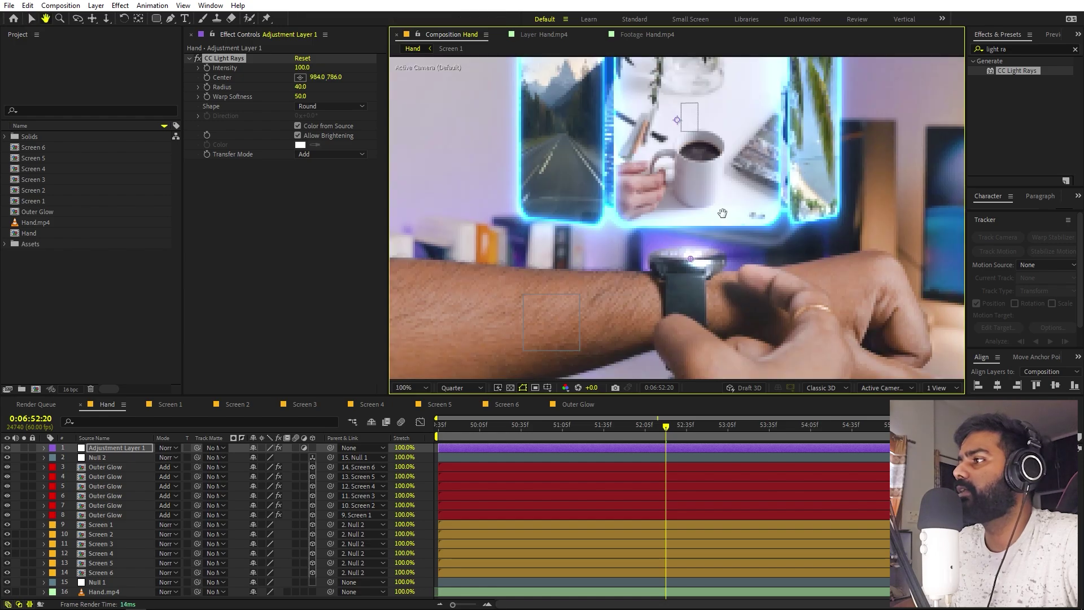
{"action": "left_click_drag", "start_coordinate": [297, 68], "coordinate": [322, 74]}
{"action": "left_click", "coordinate": [303, 68]}
{"action": "type", "text": "200"}
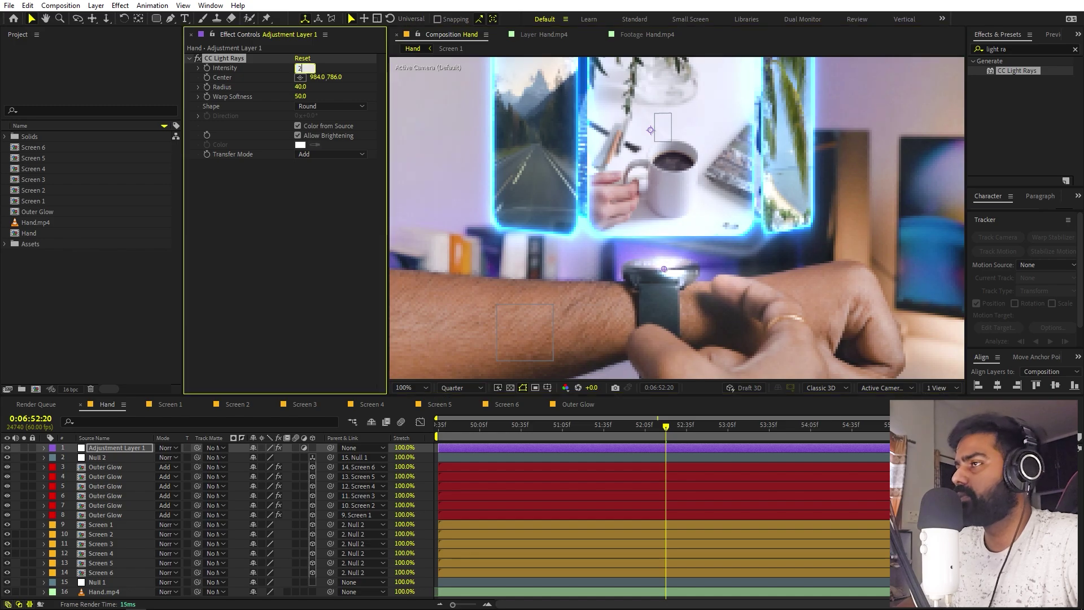
{"action": "key", "text": "Return"}
Try the light rays' center just above the watch, then set it to 983, 793 on the watch face.
{"action": "left_click_drag", "start_coordinate": [659, 266], "coordinate": [669, 227]}
{"action": "scroll", "coordinate": [666, 242], "scroll_direction": "down", "scroll_amount": 2}
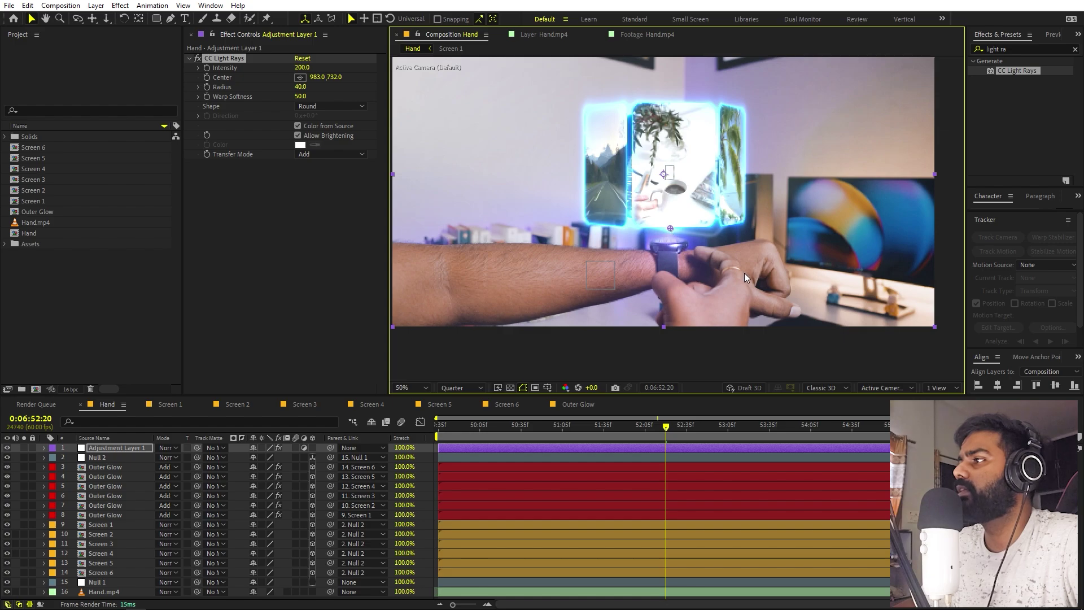
{"action": "left_click", "coordinate": [726, 348]}
{"action": "scroll", "coordinate": [670, 225], "scroll_direction": "up", "scroll_amount": 2}
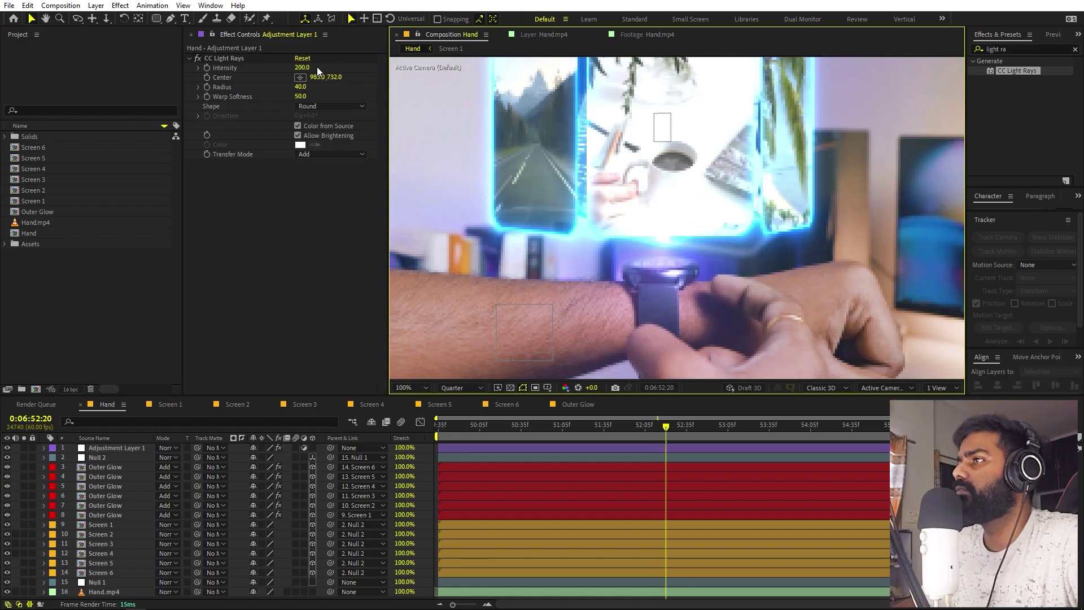
{"action": "left_click_drag", "start_coordinate": [336, 77], "coordinate": [340, 101]}
{"action": "scroll", "coordinate": [753, 198], "scroll_direction": "down", "scroll_amount": 2}
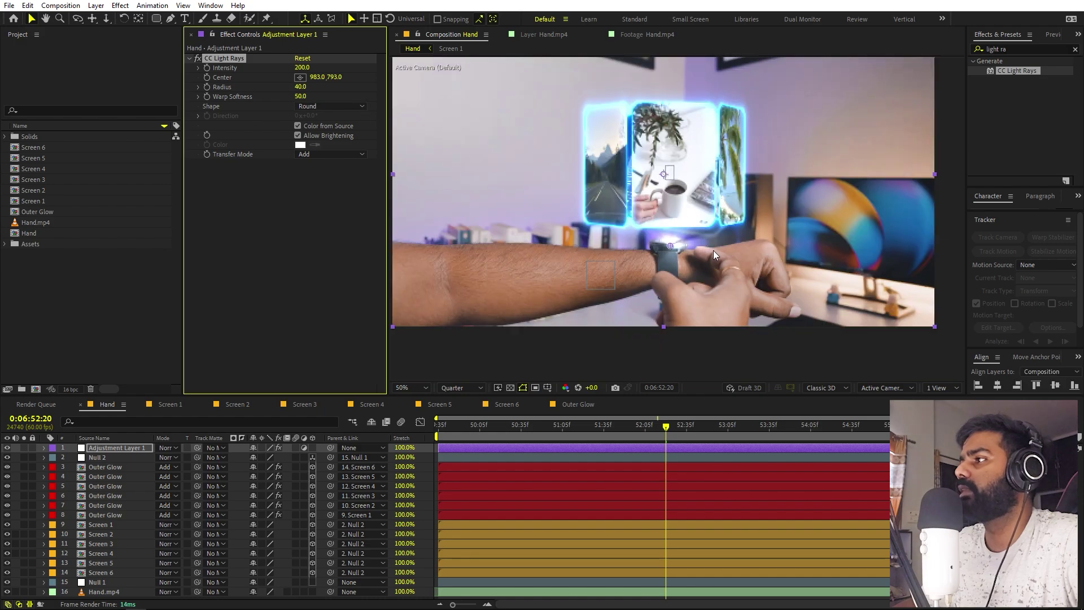
Try raising the light rays' radius to values such as 161, 114 and 140, and undo the radius changes.
{"action": "scroll", "coordinate": [668, 247], "scroll_direction": "up", "scroll_amount": 4}
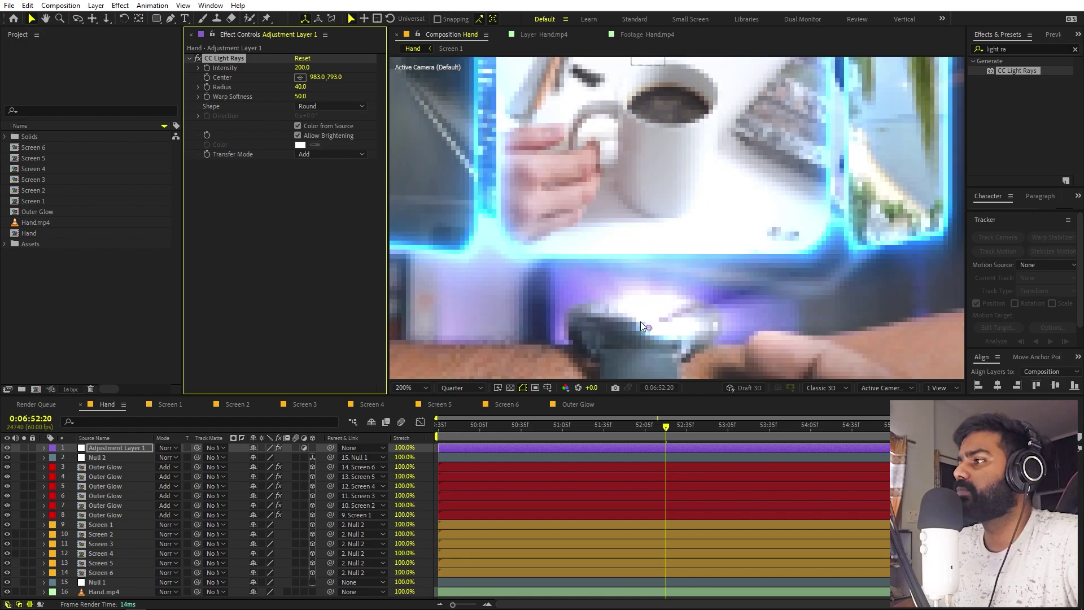
{"action": "left_click_drag", "start_coordinate": [309, 87], "coordinate": [351, 87]}
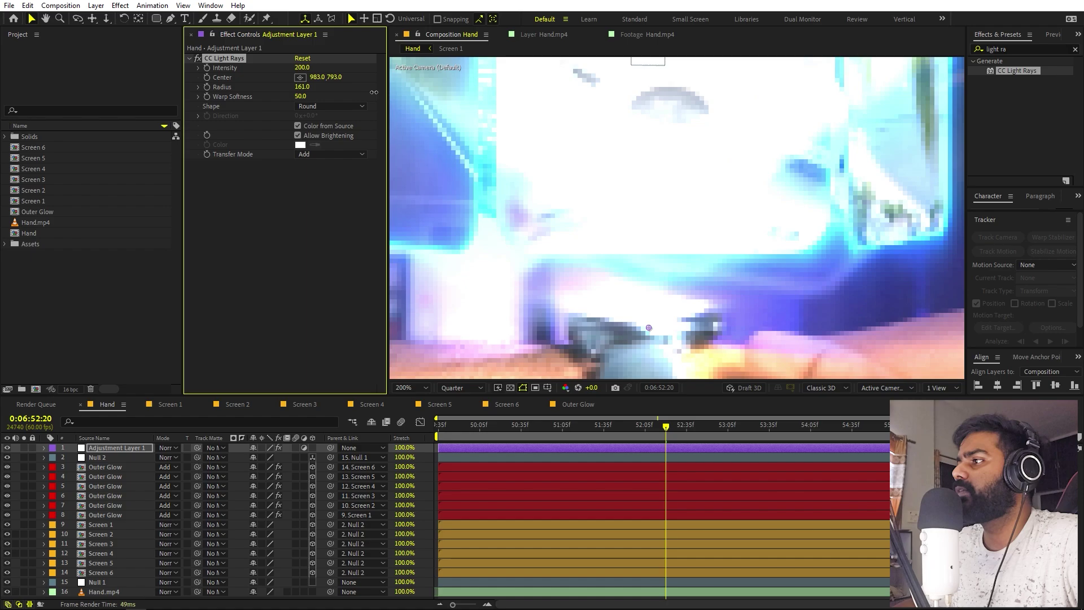
{"action": "scroll", "coordinate": [608, 202], "scroll_direction": "down", "scroll_amount": 2}
{"action": "scroll", "coordinate": [607, 202], "scroll_direction": "down", "scroll_amount": 4}
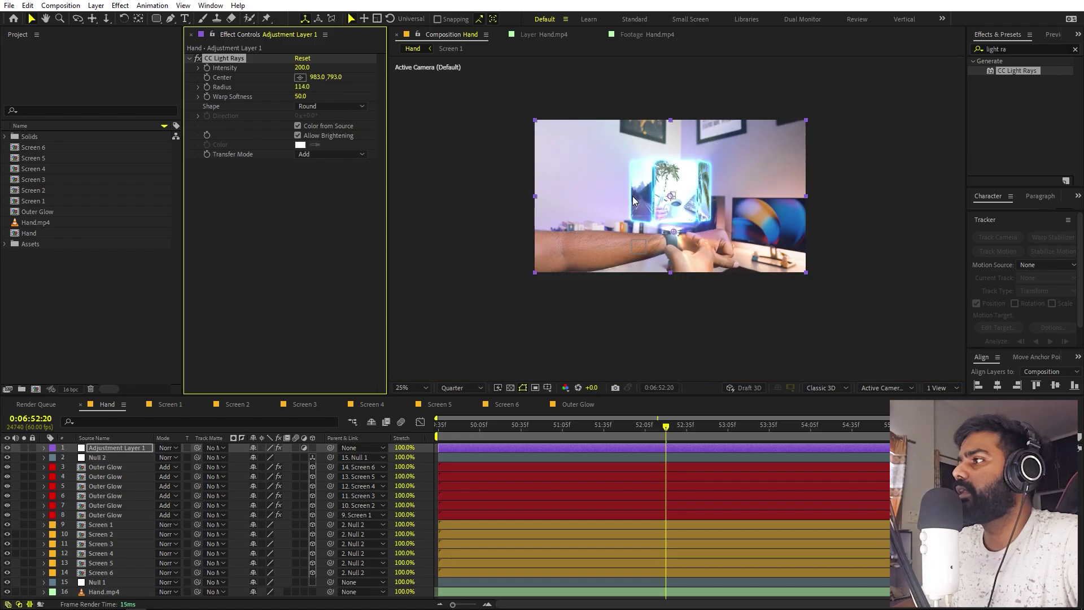
{"action": "scroll", "coordinate": [633, 196], "scroll_direction": "up", "scroll_amount": 2}
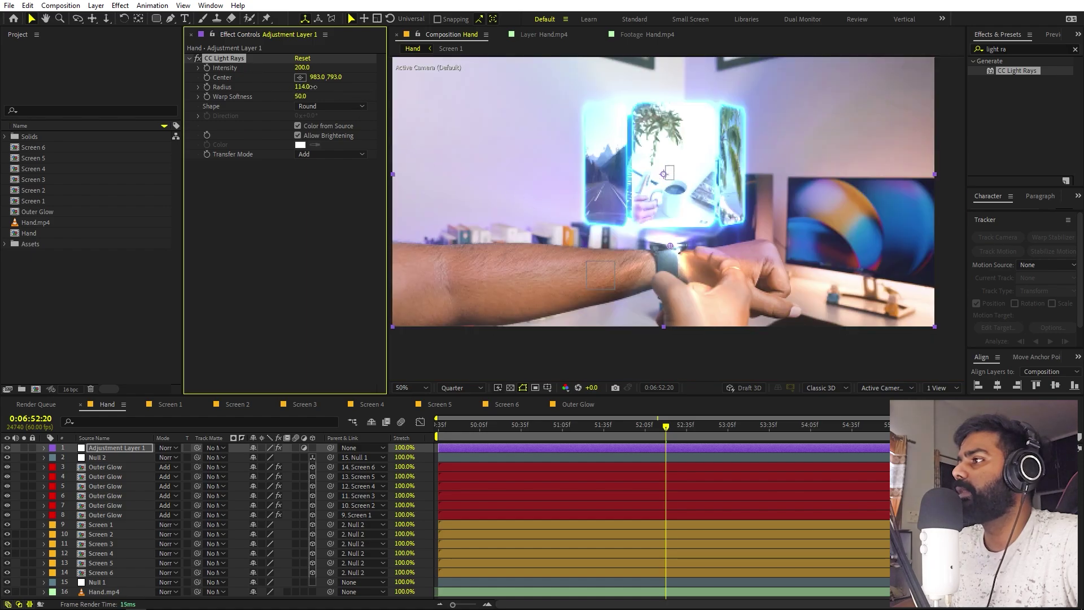
{"action": "left_click_drag", "start_coordinate": [312, 87], "coordinate": [321, 94]}
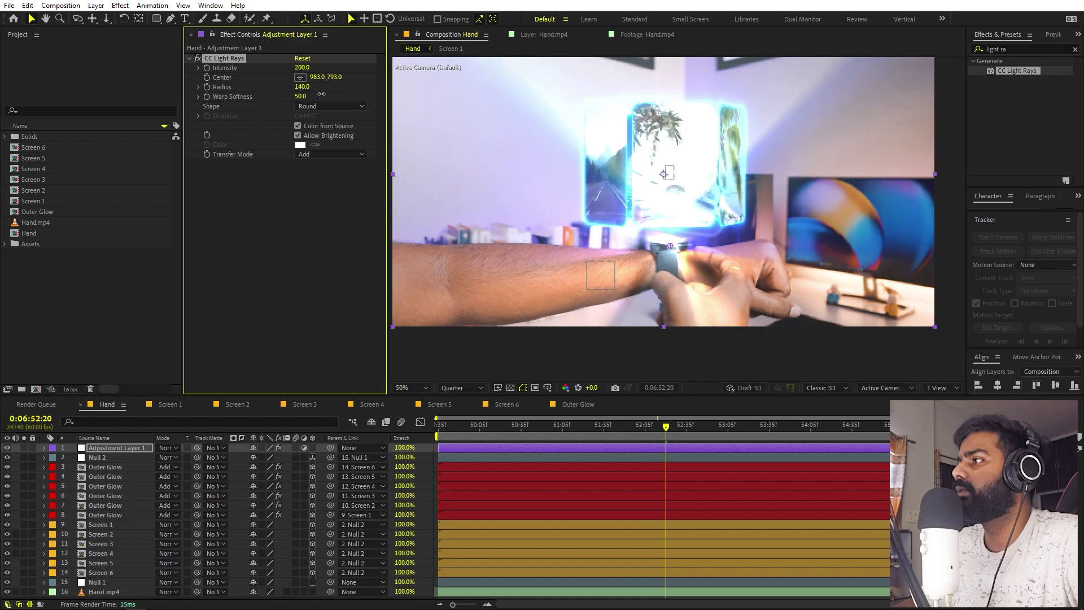
{"action": "key", "text": "ctrl+z"}
{"action": "key", "text": "ctrl+z"}
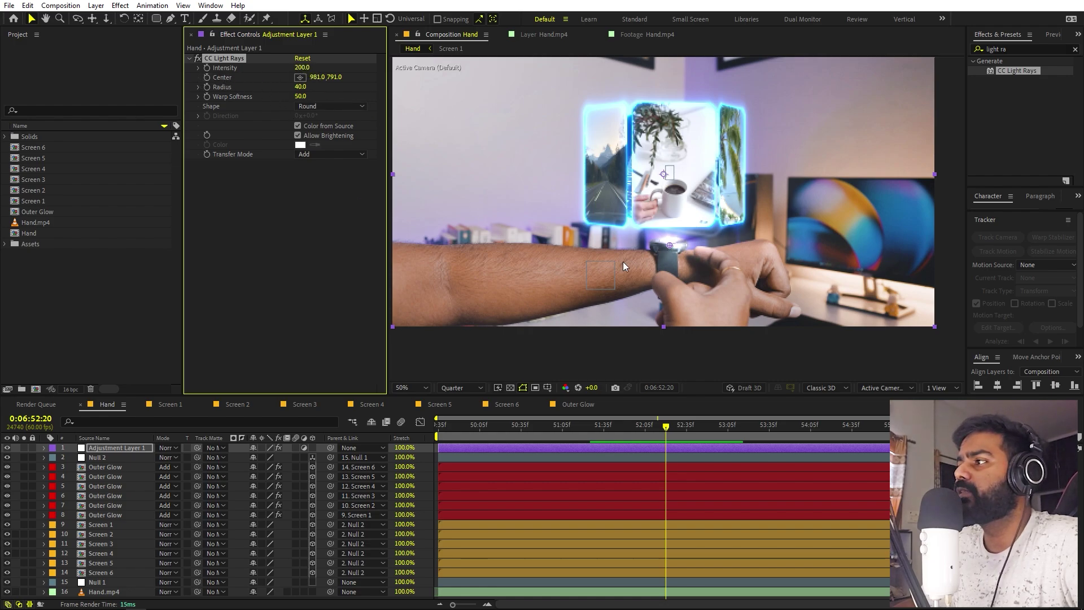
Link the light rays' Center to Null 1's position with an expression on the adjustment layer.
{"action": "left_click", "coordinate": [97, 582]}
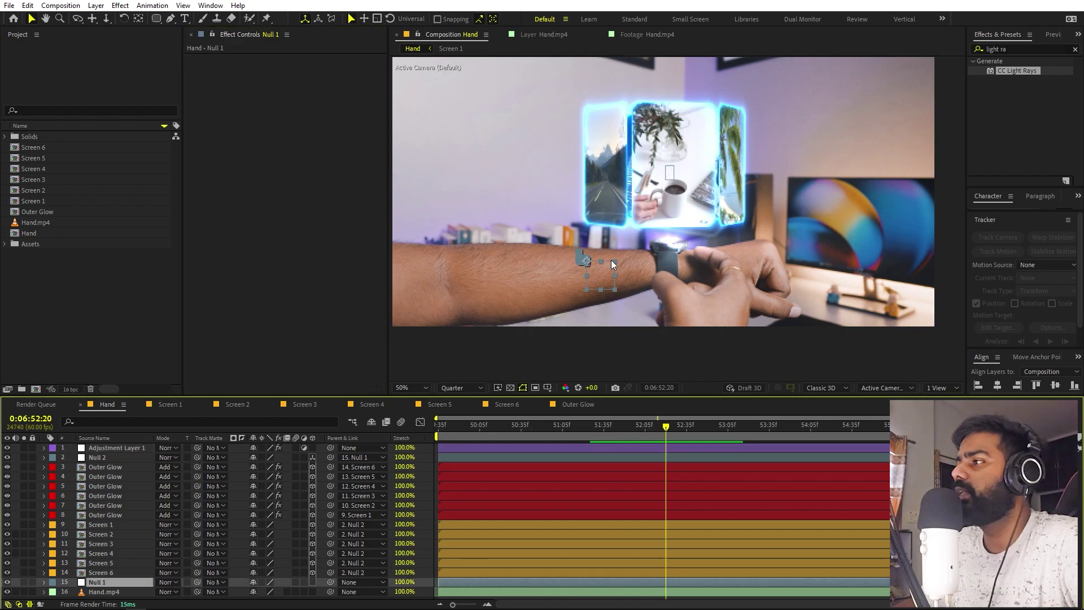
{"action": "left_click", "coordinate": [116, 448]}
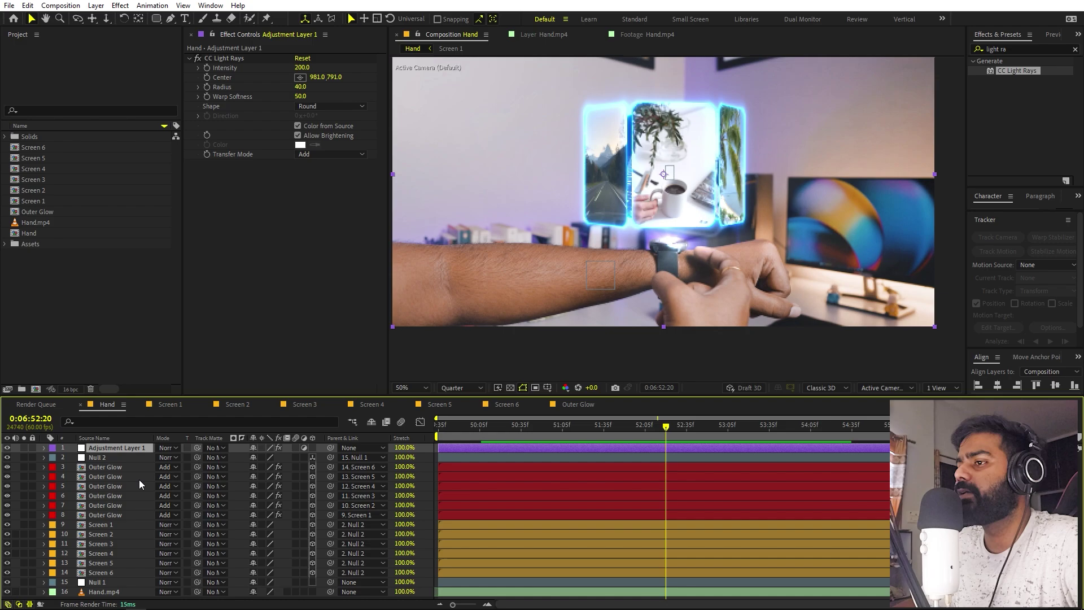
{"action": "left_click", "coordinate": [108, 584]}
{"action": "key", "text": "p"}
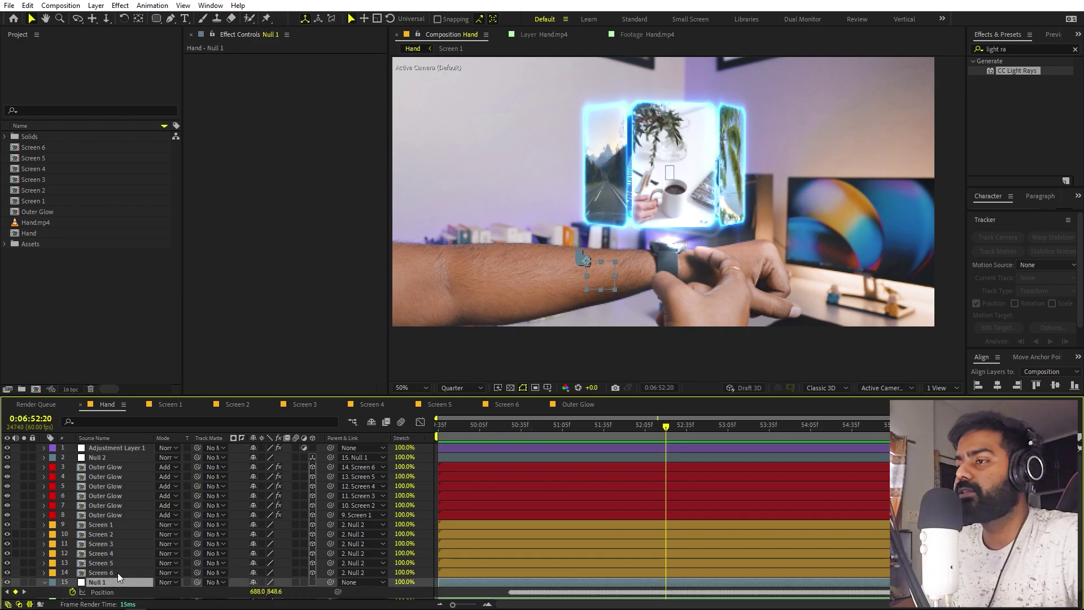
{"action": "scroll", "coordinate": [133, 542], "scroll_direction": "up", "scroll_amount": 1}
{"action": "left_click", "coordinate": [115, 449]}
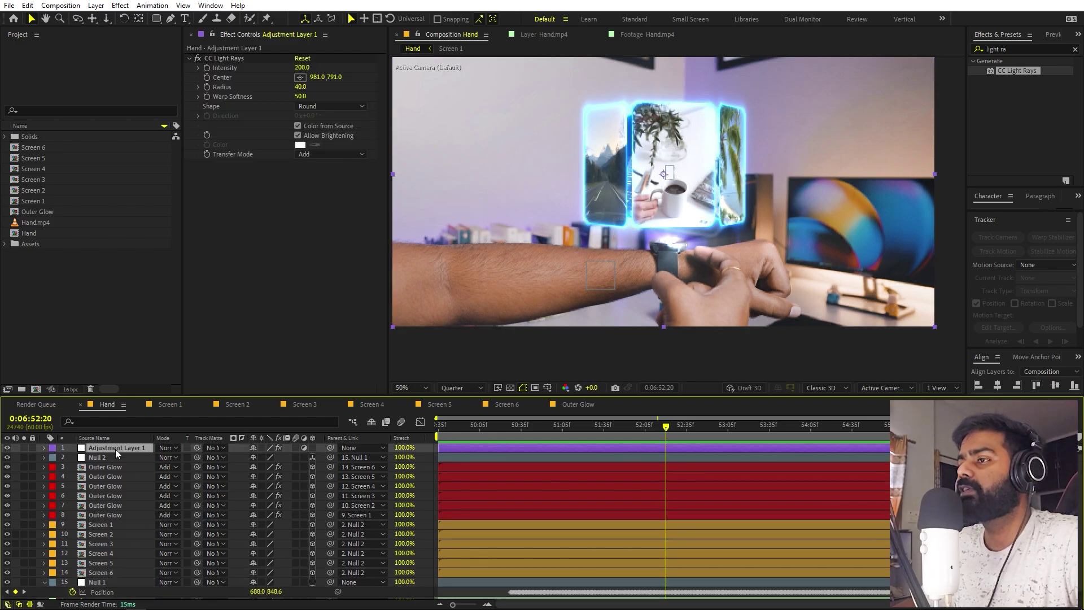
{"action": "left_click", "coordinate": [206, 76], "text": "alt"}
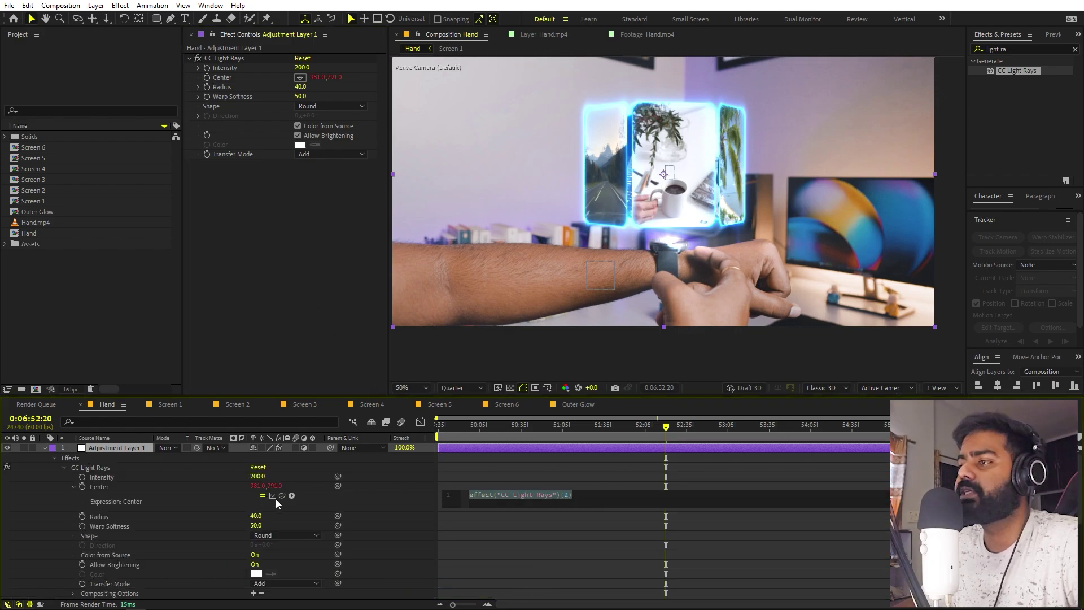
{"action": "left_click_drag", "start_coordinate": [282, 496], "coordinate": [103, 587]}
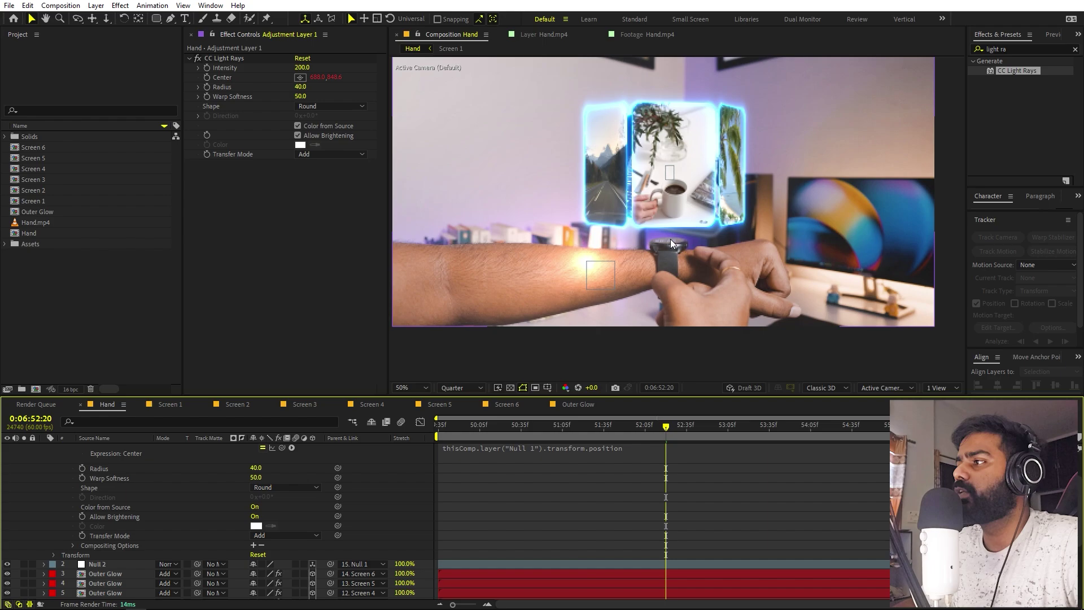
{"action": "left_click", "coordinate": [316, 79]}
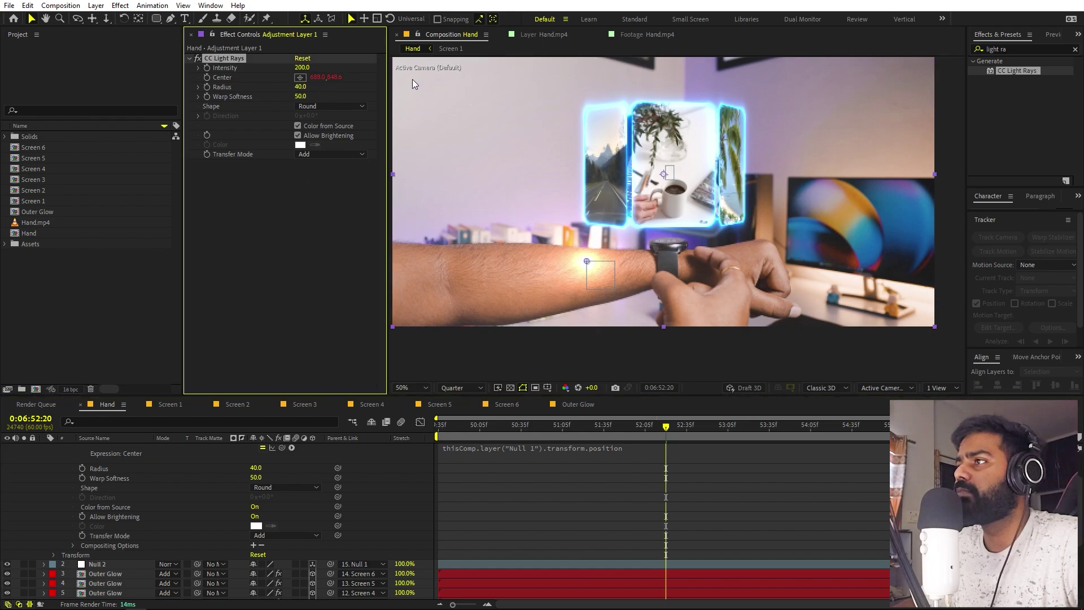
{"action": "left_click", "coordinate": [592, 500]}
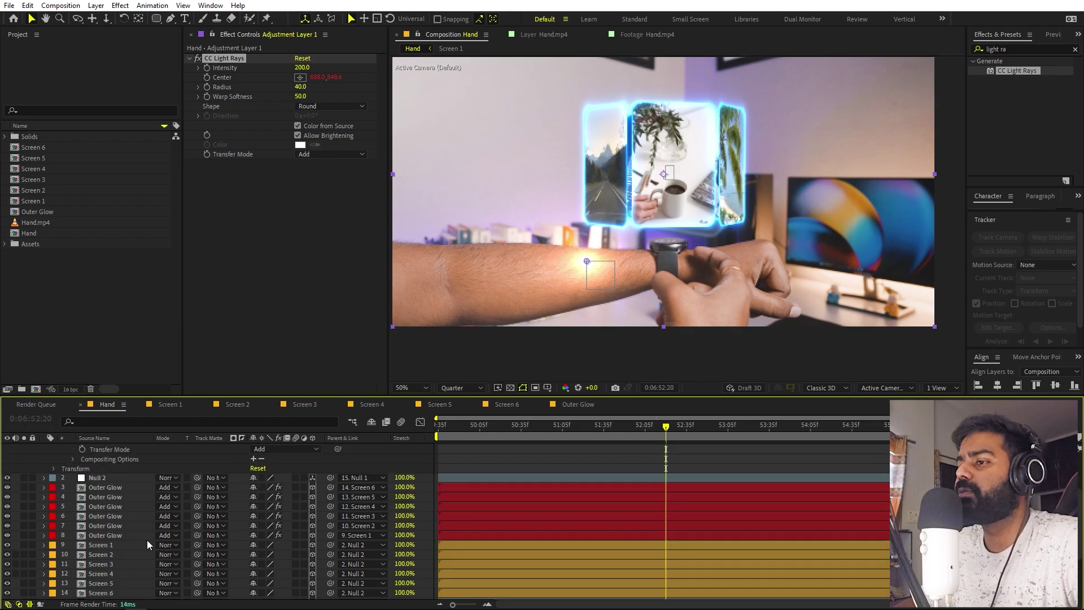
{"action": "scroll", "coordinate": [147, 540], "scroll_direction": "down", "scroll_amount": 5}
{"action": "scroll", "coordinate": [587, 291], "scroll_direction": "up", "scroll_amount": 5}
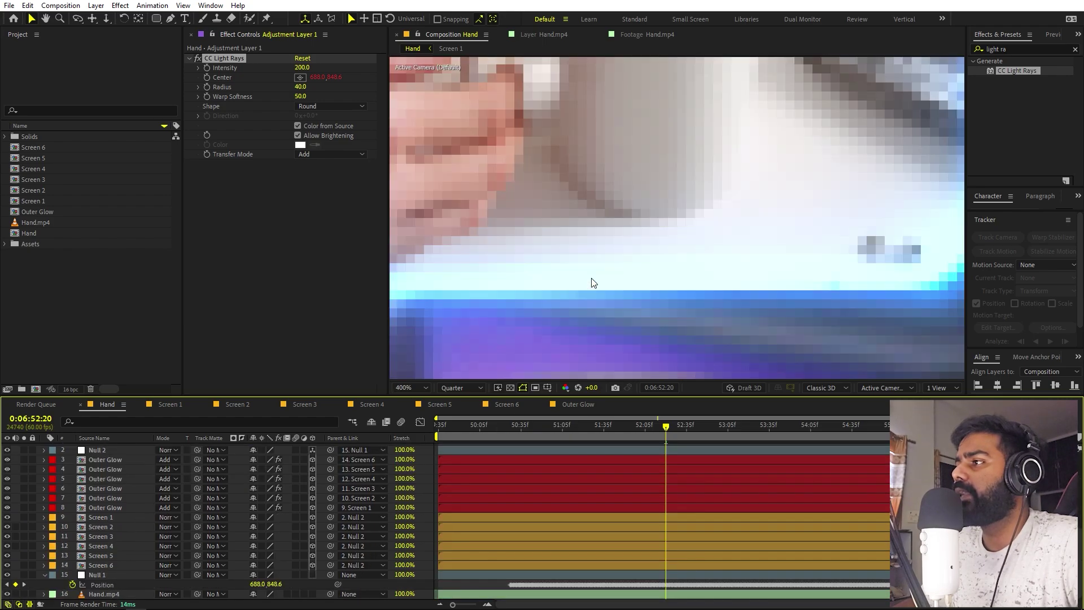
{"action": "scroll", "coordinate": [591, 286], "scroll_direction": "down", "scroll_amount": 5}
{"action": "scroll", "coordinate": [556, 513], "scroll_direction": "up", "scroll_amount": 5}
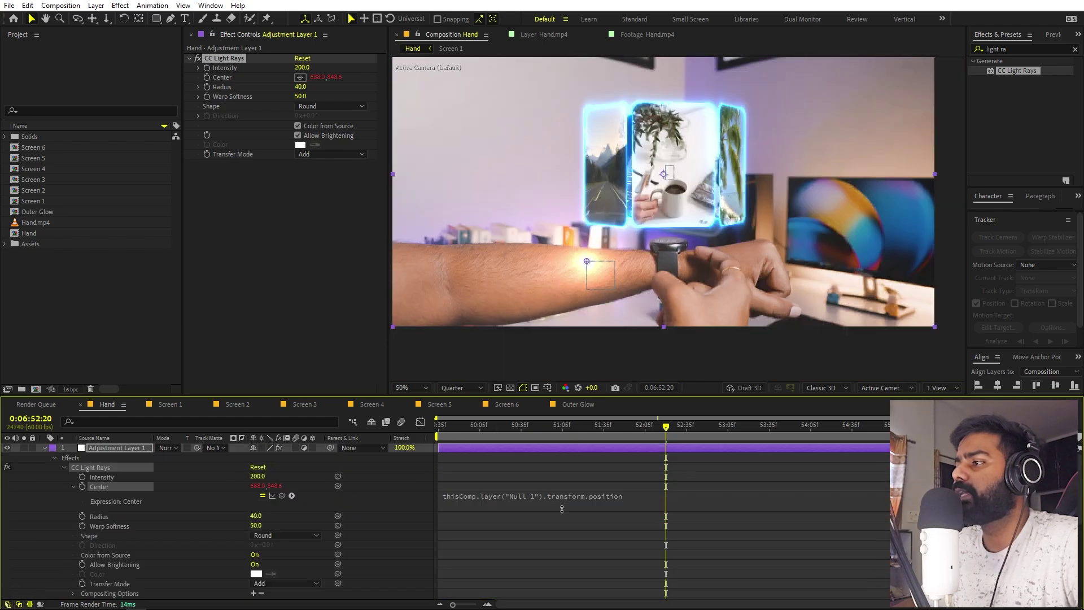
{"action": "left_click", "coordinate": [634, 469]}
Search the effects for "point" and apply Point Control to Adjustment Layer 1.
{"action": "left_click", "coordinate": [113, 446]}
{"action": "left_click", "coordinate": [616, 286]}
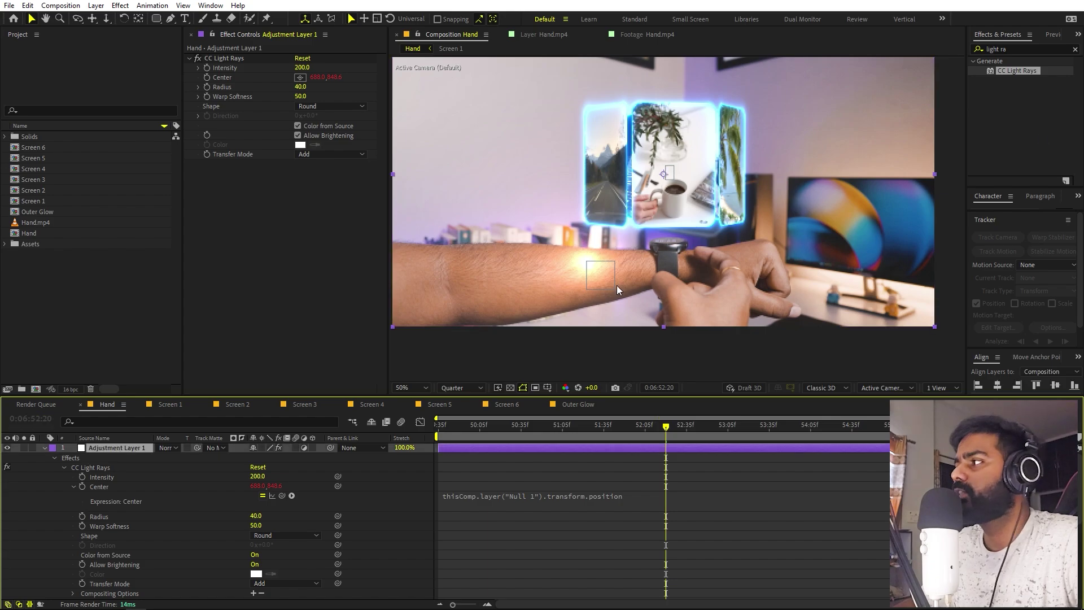
{"action": "left_click", "coordinate": [1015, 49]}
{"action": "type", "text": "p"}
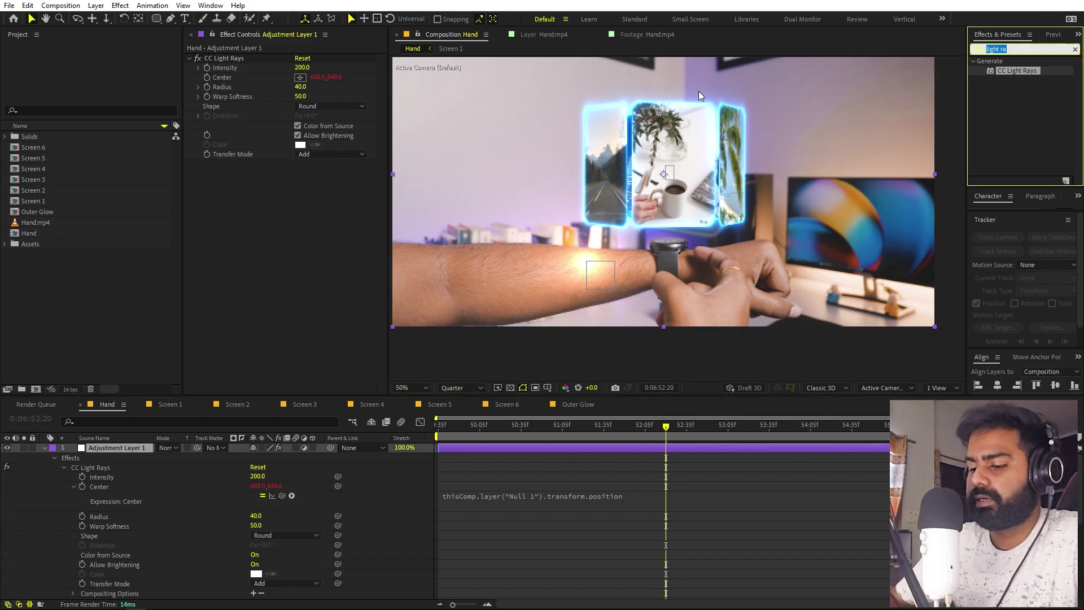
{"action": "type", "text": "oint"}
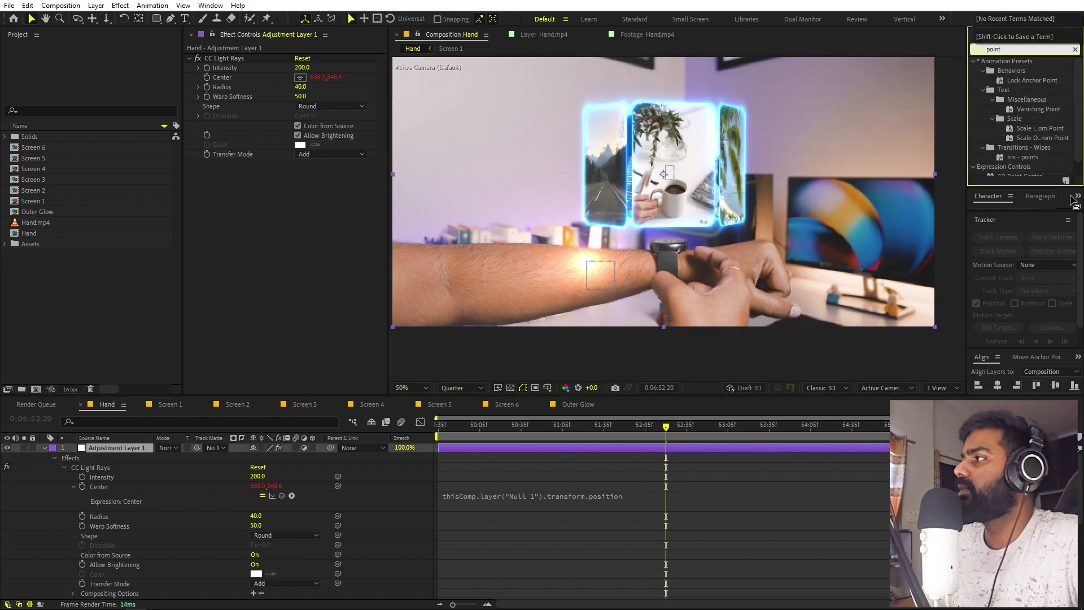
{"action": "left_click_drag", "start_coordinate": [1015, 81], "coordinate": [263, 246]}
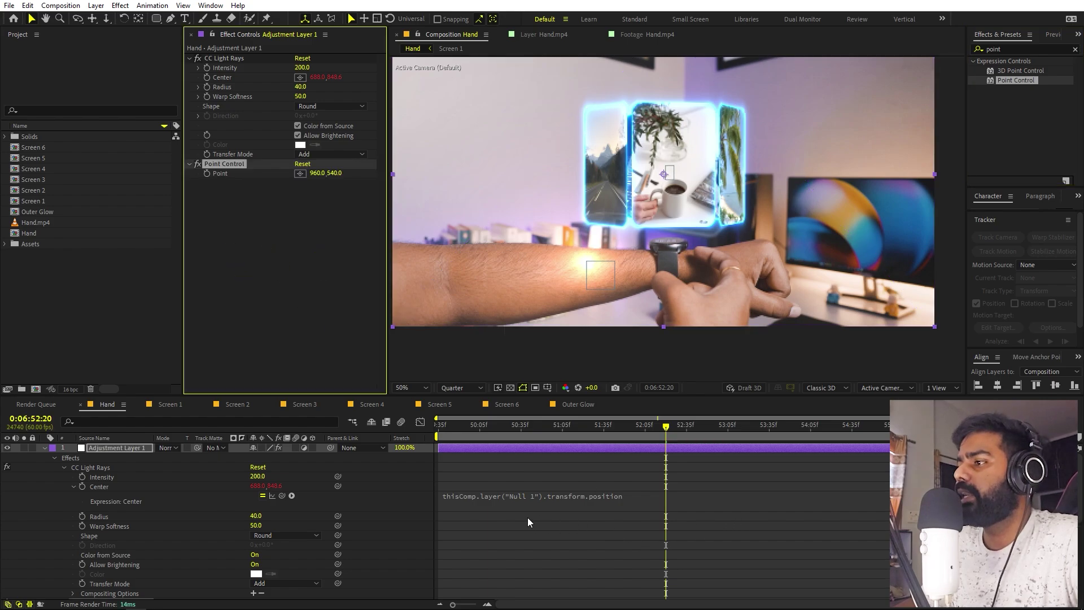
Extend the light rays' Center expression by adding the Point Control's Point value to Null 1's position.
{"action": "left_click", "coordinate": [642, 496]}
{"action": "left_click", "coordinate": [649, 494]}
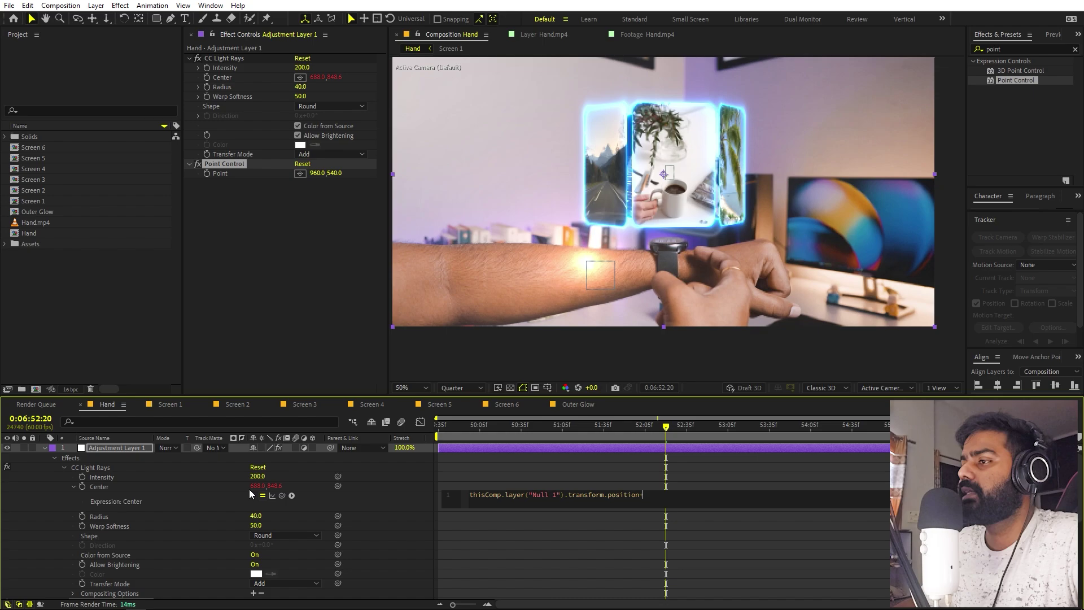
{"action": "type", "text": "+"}
{"action": "left_click_drag", "start_coordinate": [282, 496], "coordinate": [224, 175]}
{"action": "left_click", "coordinate": [221, 285]}
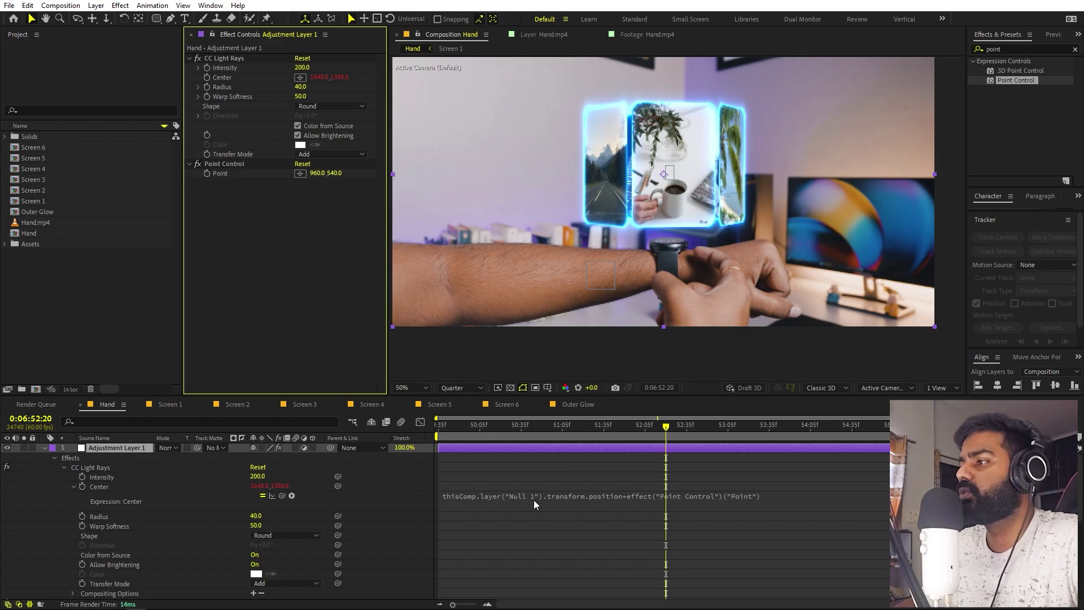
Set both coordinates of the Point Control's Point to 0.
{"action": "left_click", "coordinate": [318, 173]}
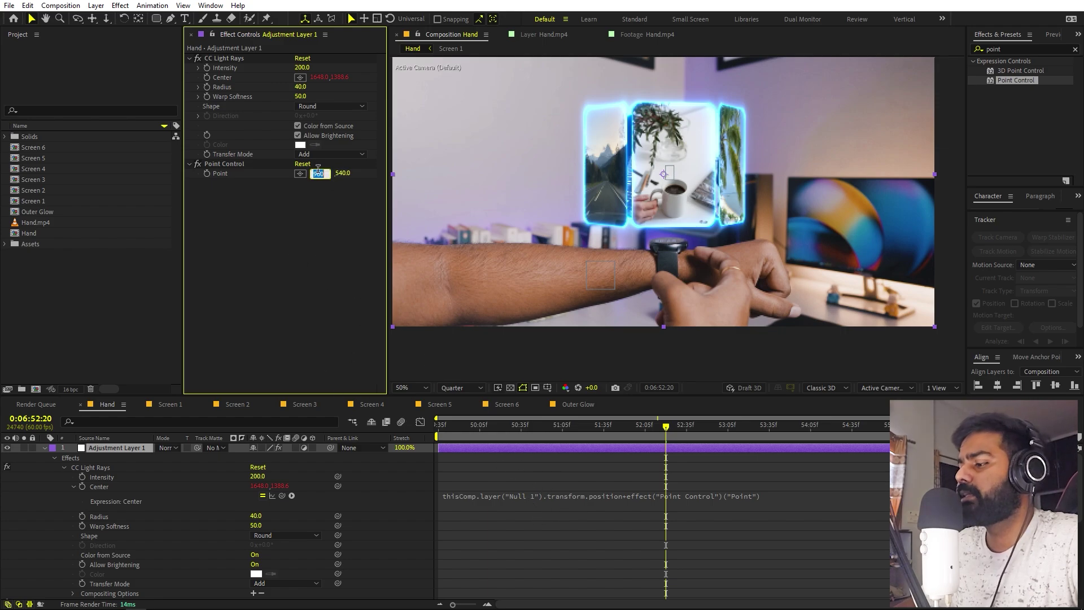
{"action": "type", "text": "0"}
{"action": "key", "text": "Return"}
{"action": "left_click", "coordinate": [327, 174]}
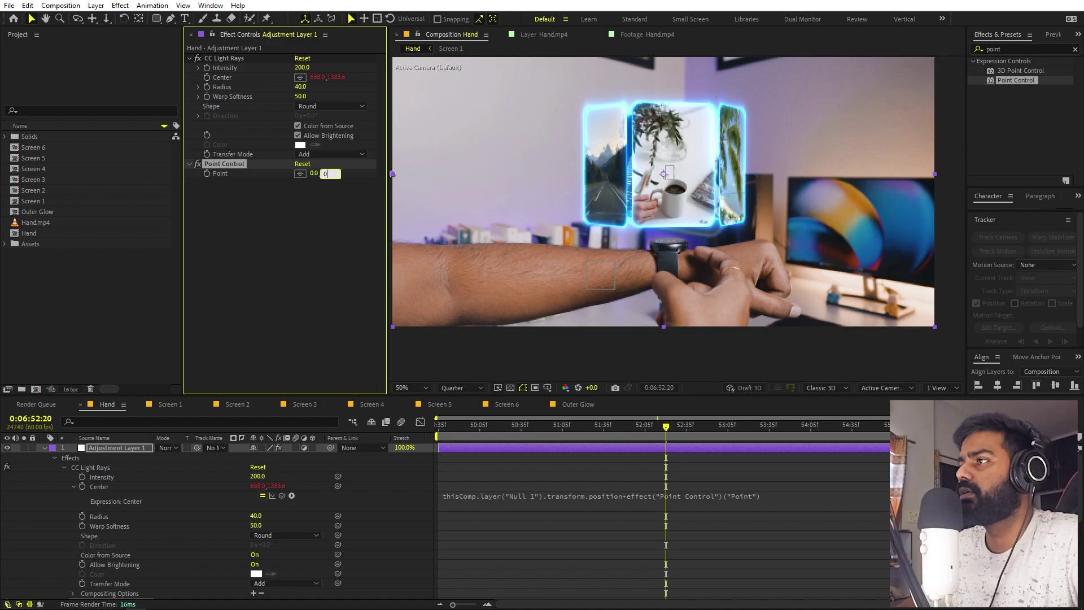
{"action": "type", "text": "0"}
{"action": "key", "text": "Return"}
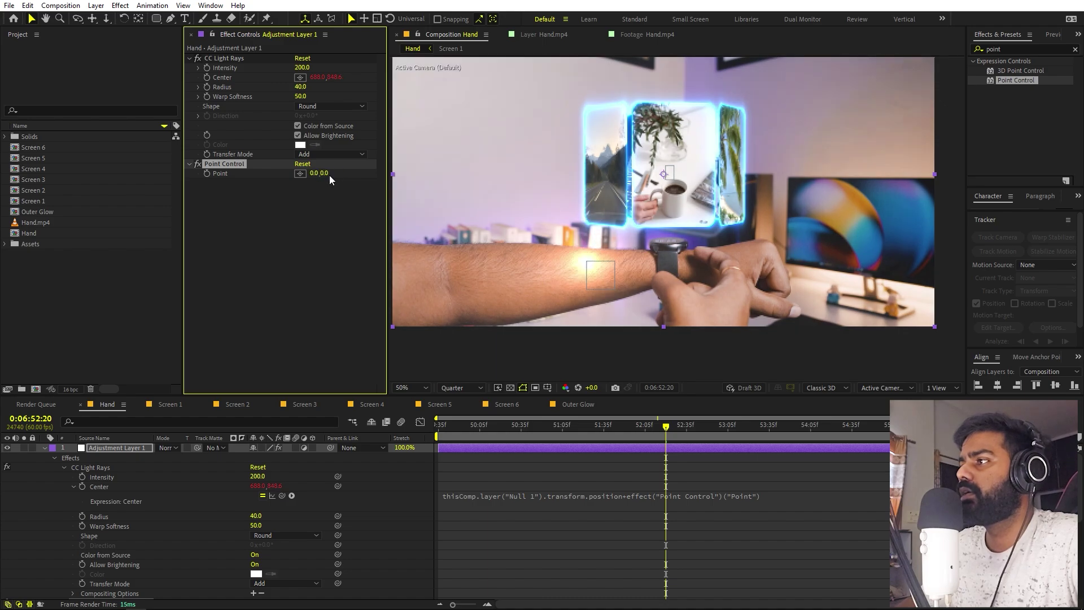
Offset the Point Control's Point to 286, -51 so the light rays sit on the watch face.
{"action": "left_click", "coordinate": [553, 475]}
{"action": "scroll", "coordinate": [138, 540], "scroll_direction": "down", "scroll_amount": 5}
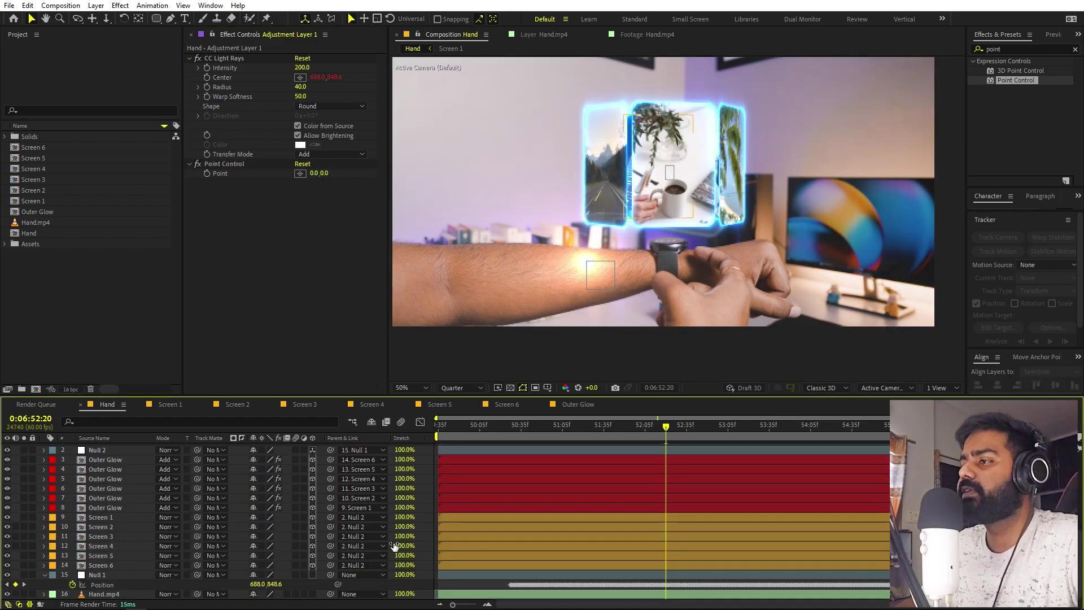
{"action": "scroll", "coordinate": [394, 545], "scroll_direction": "up", "scroll_amount": 5}
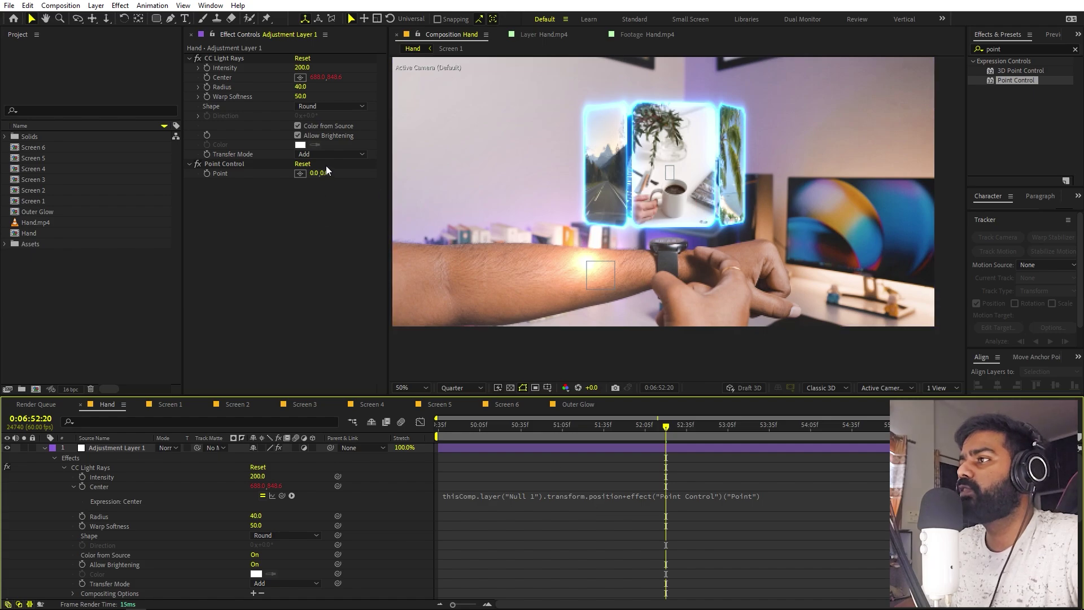
{"action": "left_click_drag", "start_coordinate": [314, 173], "coordinate": [473, 175]}
{"action": "left_click_drag", "start_coordinate": [334, 173], "coordinate": [297, 173]}
{"action": "scroll", "coordinate": [709, 222], "scroll_direction": "up", "scroll_amount": 4}
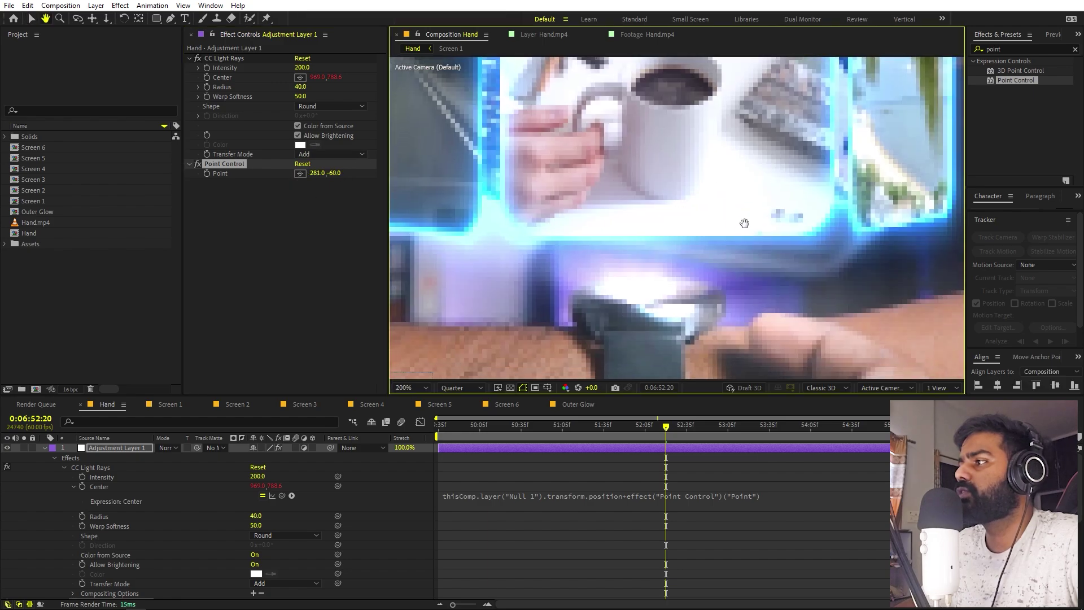
{"action": "left_click", "coordinate": [275, 190]}
{"action": "scroll", "coordinate": [582, 278], "scroll_direction": "down", "scroll_amount": 2}
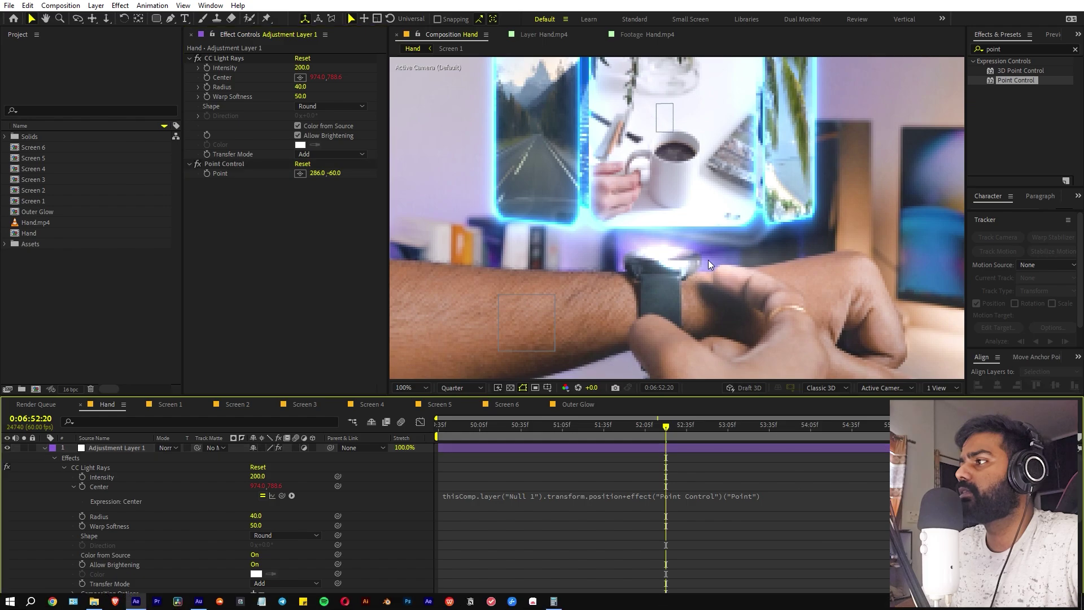
{"action": "scroll", "coordinate": [709, 265], "scroll_direction": "down", "scroll_amount": 2}
Play back the composition from about 0:06:51:12 to check how the light rays follow the watch.
{"action": "left_click", "coordinate": [572, 429]}
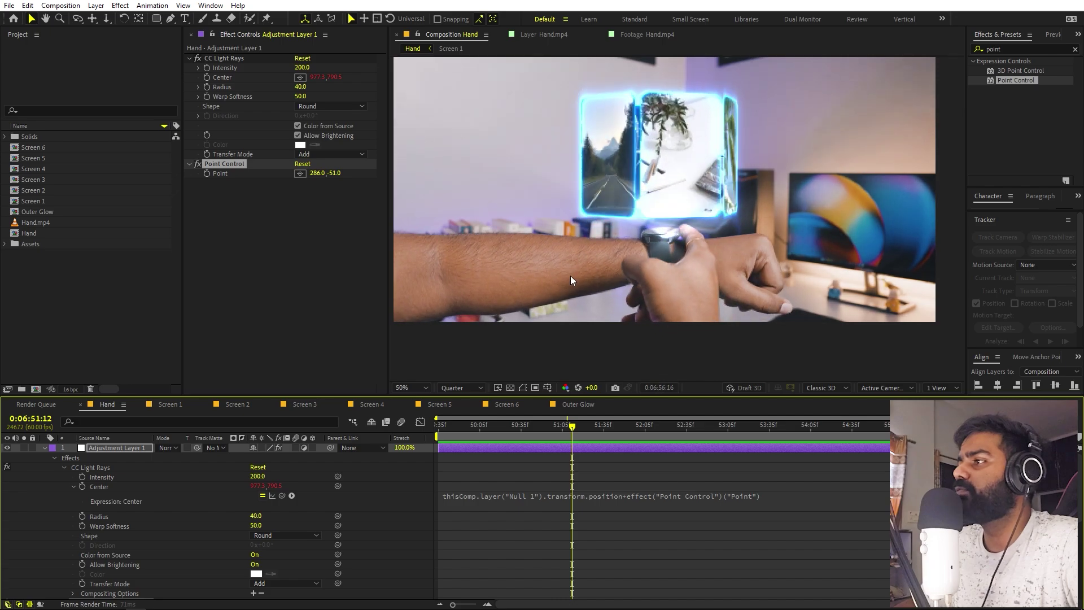
{"action": "key", "text": "space"}
{"action": "left_click_drag", "start_coordinate": [745, 433], "coordinate": [669, 431]}
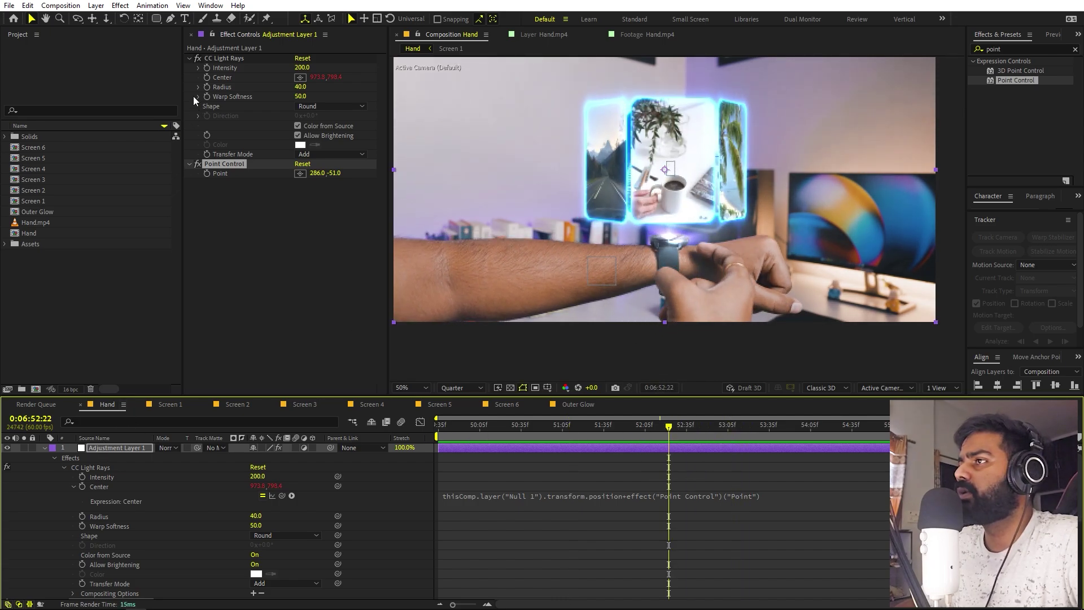
Keyframe the light rays' intensity at 0 at 0:06:50:53, rising to 200 a little past 0:06:51:05.
{"action": "mouse_move", "coordinate": [535, 428]}
{"action": "left_mouse_down"}
{"action": "mouse_move", "coordinate": [459, 429]}
{"action": "mouse_move", "coordinate": [522, 434]}
{"action": "left_mouse_up"}
{"action": "key", "text": "space"}
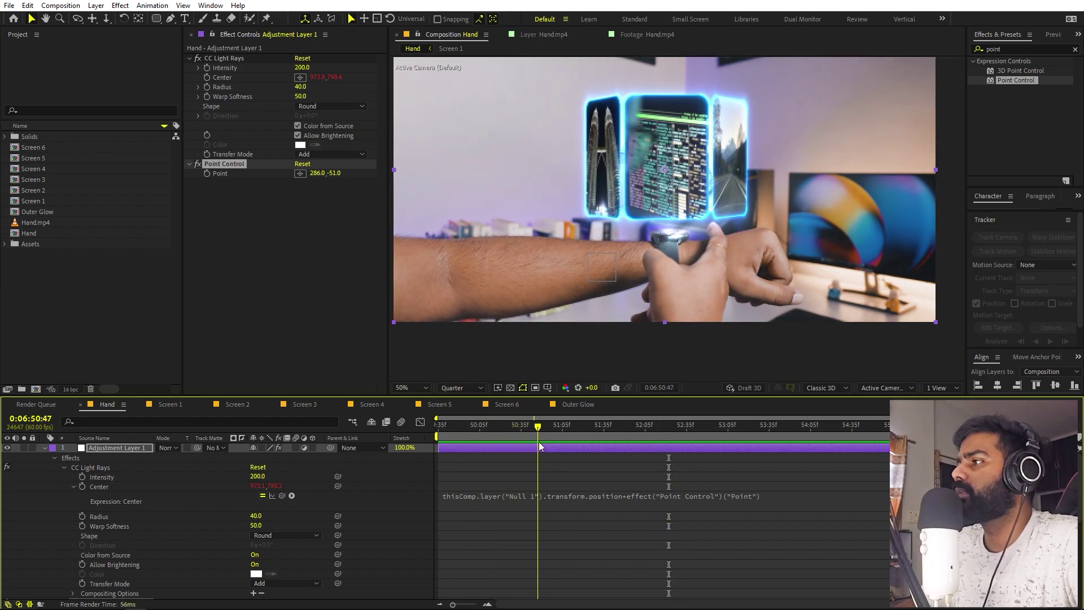
{"action": "left_click", "coordinate": [208, 68]}
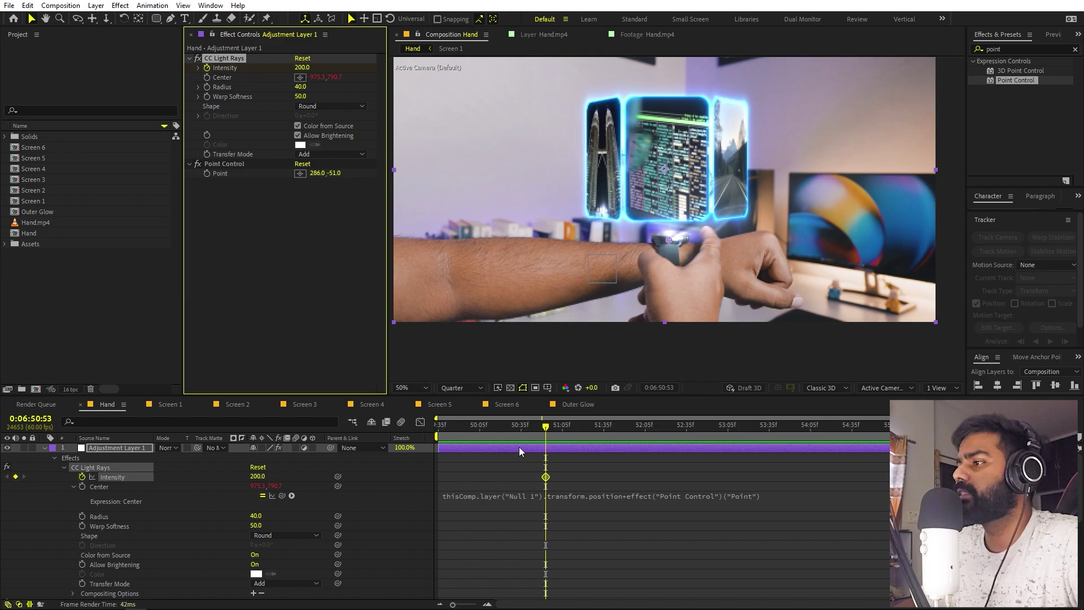
{"action": "left_click_drag", "start_coordinate": [553, 477], "coordinate": [587, 476]}
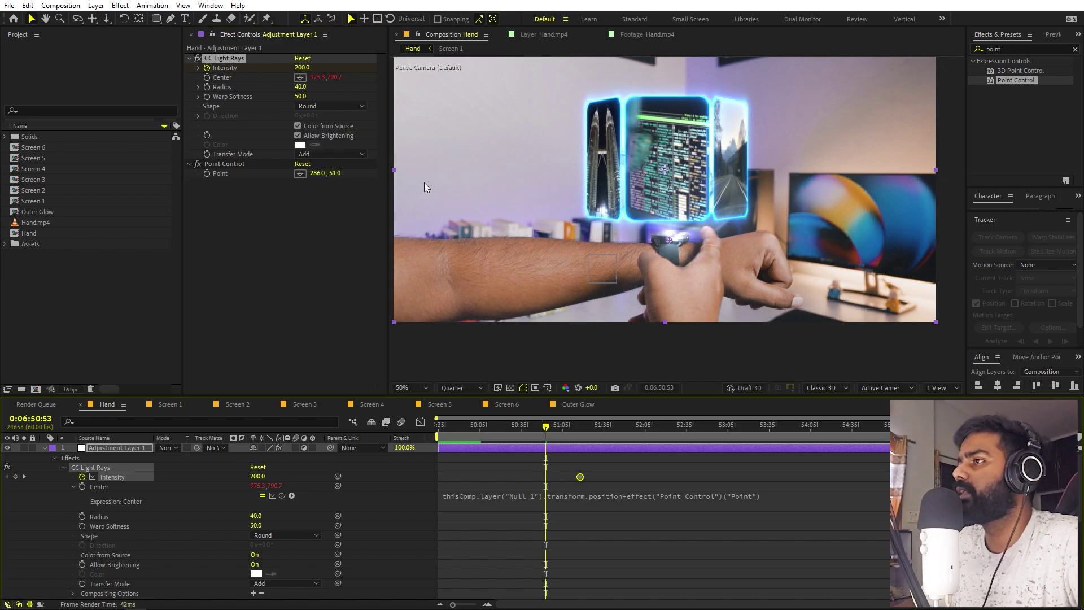
{"action": "left_click", "coordinate": [302, 68]}
{"action": "type", "text": "0"}
{"action": "key", "text": "Return"}
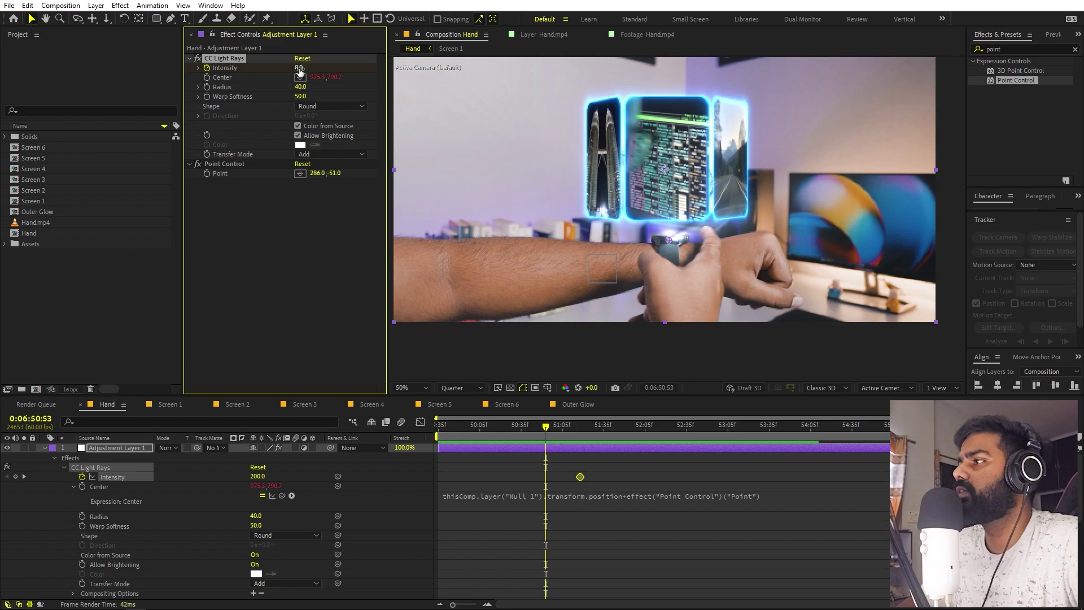
Collapse the adjustment layer's properties and apply the Exposure color correction effect to the Hand.mp4 layer.
{"action": "left_click", "coordinate": [627, 461]}
{"action": "left_click", "coordinate": [45, 449]}
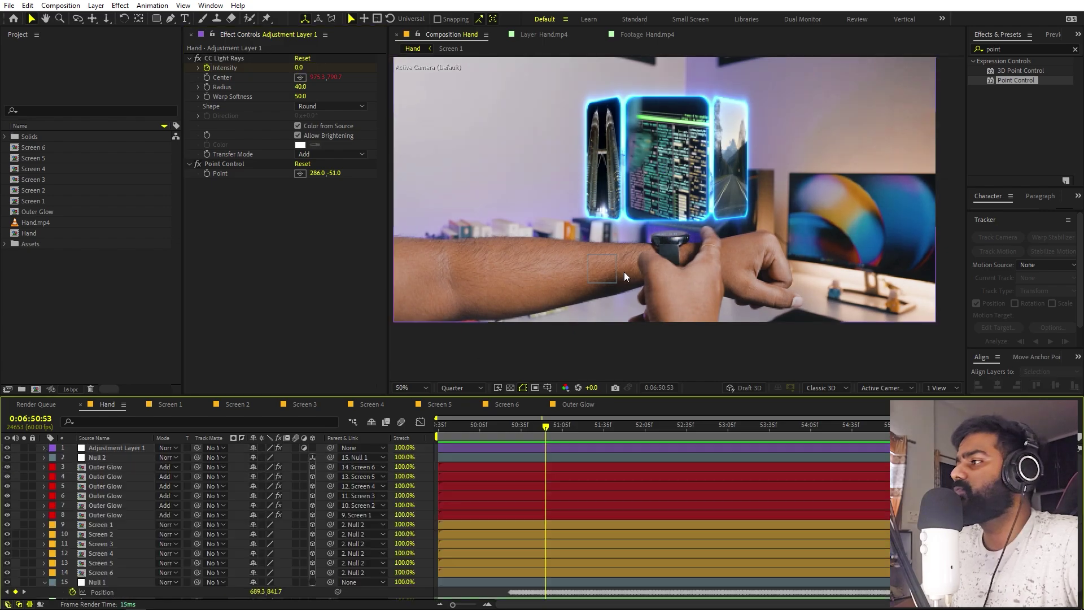
{"action": "left_click_drag", "start_coordinate": [610, 436], "coordinate": [678, 434]}
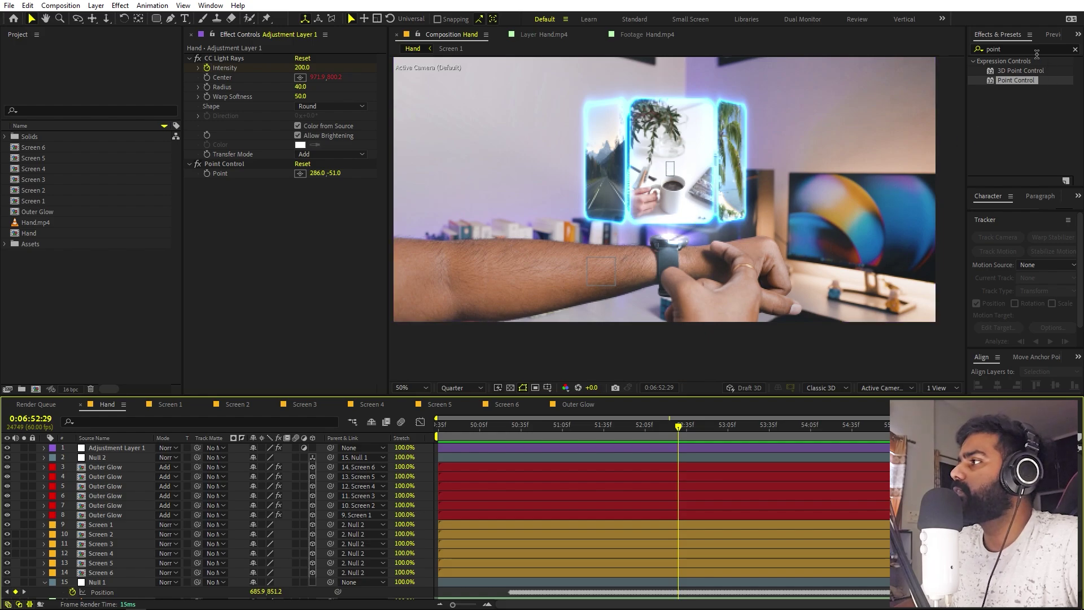
{"action": "left_click", "coordinate": [1005, 49]}
{"action": "type", "text": "expo"}
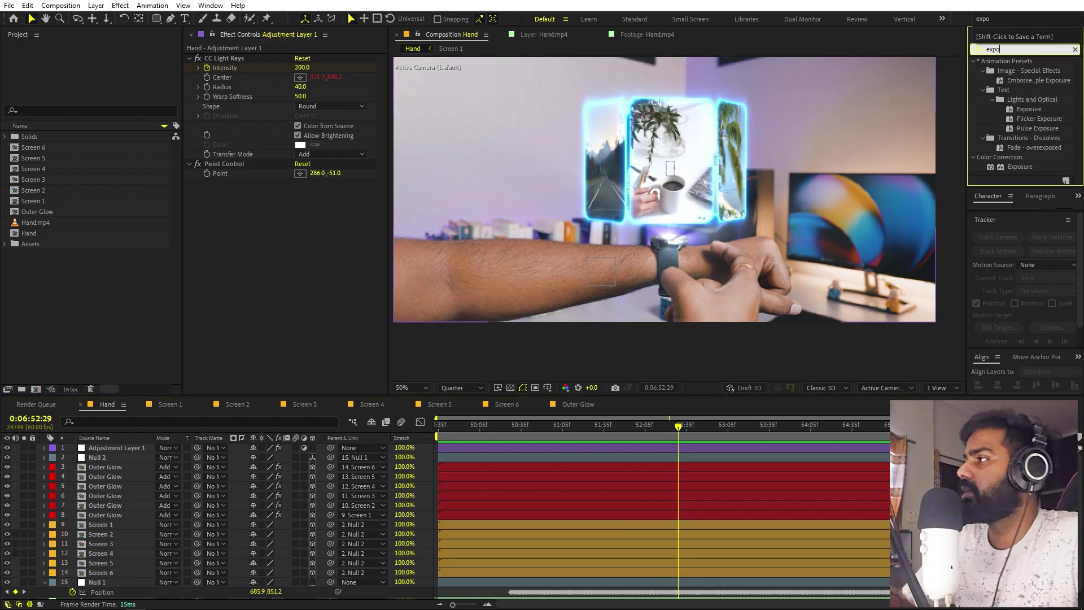
{"action": "left_click_drag", "start_coordinate": [1026, 169], "coordinate": [101, 594]}
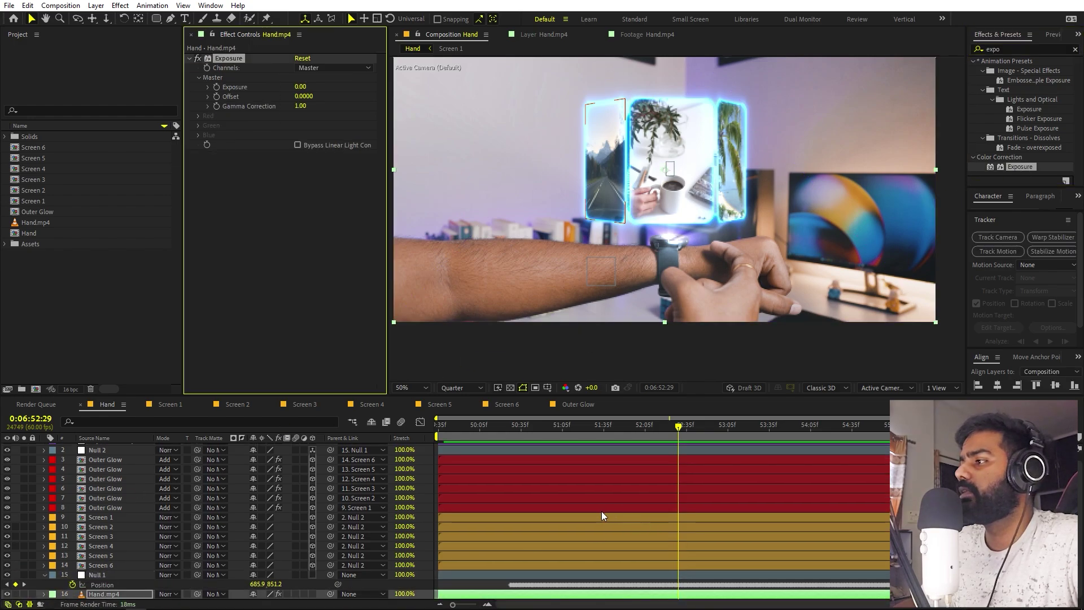
Keyframe the Exposure of Hand.mp4 at 0 at 0:06:50:57, falling to -1 at 0:06:51:41.
{"action": "left_click", "coordinate": [590, 429]}
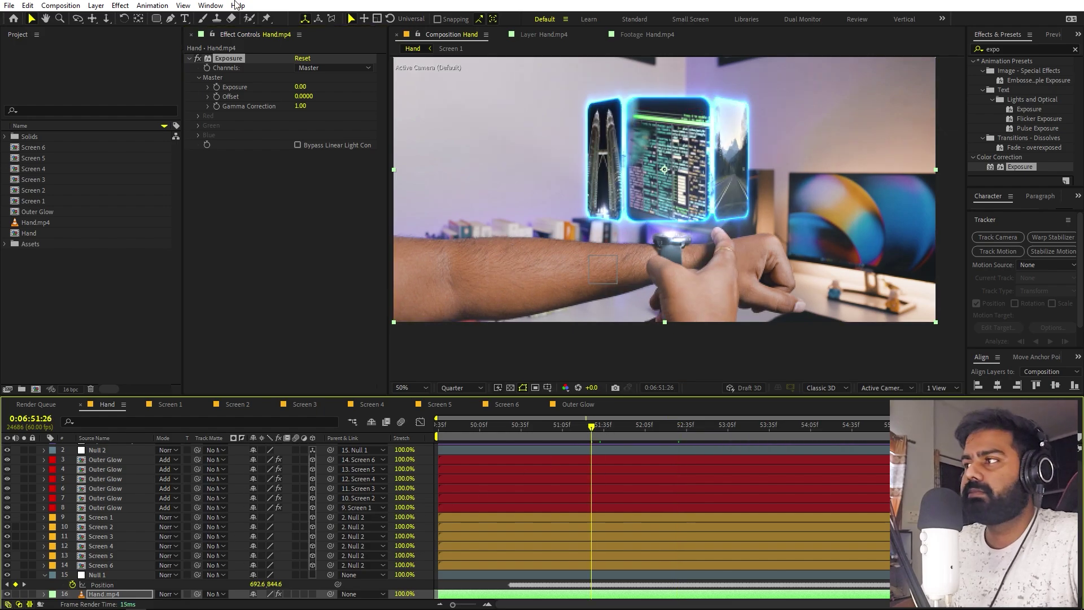
{"action": "left_click", "coordinate": [559, 429]}
{"action": "mouse_move", "coordinate": [552, 429]}
{"action": "left_mouse_down"}
{"action": "mouse_move", "coordinate": [526, 428]}
{"action": "mouse_move", "coordinate": [551, 425]}
{"action": "left_mouse_up"}
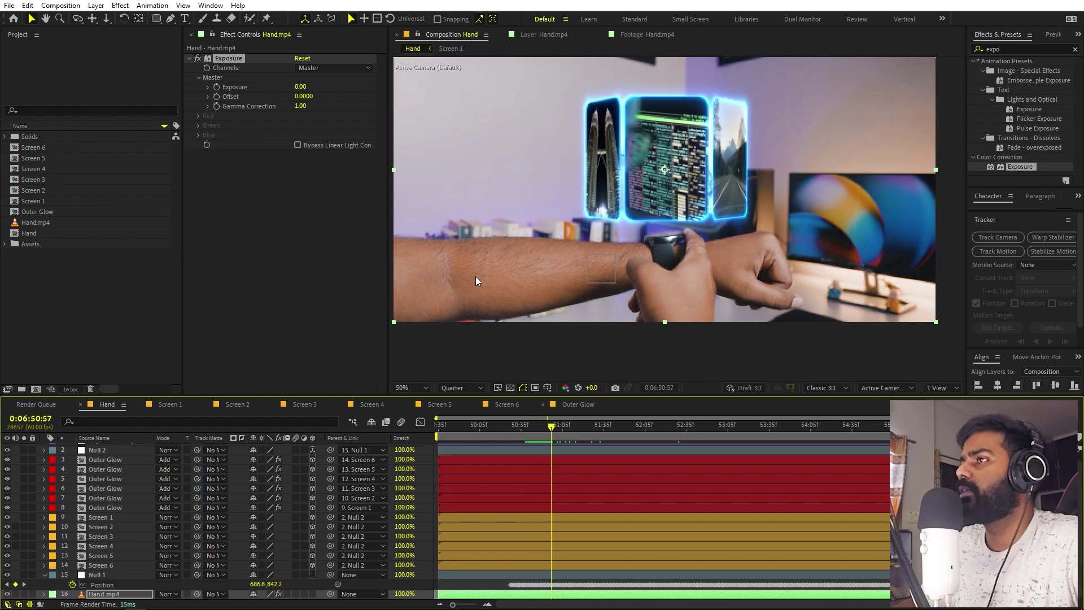
{"action": "left_click", "coordinate": [217, 87]}
{"action": "left_click_drag", "start_coordinate": [568, 430], "coordinate": [613, 432]}
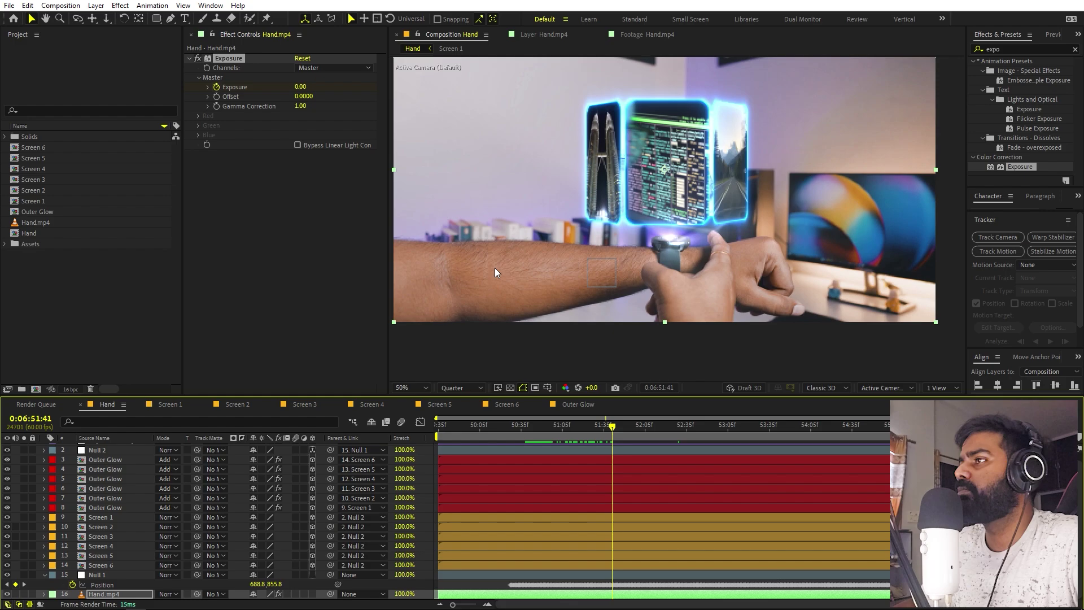
{"action": "left_click", "coordinate": [300, 87]}
{"action": "type", "text": "-1"}
{"action": "key", "text": "Return"}
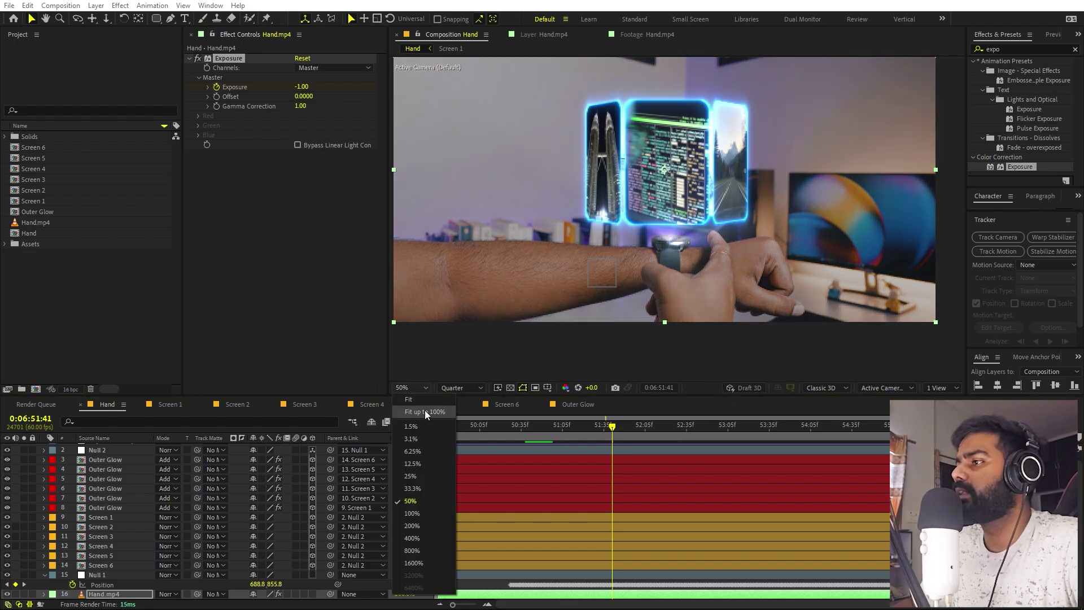
Fit the composition in the viewer and play it back from 0:06:50:47 to check the darkening of the footage.
{"action": "key", "text": "ctrl+z"}
{"action": "left_click", "coordinate": [537, 431]}
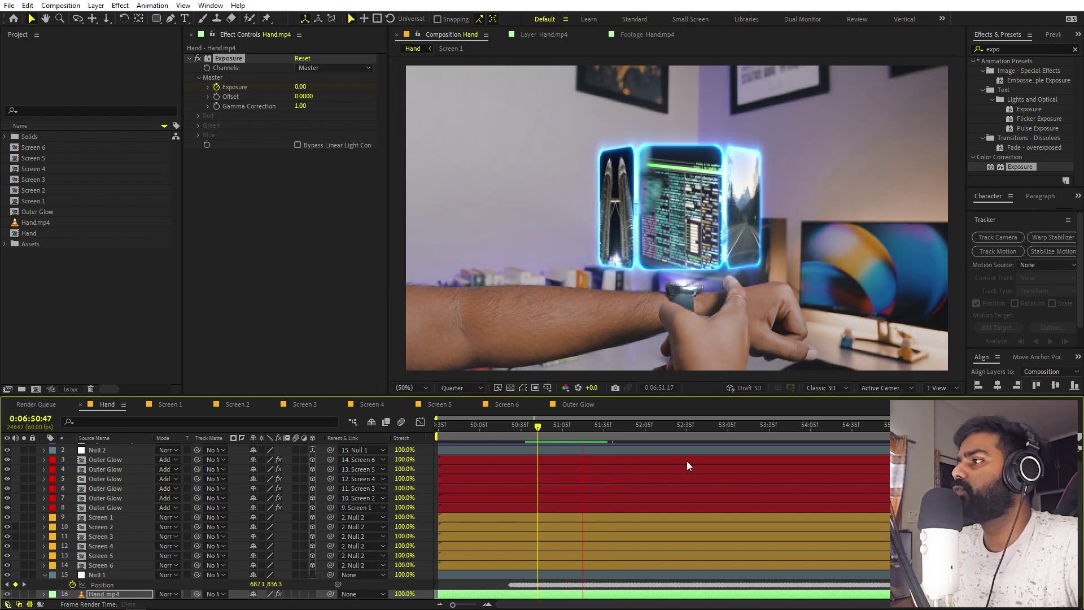
{"action": "mouse_move", "coordinate": [537, 431]}
{"action": "left_mouse_down"}
{"action": "mouse_move", "coordinate": [589, 438]}
{"action": "mouse_move", "coordinate": [555, 440]}
{"action": "left_mouse_up"}
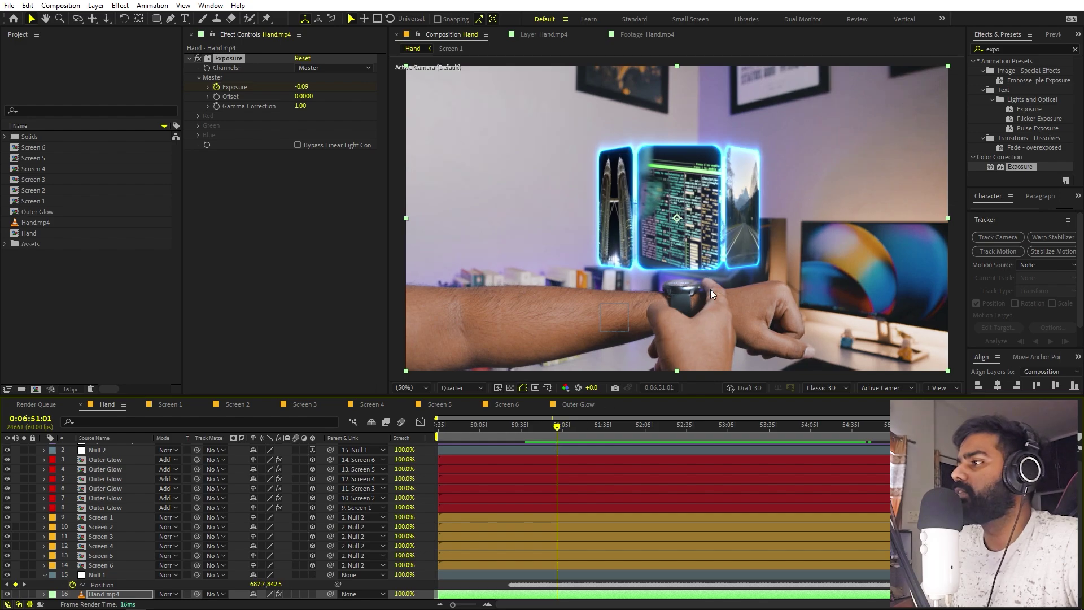
Add position keyframes to Screen 1 through Screen 6 together at 0:06:51:20.
{"action": "mouse_move", "coordinate": [558, 425]}
{"action": "left_mouse_down"}
{"action": "mouse_move", "coordinate": [577, 428]}
{"action": "mouse_move", "coordinate": [529, 429]}
{"action": "mouse_move", "coordinate": [541, 429]}
{"action": "left_mouse_up"}
{"action": "left_click", "coordinate": [113, 565]}
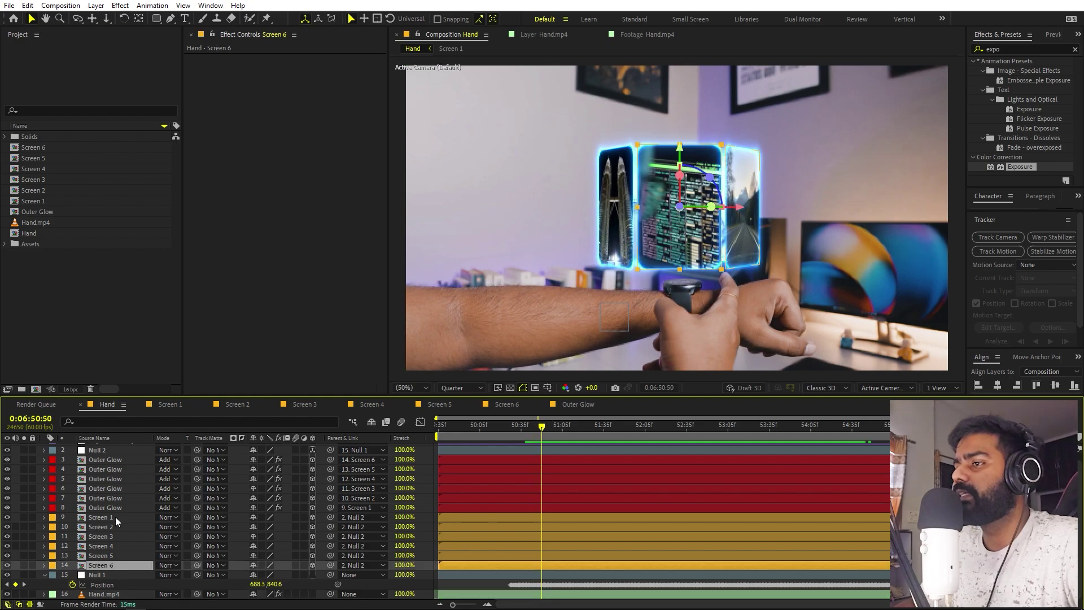
{"action": "left_click", "coordinate": [115, 517], "text": "shift"}
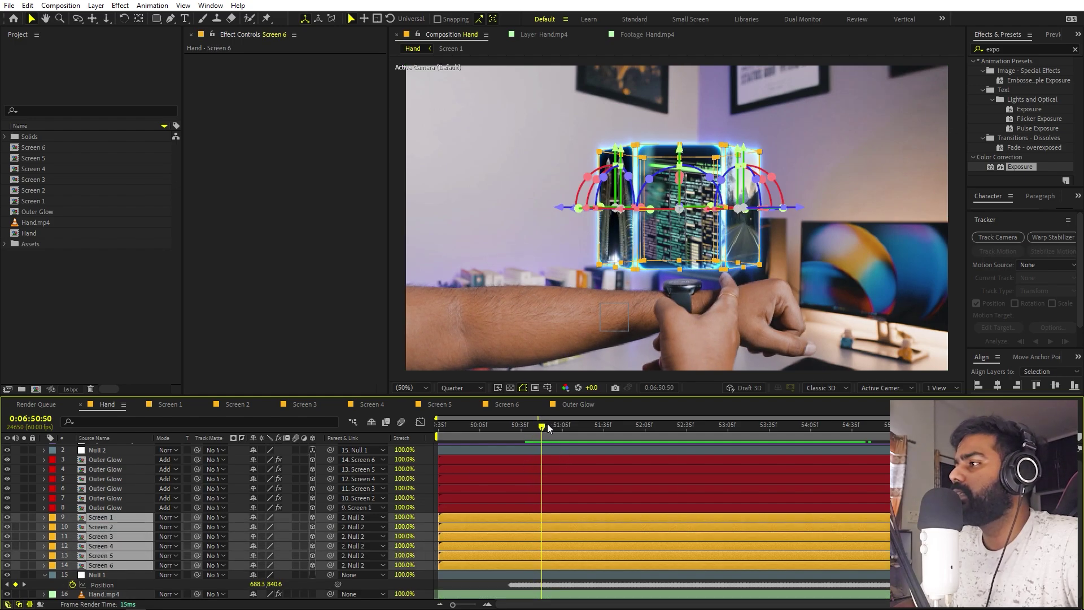
{"action": "left_click_drag", "start_coordinate": [547, 424], "coordinate": [585, 423]}
{"action": "key", "text": "p"}
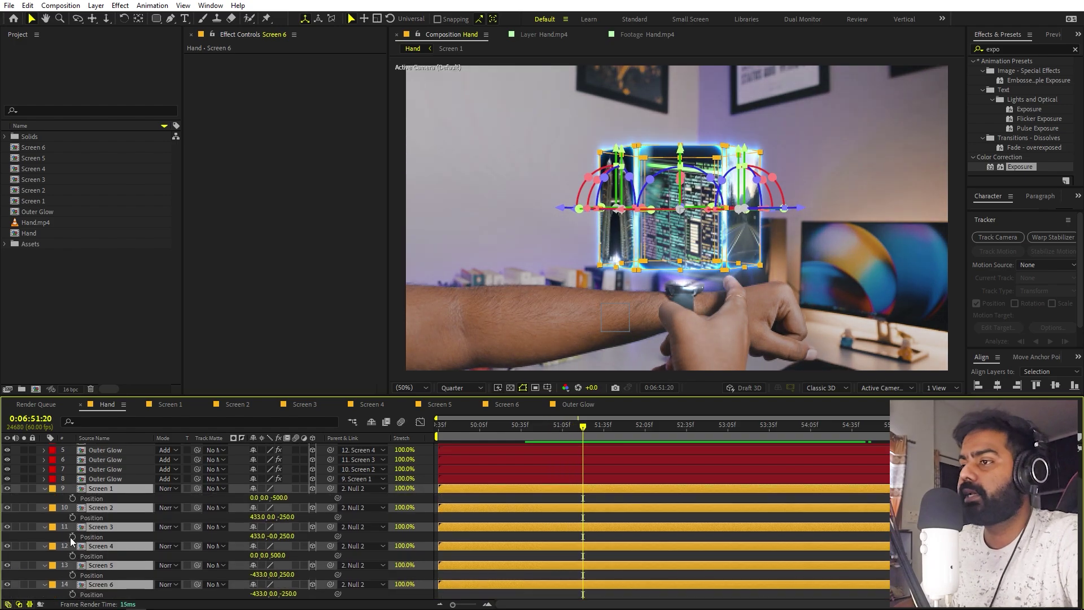
{"action": "left_click", "coordinate": [73, 498]}
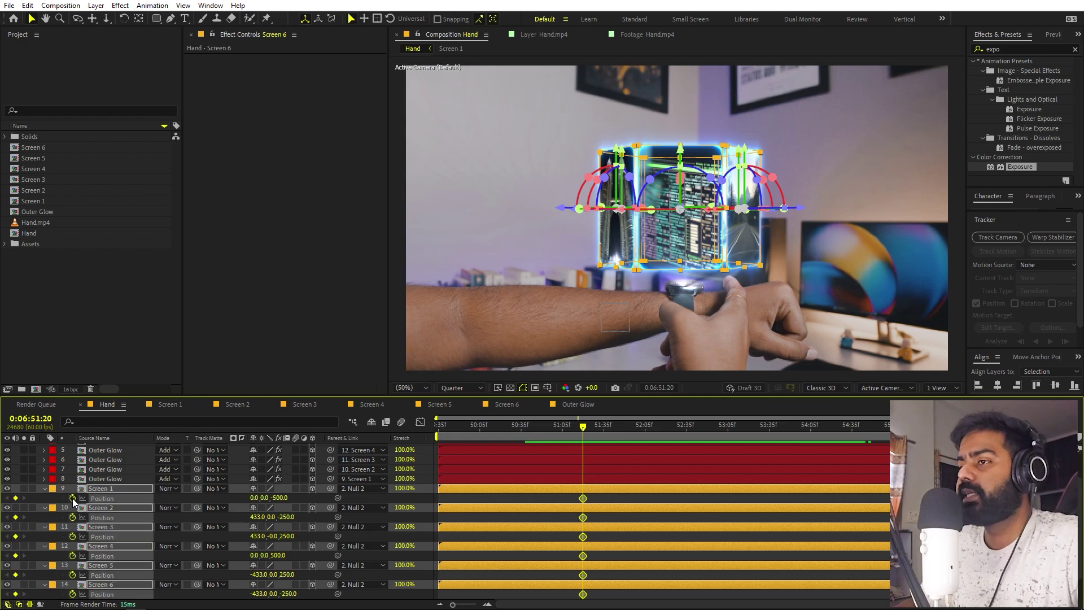
Add scale and opacity keyframes at 0:06:51:20 to all six screen layers.
{"action": "key", "text": "s"}
{"action": "left_click", "coordinate": [73, 498]}
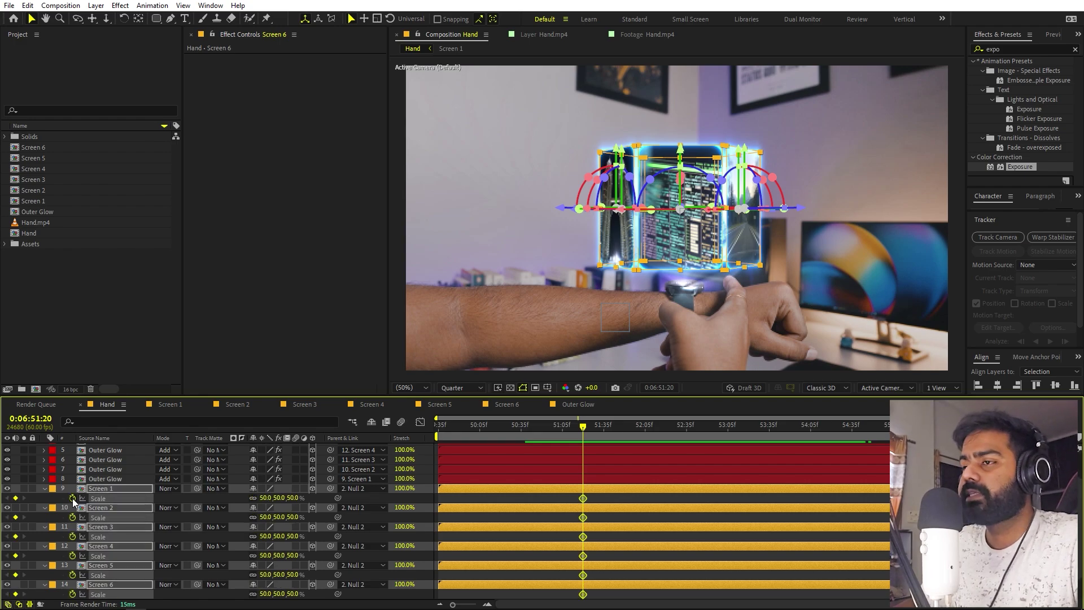
{"action": "key", "text": "u"}
{"action": "key", "text": "alt+shift+t"}
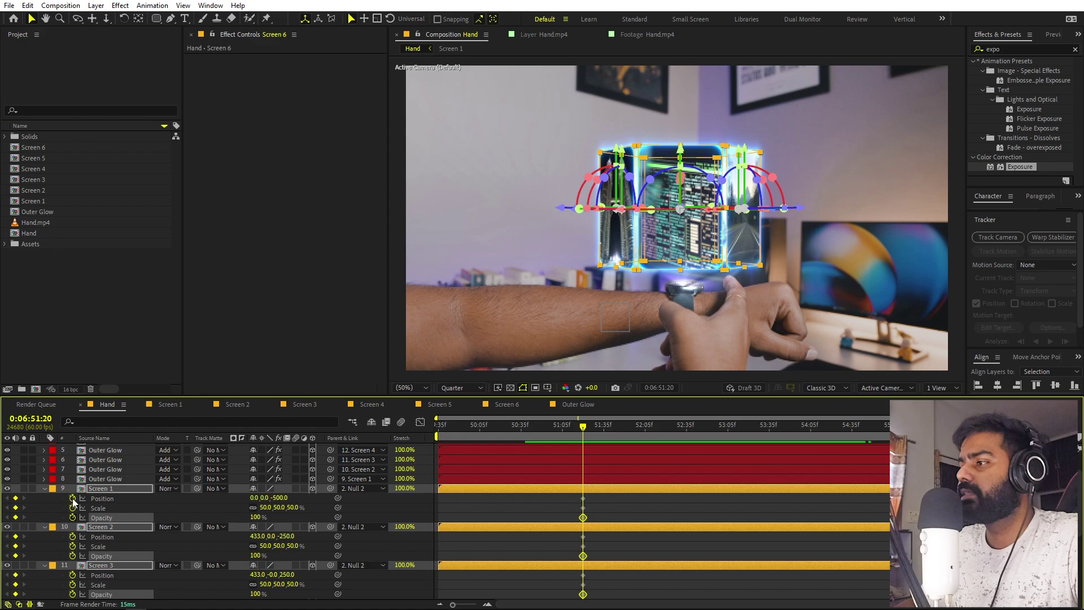
At 0:06:50:49, lower all six screens together toward the watch, to a Y position of about 481.
{"action": "scroll", "coordinate": [724, 512], "scroll_direction": "down", "scroll_amount": 3}
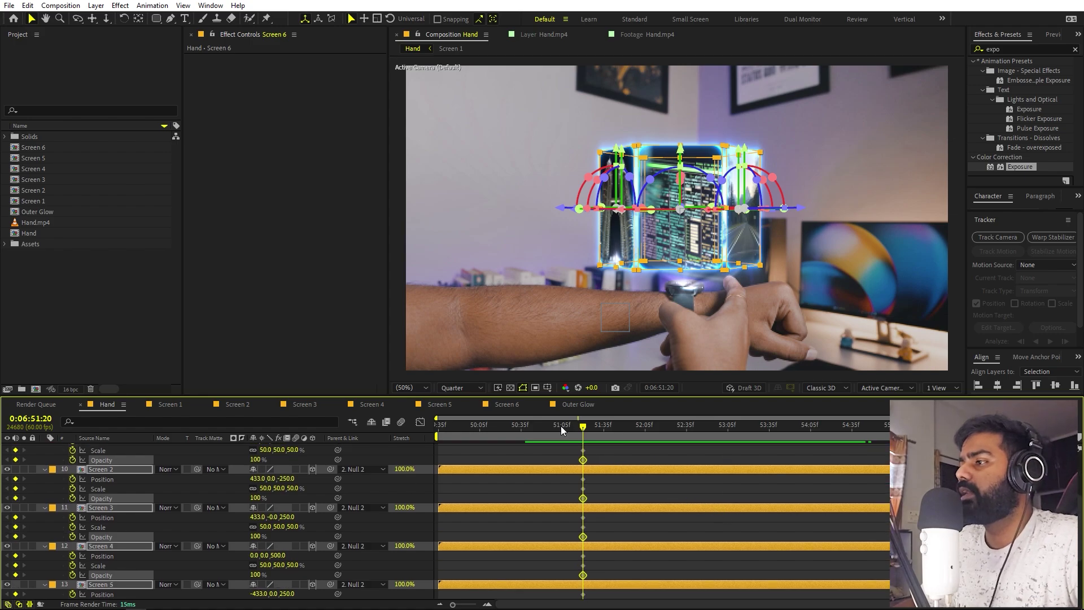
{"action": "left_click_drag", "start_coordinate": [558, 426], "coordinate": [540, 427]}
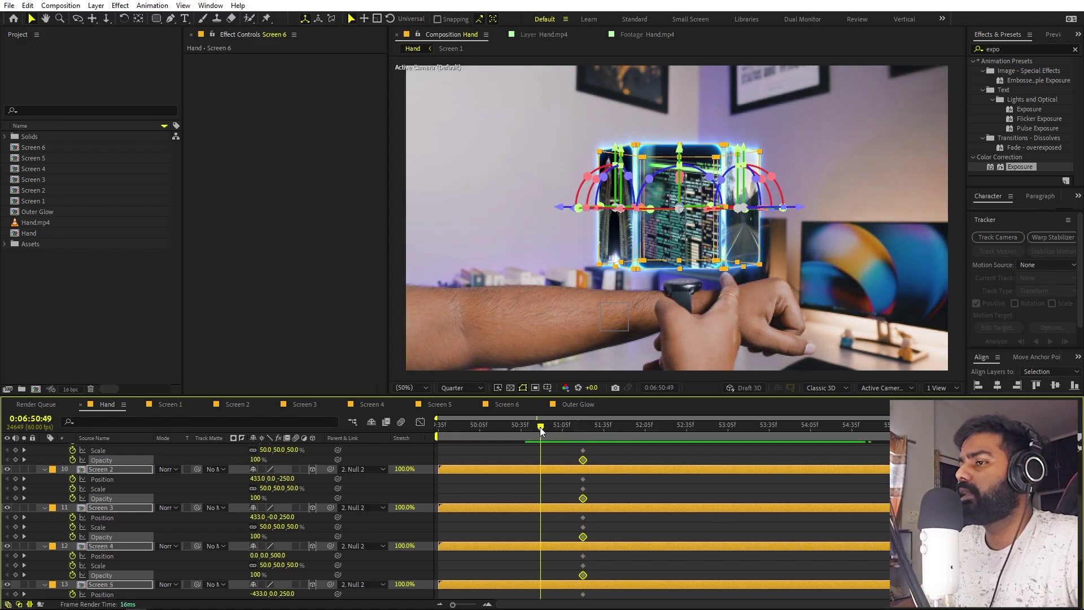
{"action": "scroll", "coordinate": [189, 463], "scroll_direction": "up", "scroll_amount": 5}
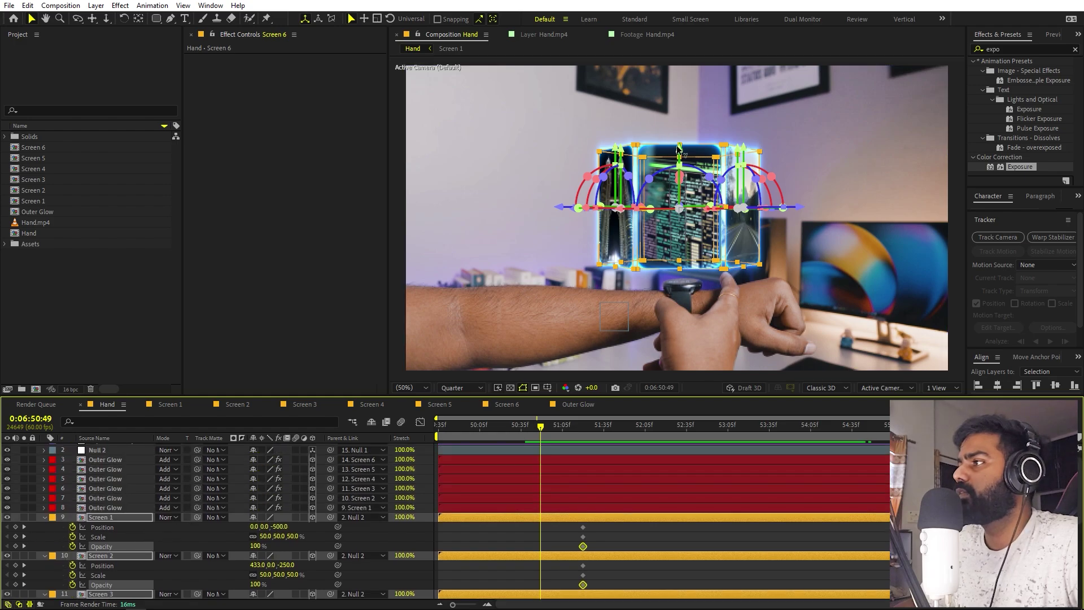
{"action": "left_click_drag", "start_coordinate": [681, 153], "coordinate": [683, 262]}
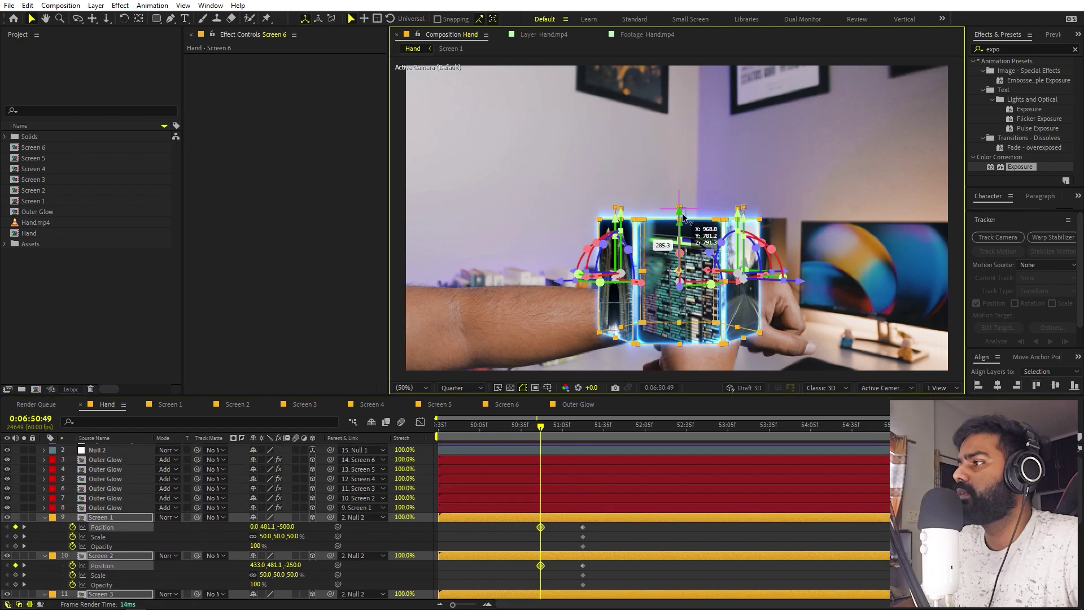
Set the scale and opacity of all six screens to 0 at 0:06:50:49 and preview the animation.
{"action": "scroll", "coordinate": [198, 548], "scroll_direction": "down", "scroll_amount": 3}
{"action": "left_click", "coordinate": [269, 479]}
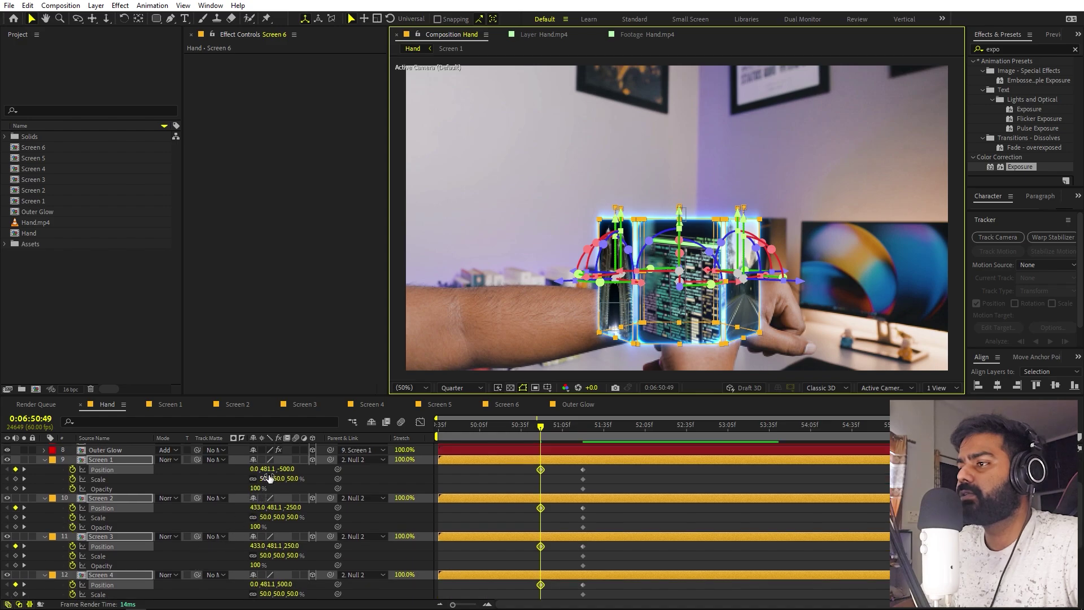
{"action": "type", "text": "0"}
{"action": "key", "text": "Return"}
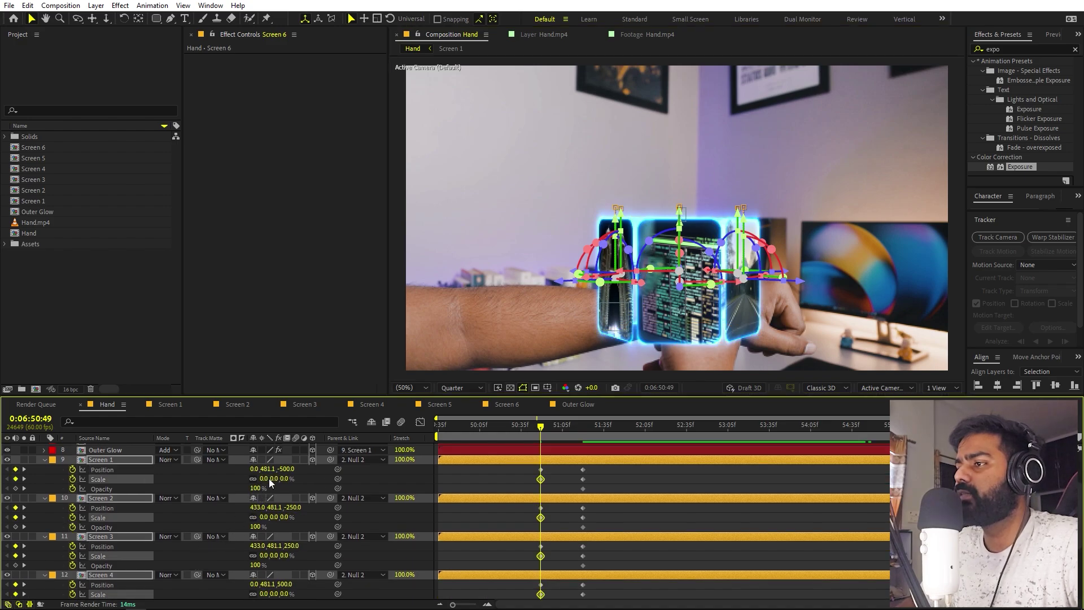
{"action": "left_click", "coordinate": [257, 488]}
{"action": "type", "text": "0"}
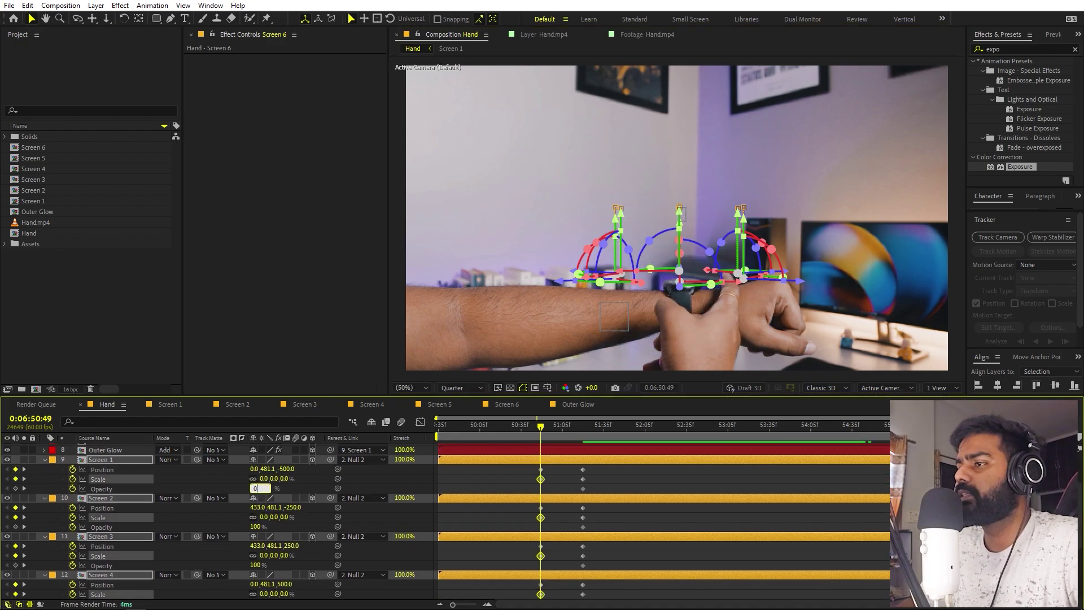
{"action": "key", "text": "Return"}
{"action": "left_click", "coordinate": [687, 470]}
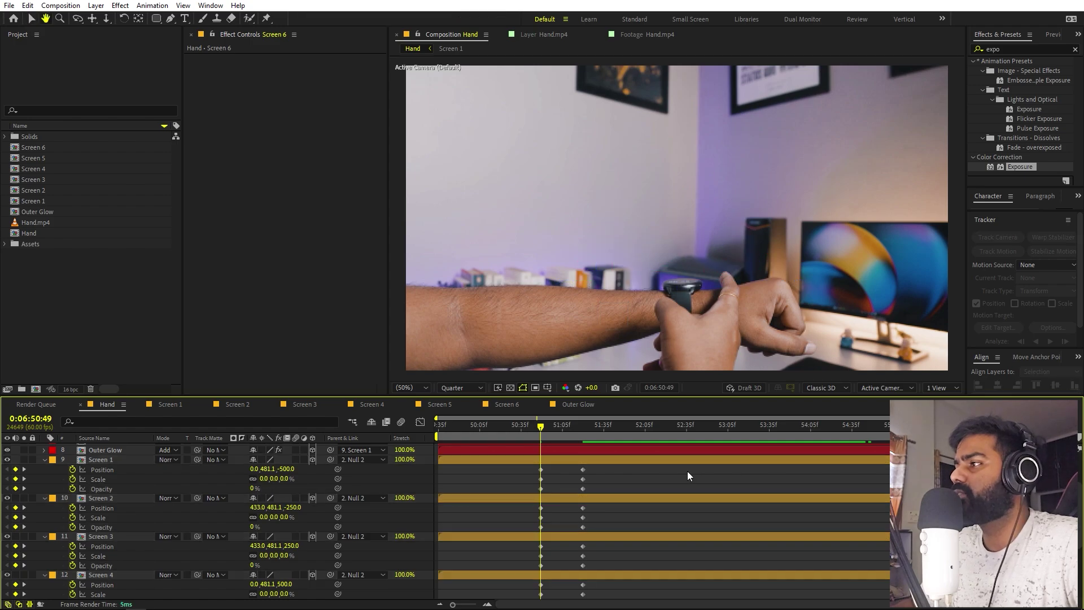
{"action": "key", "text": "space"}
{"action": "key", "text": "space"}
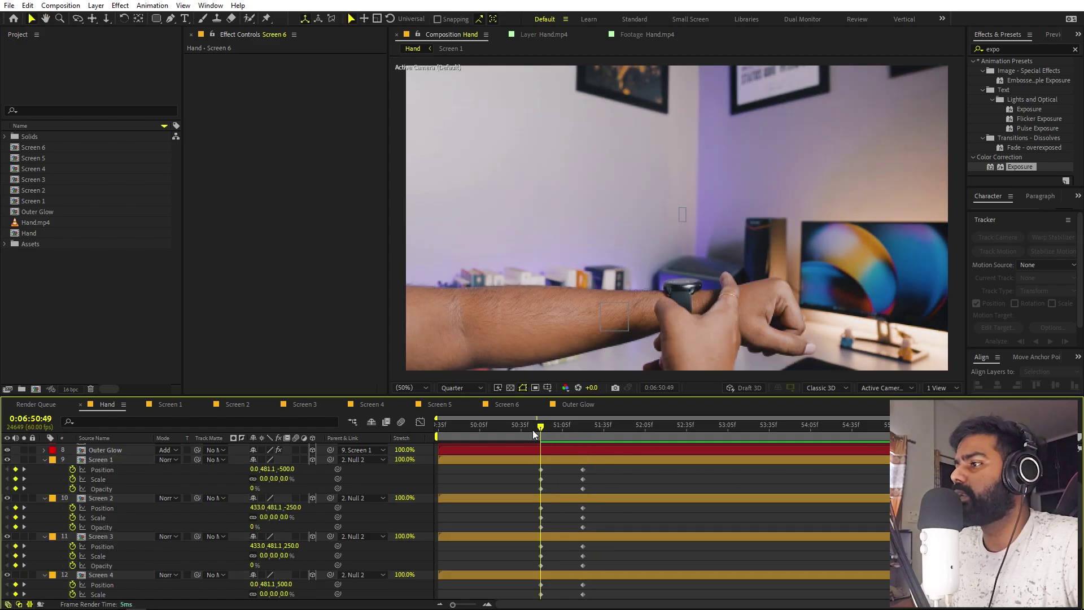
Apply Easy Ease to all position, scale and opacity keyframes of the six screens.
{"action": "left_click_drag", "start_coordinate": [601, 470], "coordinate": [497, 553]}
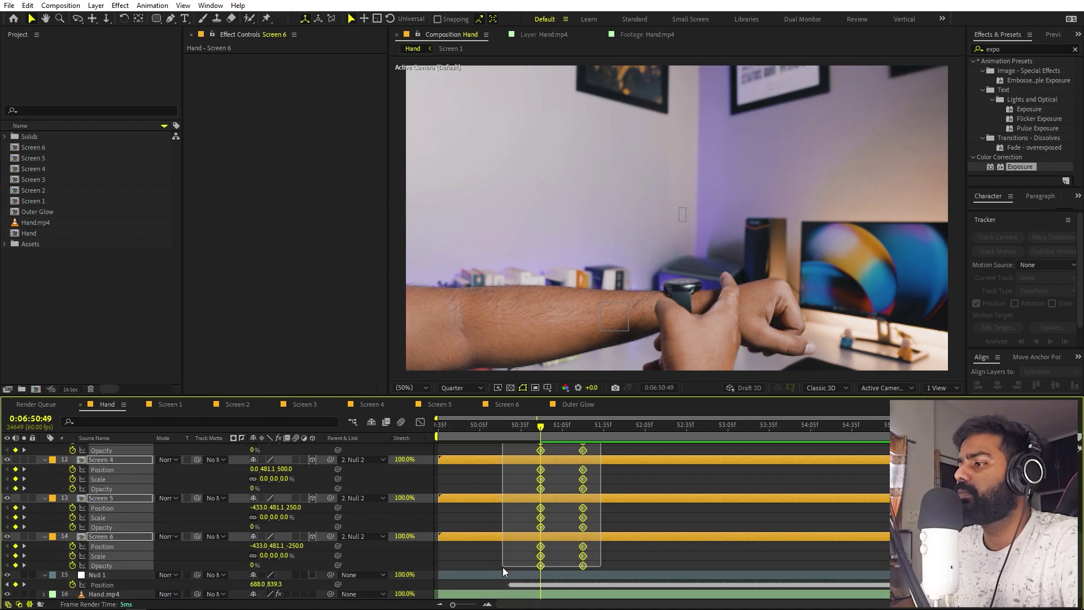
{"action": "key", "text": "F9"}
{"action": "scroll", "coordinate": [493, 519], "scroll_direction": "up", "scroll_amount": 5}
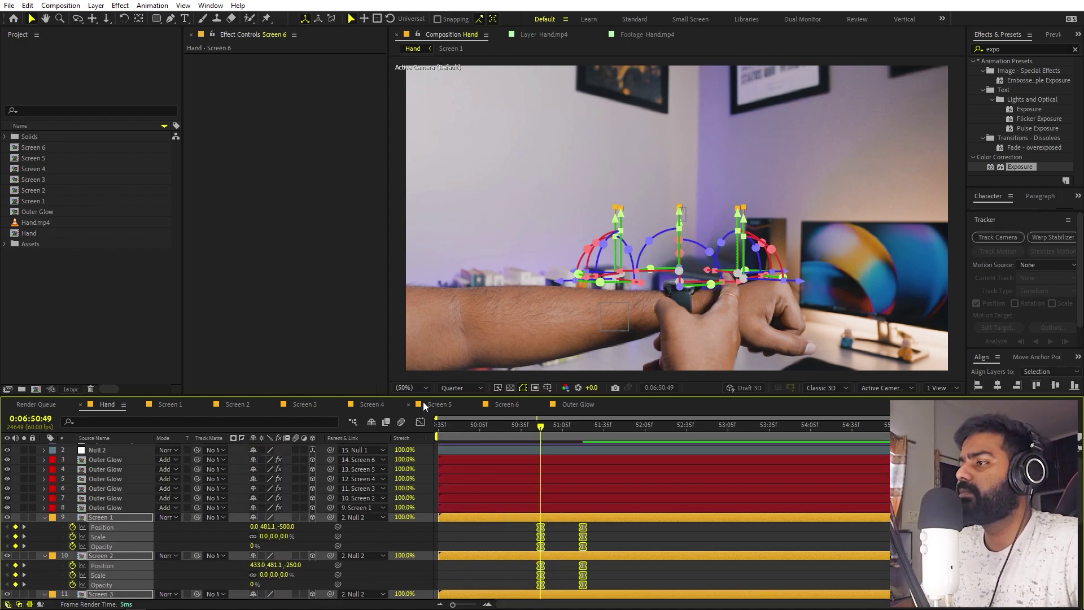
Reshape the screens' speed curves in the graph editor so they peak early and ease out slowly into the ending keyframes.
{"action": "left_click", "coordinate": [420, 424]}
{"action": "left_click_drag", "start_coordinate": [678, 527], "coordinate": [496, 581]}
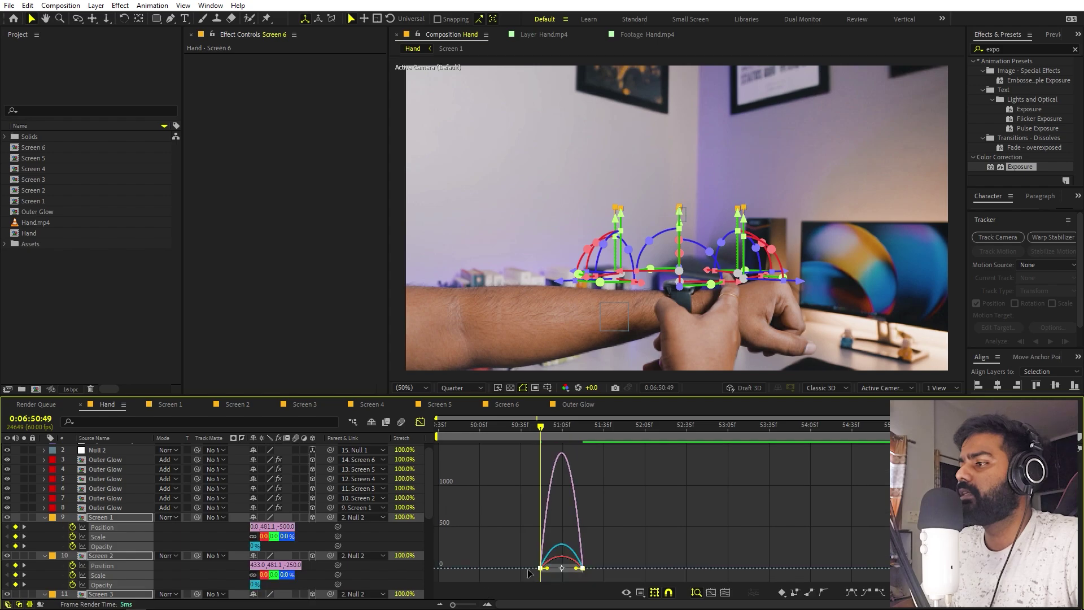
{"action": "left_click_drag", "start_coordinate": [719, 568], "coordinate": [613, 570]}
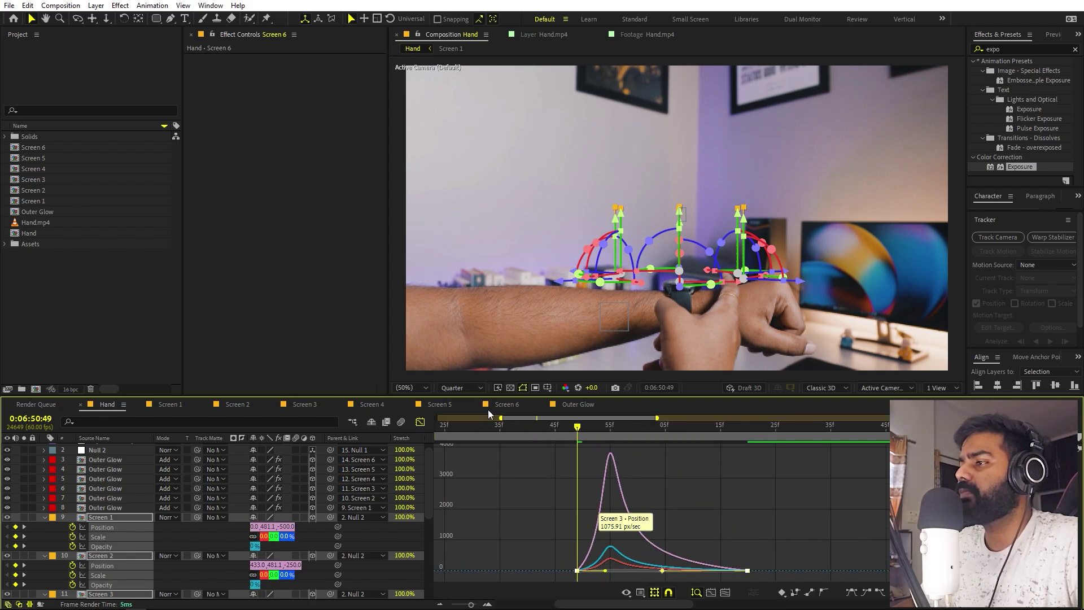
{"action": "left_click", "coordinate": [421, 422]}
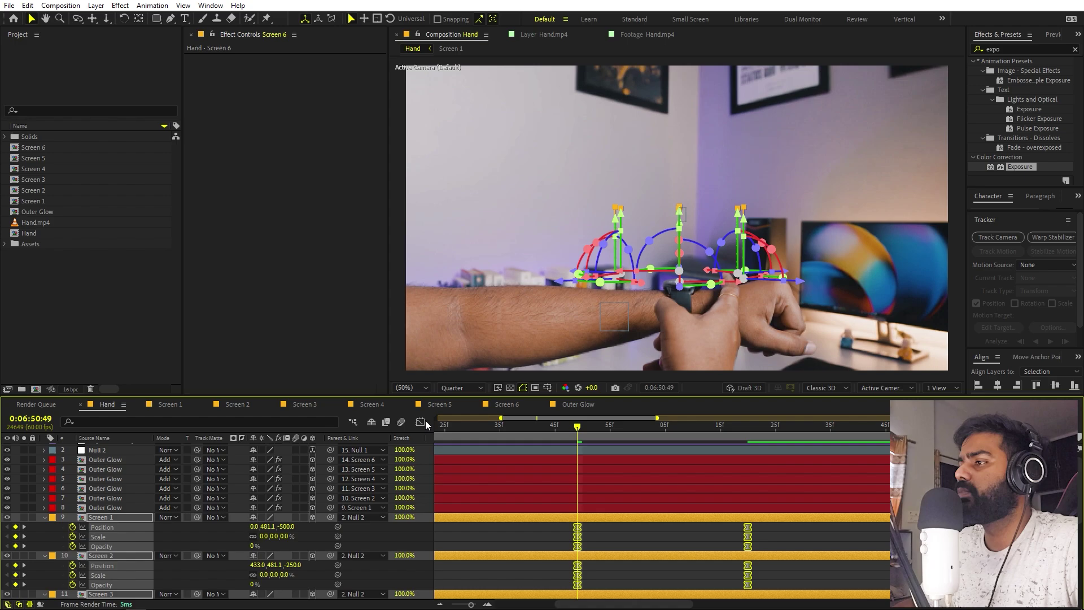
{"action": "left_click", "coordinate": [642, 536]}
Fit the frame in the viewer and play back from 0:06:50:32 to check how the screens emerge from the watch.
{"action": "key", "text": "comma"}
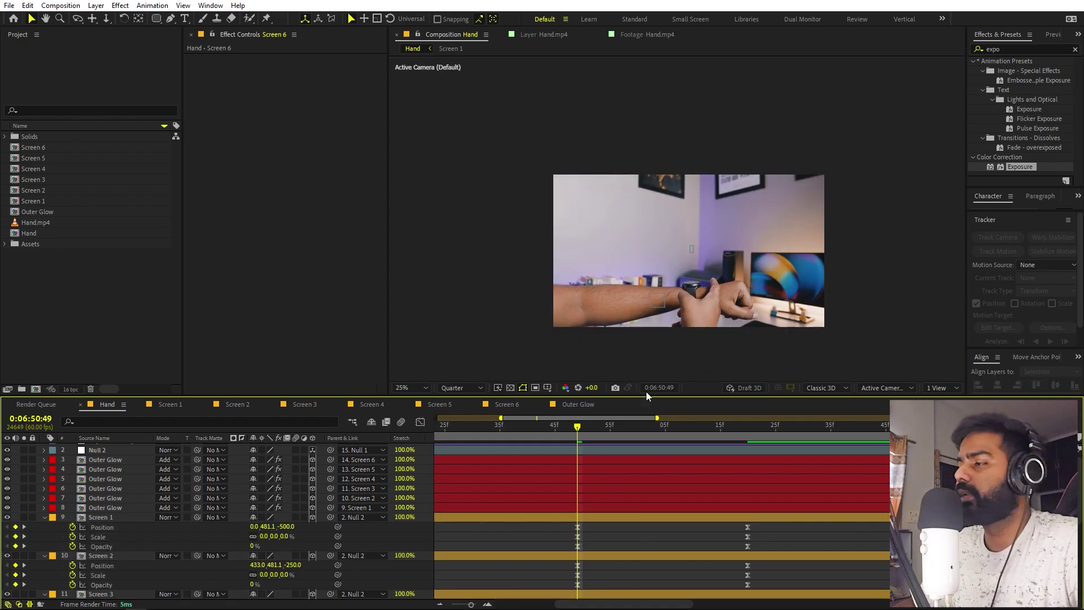
{"action": "left_click", "coordinate": [423, 389]}
{"action": "left_click", "coordinate": [418, 522]}
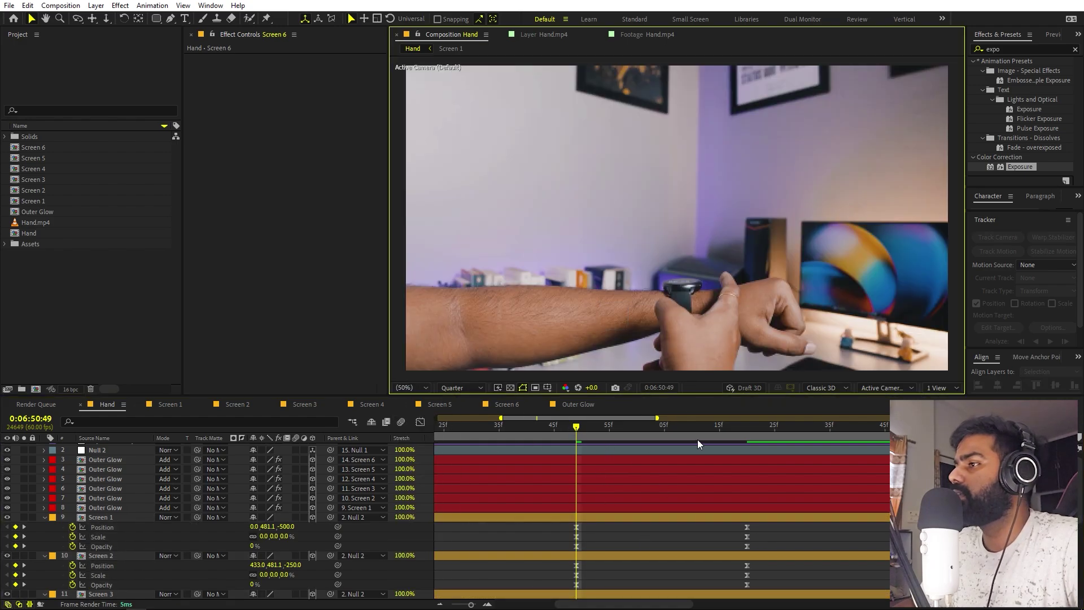
{"action": "left_click_drag", "start_coordinate": [549, 425], "coordinate": [481, 435]}
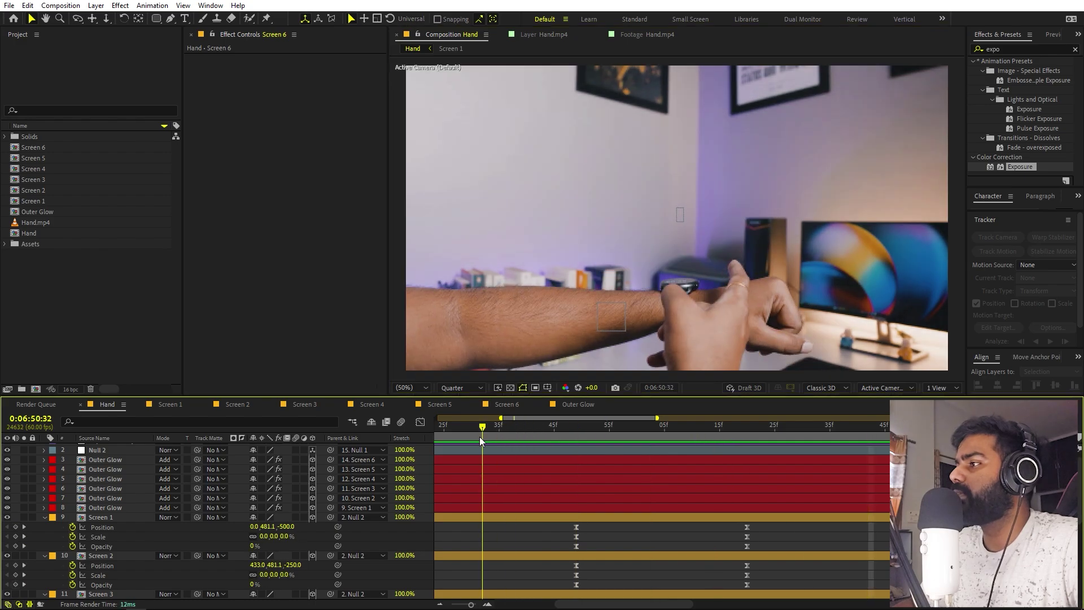
{"action": "key", "text": "space"}
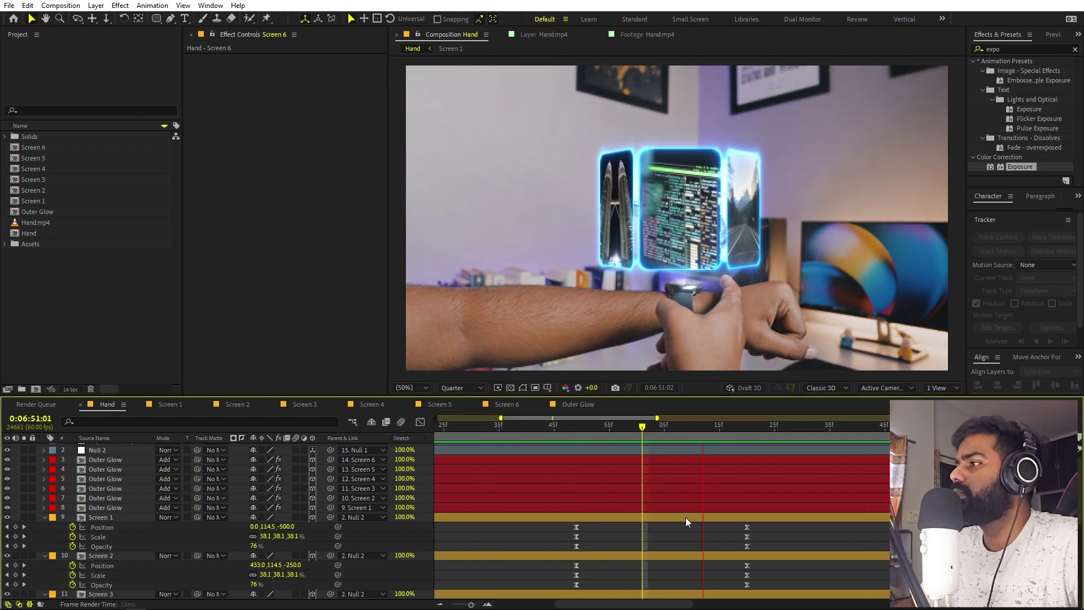
Move the ending position, scale and opacity keyframes of all six screens to about 0:06:51:17.
{"action": "key", "text": "minus"}
{"action": "left_click_drag", "start_coordinate": [731, 531], "coordinate": [703, 565]}
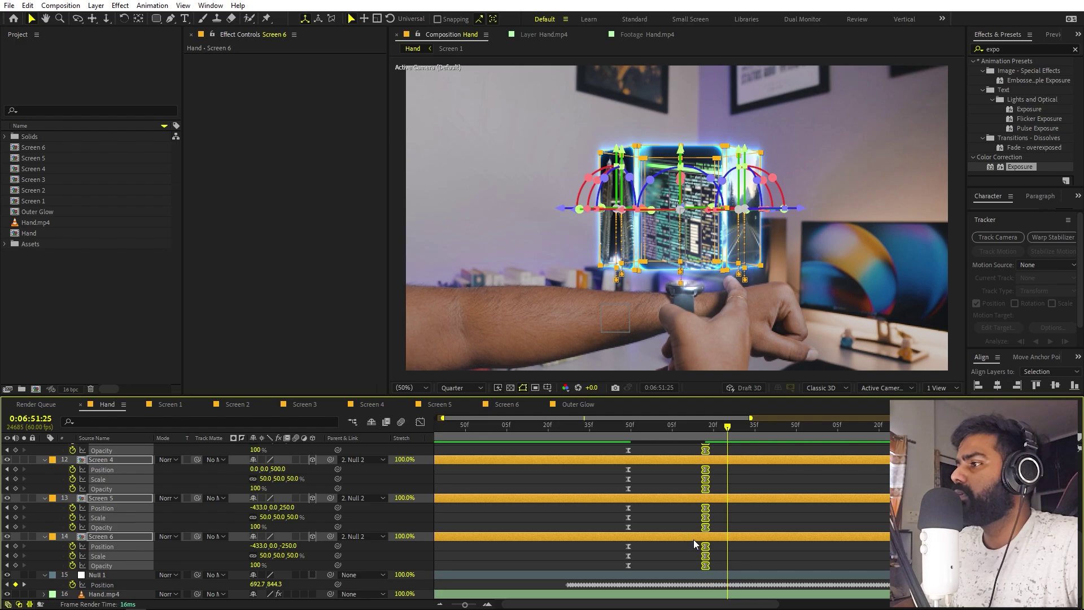
{"action": "scroll", "coordinate": [647, 483], "scroll_direction": "up", "scroll_amount": 5}
Shift the six screen layers in time together so that their starting keyframes line up with 0:06:50:55.
{"action": "left_click_drag", "start_coordinate": [582, 424], "coordinate": [643, 428]}
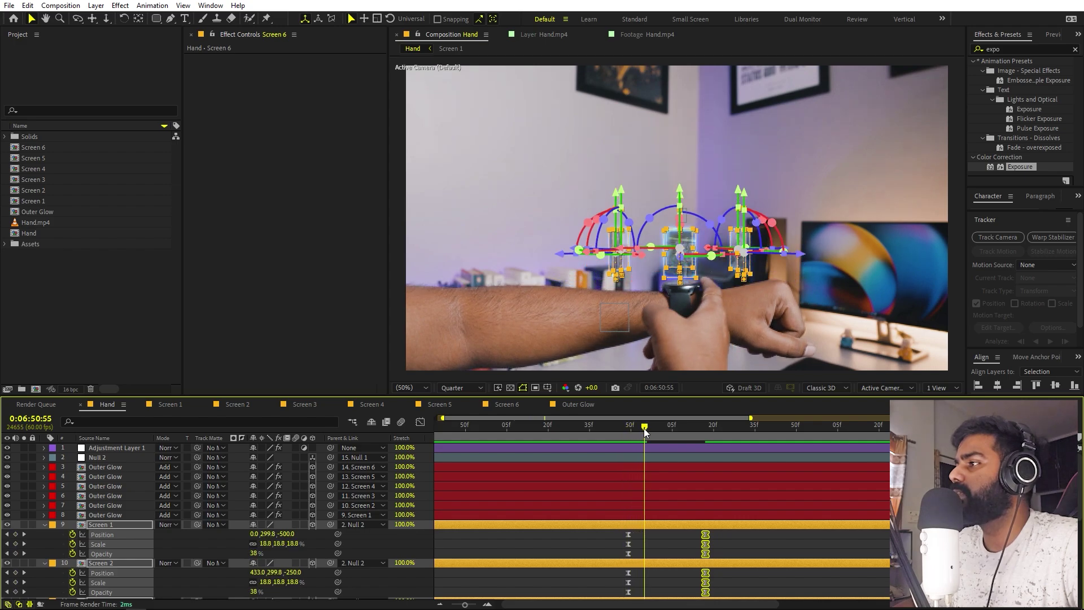
{"action": "left_click", "coordinate": [672, 544]}
{"action": "left_click", "coordinate": [668, 525]}
{"action": "scroll", "coordinate": [672, 560], "scroll_direction": "down", "scroll_amount": 5}
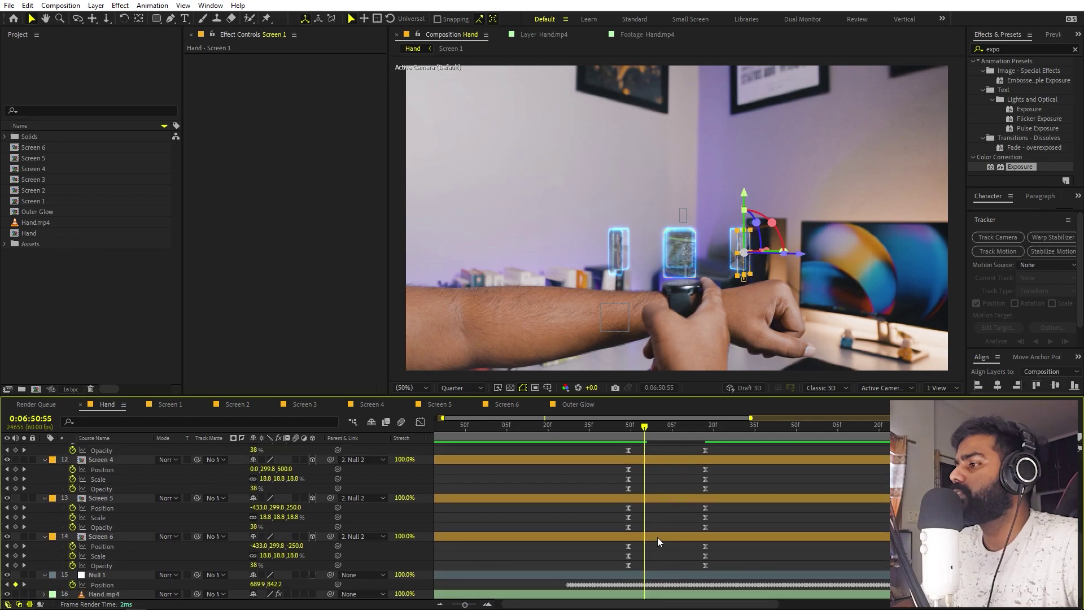
{"action": "key", "text": "ctrl+a"}
{"action": "left_click_drag", "start_coordinate": [658, 534], "coordinate": [679, 520]}
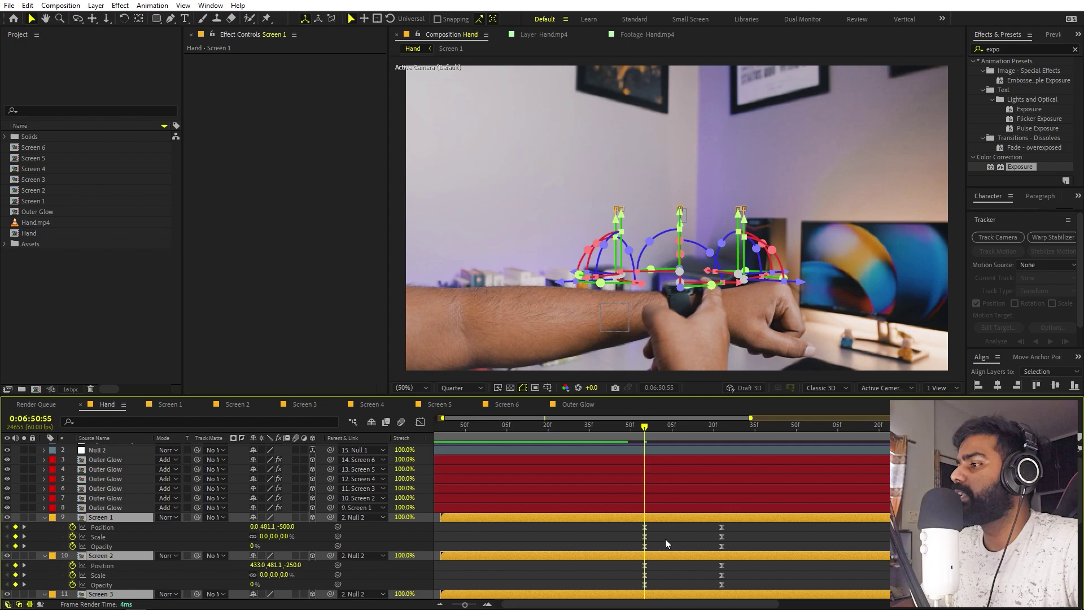
Stagger Screens 2 to 6 in time so that each screen's keyframes start 10 frames after those of the previous screen.
{"action": "scroll", "coordinate": [665, 539], "scroll_direction": "down", "scroll_amount": 4}
{"action": "left_click", "coordinate": [661, 500]}
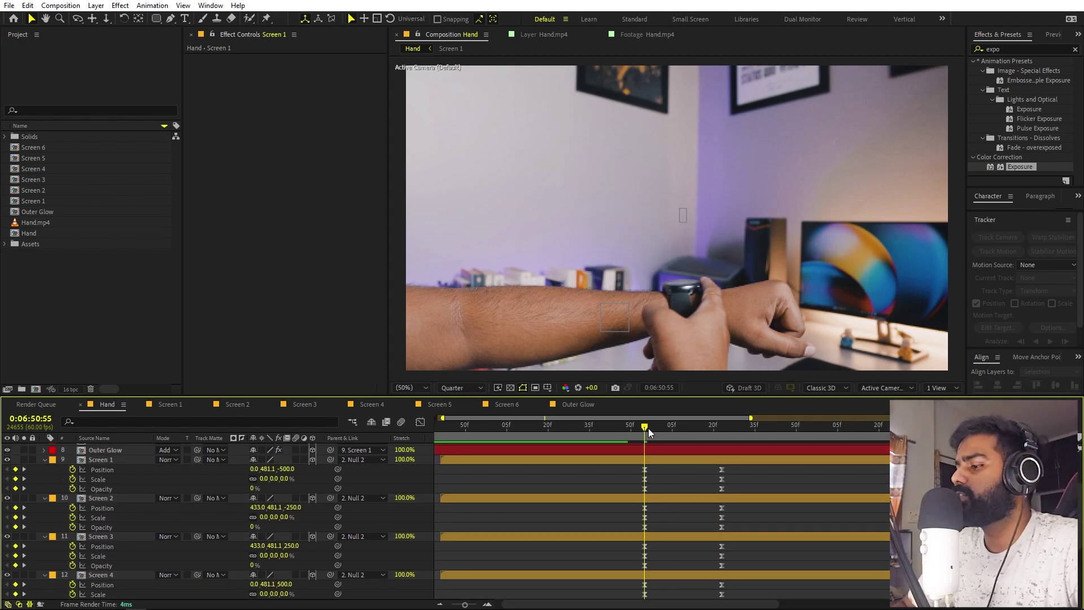
{"action": "left_click_drag", "start_coordinate": [648, 428], "coordinate": [672, 433]}
{"action": "left_click_drag", "start_coordinate": [683, 500], "coordinate": [709, 501]}
{"action": "left_click_drag", "start_coordinate": [619, 535], "coordinate": [673, 540]}
{"action": "key", "text": "k"}
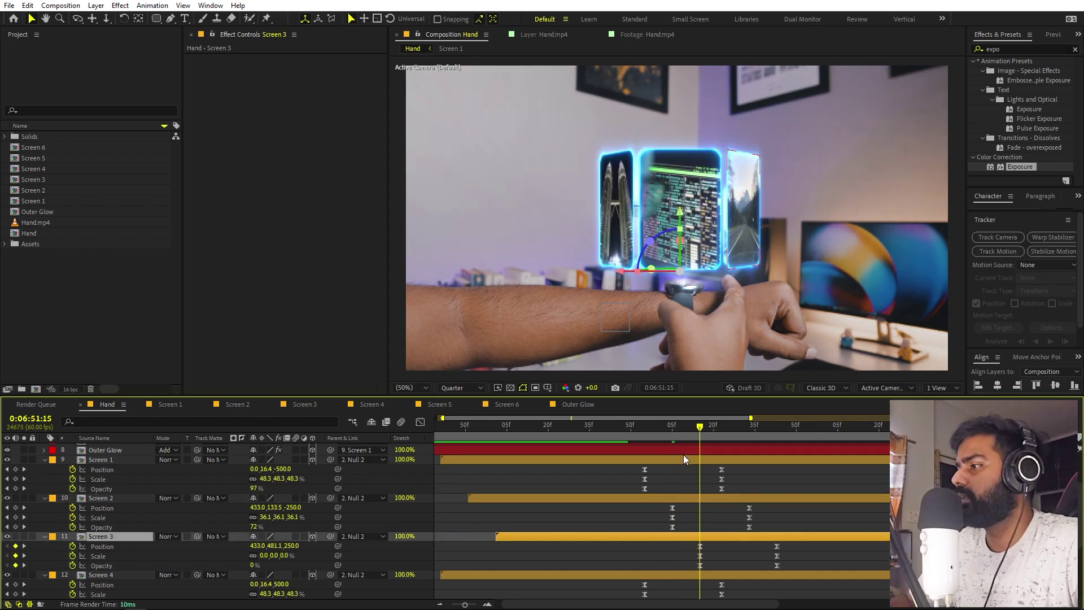
{"action": "scroll", "coordinate": [747, 523], "scroll_direction": "down", "scroll_amount": 1}
Preview the staggered reveal, and compress all the screens' keyframes proportionally so the last ones fall at about 0:06:51:49.
{"action": "left_click", "coordinate": [557, 441]}
{"action": "key", "text": "space"}
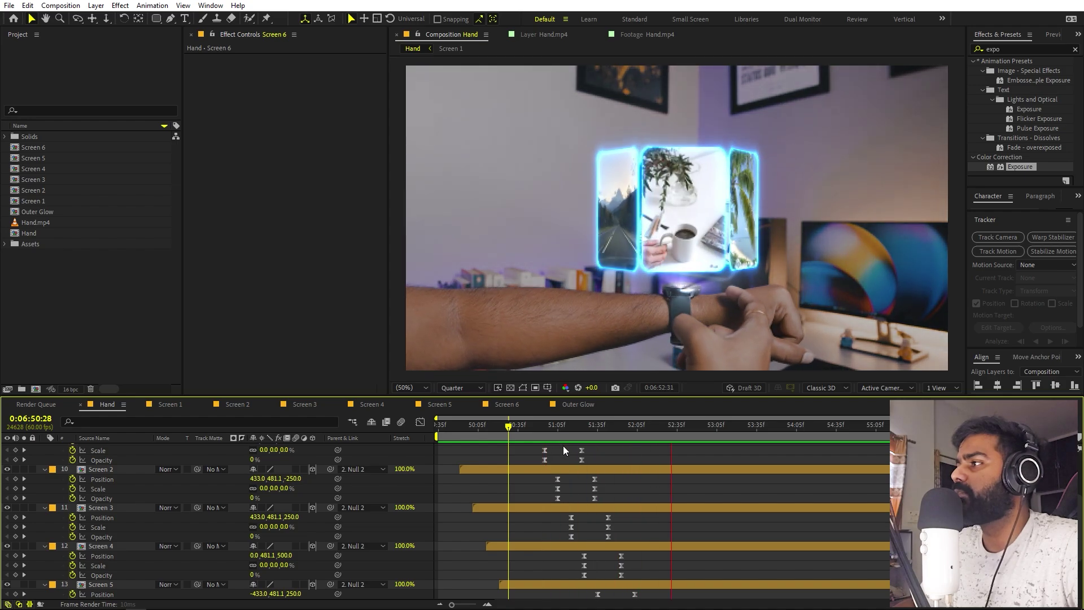
{"action": "key", "text": "space"}
{"action": "scroll", "coordinate": [665, 554], "scroll_direction": "down", "scroll_amount": 3}
{"action": "left_click_drag", "start_coordinate": [666, 567], "coordinate": [617, 566]}
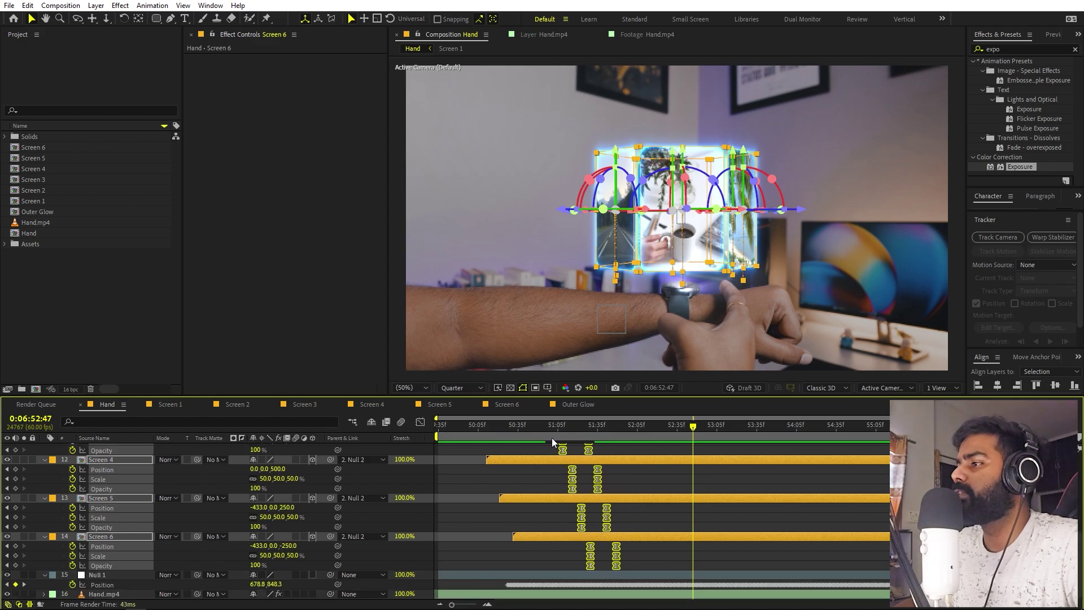
Play back the compressed reveal from about 0:06:50:35 and again from 0:06:49:41 to check its timing.
{"action": "scroll", "coordinate": [541, 508], "scroll_direction": "up", "scroll_amount": 3}
{"action": "left_click_drag", "start_coordinate": [541, 426], "coordinate": [518, 426]}
{"action": "key", "text": "space"}
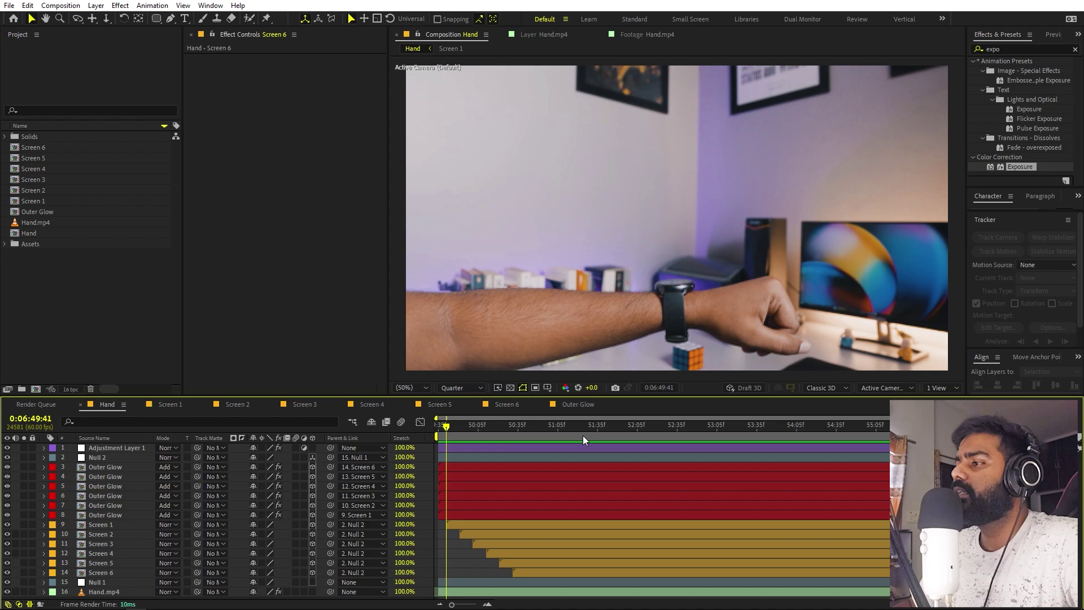
{"action": "key", "text": "space"}
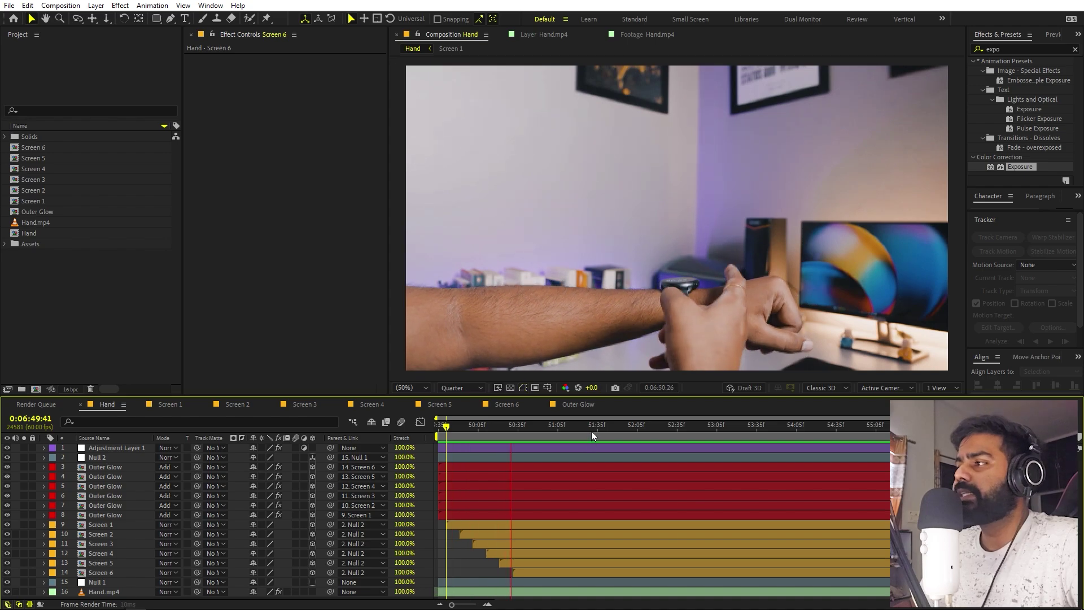